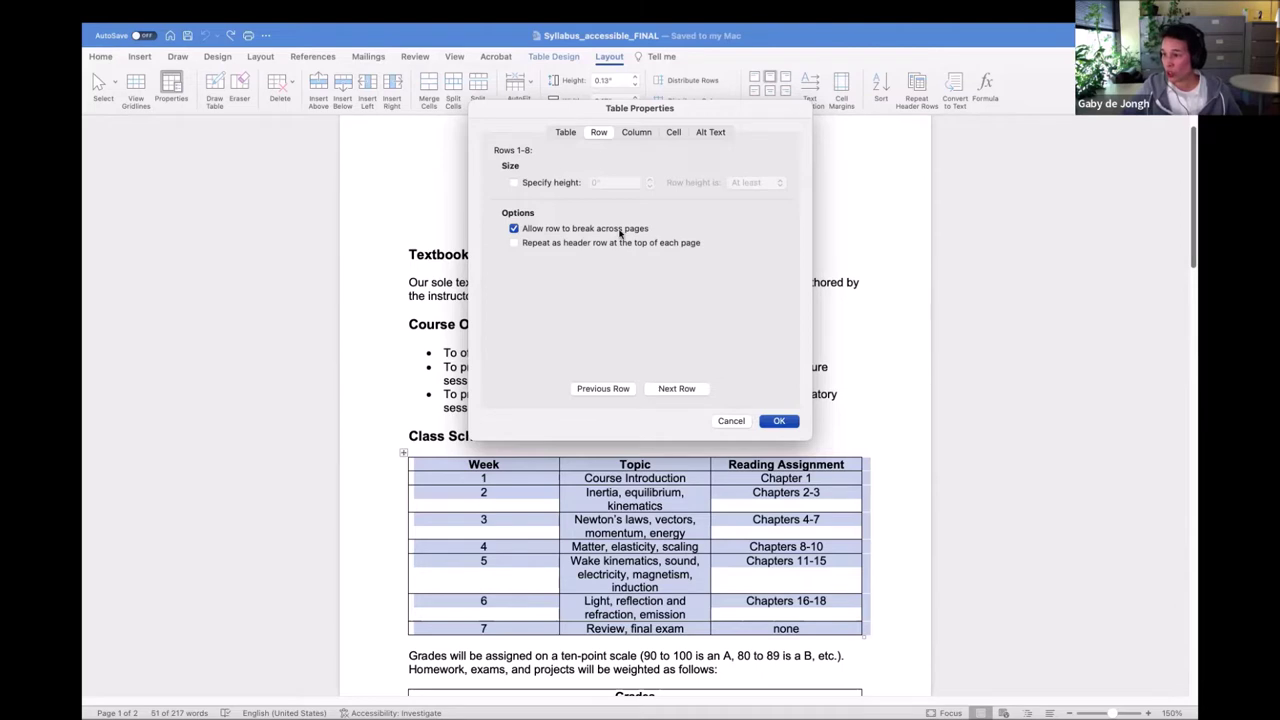
For the Class Schedule table rows, disallow breaking across pages and enable repeating as header row on each page.
{"action": "left_click", "coordinate": [515, 229]}
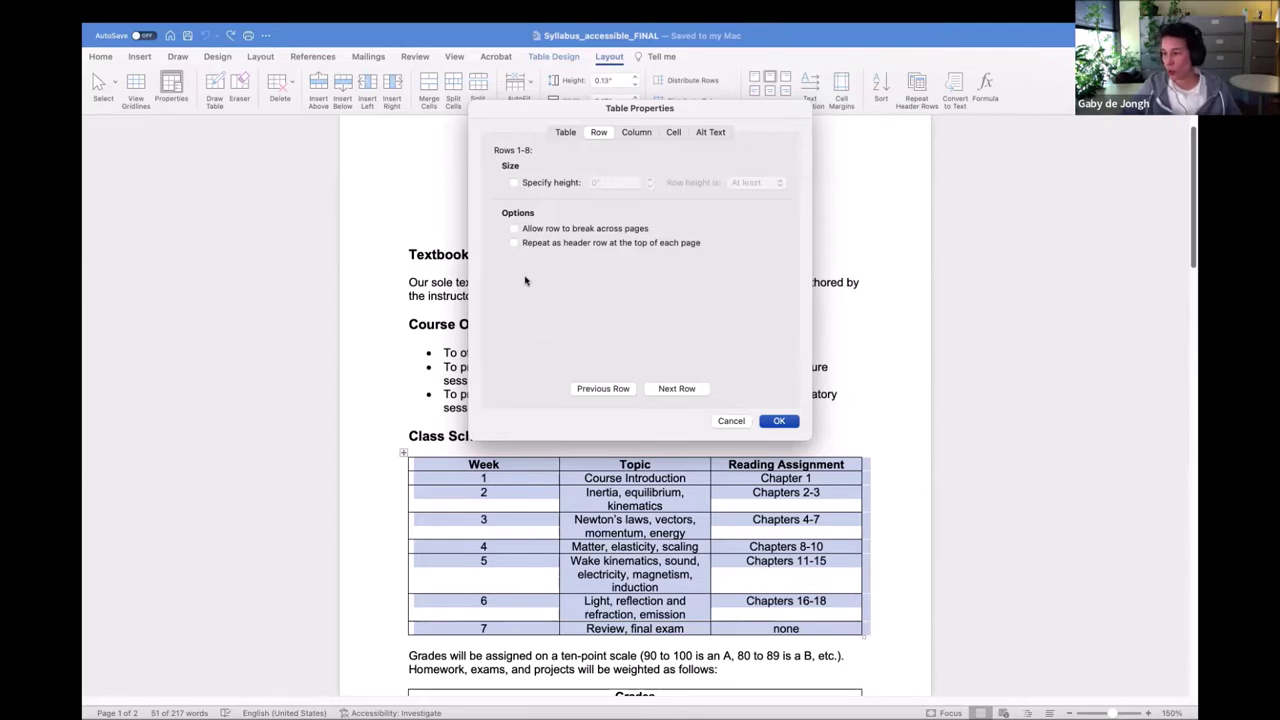
{"action": "left_click", "coordinate": [513, 243]}
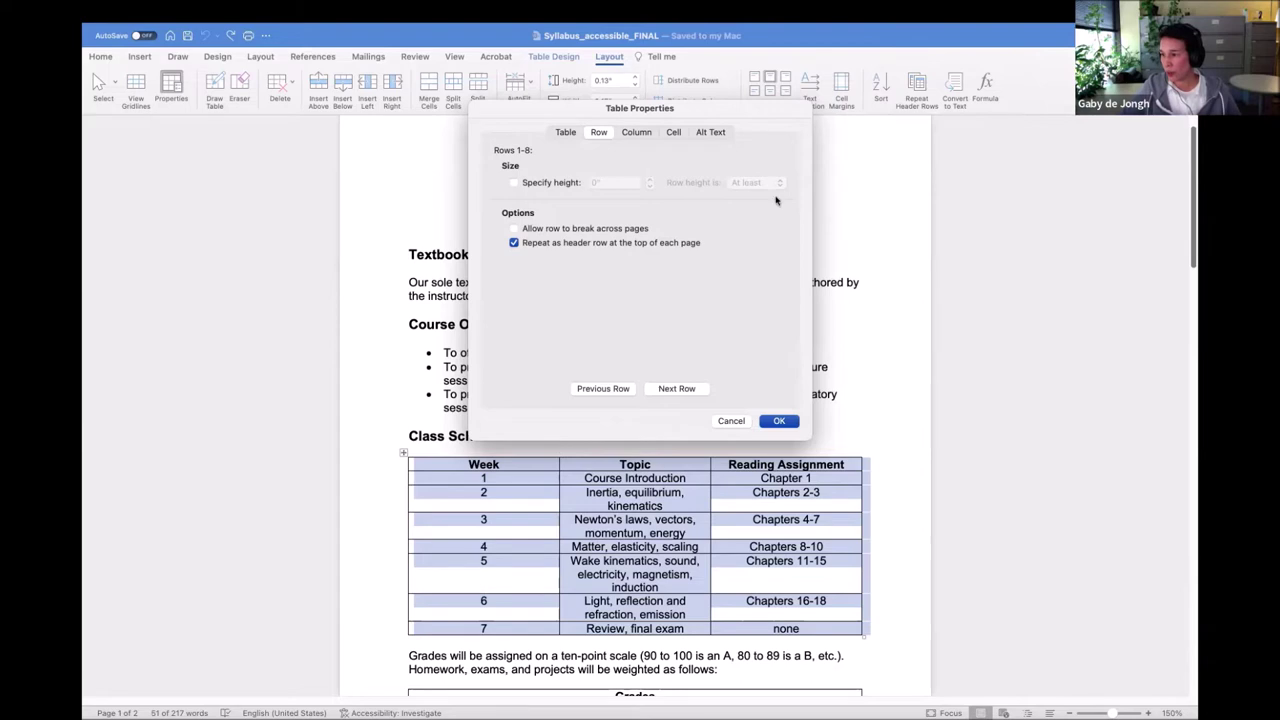
Add the alt text description "Simple table with 3 columns and 8 rows." to the Class Schedule table and apply its properties.
{"action": "left_click", "coordinate": [710, 132]}
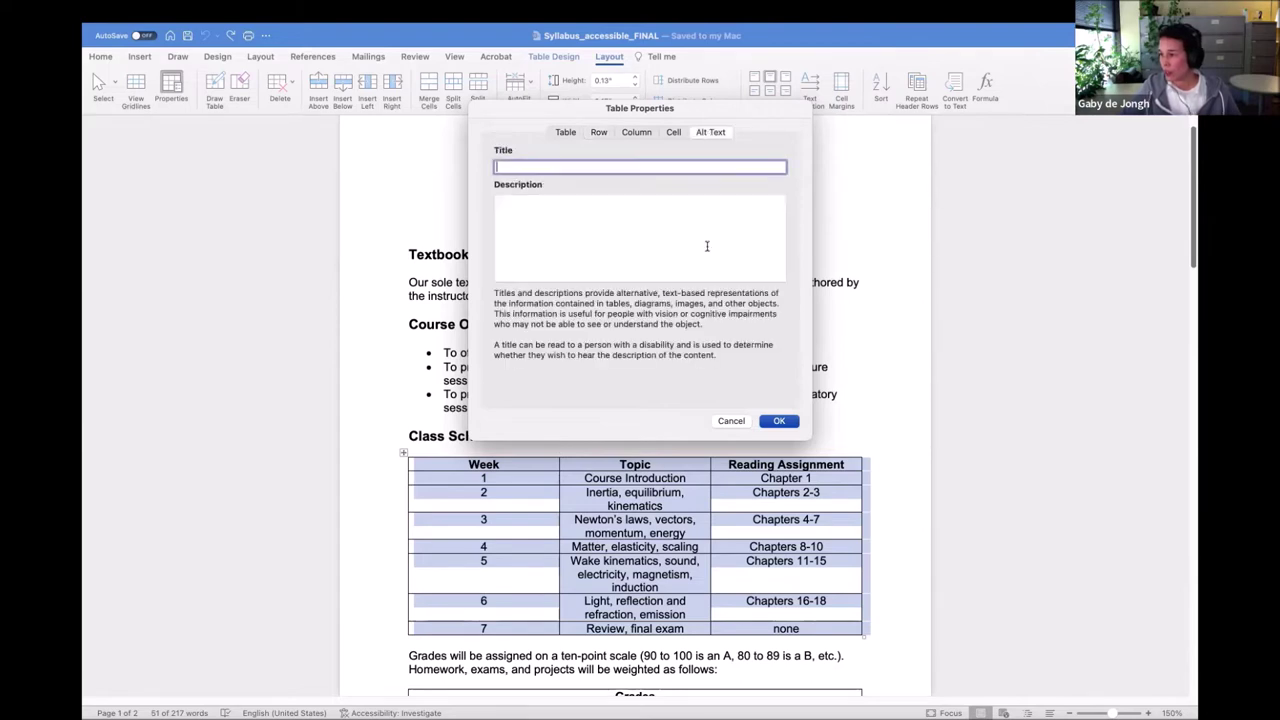
{"action": "left_click", "coordinate": [527, 209]}
{"action": "type", "text": "Simple table"}
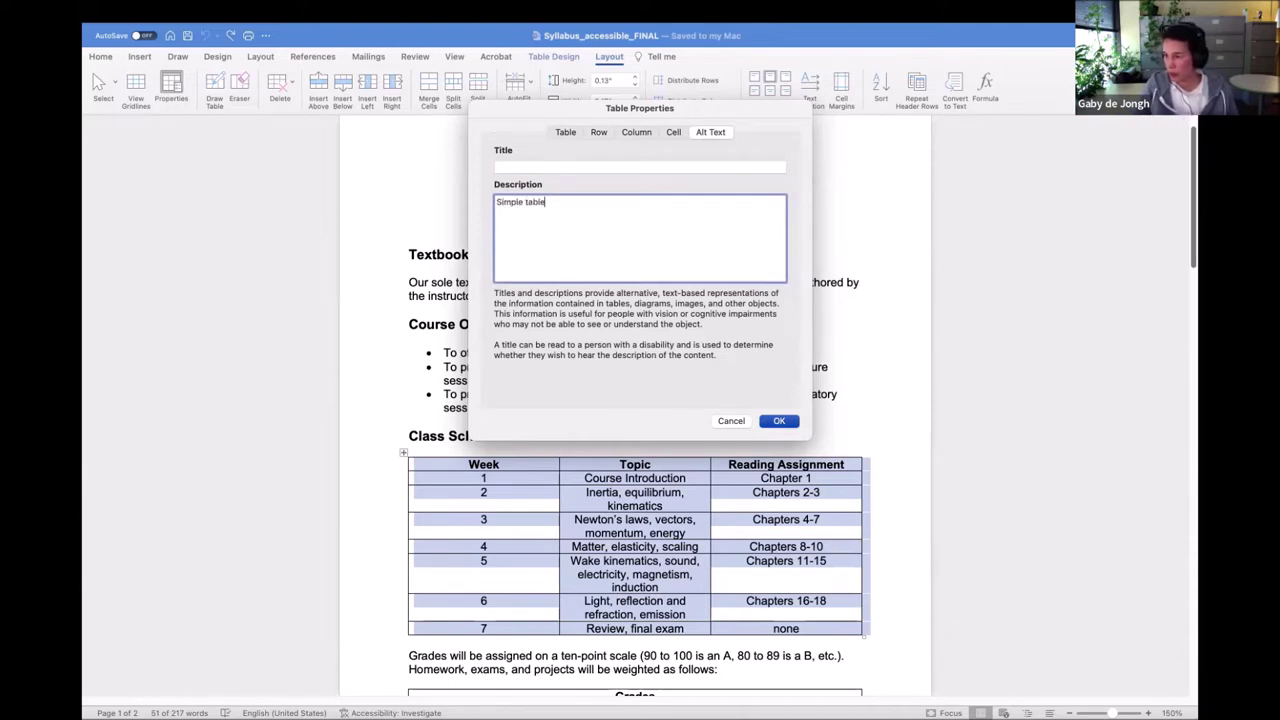
{"action": "type", "text": " with 3 colu"}
{"action": "key", "text": "BackSpace"}
{"action": "key", "text": "BackSpace"}
{"action": "type", "text": "lumns and "}
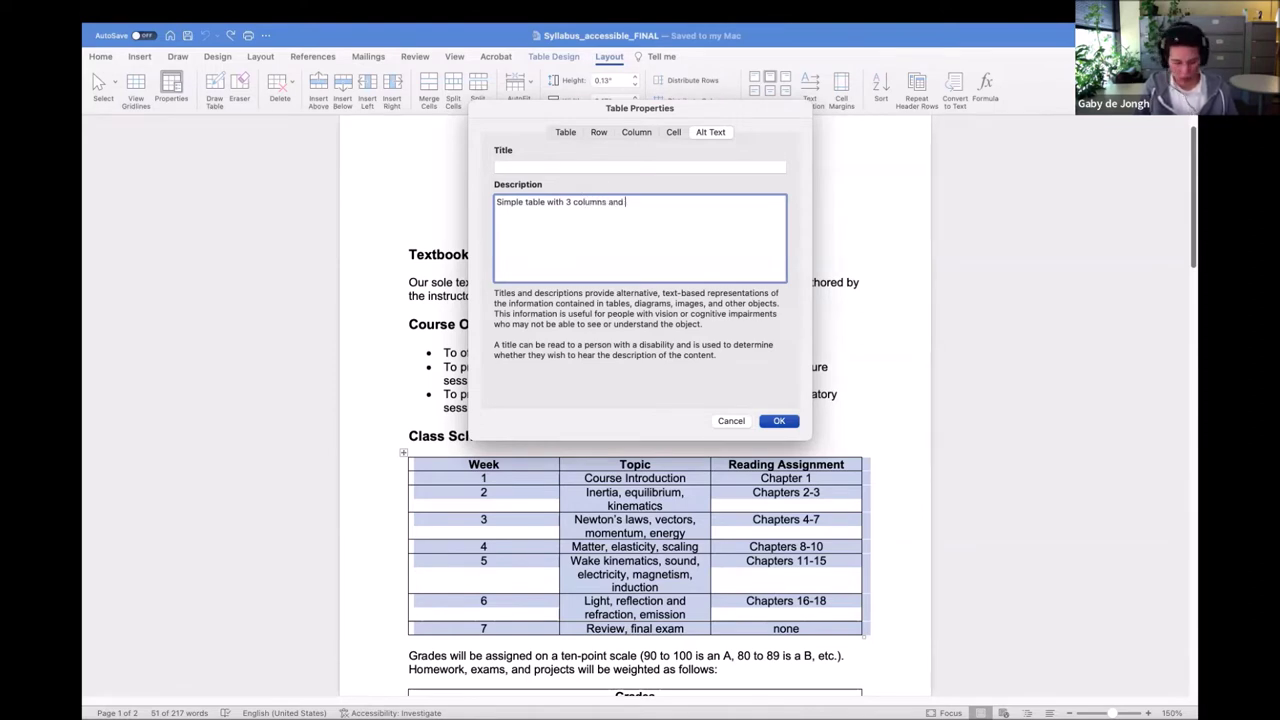
{"action": "type", "text": "8 rows."}
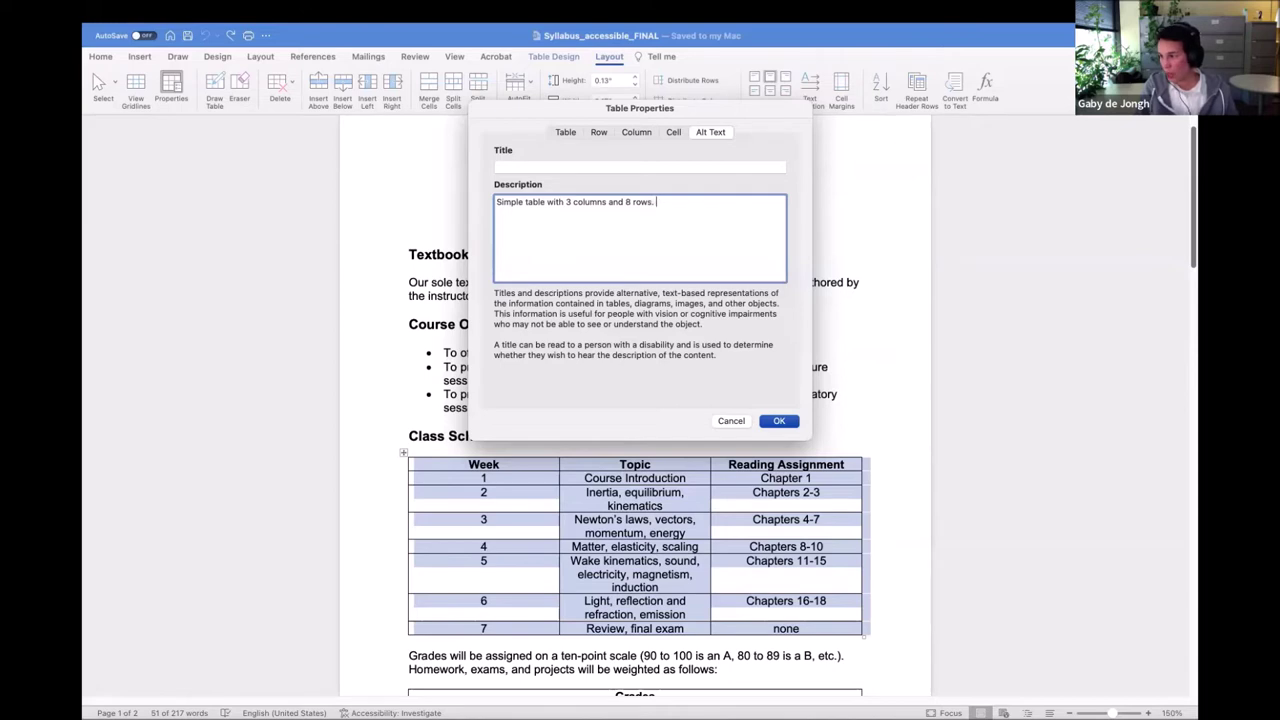
{"action": "left_click", "coordinate": [781, 422]}
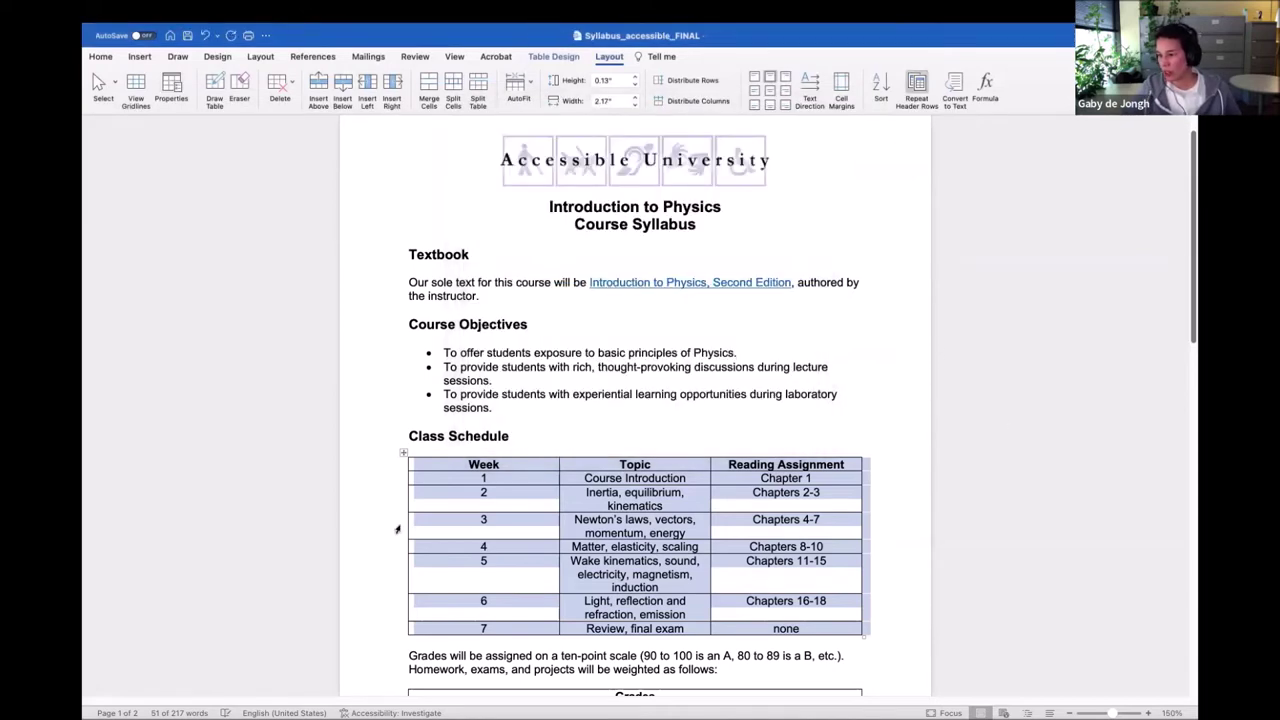
{"action": "scroll", "coordinate": [403, 524], "scroll_direction": "down", "scroll_amount": 2}
{"action": "scroll", "coordinate": [632, 540], "scroll_direction": "up", "scroll_amount": 3}
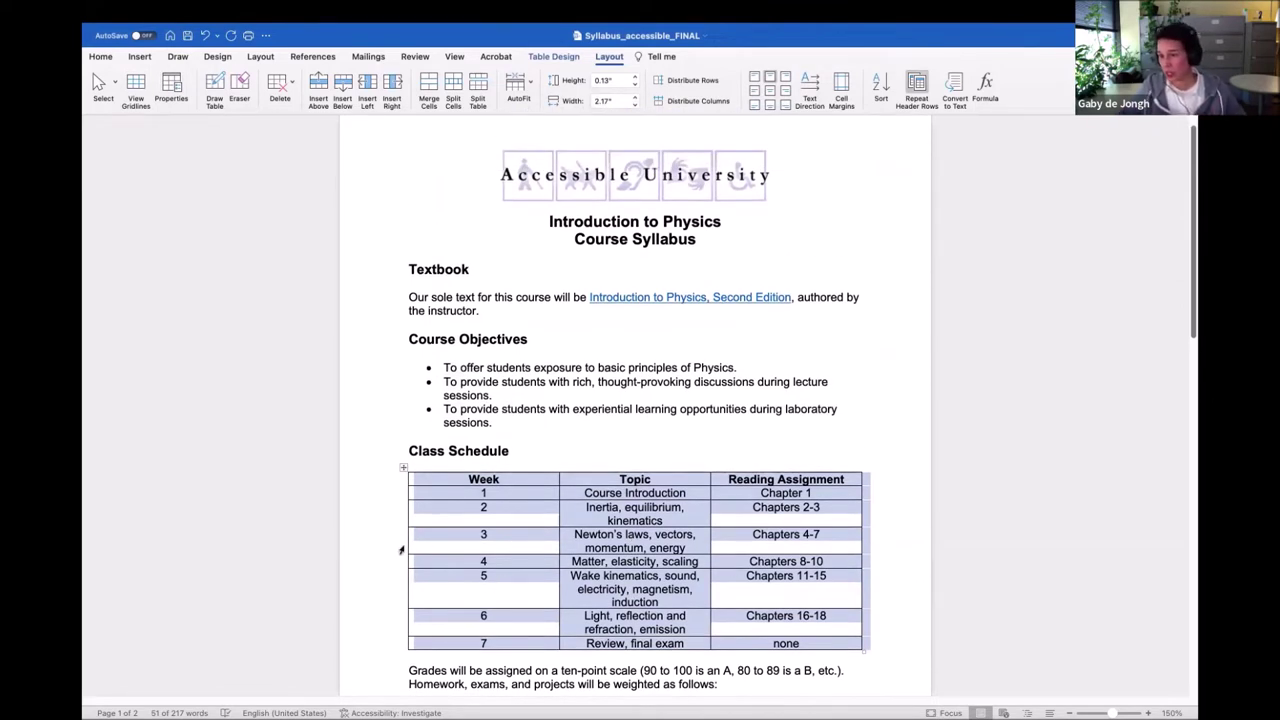
{"action": "left_click", "coordinate": [376, 478]}
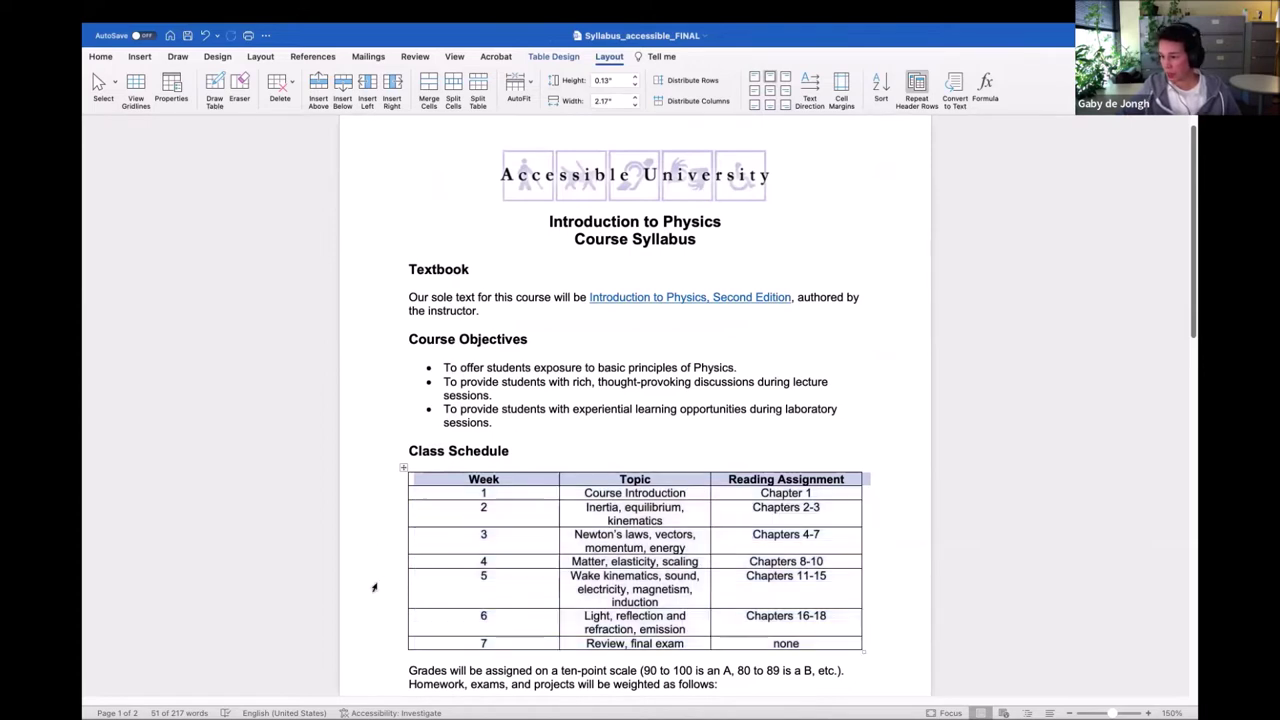
{"action": "left_click", "coordinate": [551, 442]}
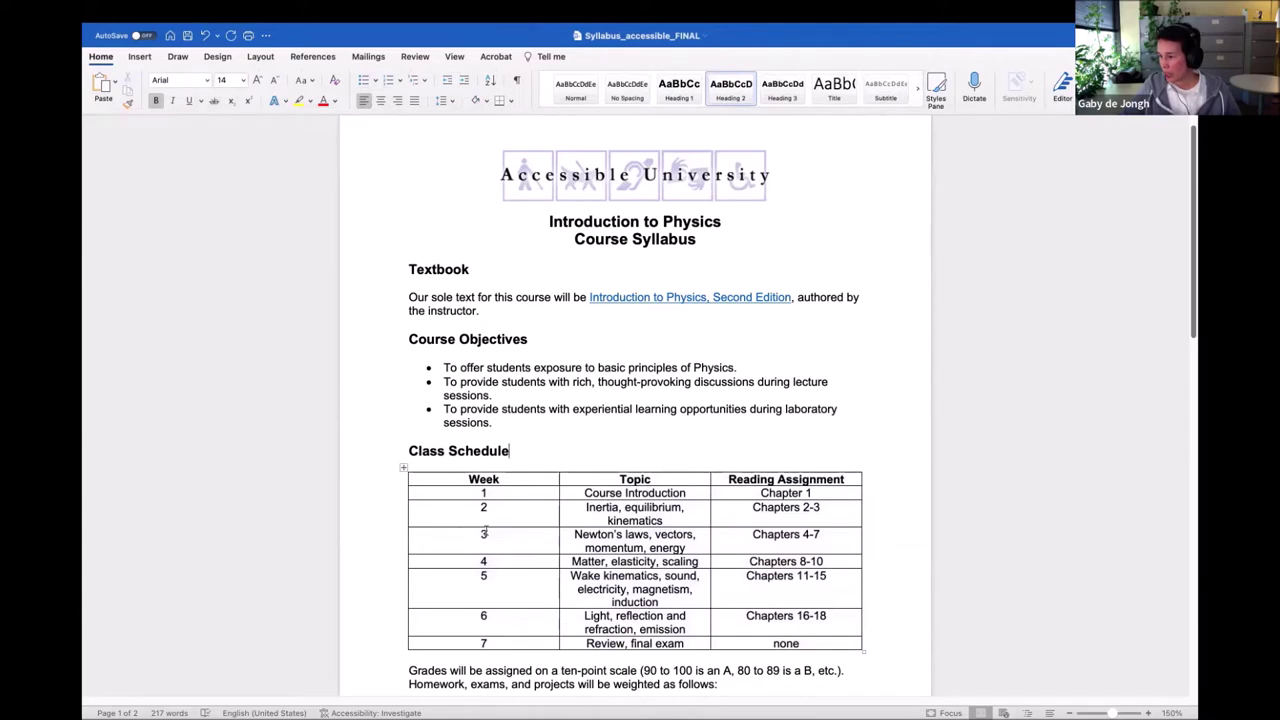
Select the Grades table and inspect the first cell flagged by the accessibility checker for merged or split cells.
{"action": "scroll", "coordinate": [381, 532], "scroll_direction": "down", "scroll_amount": 3}
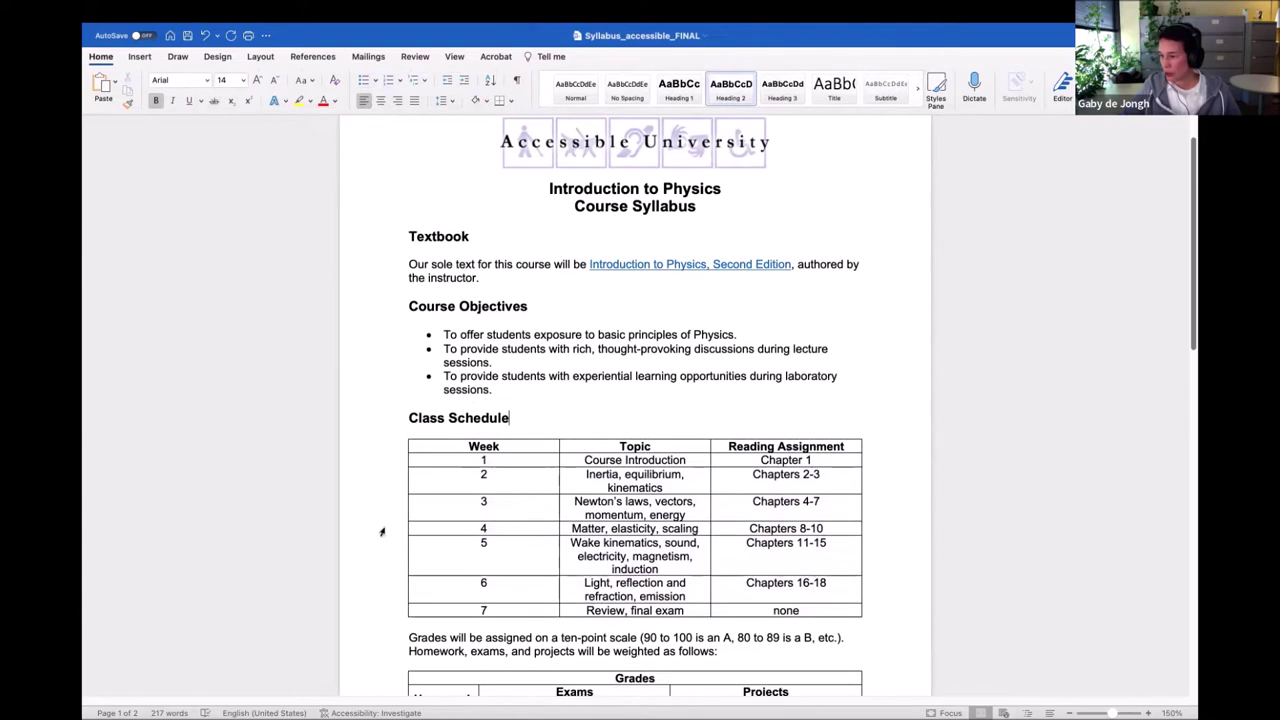
{"action": "scroll", "coordinate": [381, 532], "scroll_direction": "down", "scroll_amount": 3}
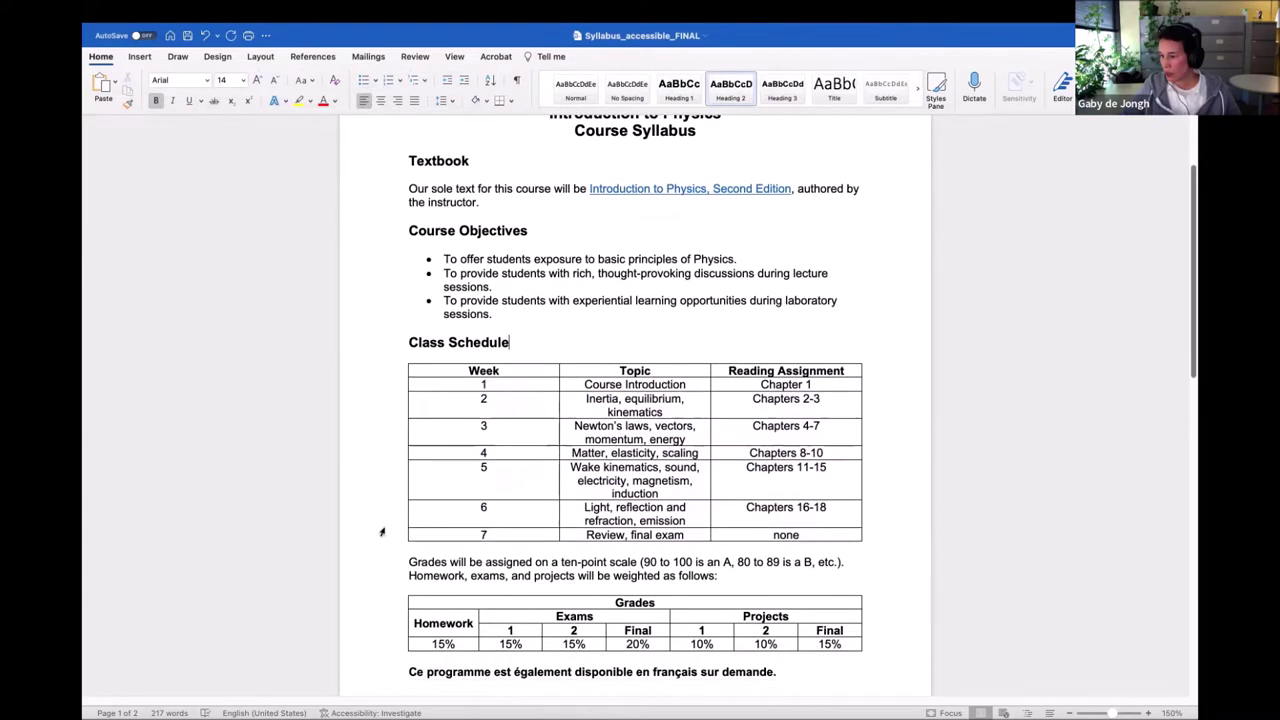
{"action": "scroll", "coordinate": [398, 592], "scroll_direction": "down", "scroll_amount": 1}
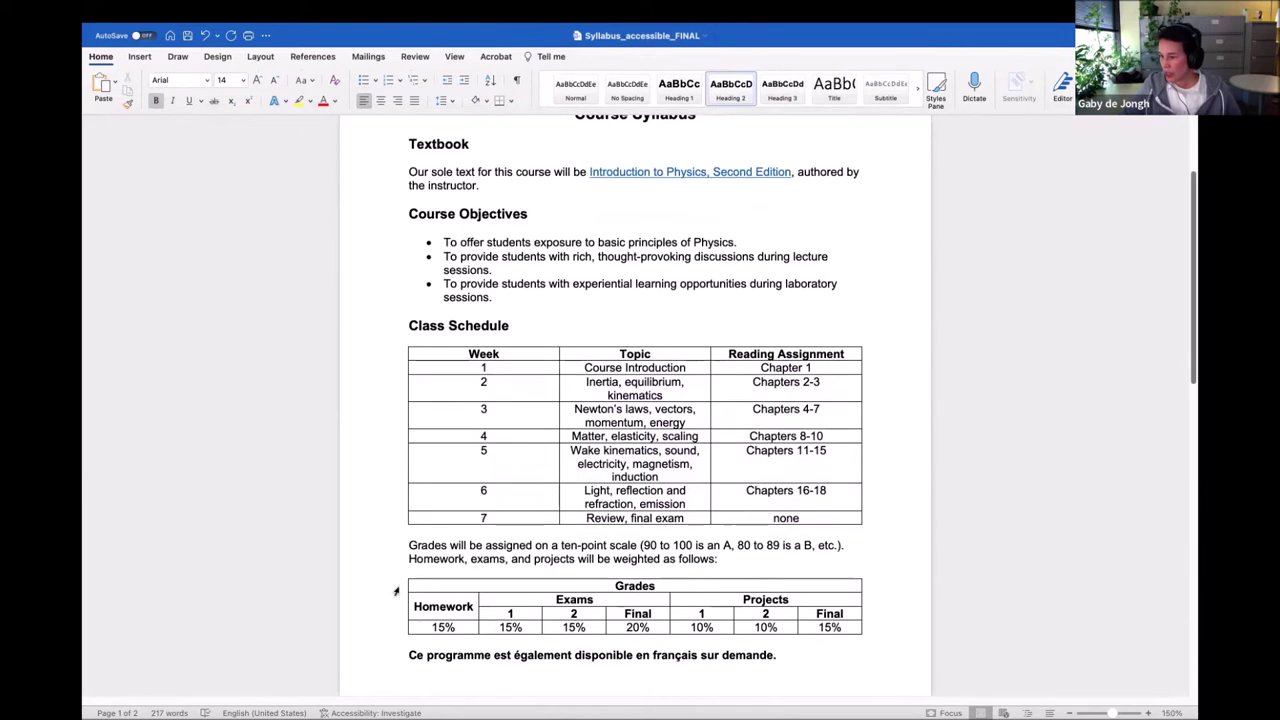
{"action": "left_click", "coordinate": [403, 575]}
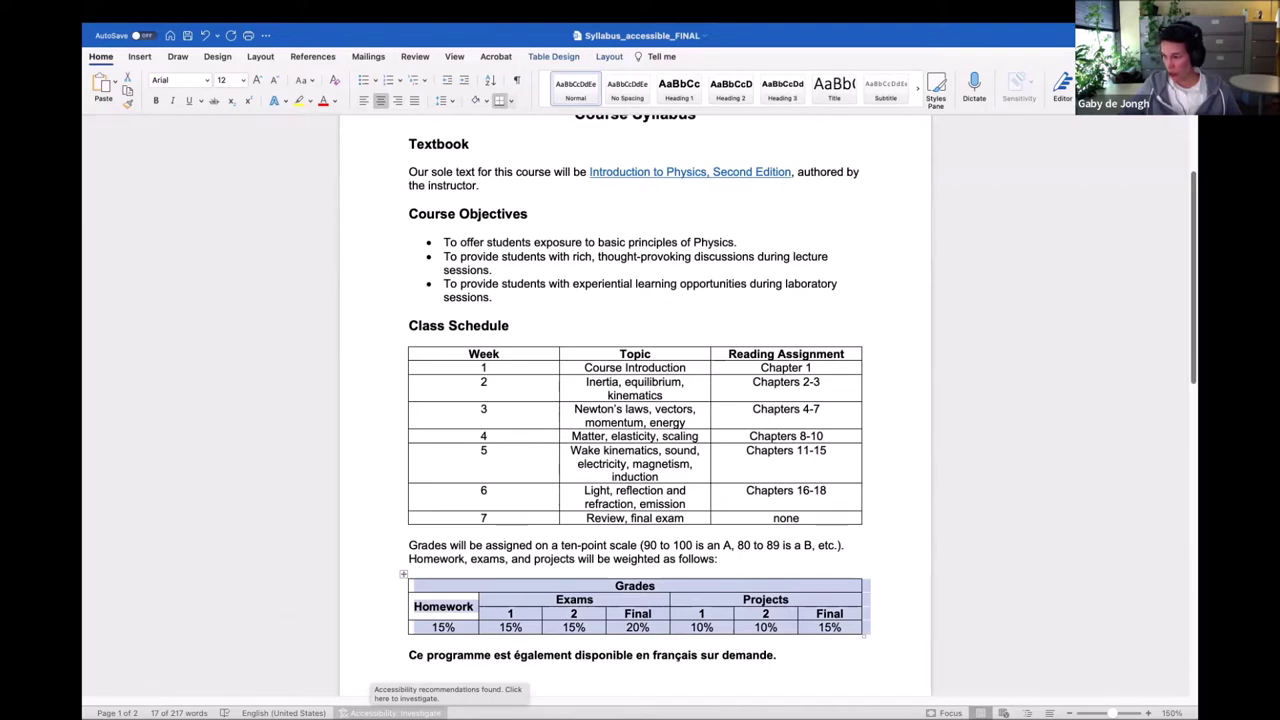
{"action": "left_click", "coordinate": [390, 712]}
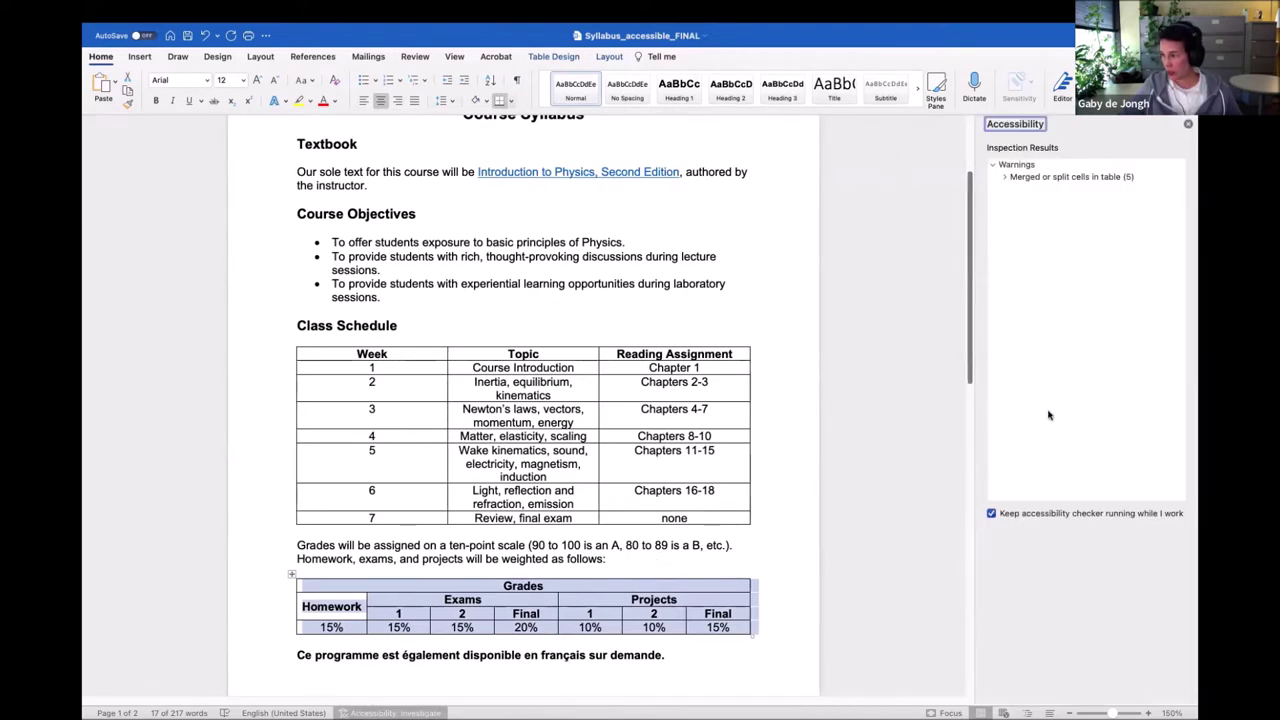
{"action": "left_click", "coordinate": [1005, 177]}
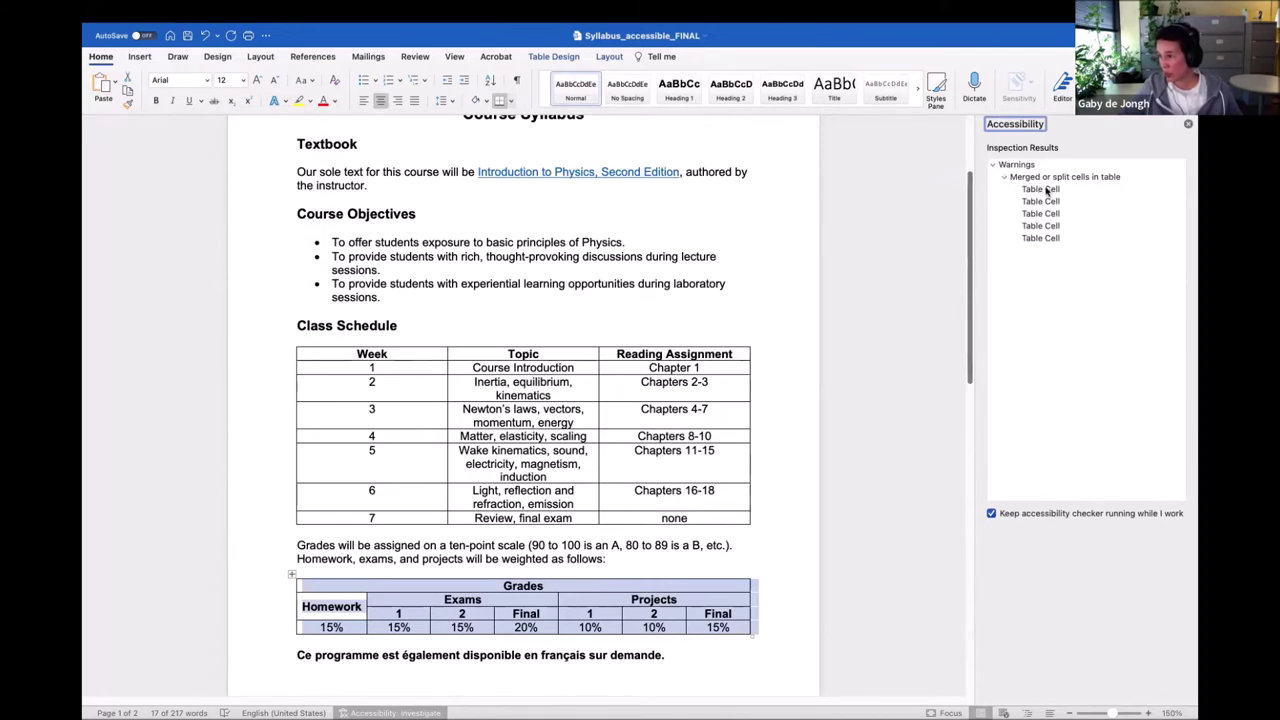
{"action": "left_click", "coordinate": [1046, 189]}
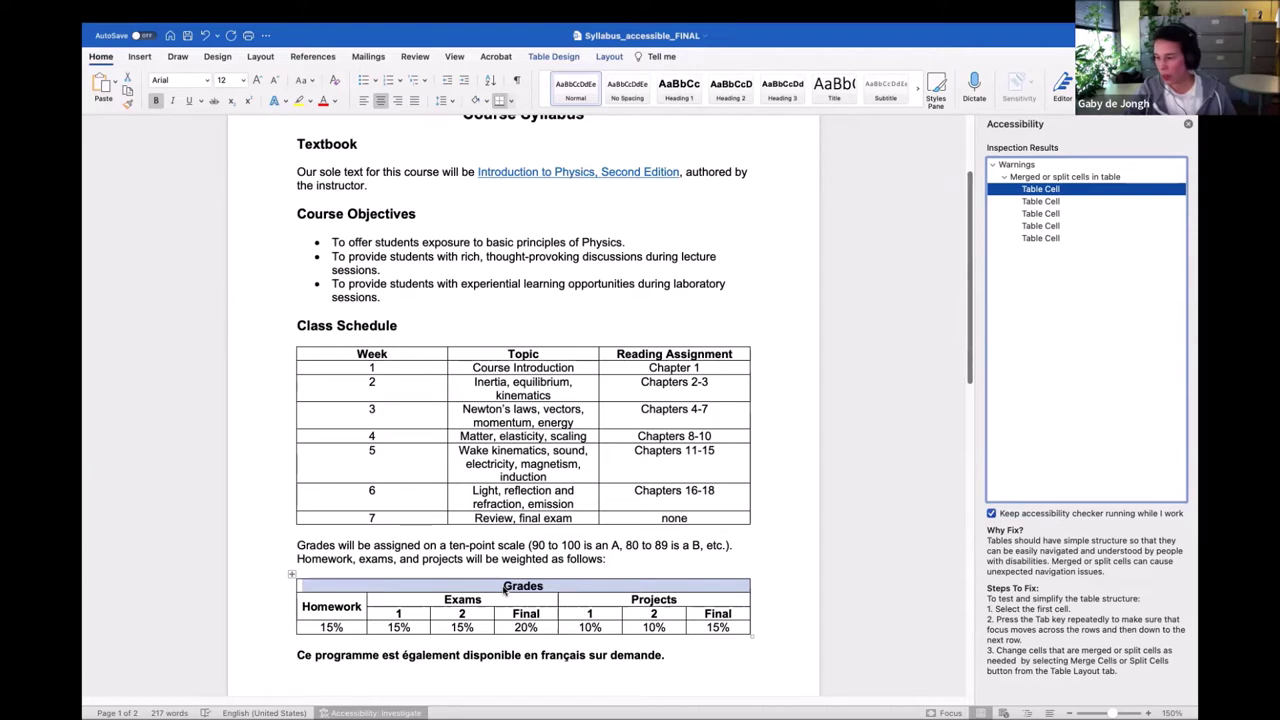
Step through the Grades table cell by cell, from the Grades title to the final project percentage, to test its reading order.
{"action": "left_click", "coordinate": [787, 545]}
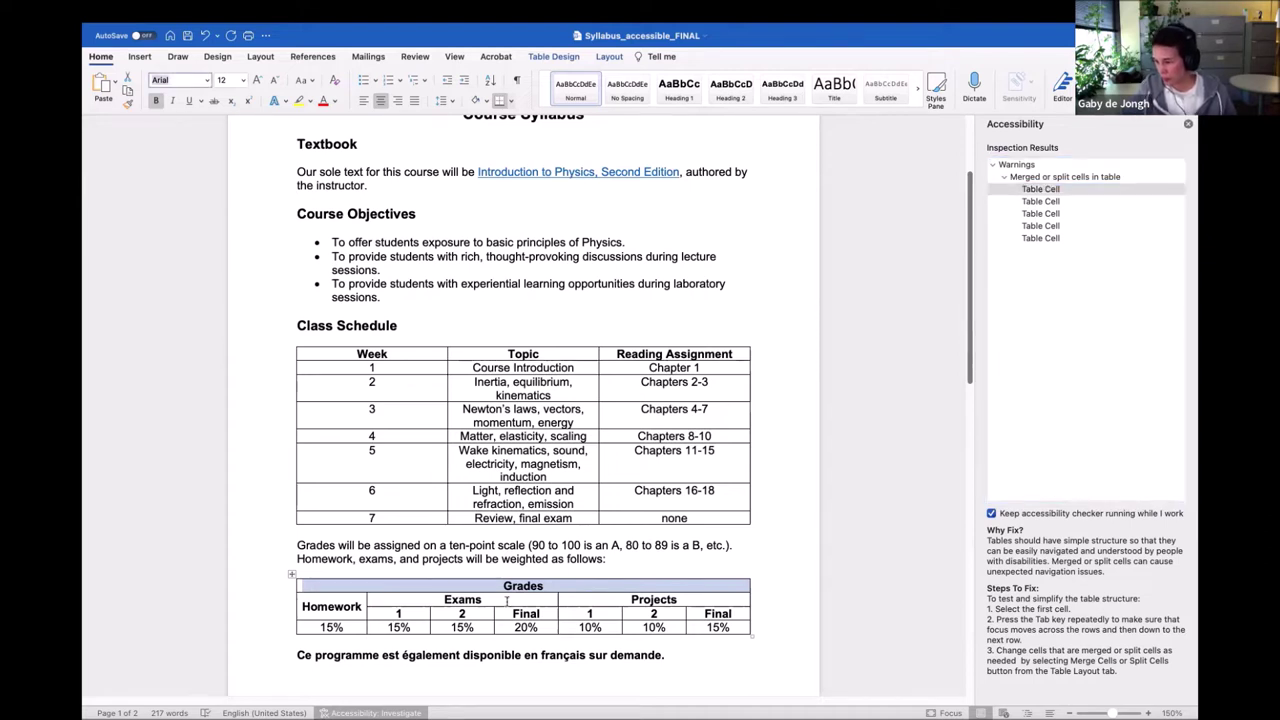
{"action": "left_click", "coordinate": [500, 592]}
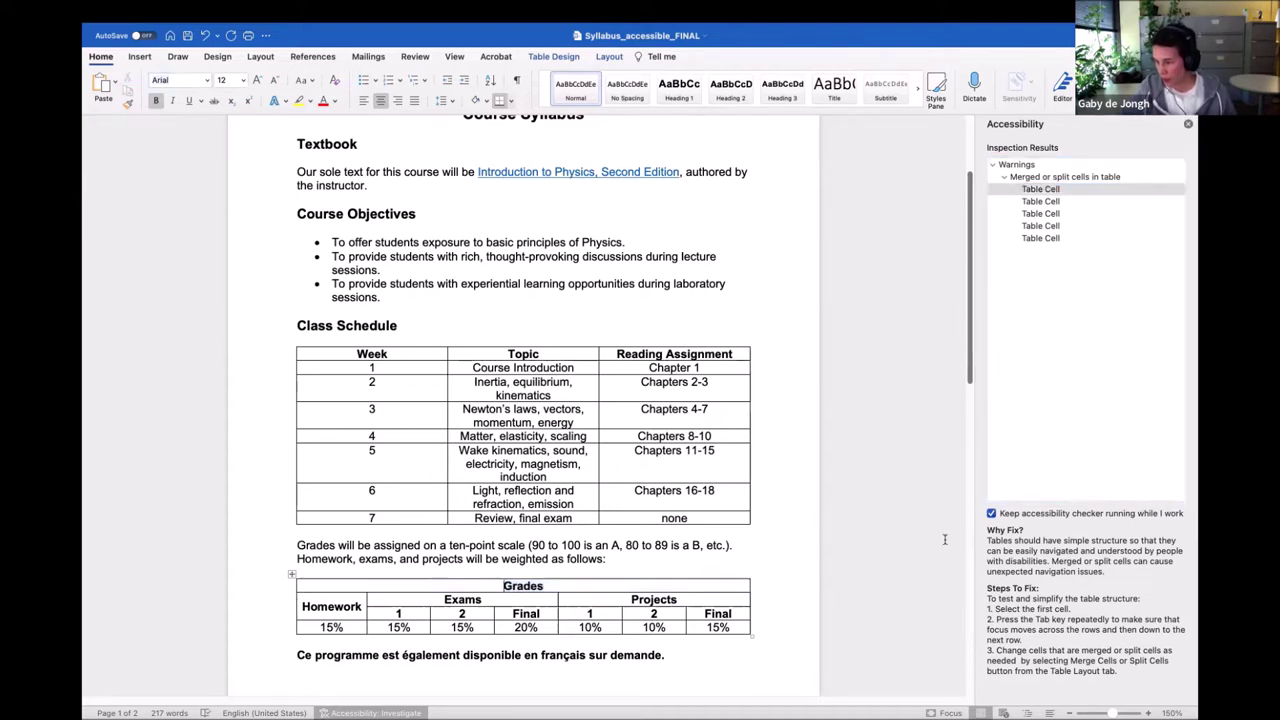
{"action": "key", "text": "Tab"}
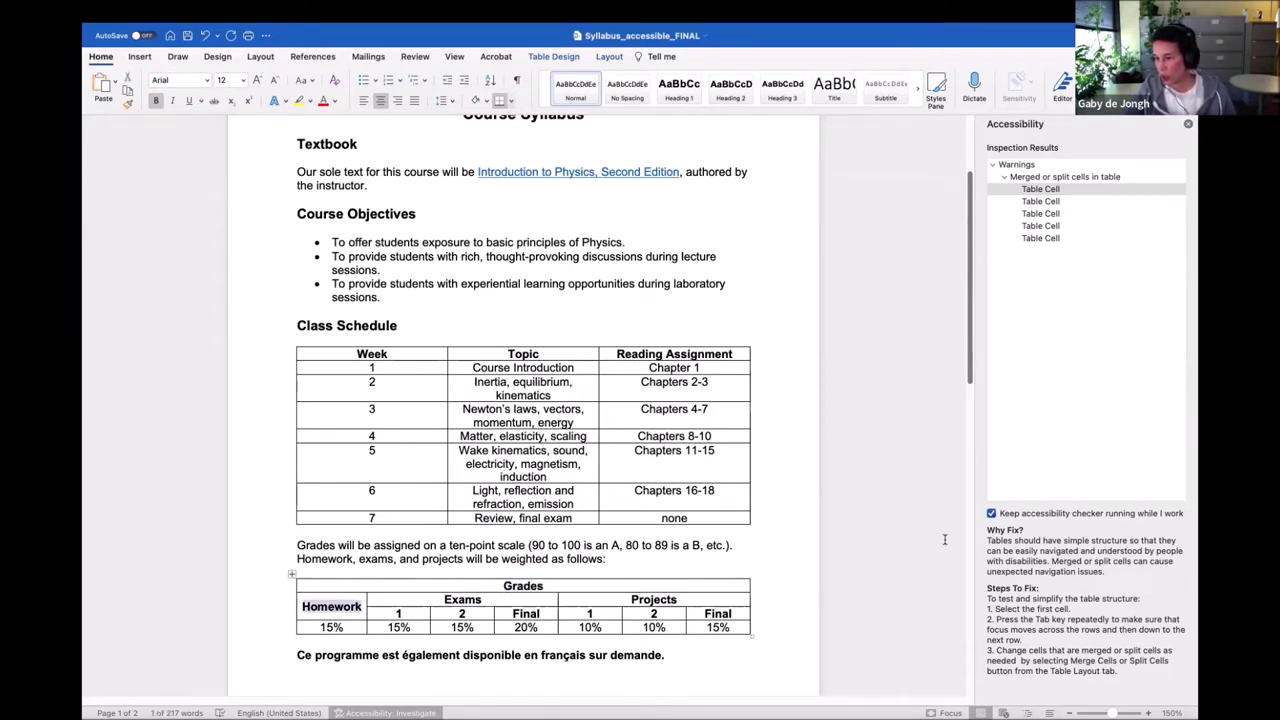
{"action": "key", "text": "Tab"}
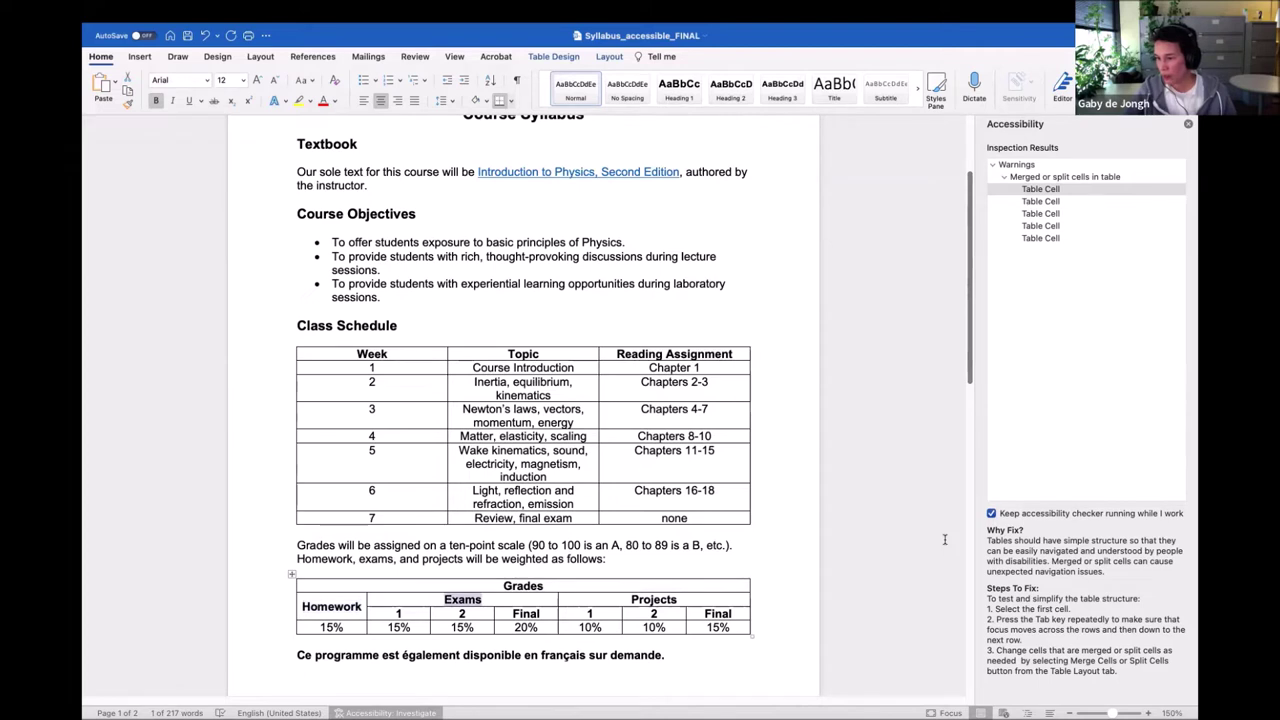
{"action": "key", "text": "Tab"}
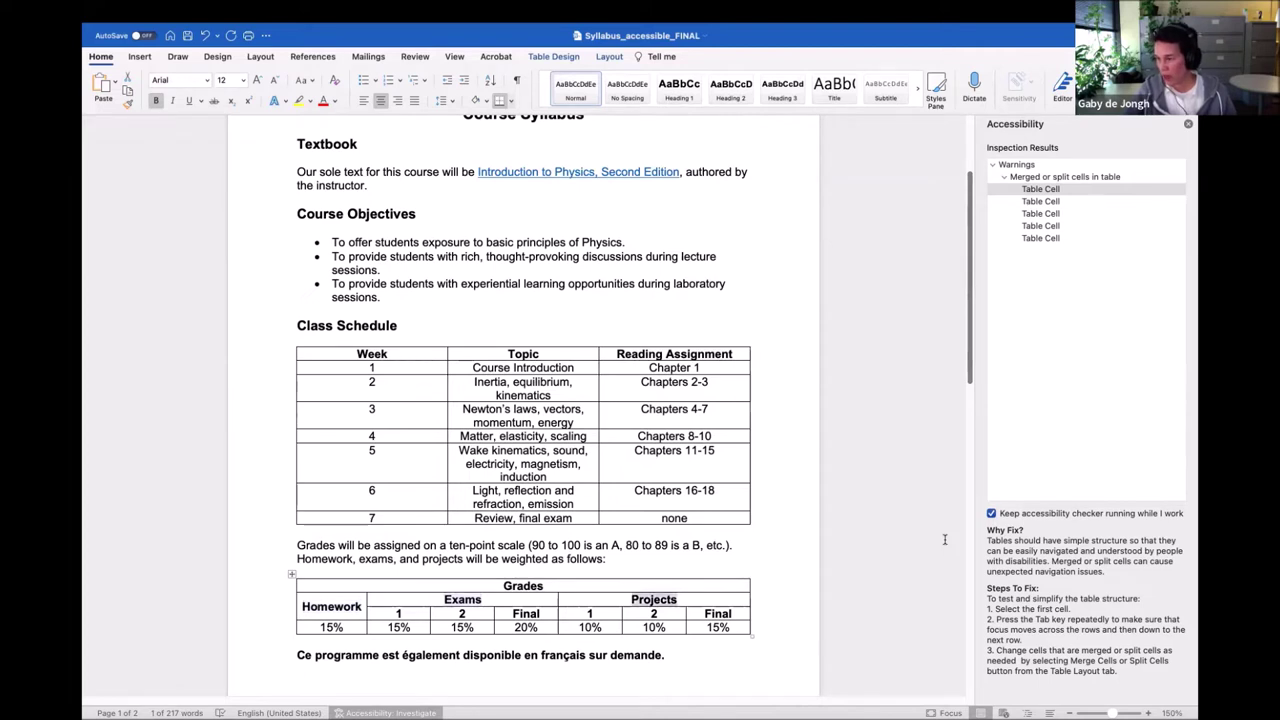
{"action": "key", "text": "Tab"}
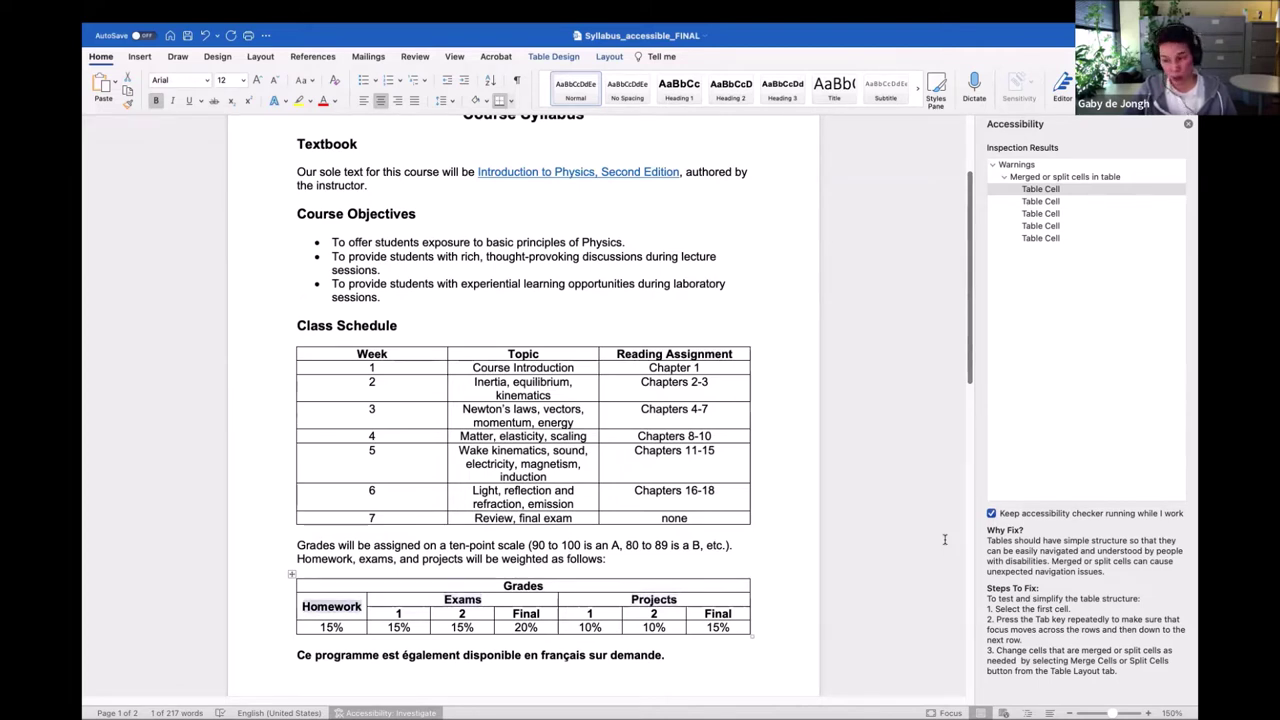
{"action": "key", "text": "Tab"}
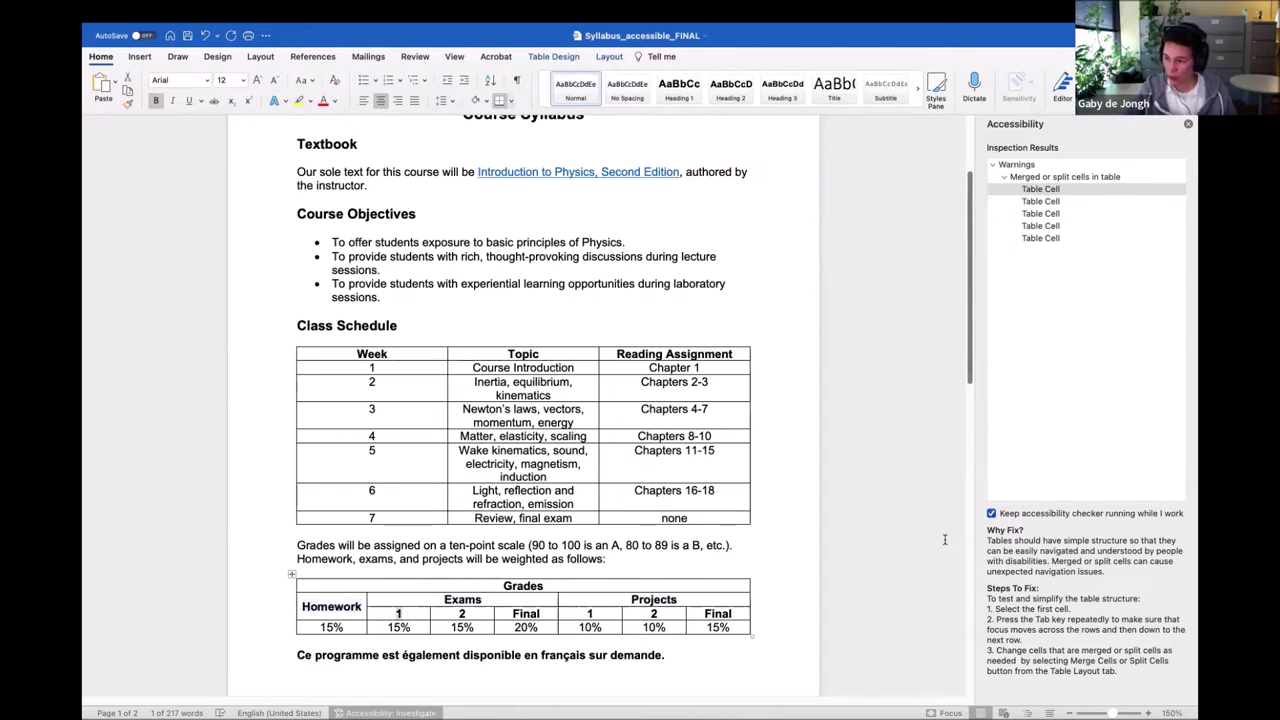
{"action": "key", "text": "Tab"}
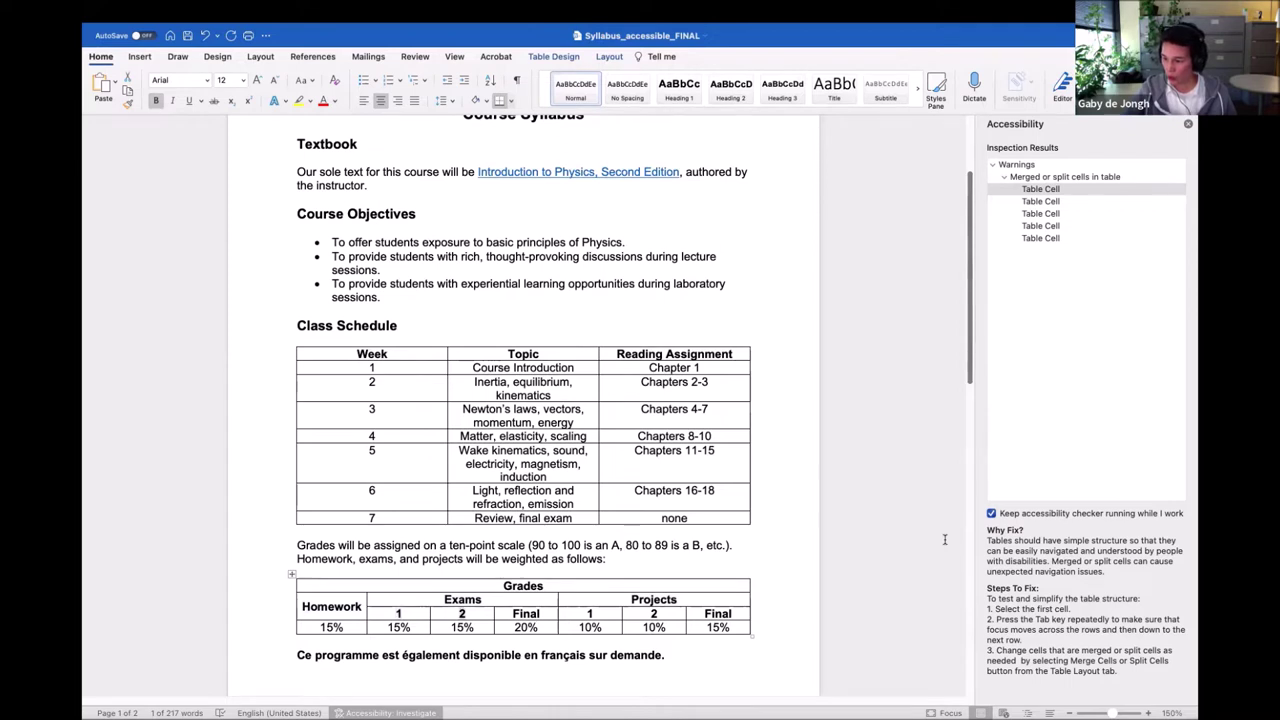
{"action": "key", "text": "Tab"}
{"action": "key", "text": "Tab"}
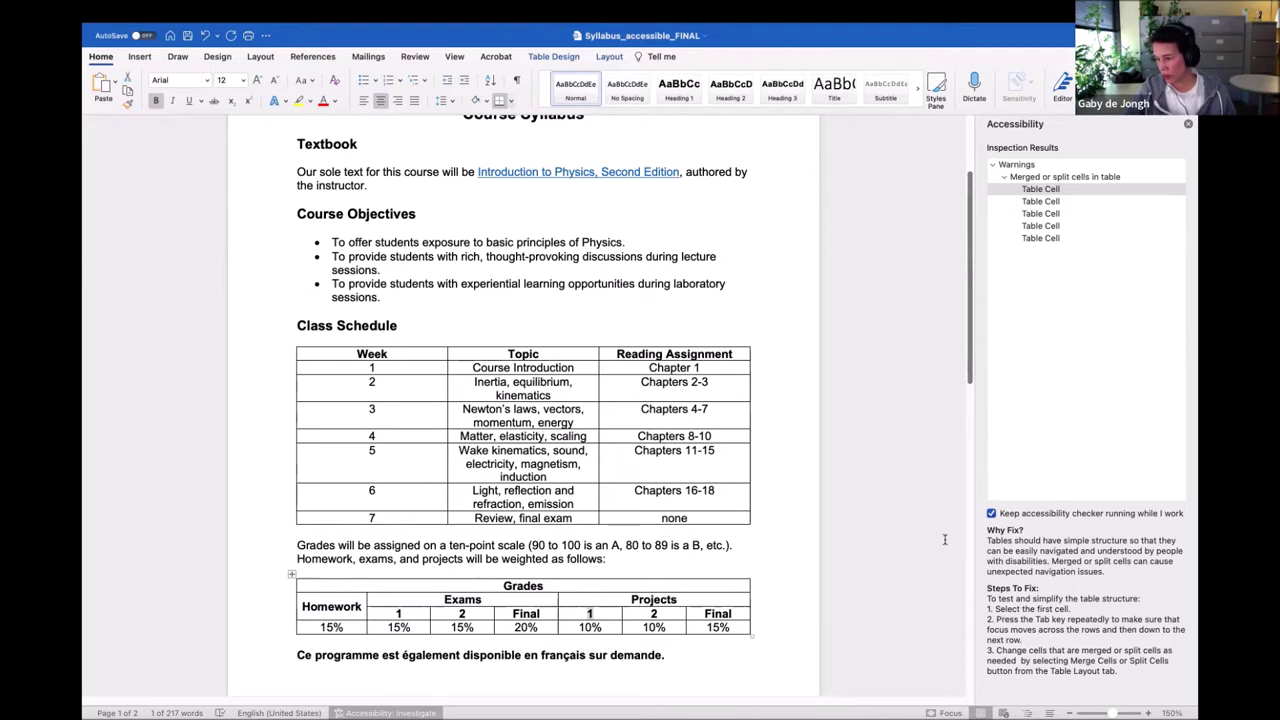
{"action": "key", "text": "Tab"}
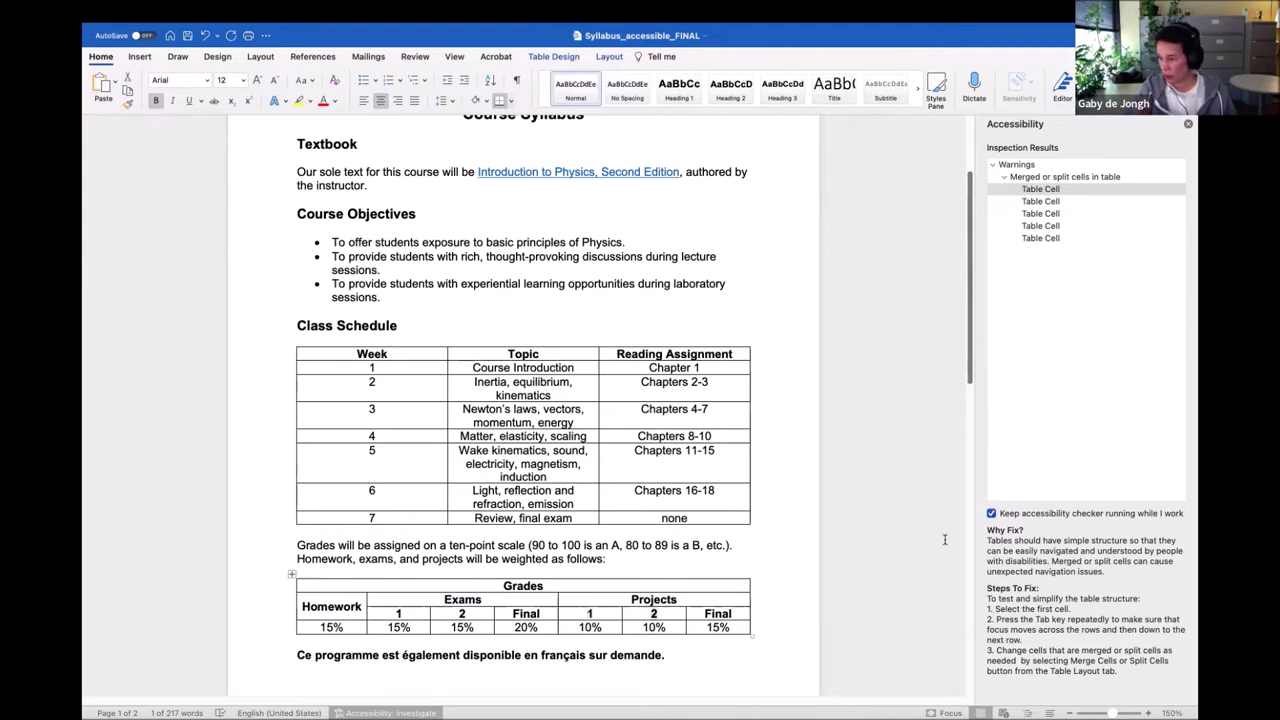
{"action": "key", "text": "Tab"}
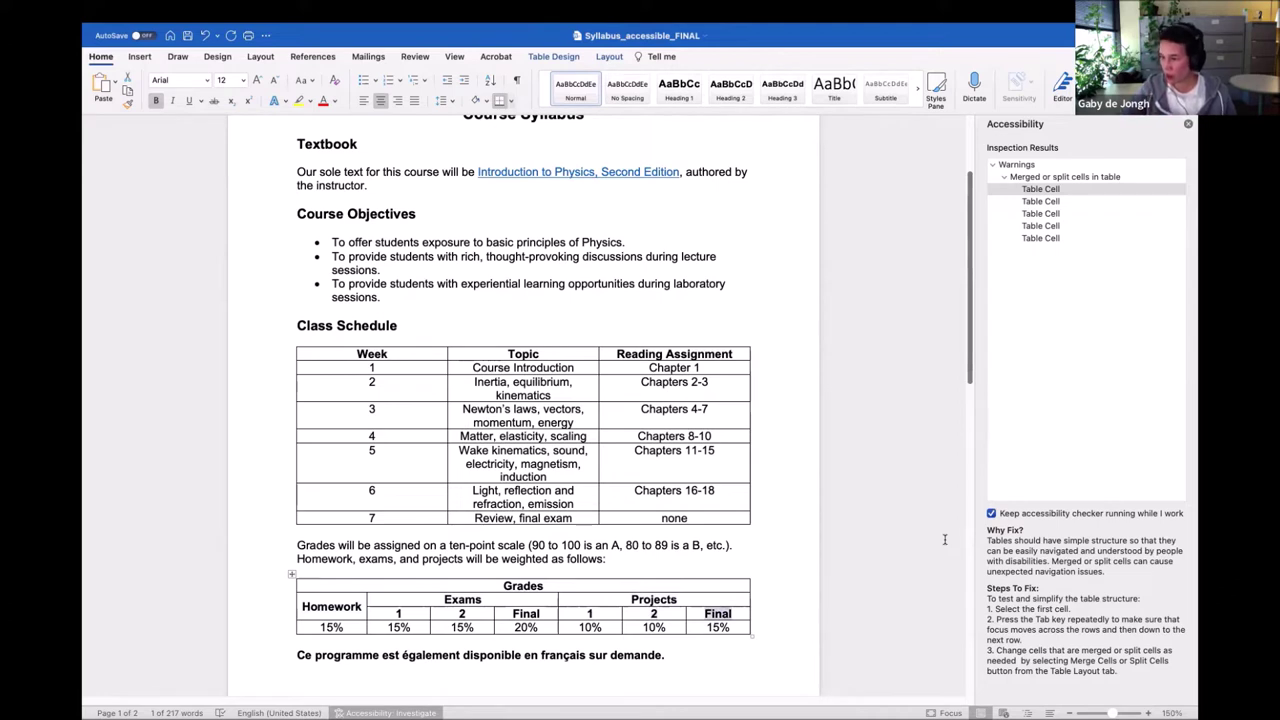
{"action": "key", "text": "Tab"}
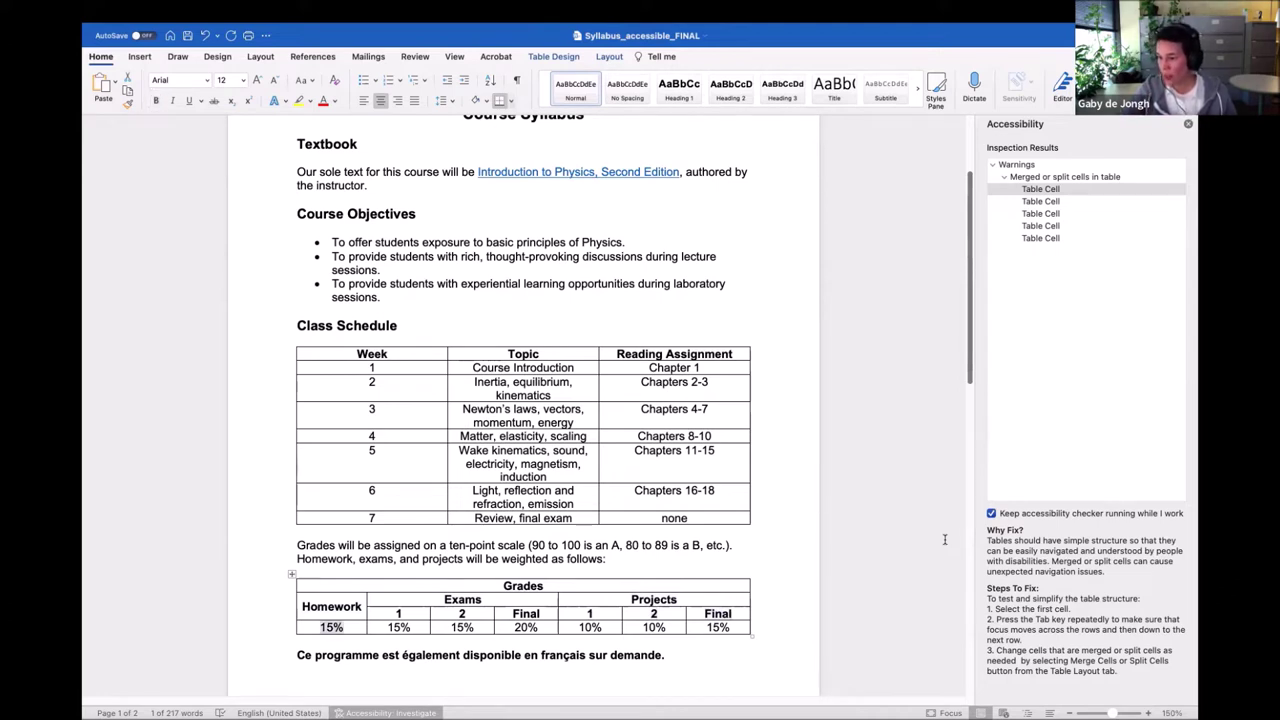
{"action": "key", "text": "Tab"}
{"action": "key", "text": "Tab"}
{"action": "key", "text": "Tab"}
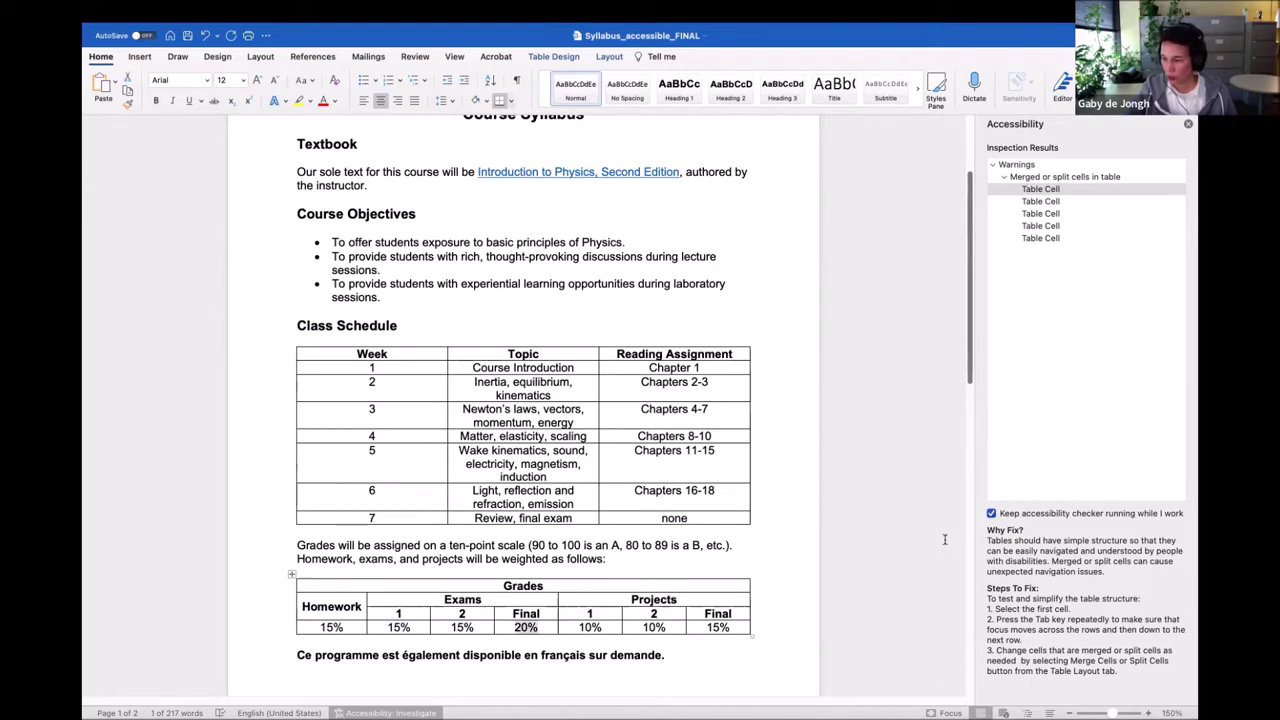
{"action": "key", "text": "Tab"}
{"action": "key", "text": "Tab"}
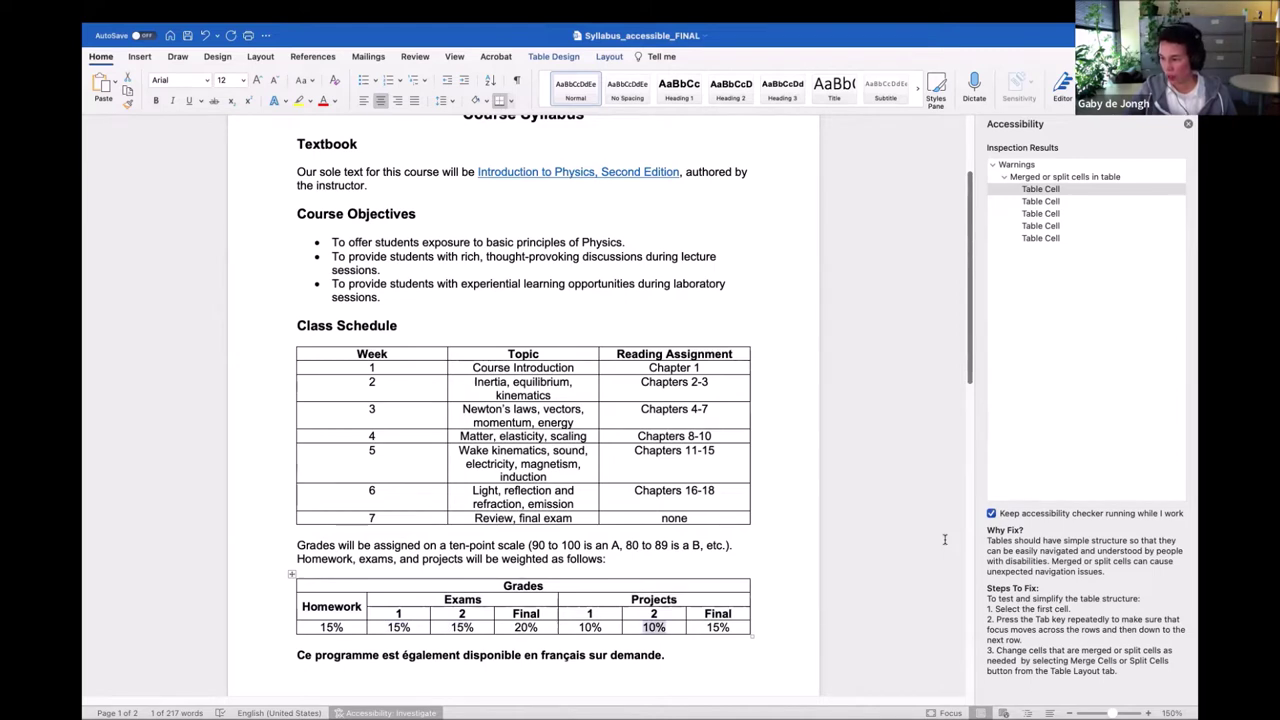
{"action": "key", "text": "Tab"}
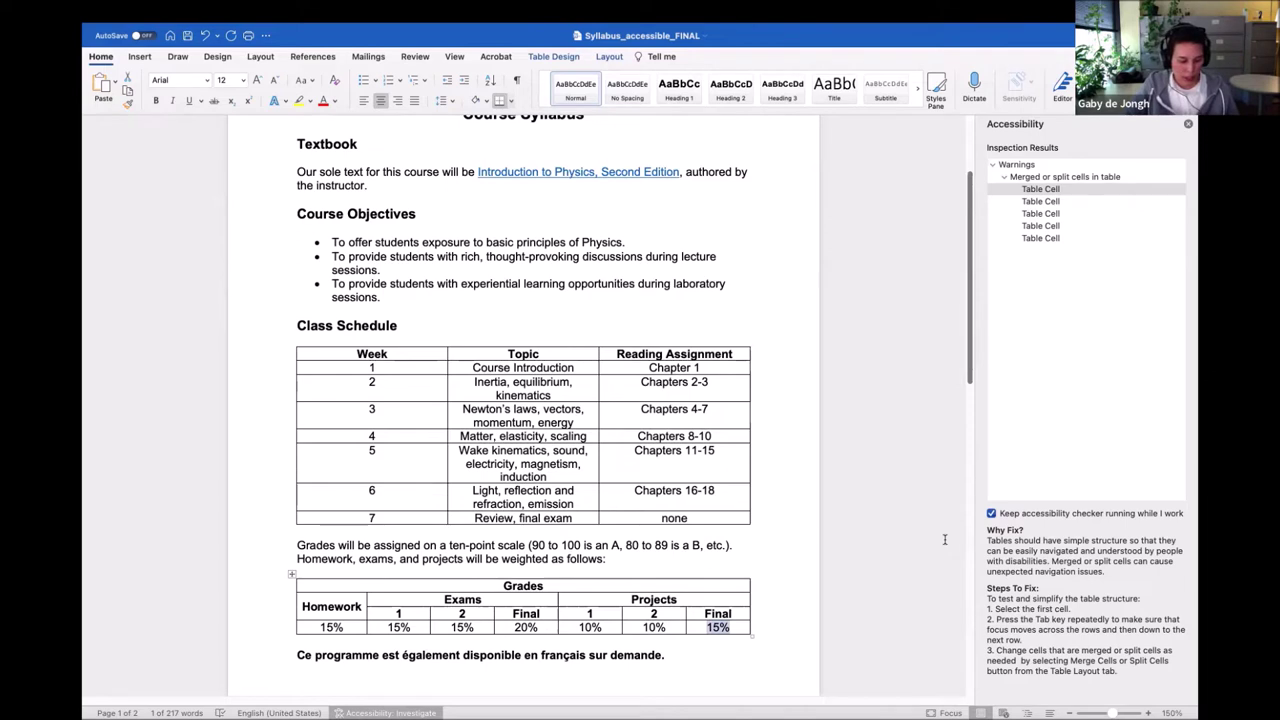
Step backward through the Grades table cells and stop at the "1" header under Exams to examine the navigation order.
{"action": "key", "text": "shift+Tab"}
{"action": "key", "text": "shift+Tab"}
{"action": "key", "text": "shift+Tab"}
{"action": "key", "text": "shift+Tab"}
{"action": "key", "text": "shift+Tab"}
{"action": "key", "text": "shift+Tab"}
{"action": "key", "text": "shift+Tab"}
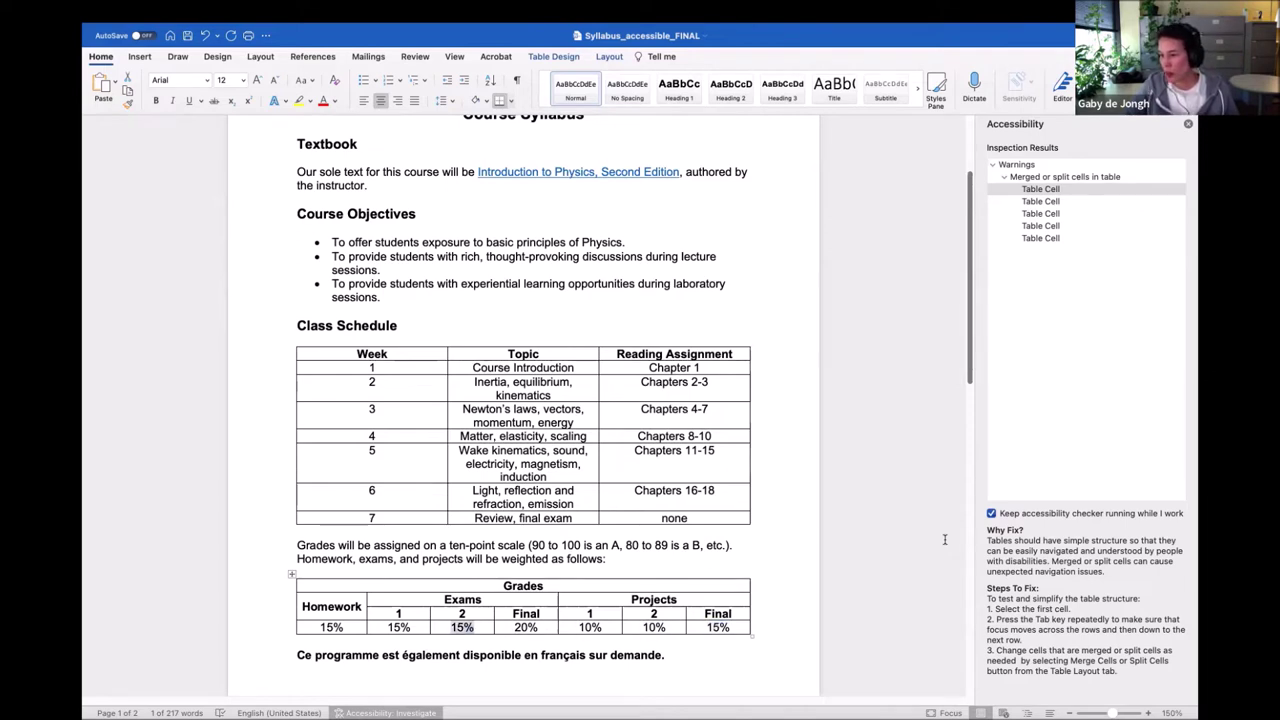
{"action": "key", "text": "shift+Tab"}
{"action": "key", "text": "shift+Tab"}
{"action": "key", "text": "shift+Tab"}
{"action": "key", "text": "shift+Tab"}
{"action": "key", "text": "shift+Tab"}
{"action": "key", "text": "shift+Tab"}
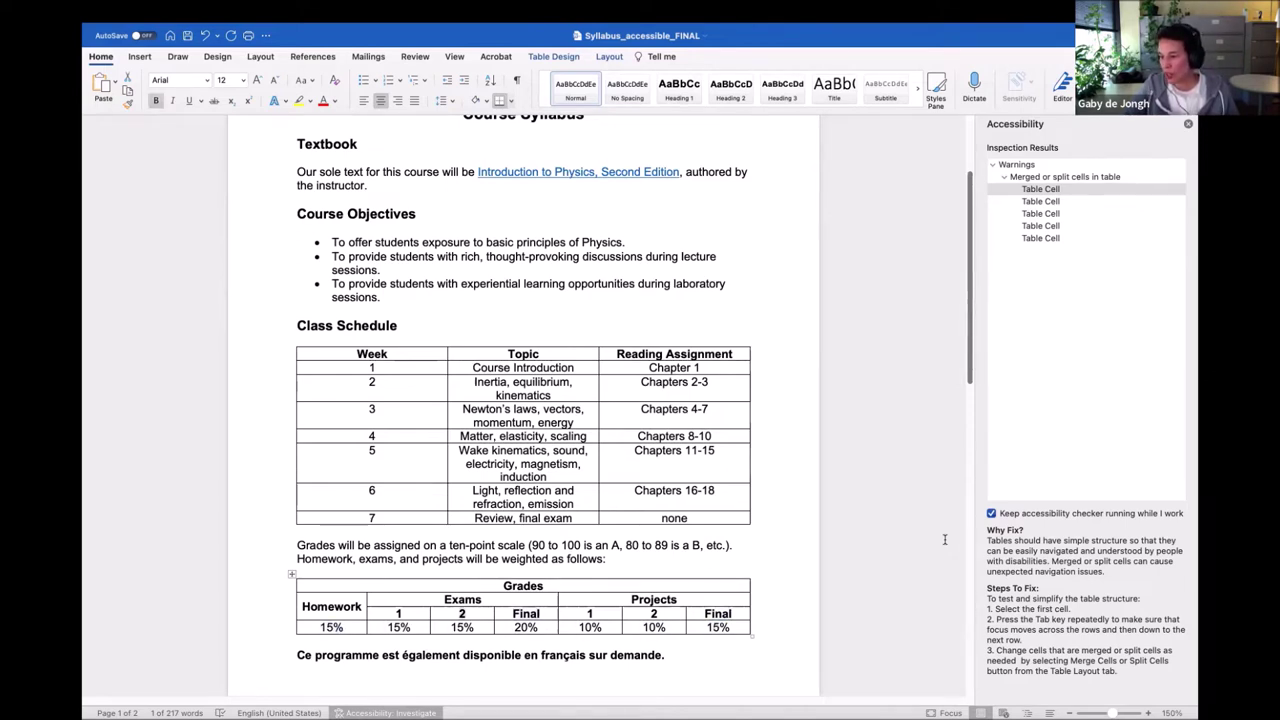
{"action": "key", "text": "Tab"}
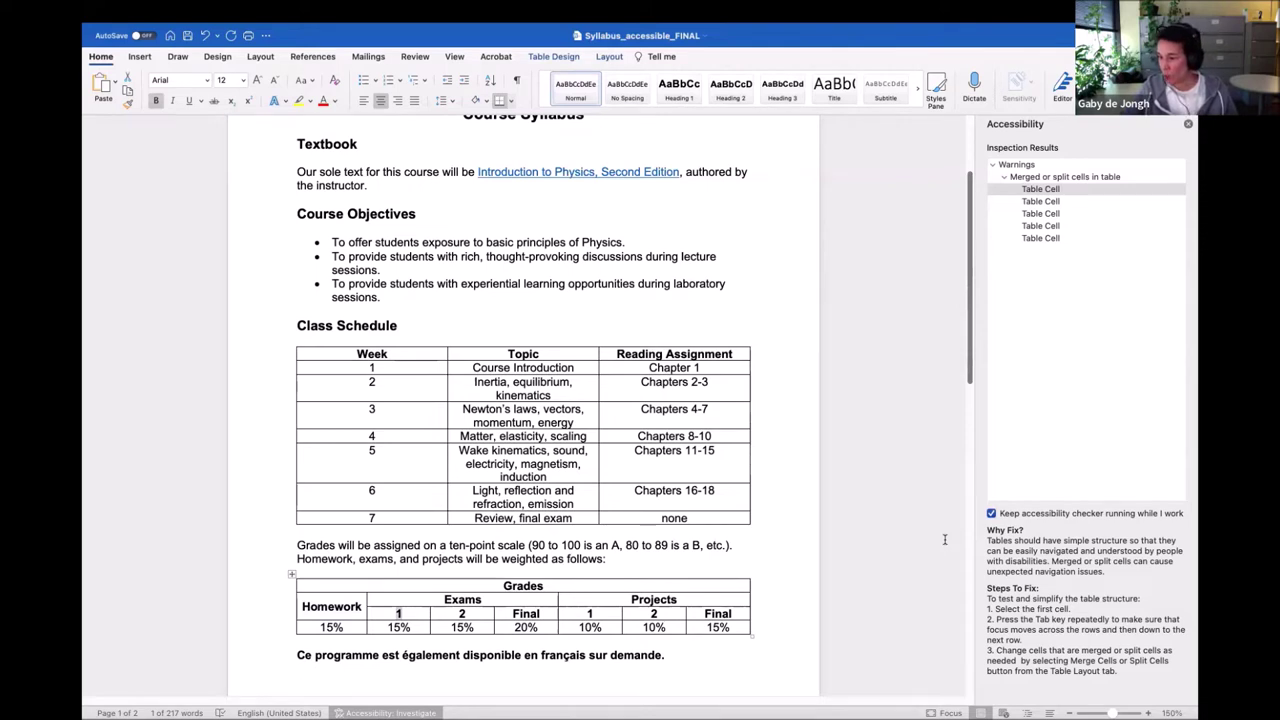
Compare the Grades title row of the original table with the Grades heading above the first simplified table example.
{"action": "key", "text": "Right"}
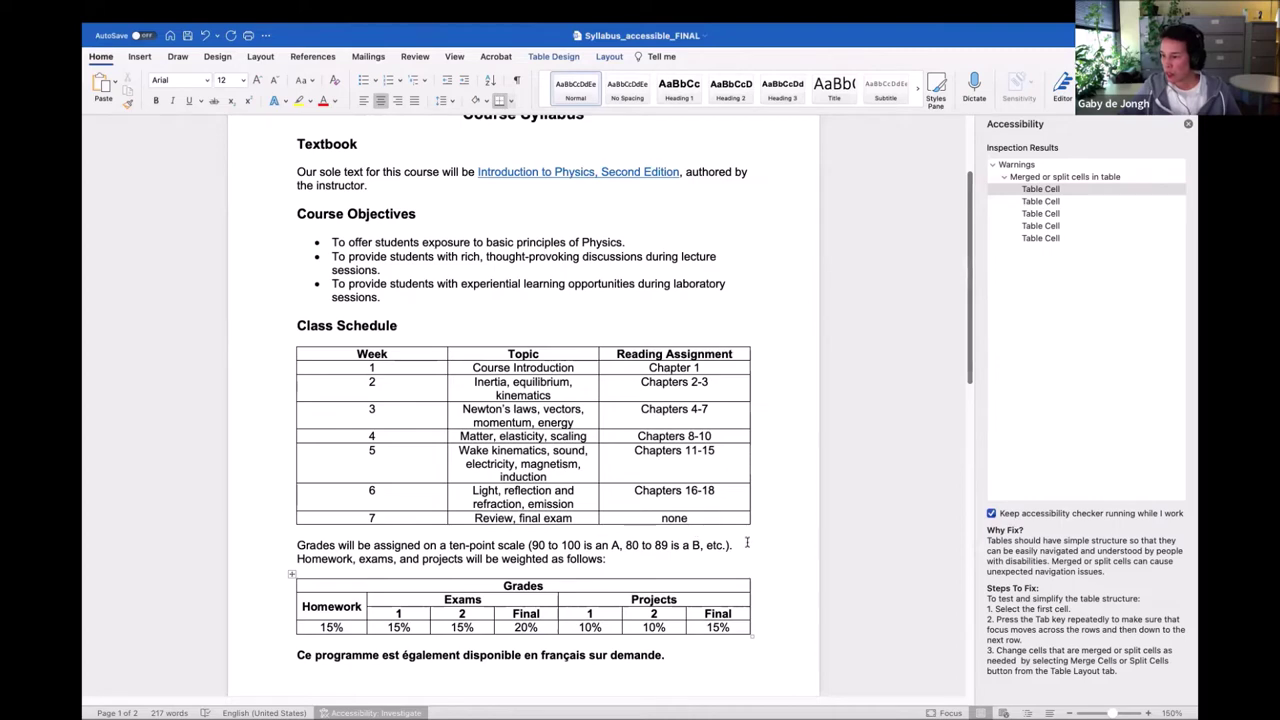
{"action": "scroll", "coordinate": [780, 555], "scroll_direction": "down", "scroll_amount": 1}
{"action": "scroll", "coordinate": [783, 557], "scroll_direction": "down", "scroll_amount": 4}
{"action": "scroll", "coordinate": [783, 557], "scroll_direction": "down", "scroll_amount": 3}
{"action": "scroll", "coordinate": [783, 557], "scroll_direction": "down", "scroll_amount": 3}
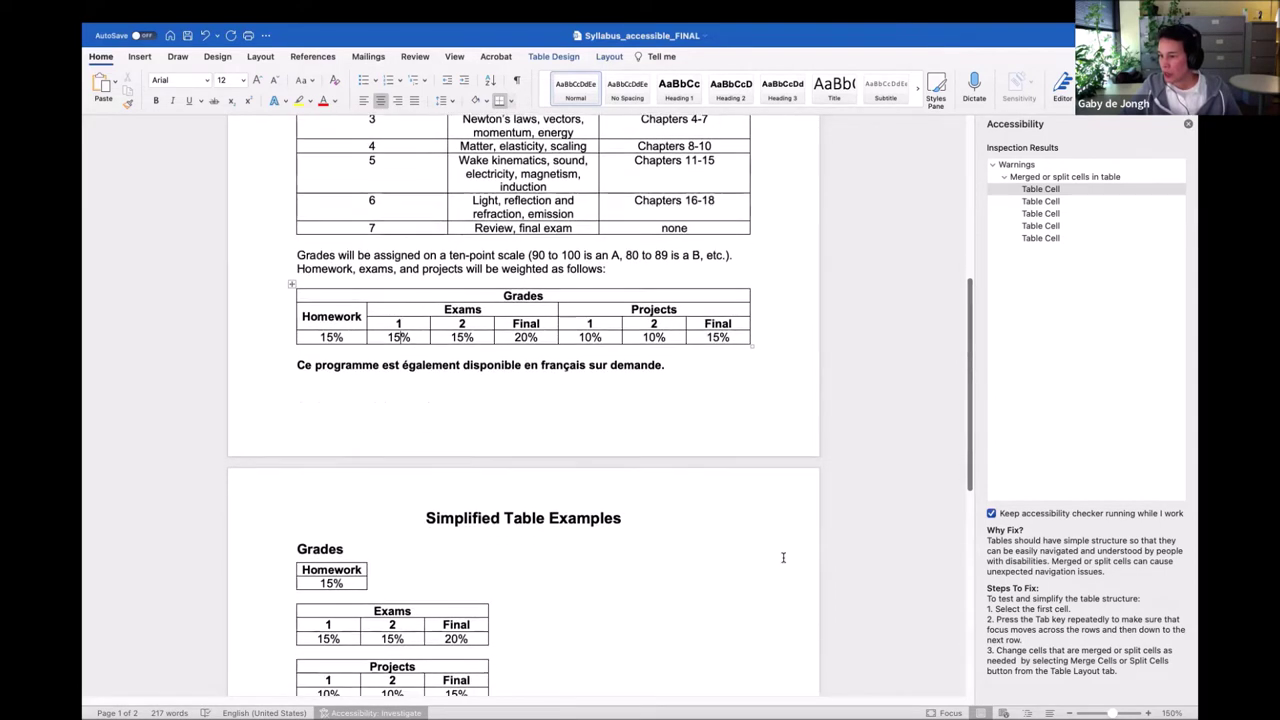
{"action": "scroll", "coordinate": [783, 557], "scroll_direction": "down", "scroll_amount": 1}
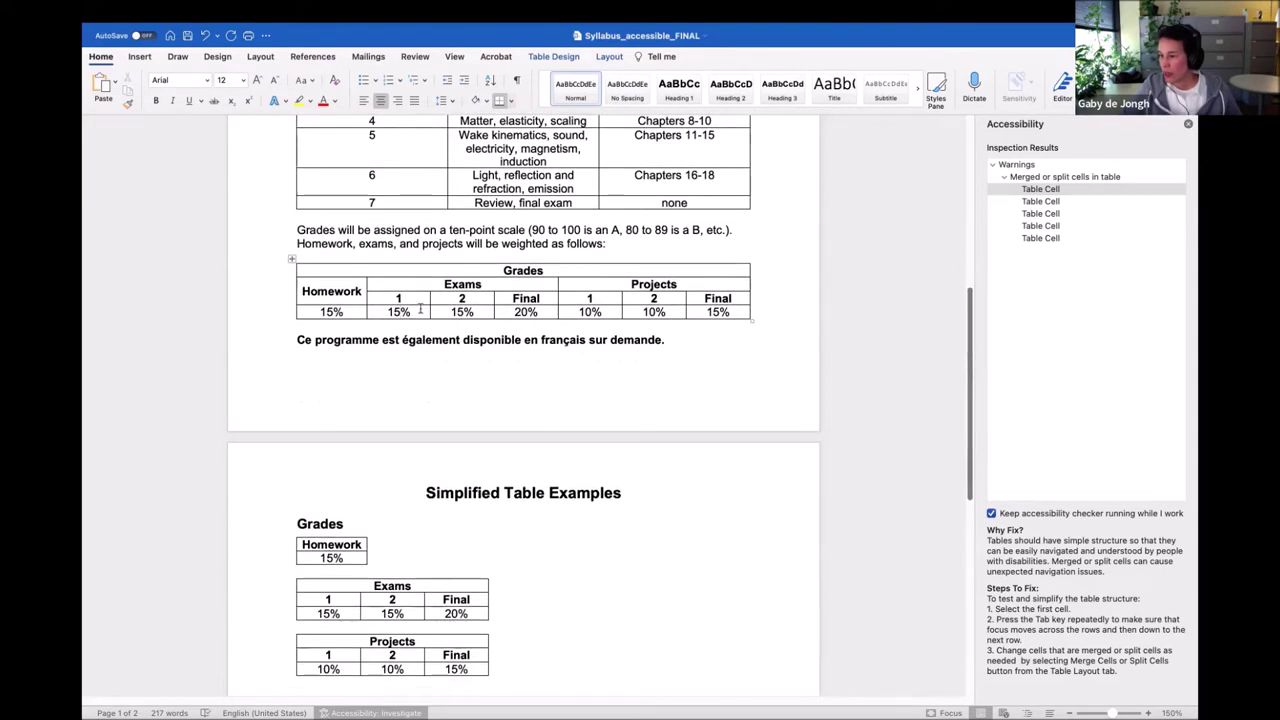
{"action": "left_click_drag", "start_coordinate": [556, 270], "coordinate": [503, 270]}
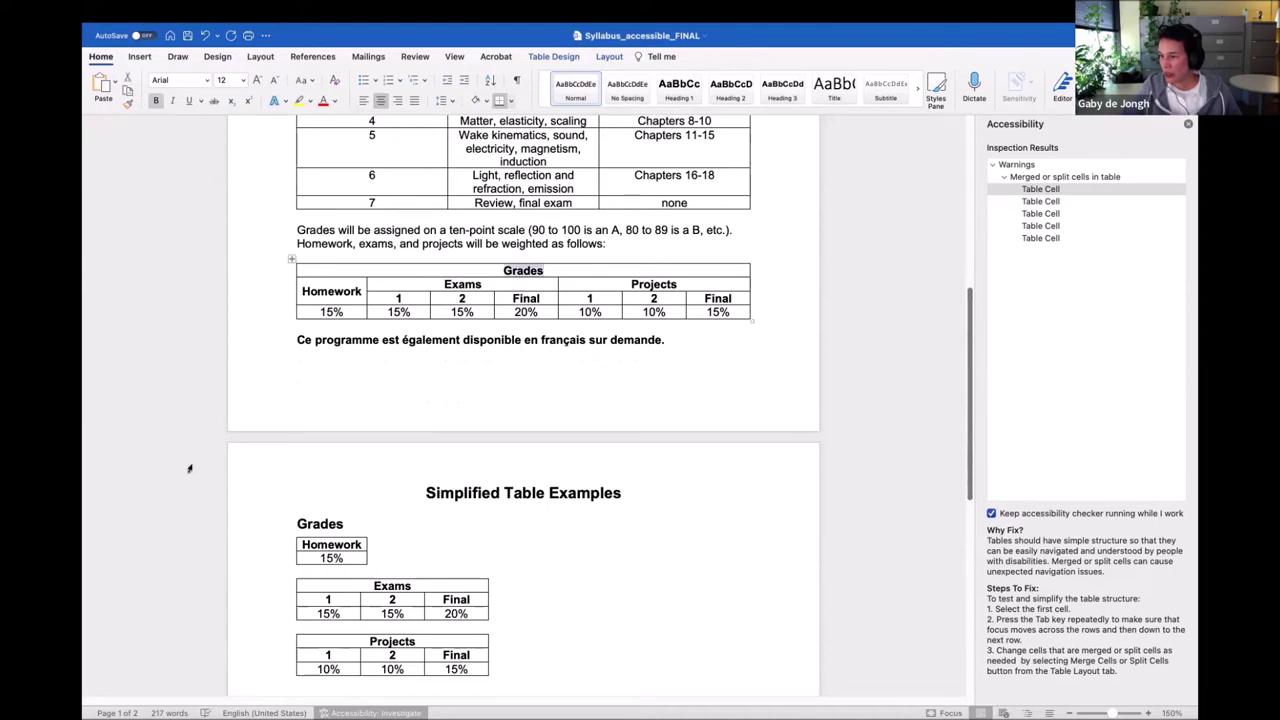
{"action": "left_click", "coordinate": [312, 522]}
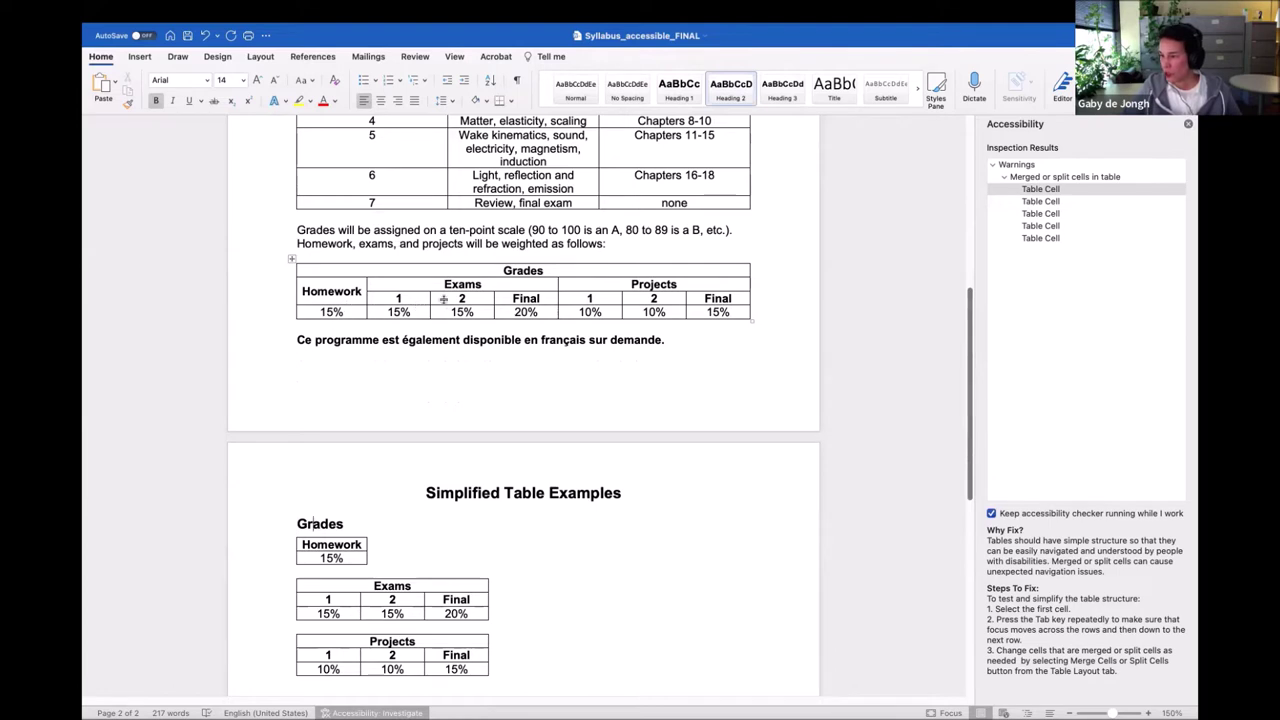
Highlight the Exams, Projects and Homework sections of the original Grades table and compare them with the separate simplified tables.
{"action": "left_click_drag", "start_coordinate": [547, 311], "coordinate": [385, 286]}
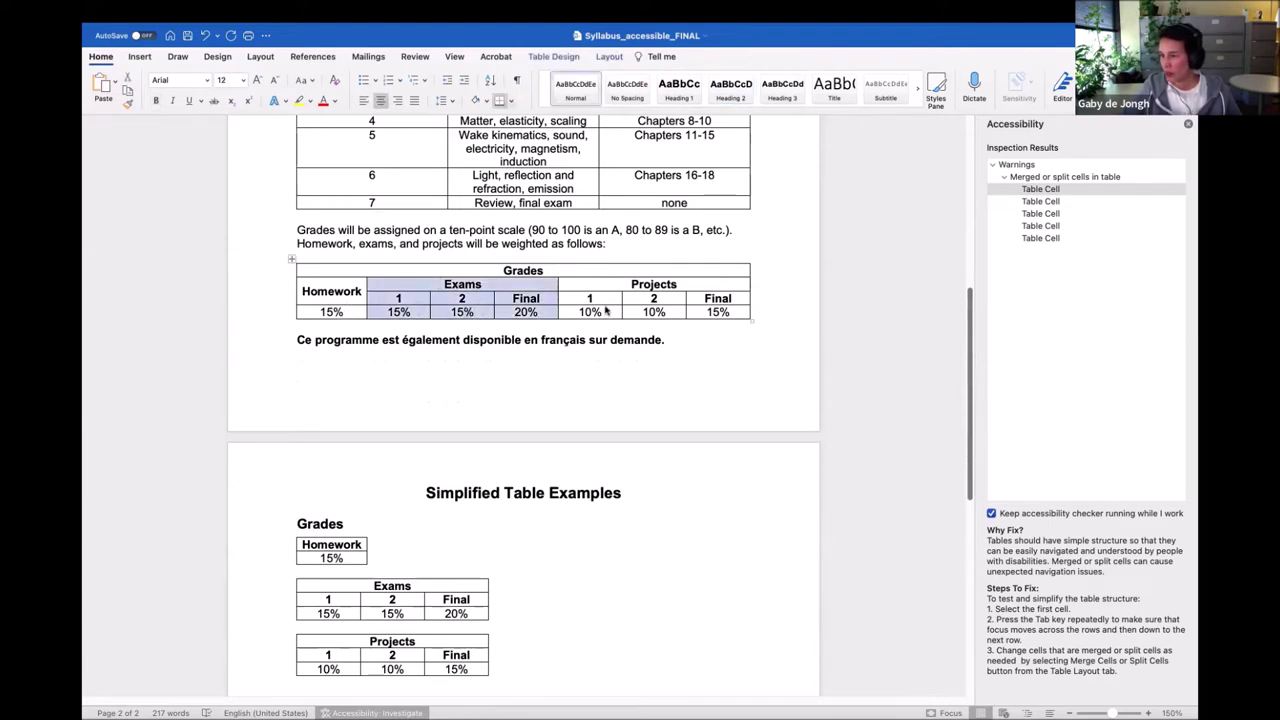
{"action": "left_click_drag", "start_coordinate": [740, 311], "coordinate": [600, 285]}
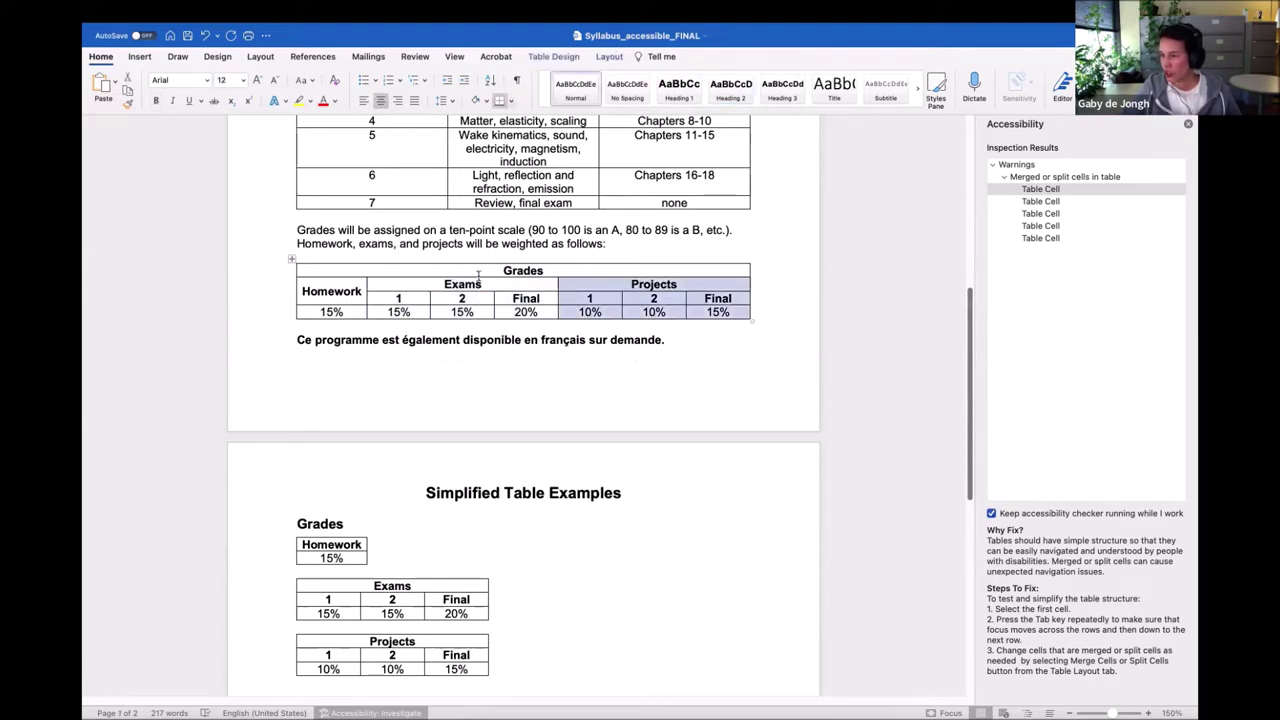
{"action": "left_click_drag", "start_coordinate": [330, 311], "coordinate": [305, 285]}
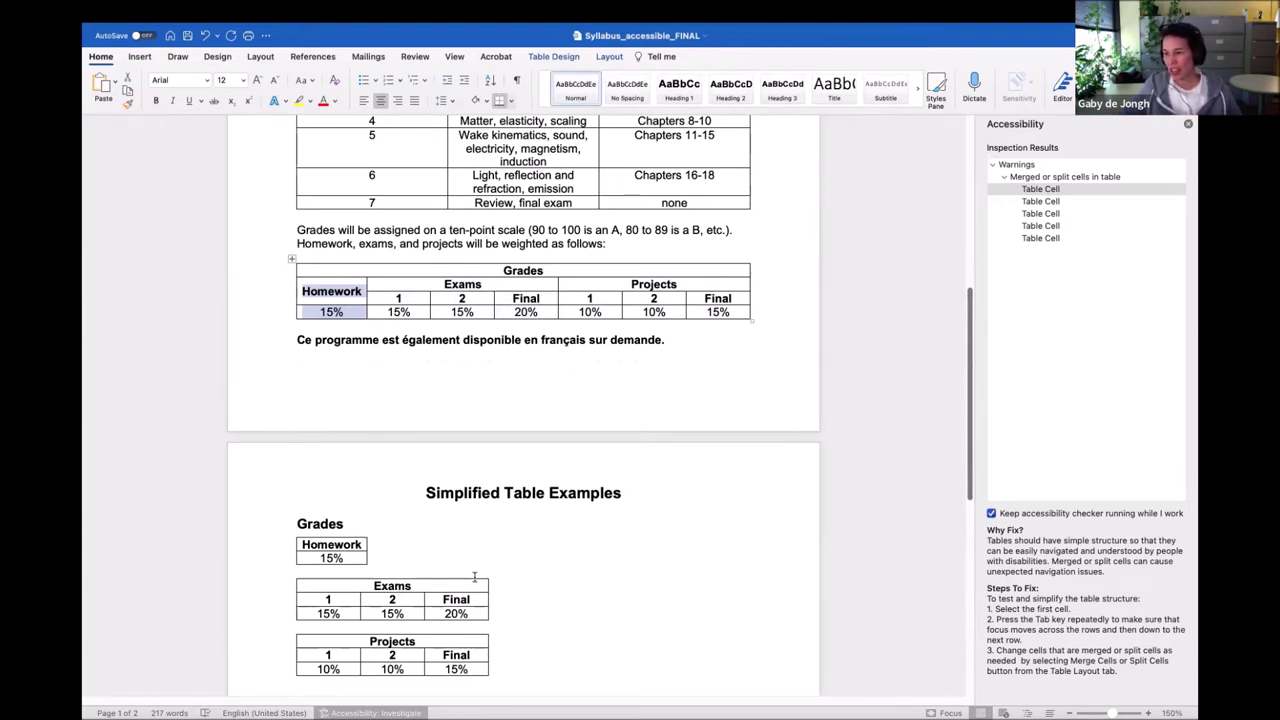
{"action": "double_click", "coordinate": [408, 588]}
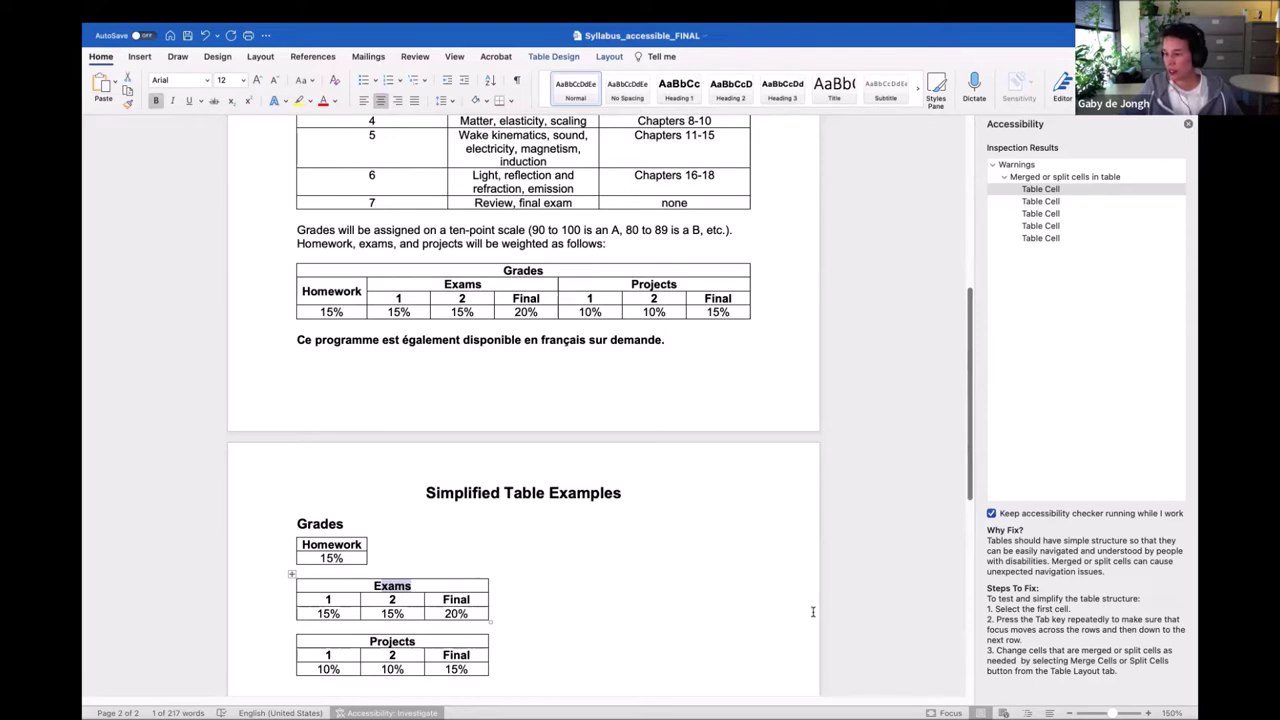
Examine the second simplified example, checking its Grades, Homework and Exams headings and the table cells beneath them.
{"action": "scroll", "coordinate": [814, 610], "scroll_direction": "down", "scroll_amount": 2}
{"action": "scroll", "coordinate": [794, 613], "scroll_direction": "down", "scroll_amount": 2}
{"action": "scroll", "coordinate": [794, 613], "scroll_direction": "down", "scroll_amount": 4}
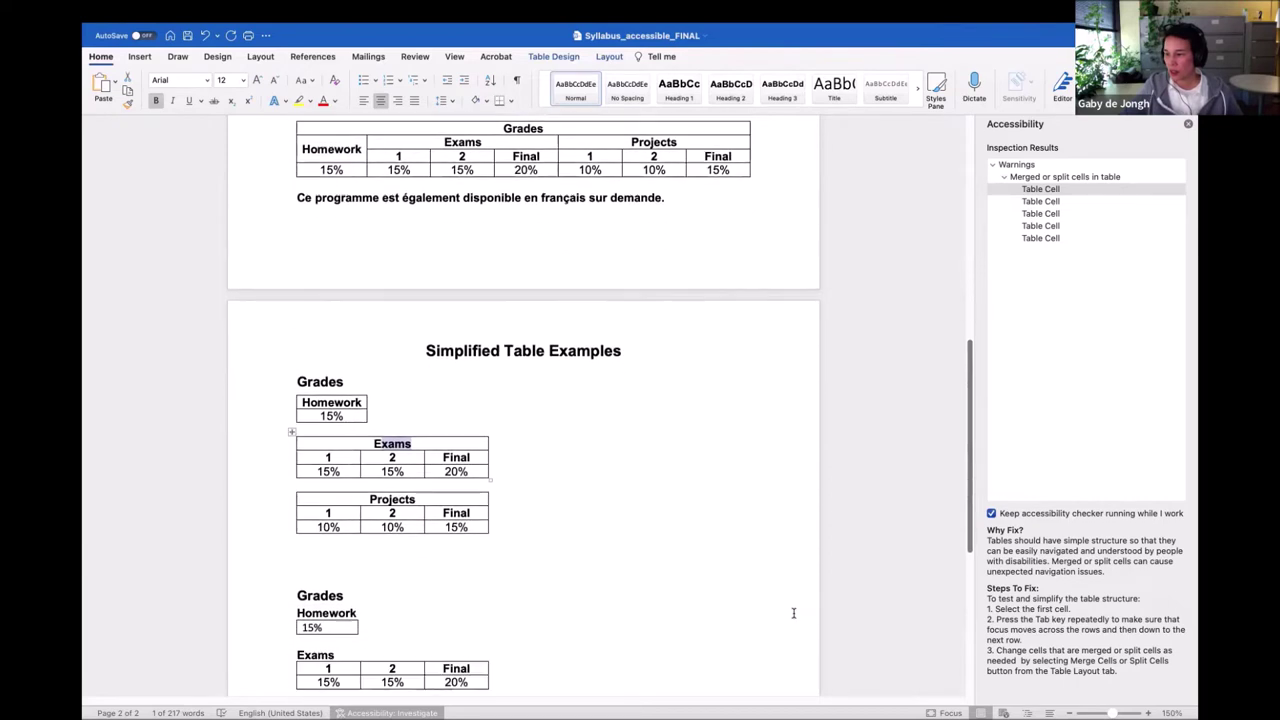
{"action": "scroll", "coordinate": [794, 613], "scroll_direction": "down", "scroll_amount": 1}
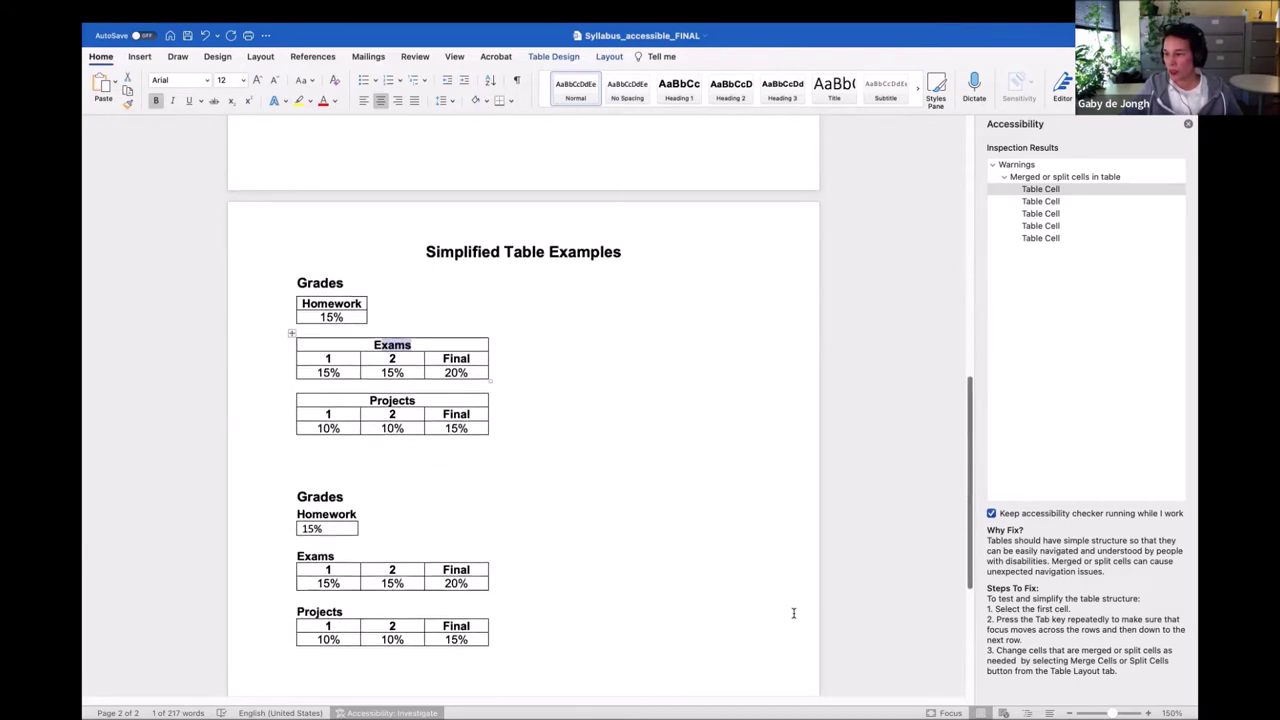
{"action": "left_click", "coordinate": [312, 487]}
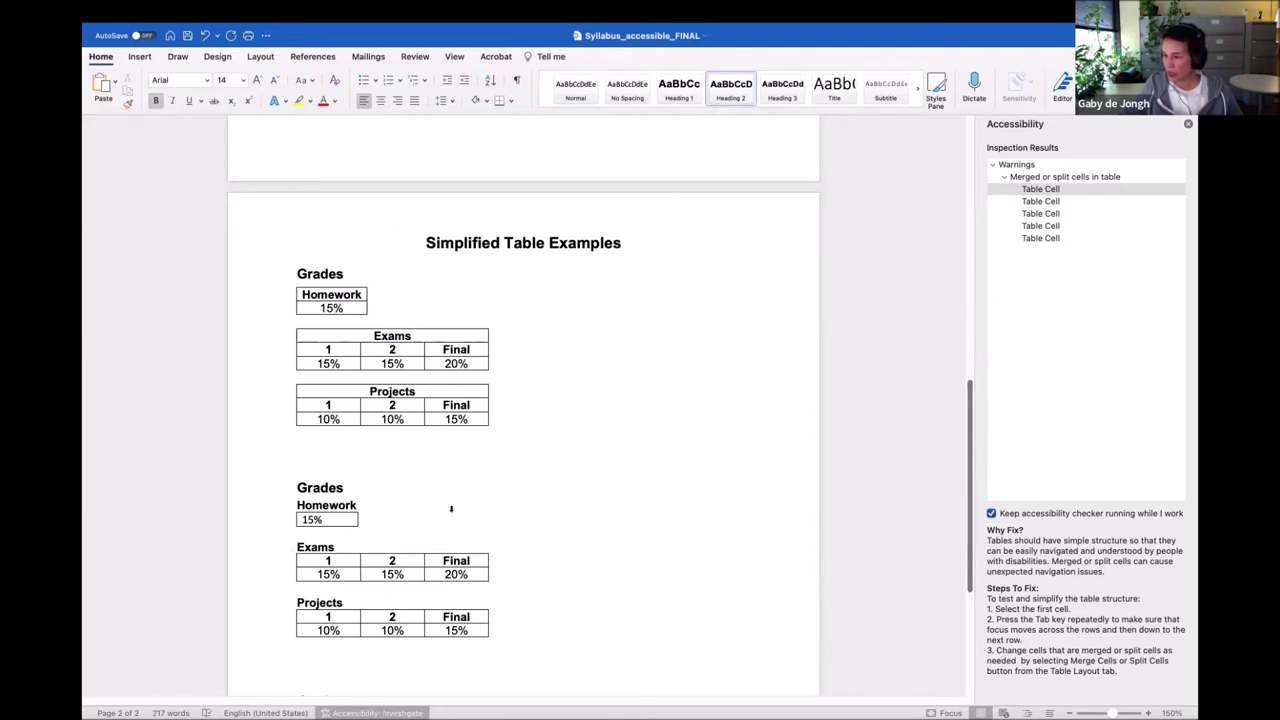
{"action": "left_click", "coordinate": [331, 507]}
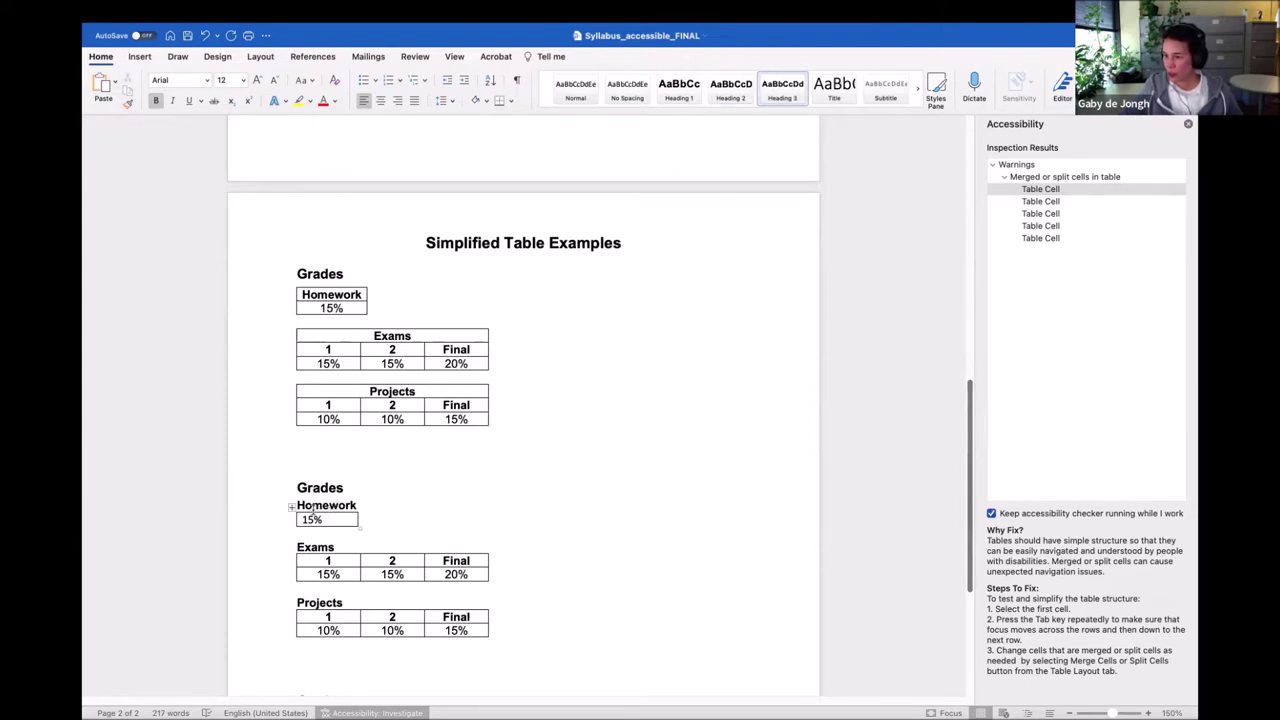
{"action": "left_click", "coordinate": [328, 521]}
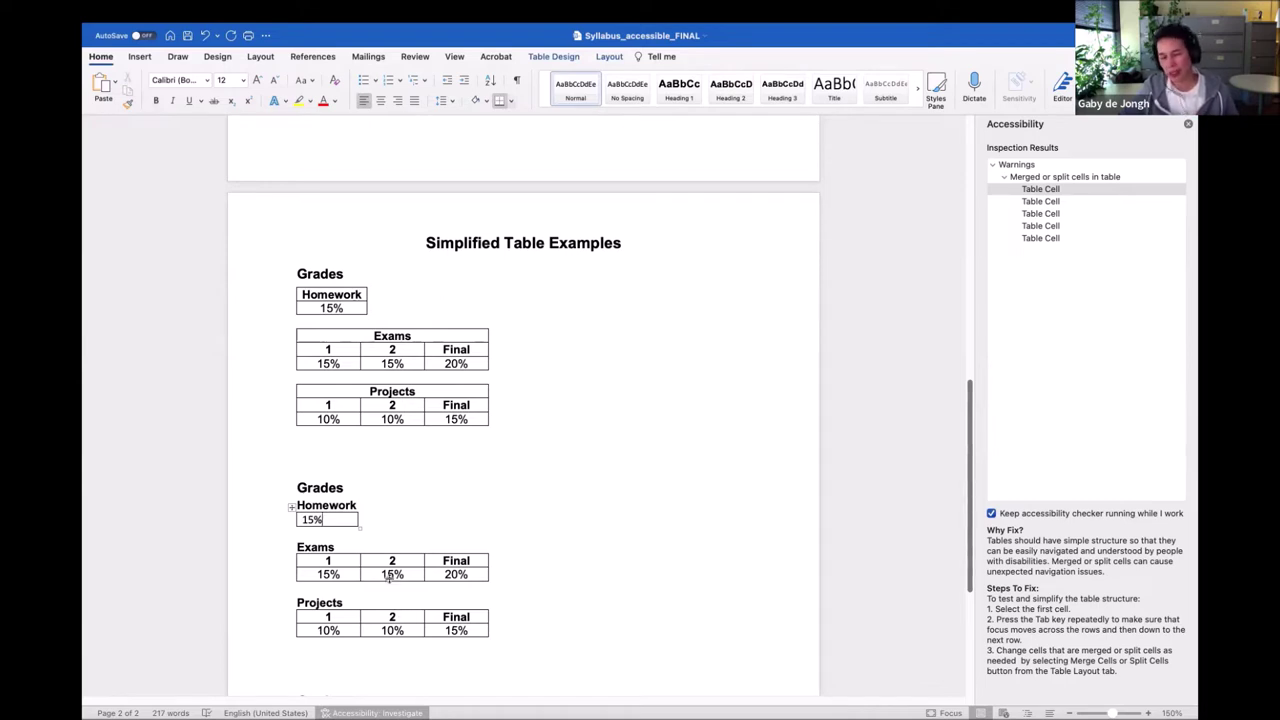
{"action": "left_click", "coordinate": [333, 548]}
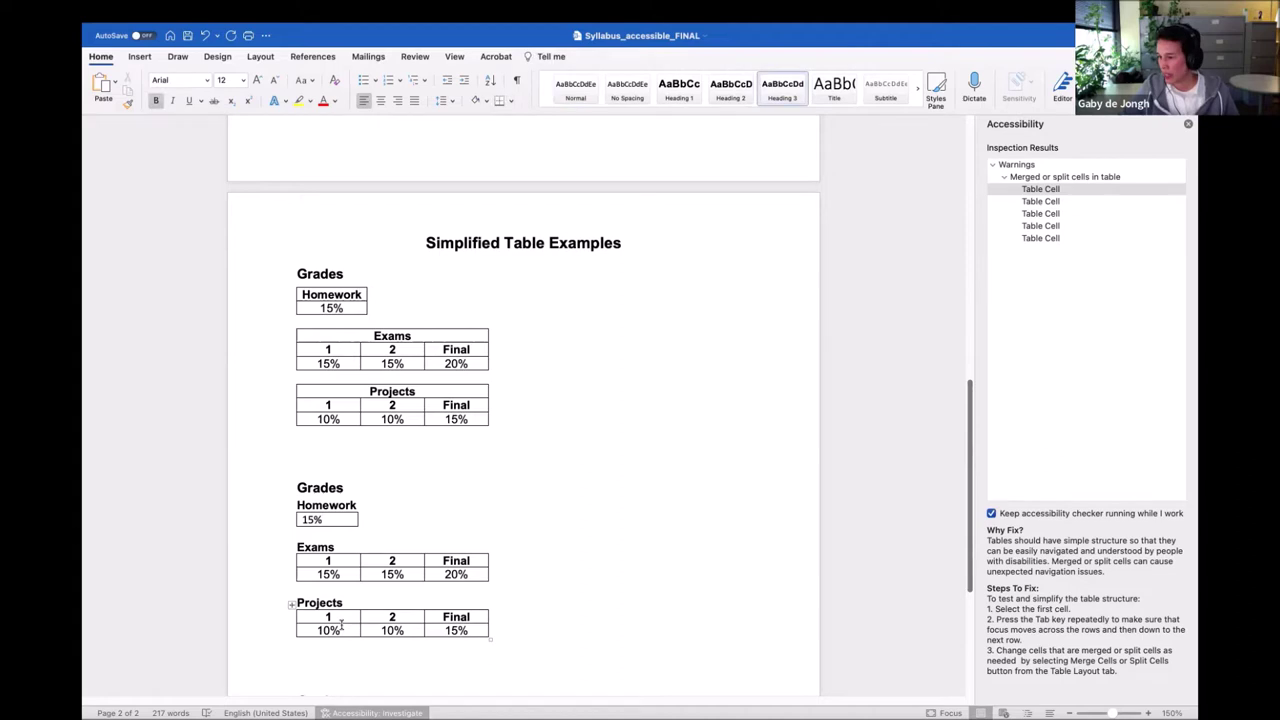
{"action": "left_click_drag", "start_coordinate": [470, 577], "coordinate": [324, 563]}
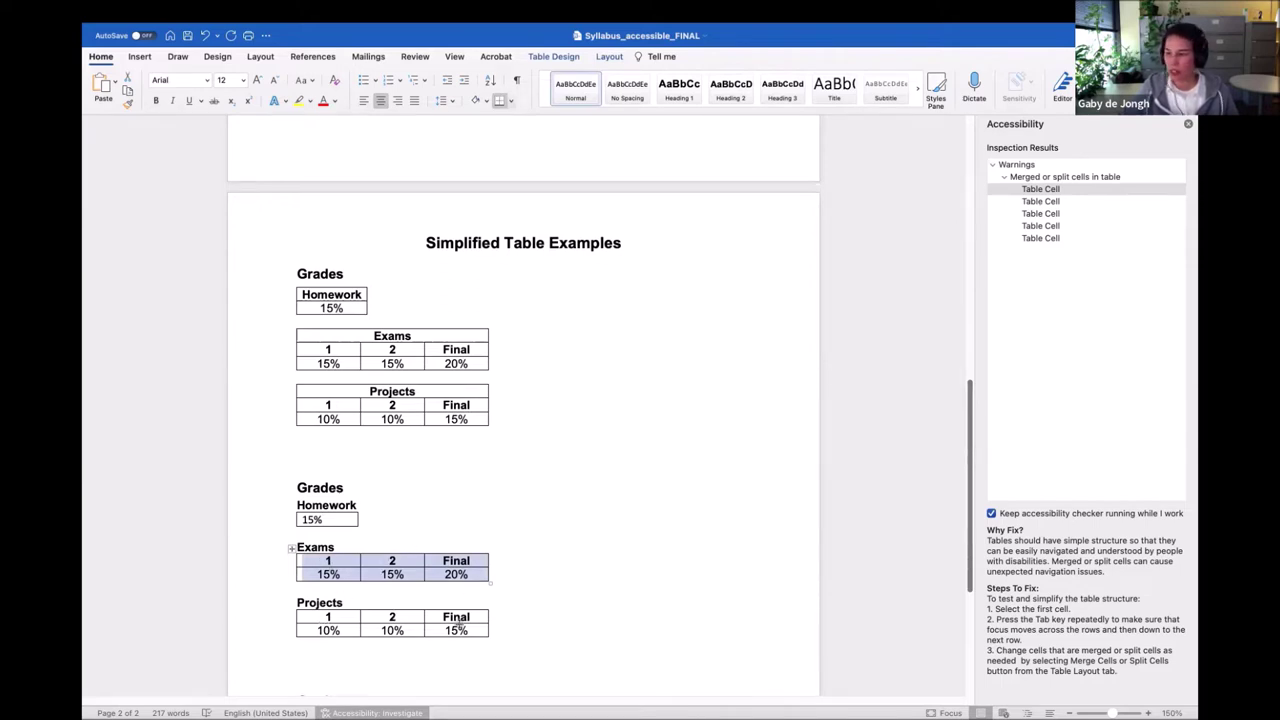
{"action": "left_click", "coordinate": [470, 527]}
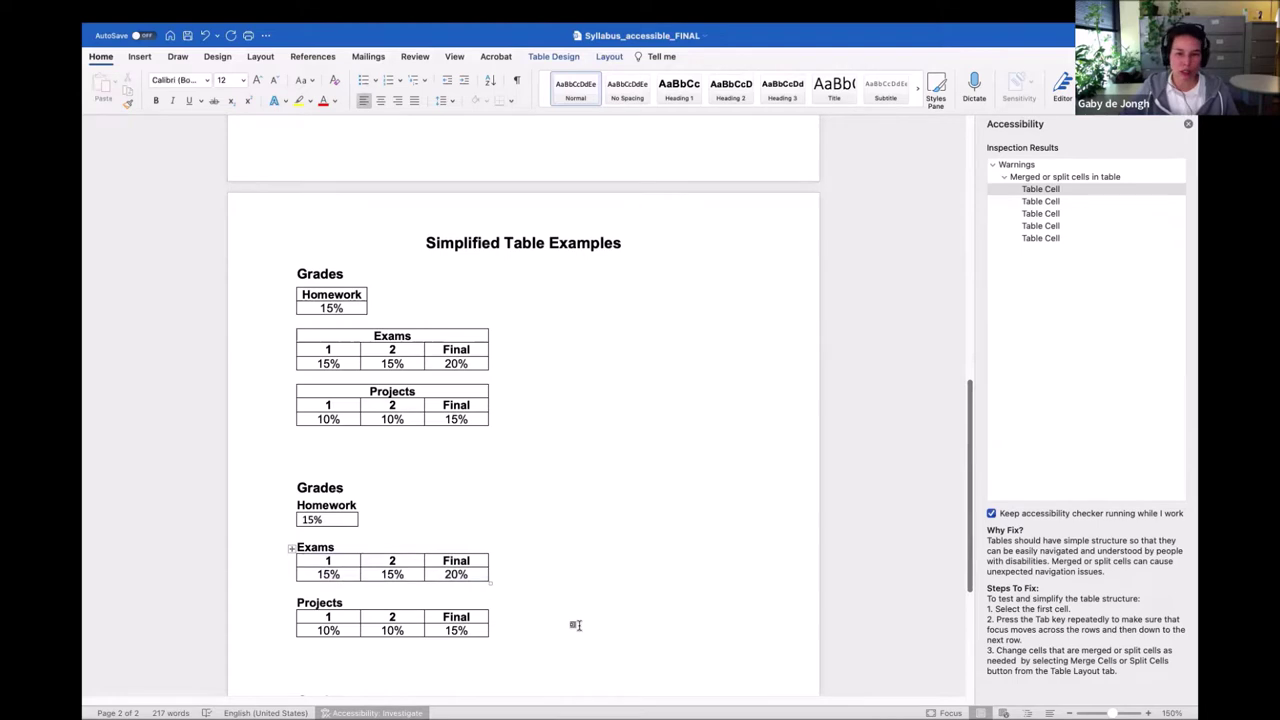
Show the formatting marks to examine the section breaks around the three-column Grades example.
{"action": "scroll", "coordinate": [690, 529], "scroll_direction": "down", "scroll_amount": 1}
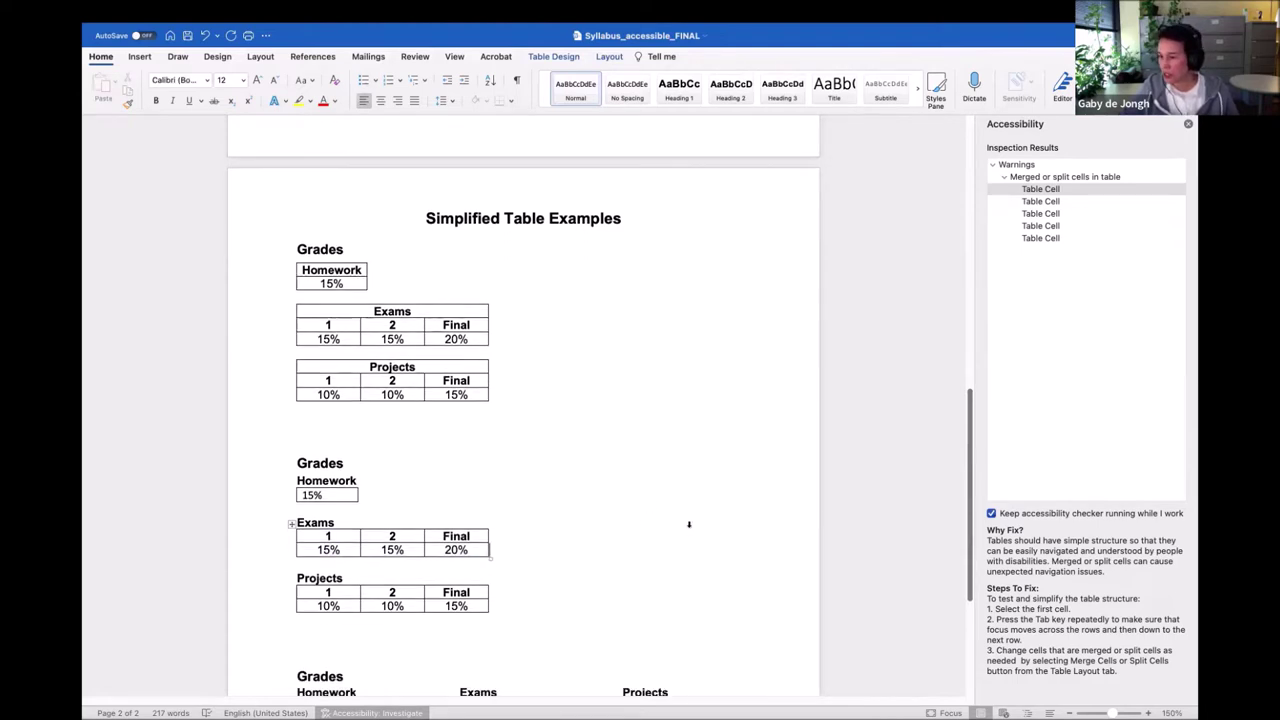
{"action": "scroll", "coordinate": [758, 527], "scroll_direction": "down", "scroll_amount": 3}
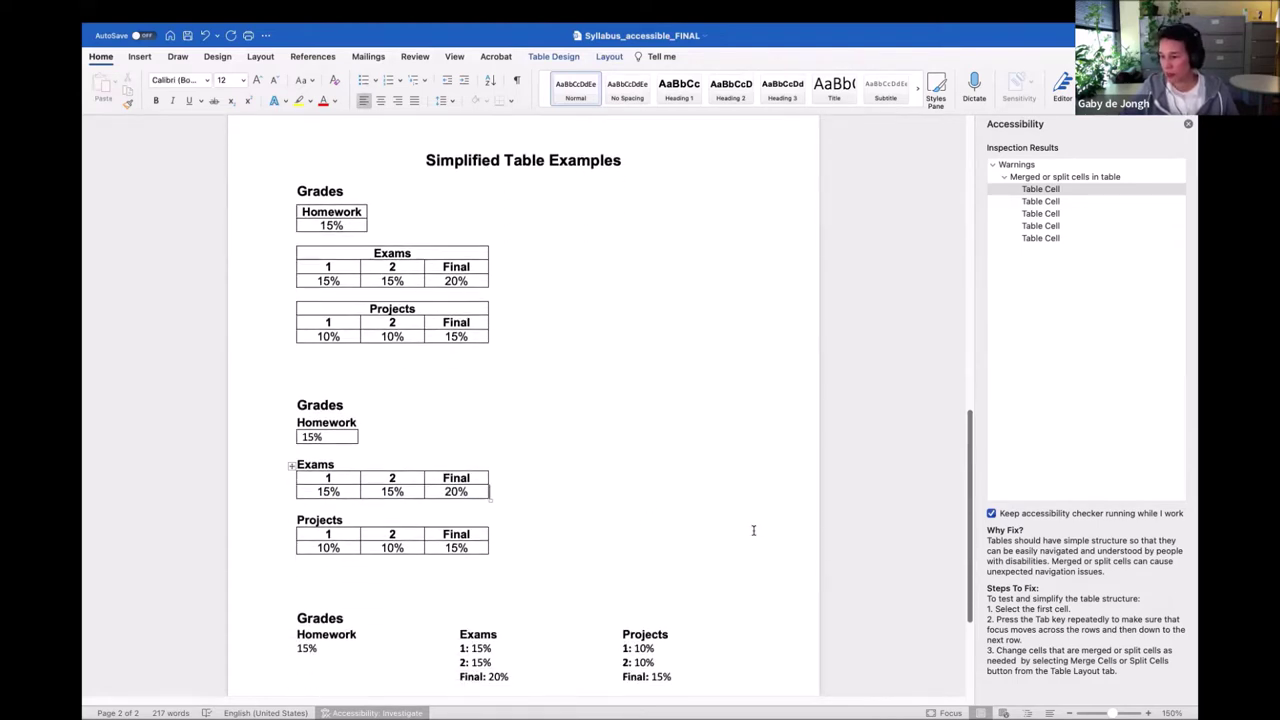
{"action": "scroll", "coordinate": [753, 530], "scroll_direction": "down", "scroll_amount": 5}
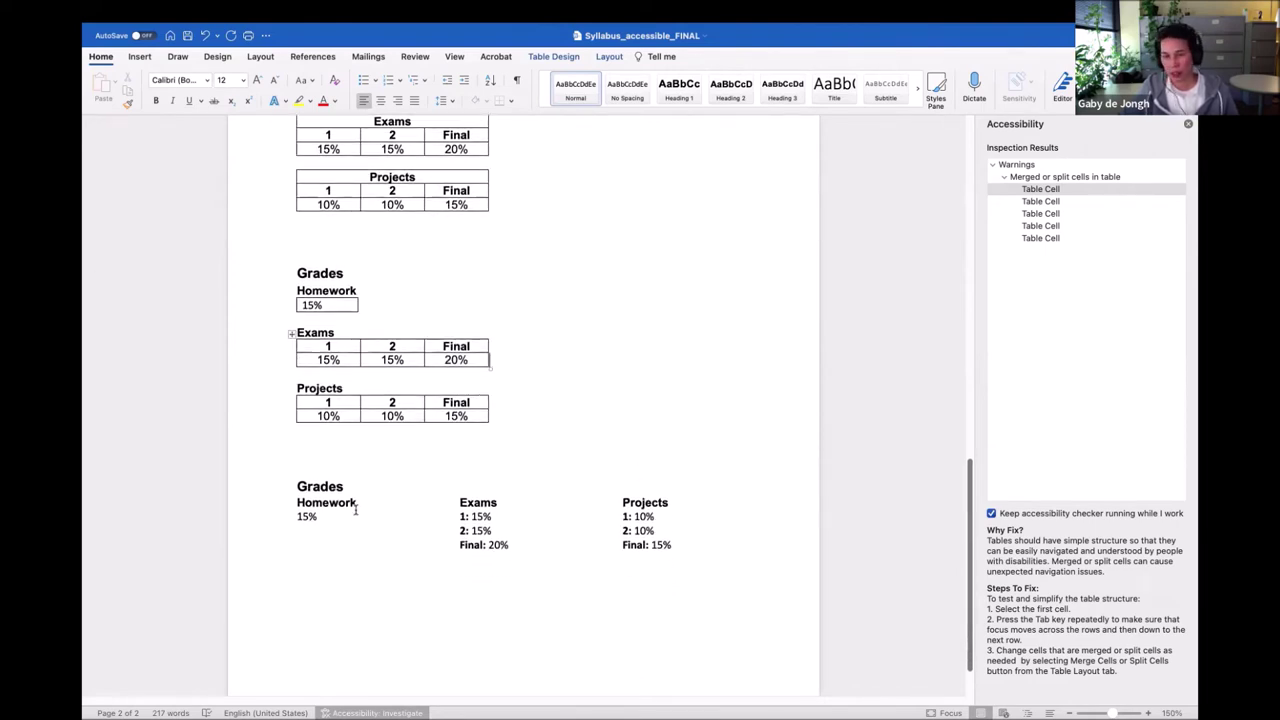
{"action": "left_click", "coordinate": [518, 82]}
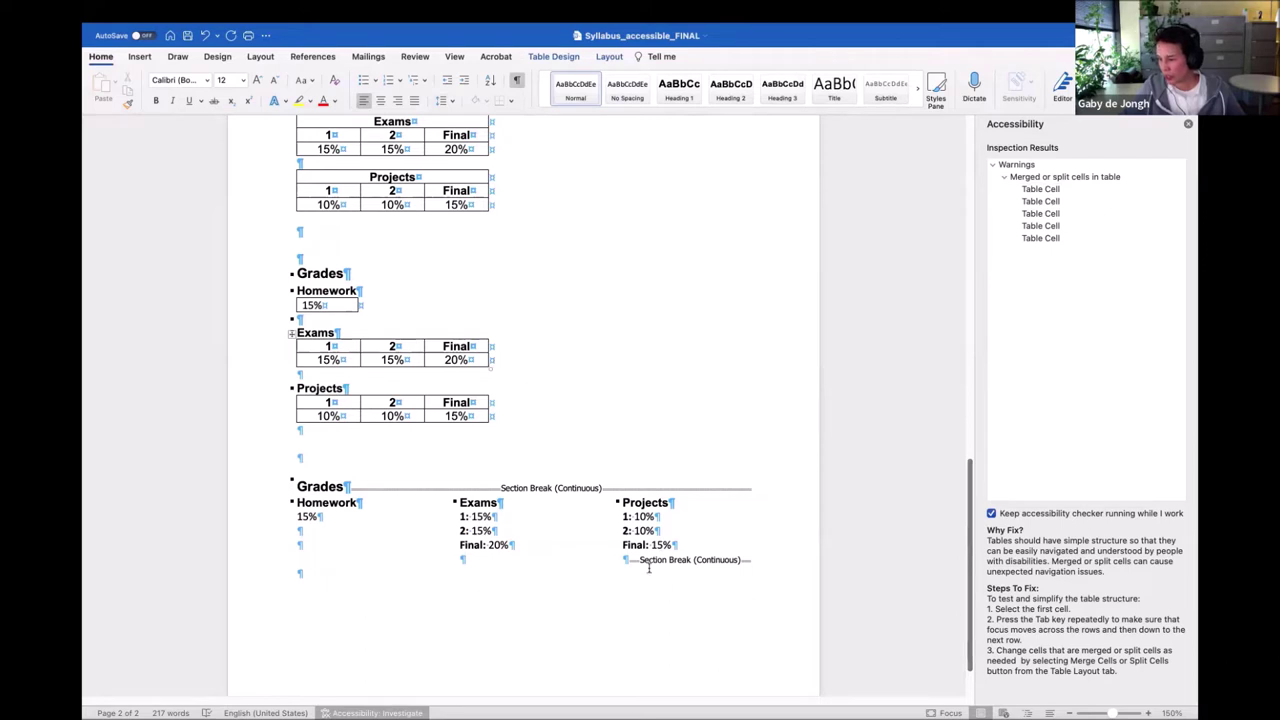
Select the Homework, Exams and Projects text in the column example and review the available column layouts, including Three.
{"action": "left_click", "coordinate": [698, 543]}
{"action": "left_click_drag", "start_coordinate": [698, 543], "coordinate": [298, 502]}
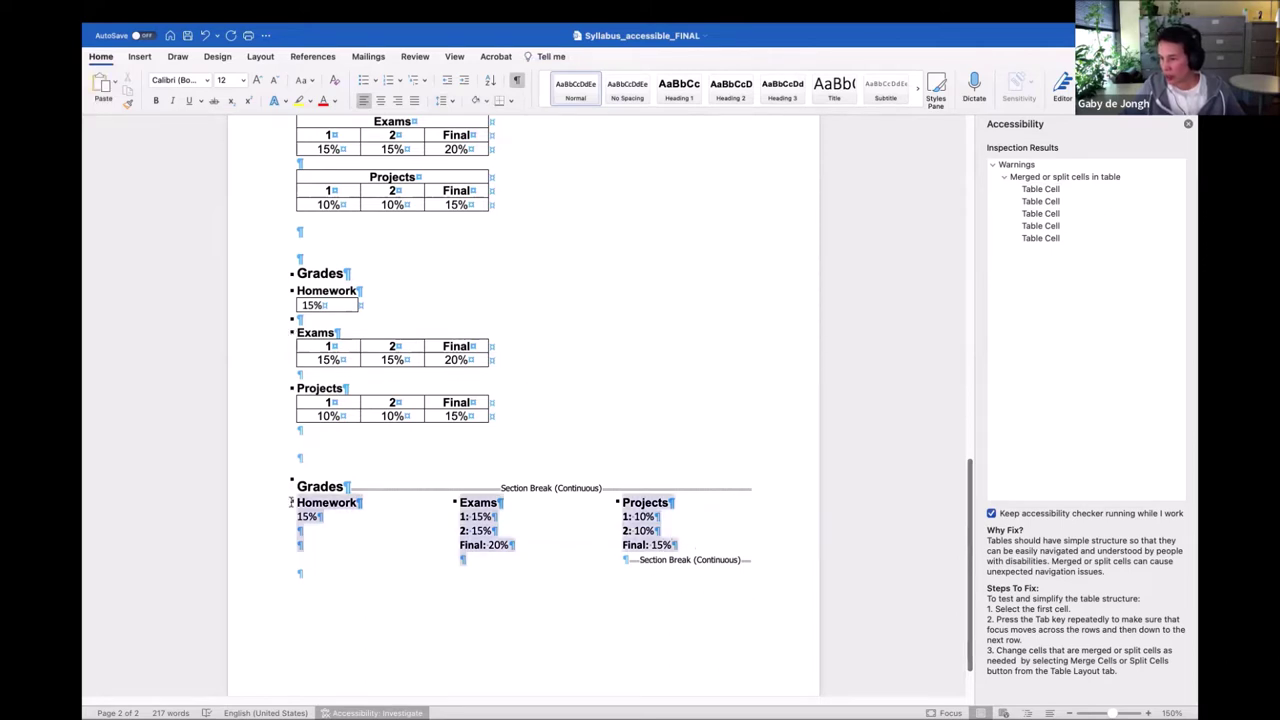
{"action": "left_click", "coordinate": [142, 57]}
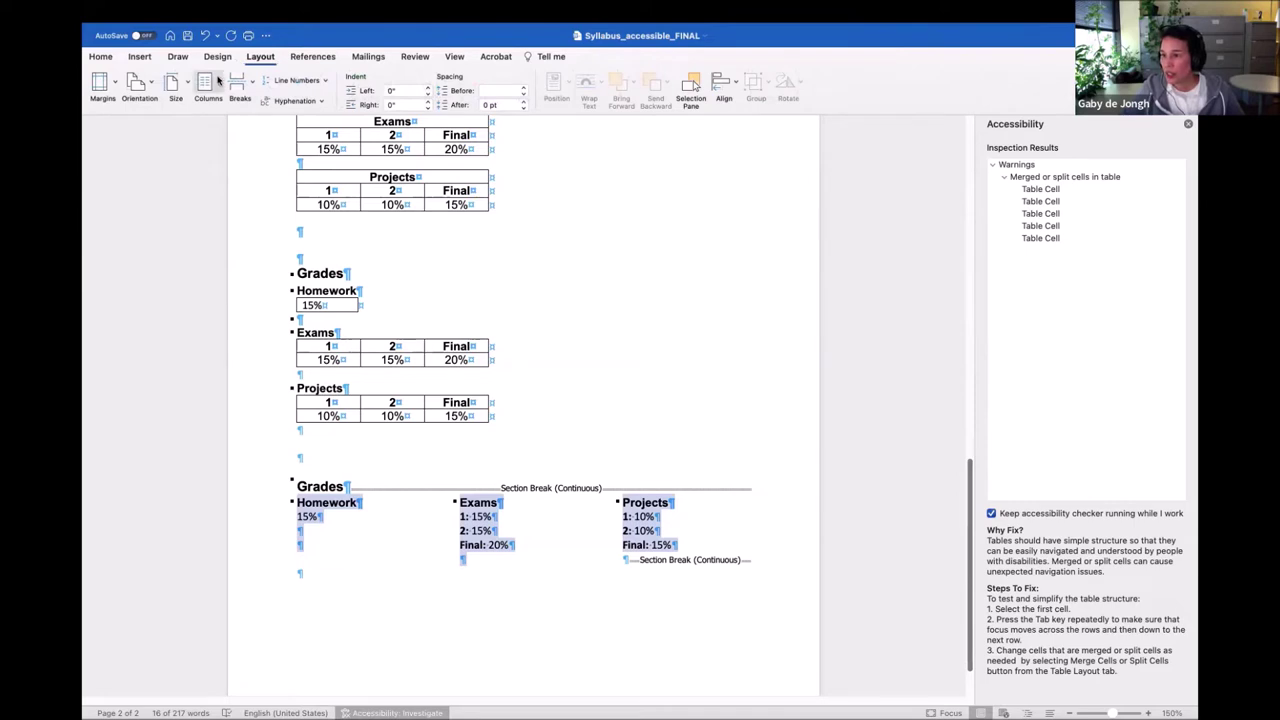
{"action": "left_click", "coordinate": [219, 84]}
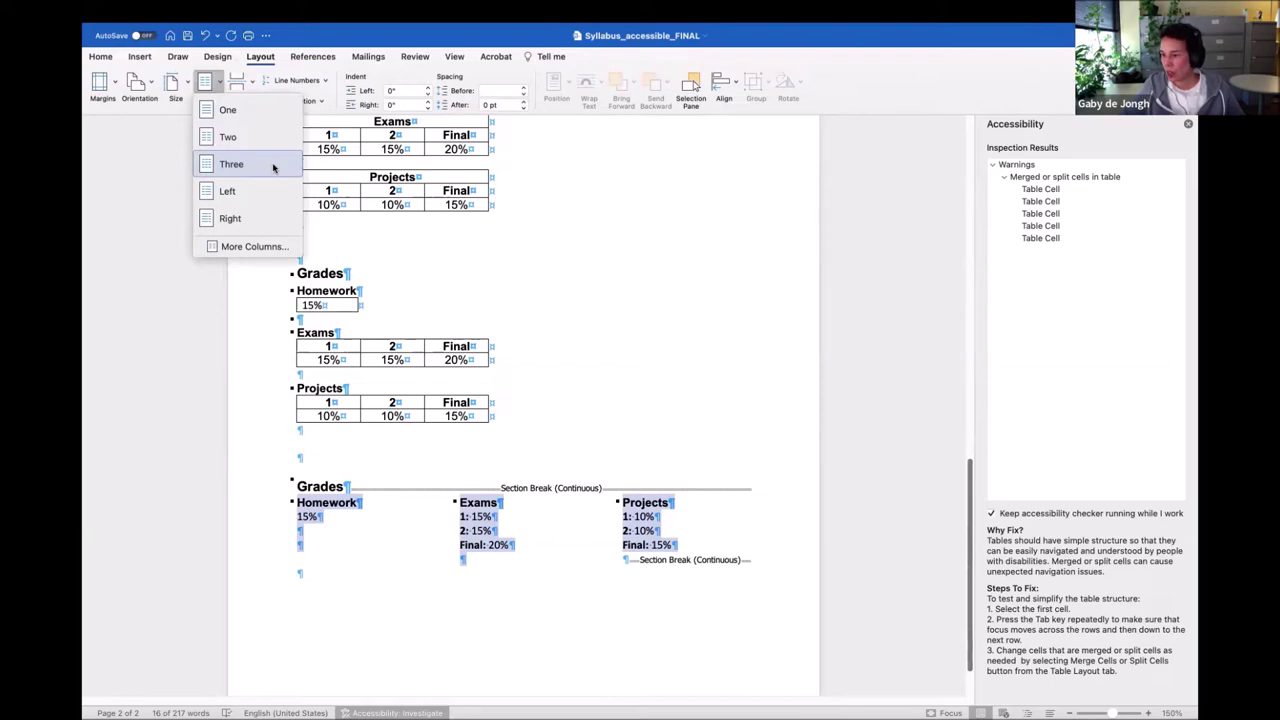
{"action": "left_click", "coordinate": [246, 420]}
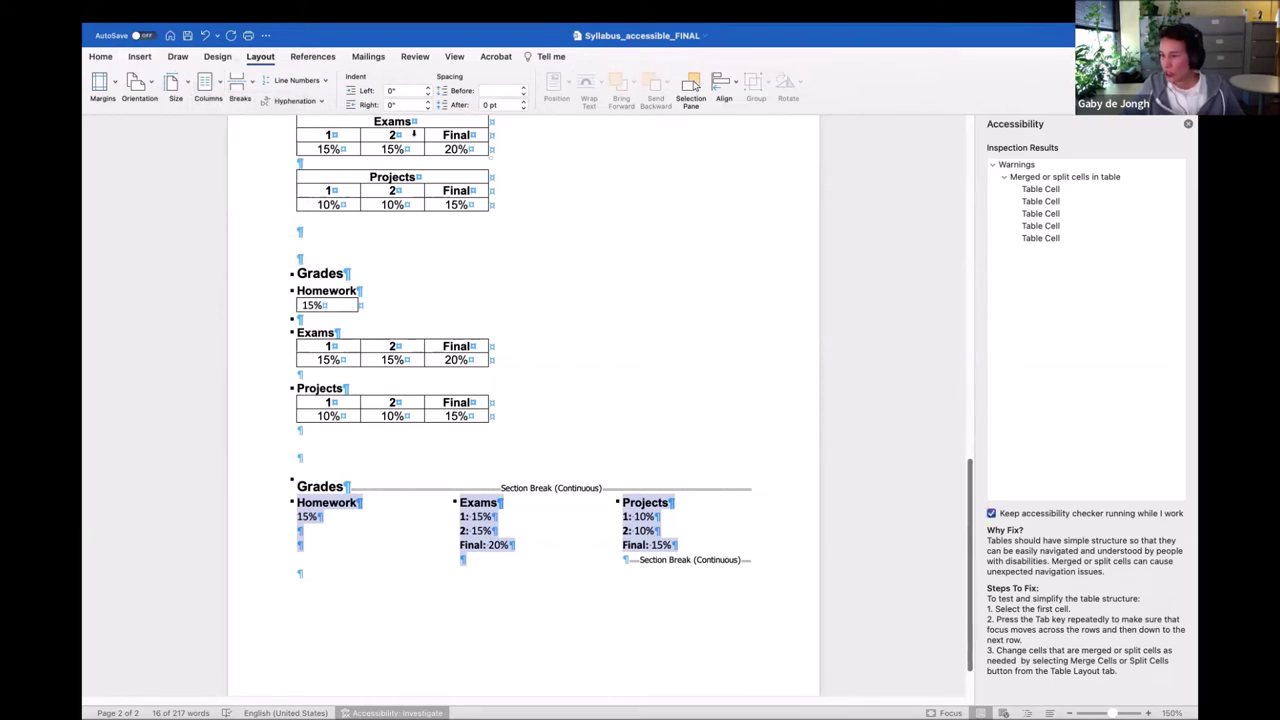
Hide the formatting marks and check the heading styles of Grades and Homework in the three-column example.
{"action": "left_click", "coordinate": [101, 57]}
{"action": "left_click", "coordinate": [515, 81]}
{"action": "left_click", "coordinate": [270, 538]}
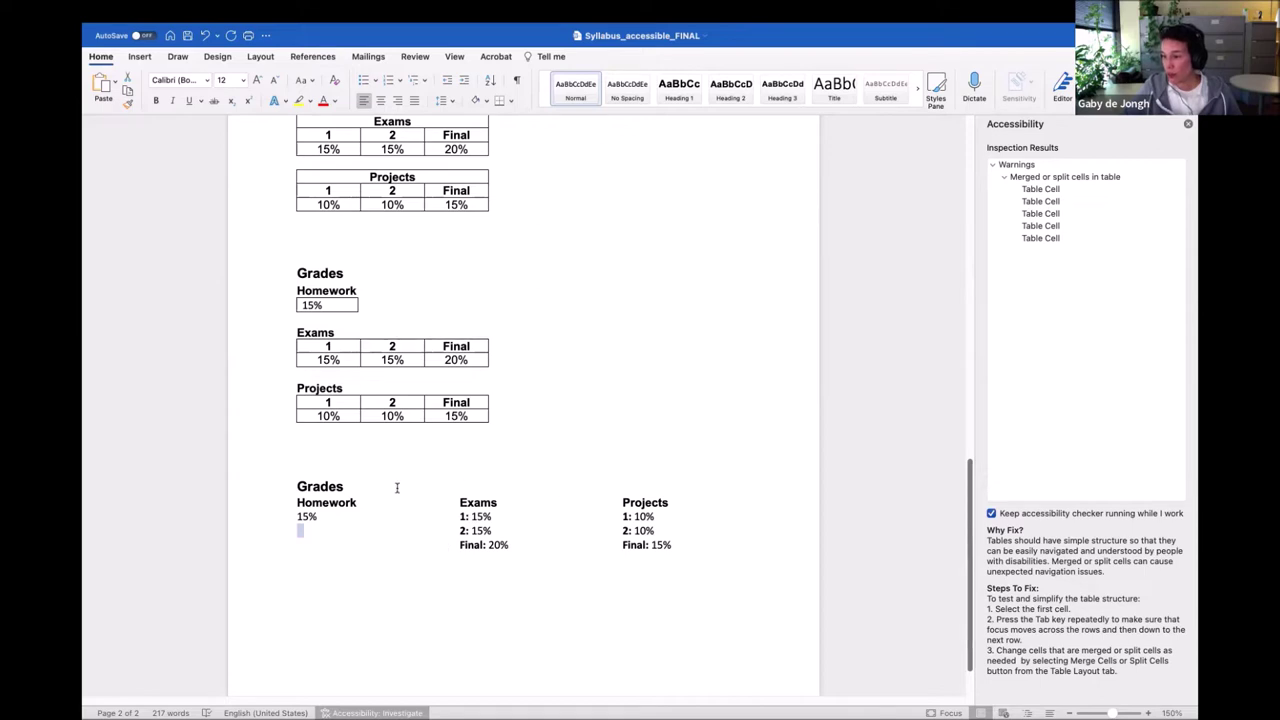
{"action": "left_click", "coordinate": [321, 485]}
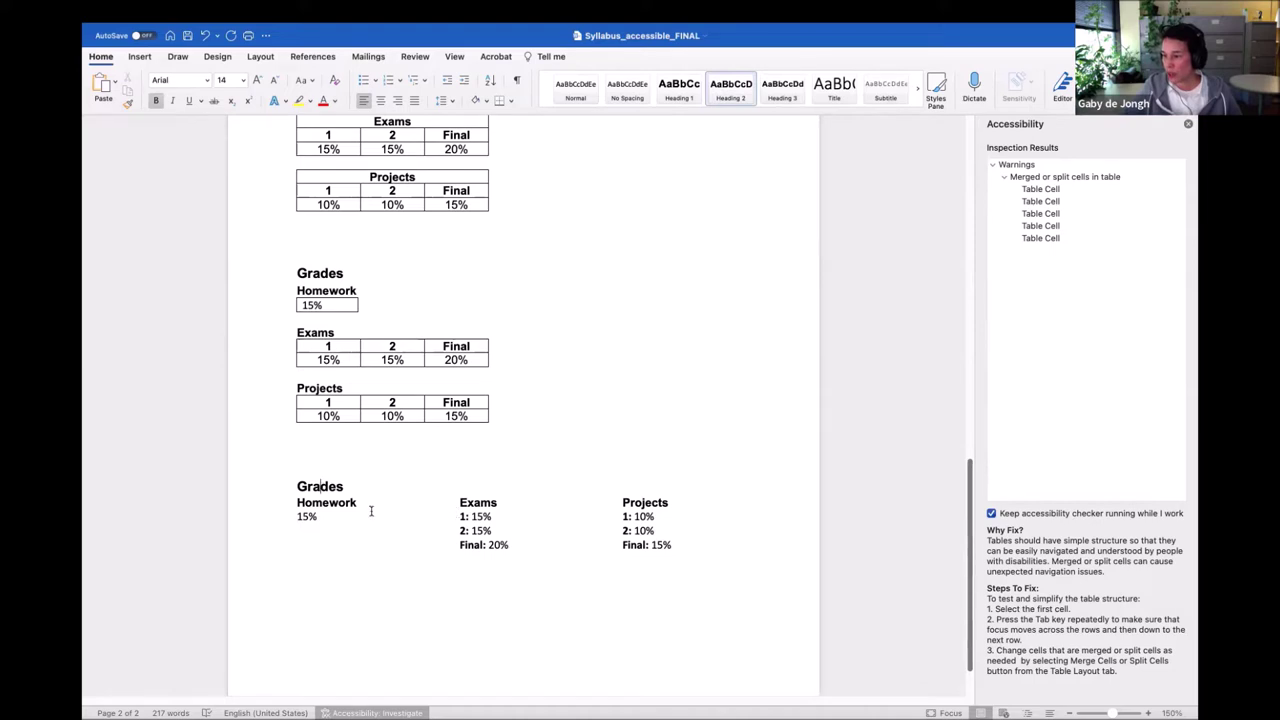
{"action": "left_click", "coordinate": [328, 504]}
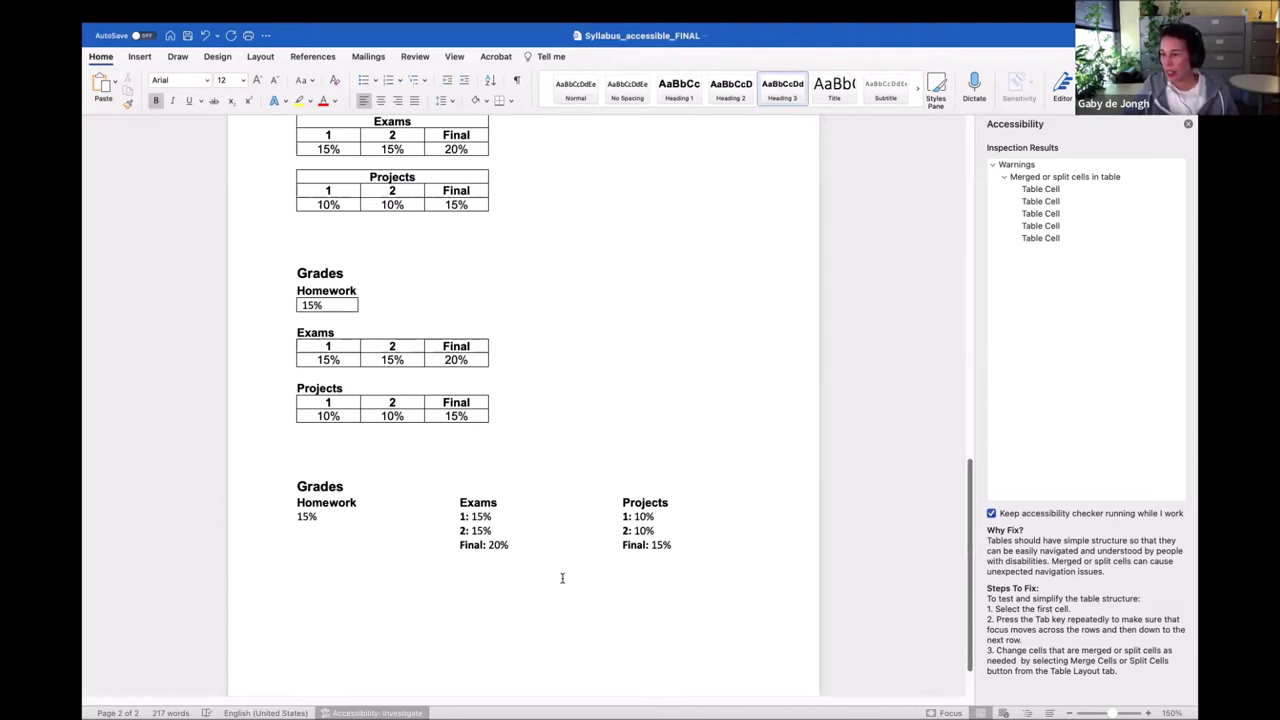
Start closing the syllabus document, cancel at the save request, and take the document window out of full screen.
{"action": "mouse_move", "coordinate": [107, 5]}
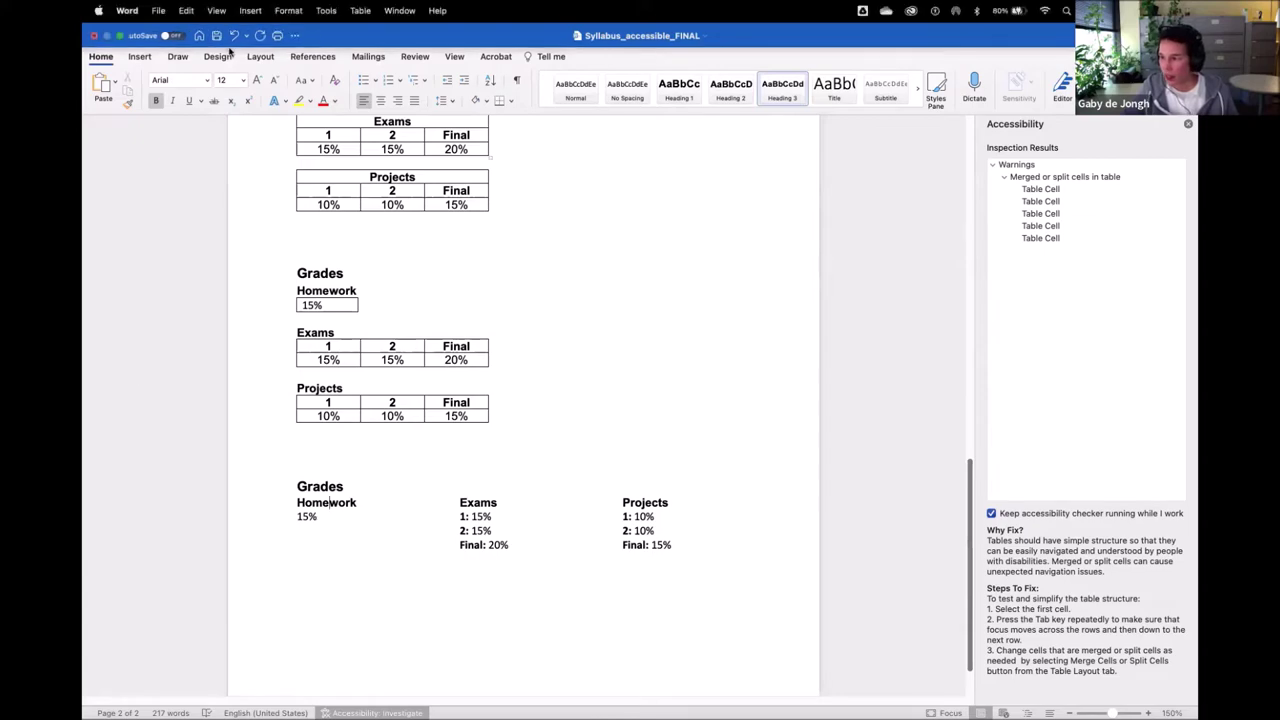
{"action": "left_click", "coordinate": [93, 35]}
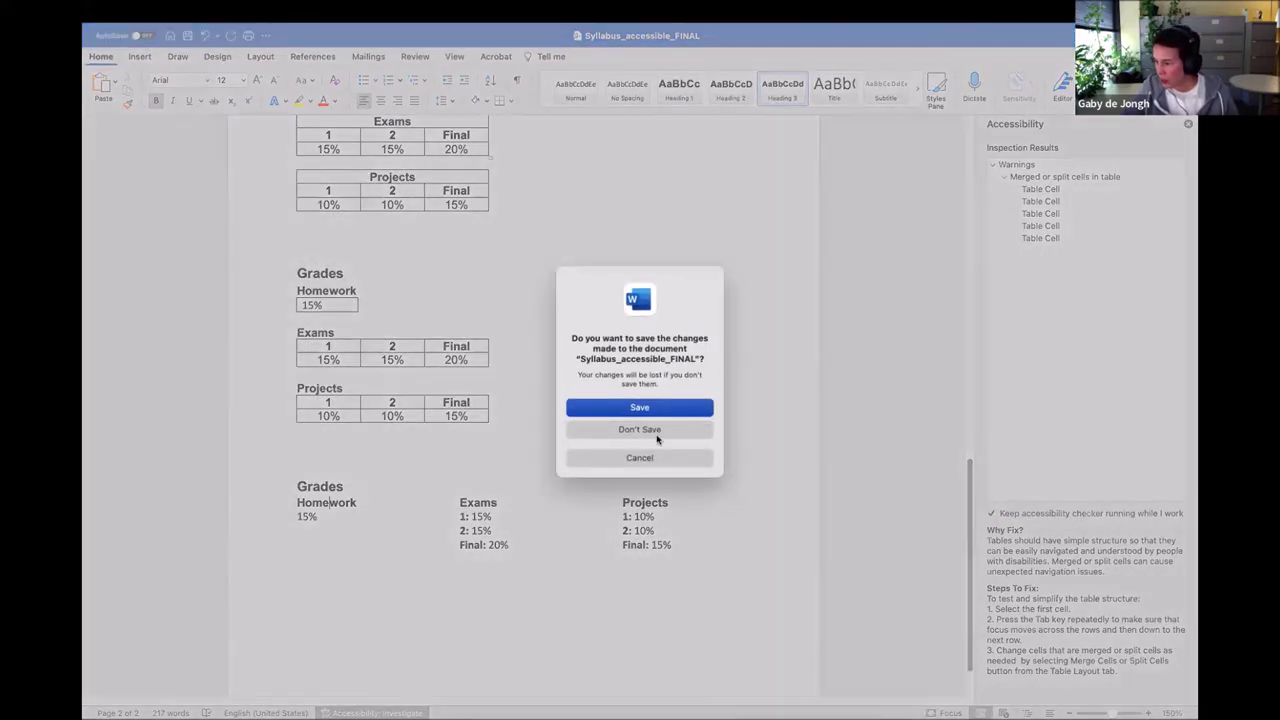
{"action": "left_click", "coordinate": [652, 458]}
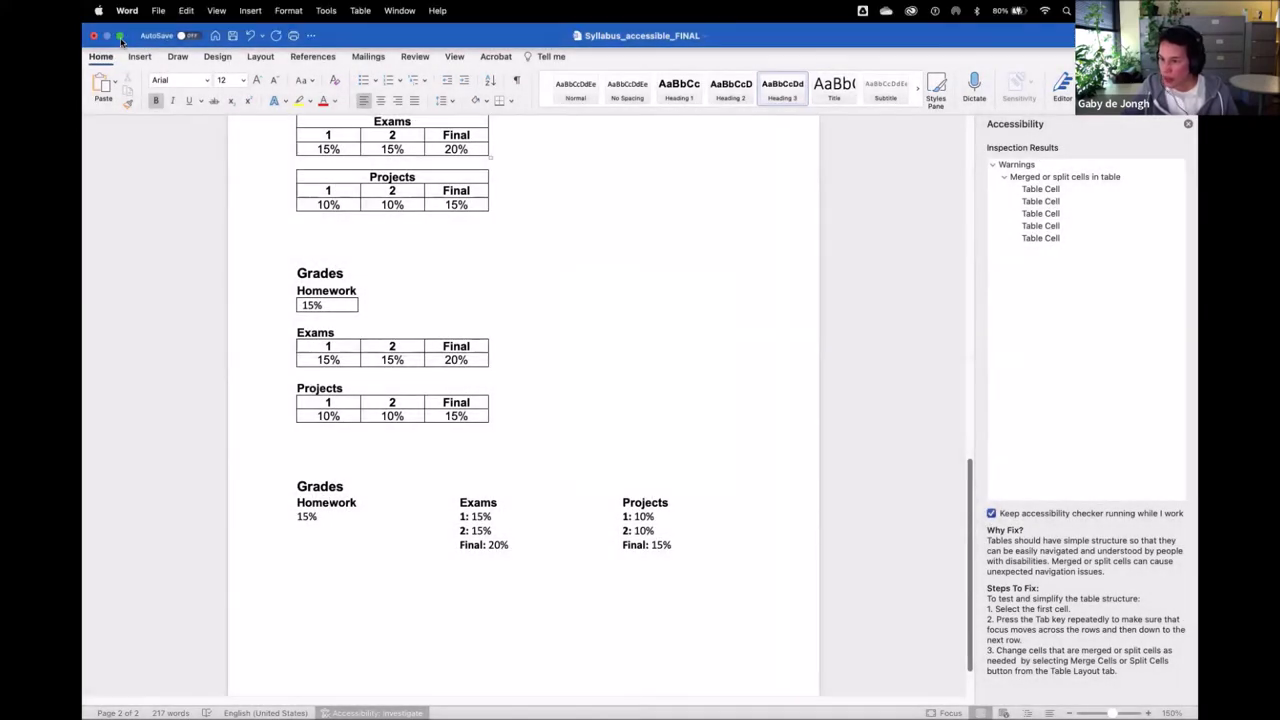
{"action": "left_click", "coordinate": [119, 37]}
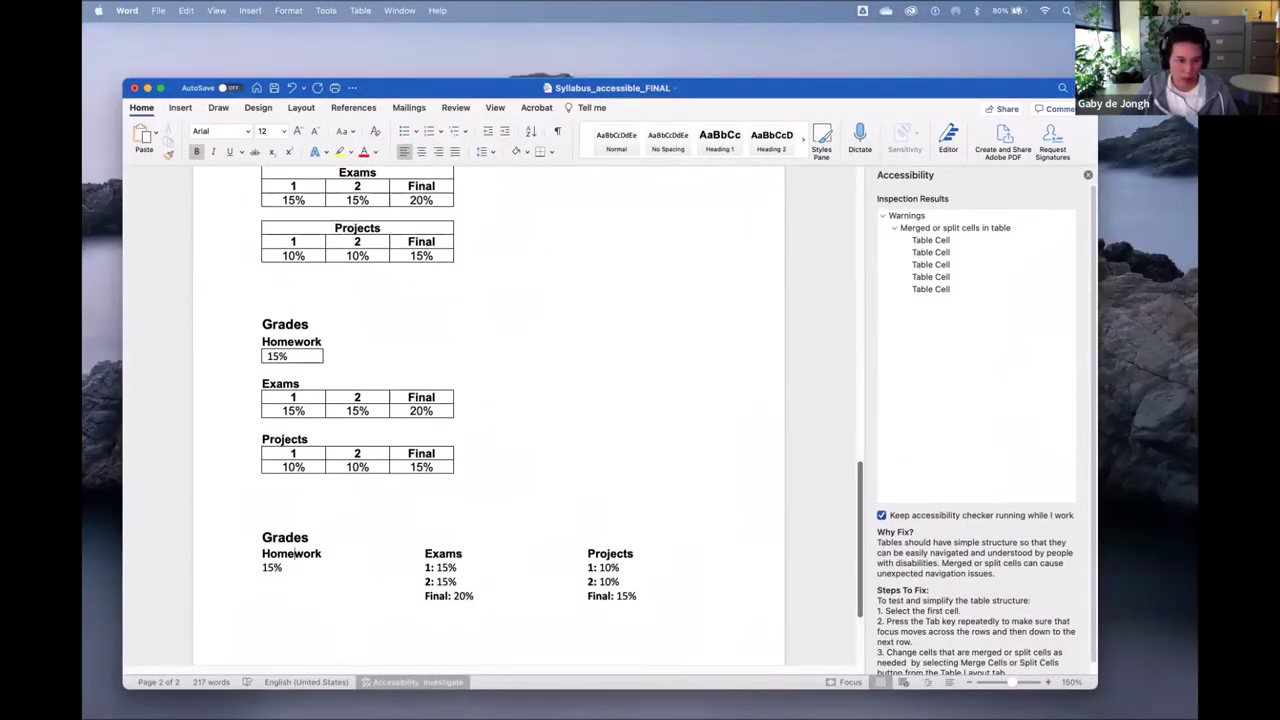
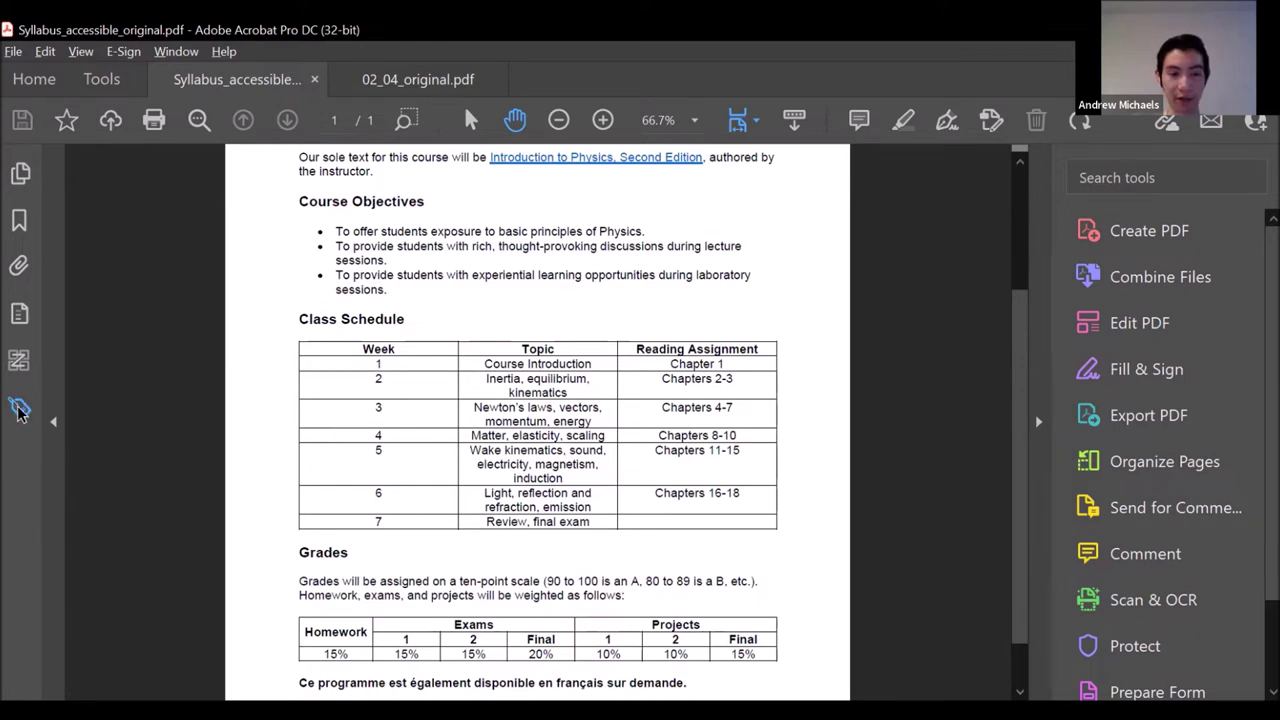
In Adobe Acrobat Pro, show the tags of Syllabus_accessible_original.pdf and select the Table tag for the Class Schedule table.
{"action": "left_click", "coordinate": [21, 410]}
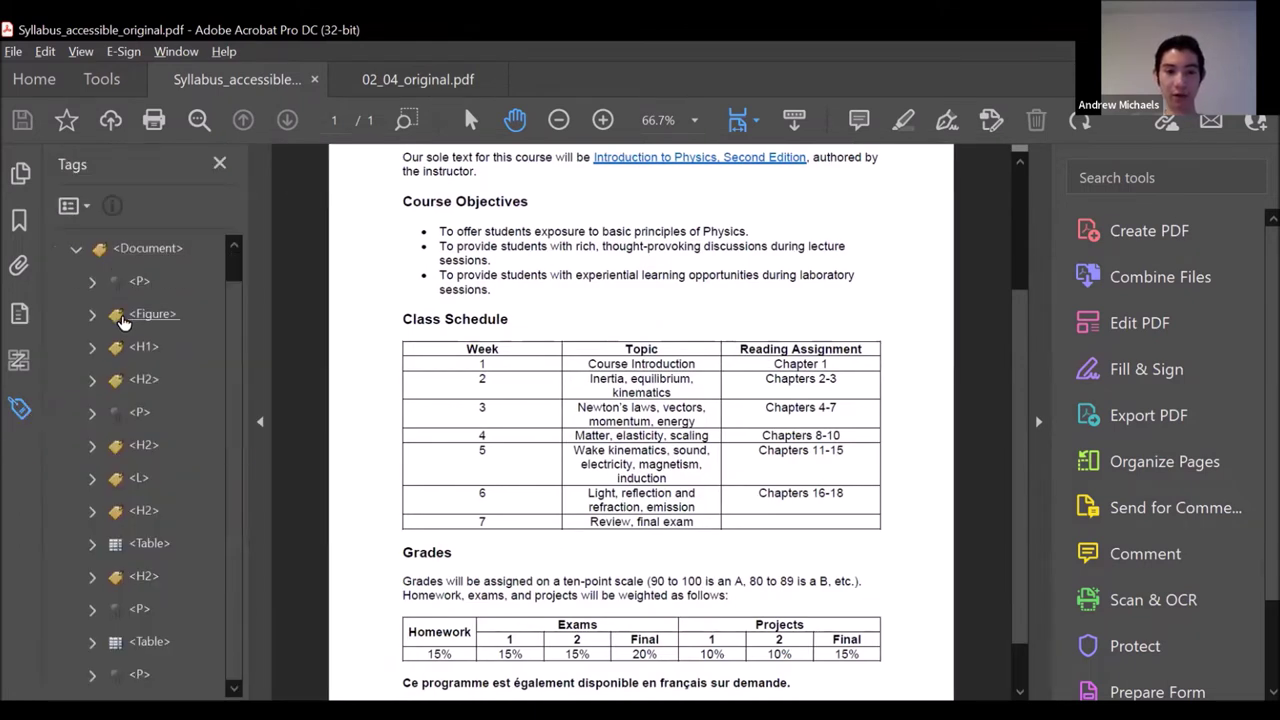
{"action": "left_click", "coordinate": [150, 544]}
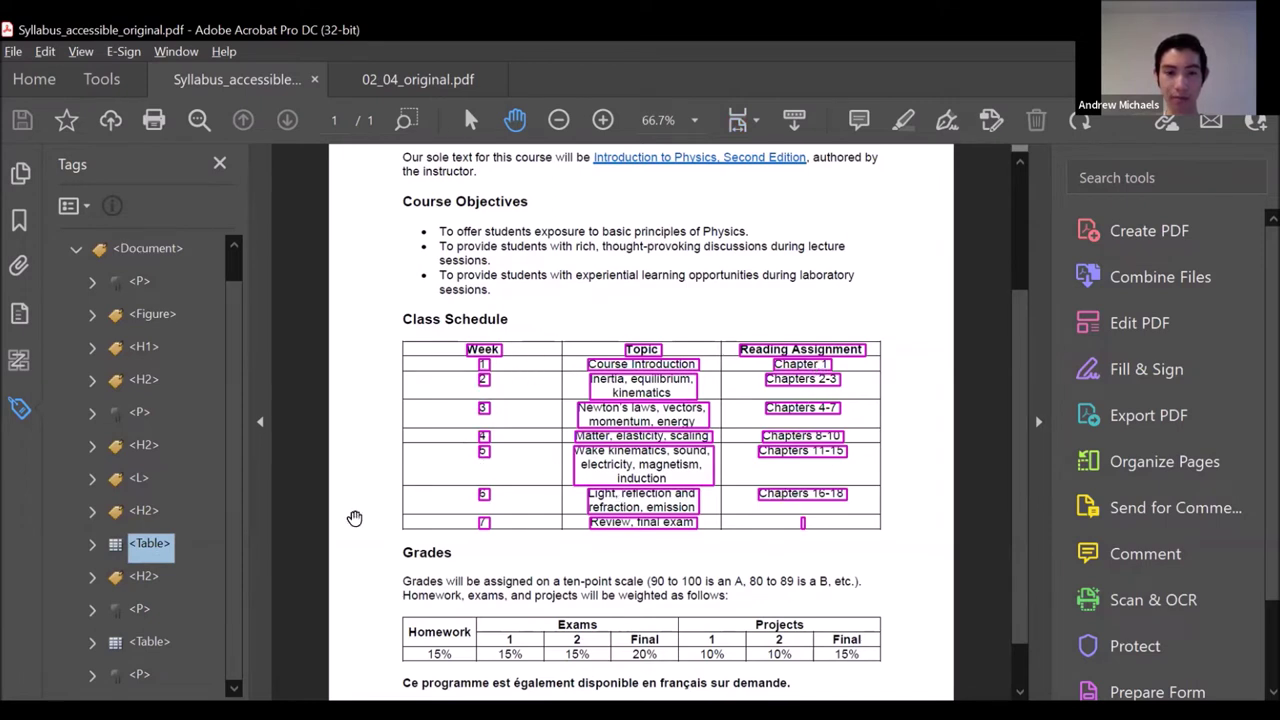
Expand the Class Schedule table's tag and check which rows its THead and TBody tags cover, expanding both to their row tags.
{"action": "left_click", "coordinate": [92, 544]}
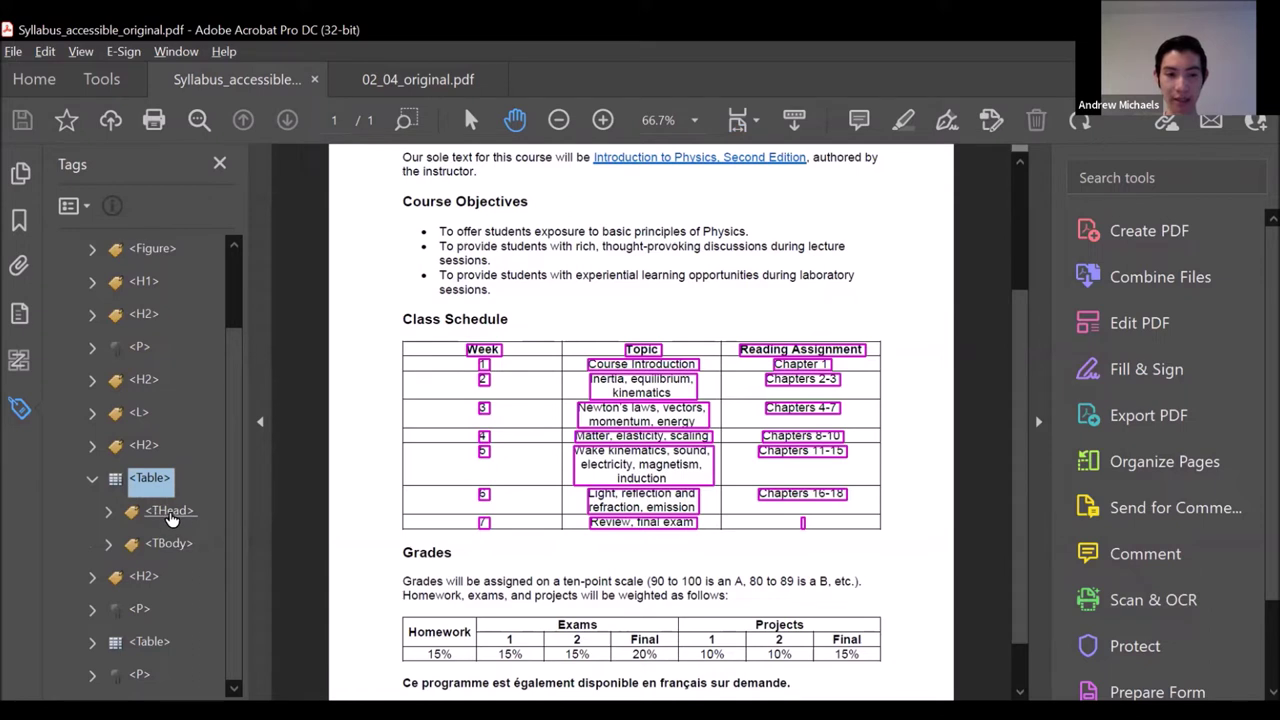
{"action": "left_click", "coordinate": [170, 513]}
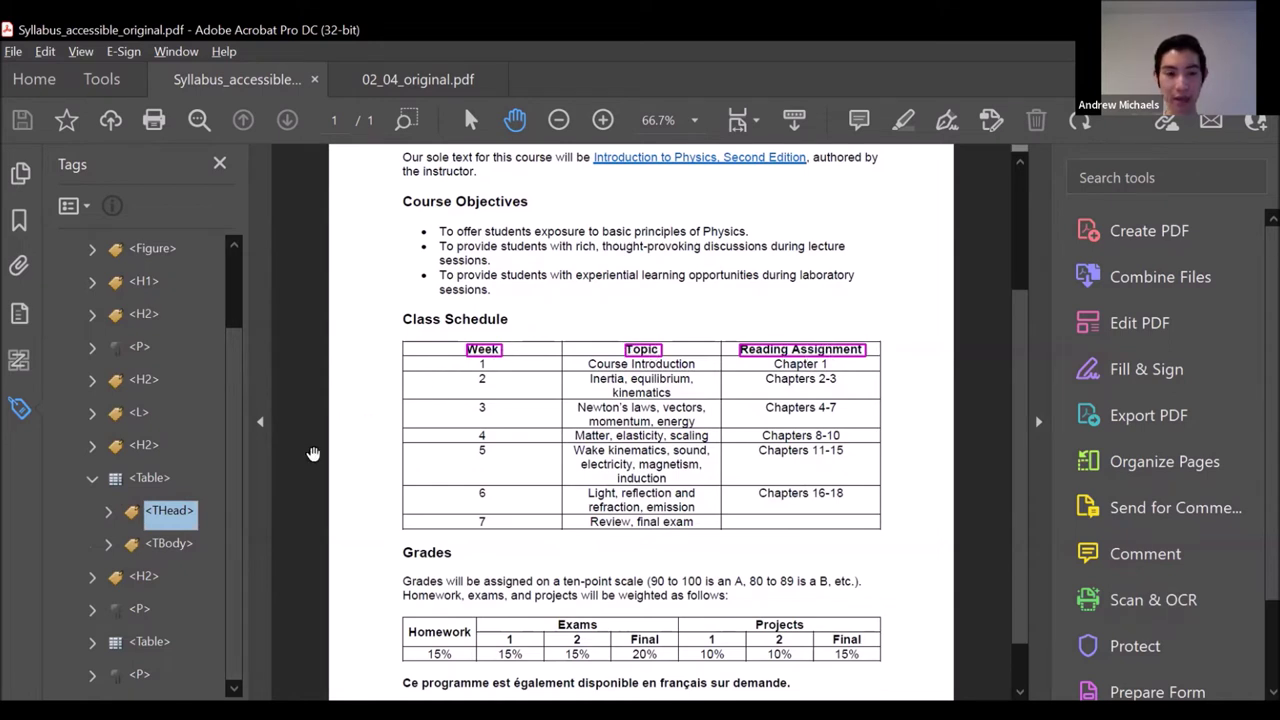
{"action": "left_click", "coordinate": [170, 545]}
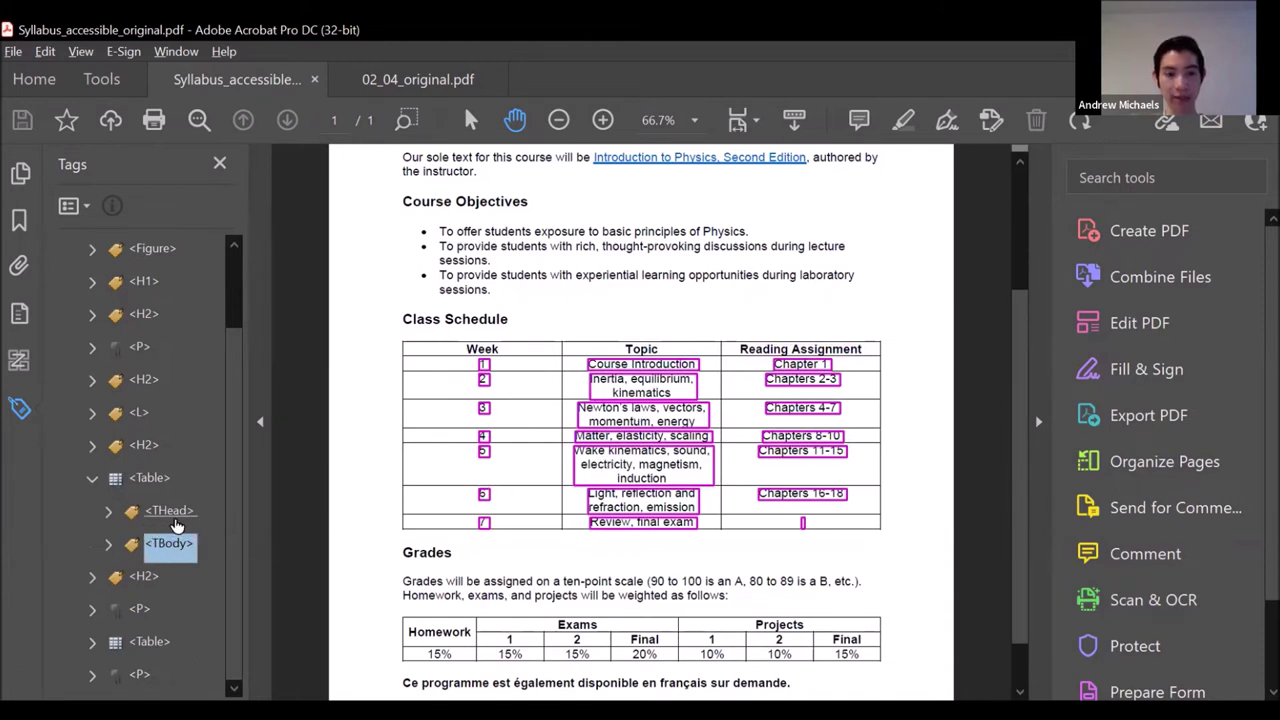
{"action": "left_click", "coordinate": [108, 511]}
{"action": "left_click", "coordinate": [110, 576]}
{"action": "left_click", "coordinate": [168, 511]}
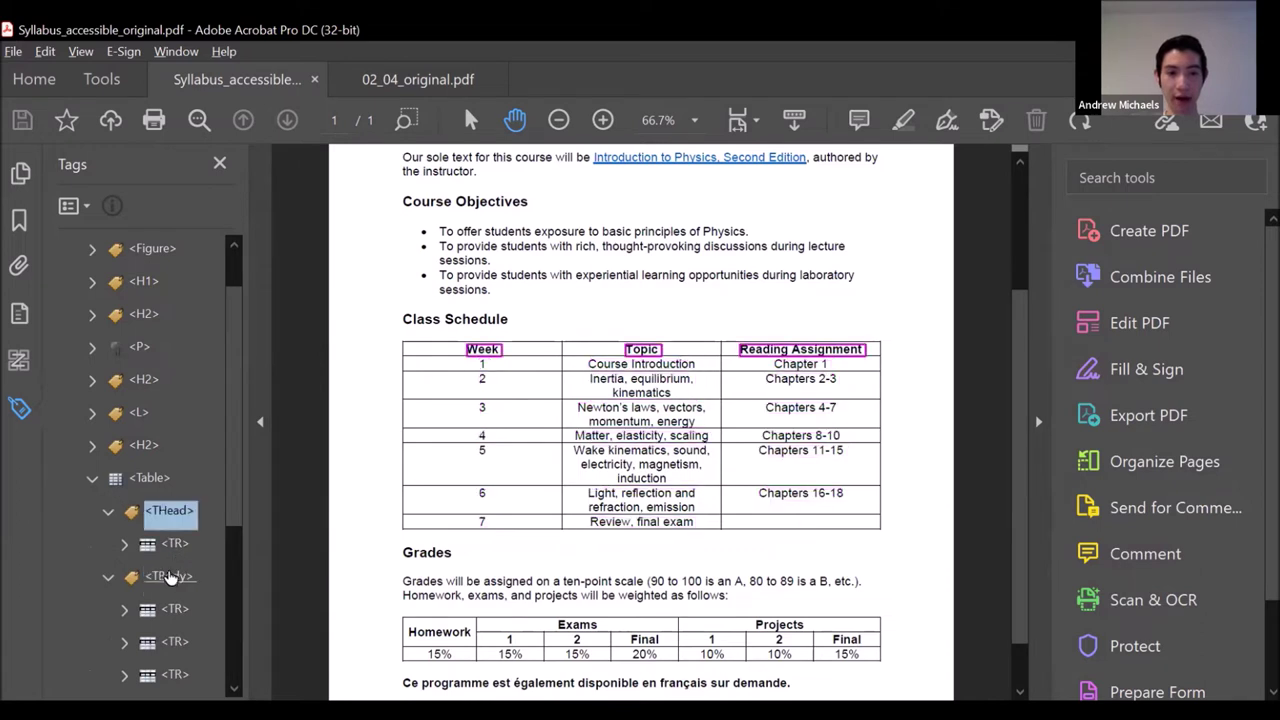
{"action": "scroll", "coordinate": [171, 490], "scroll_direction": "down", "scroll_amount": 1}
{"action": "left_click", "coordinate": [172, 481]}
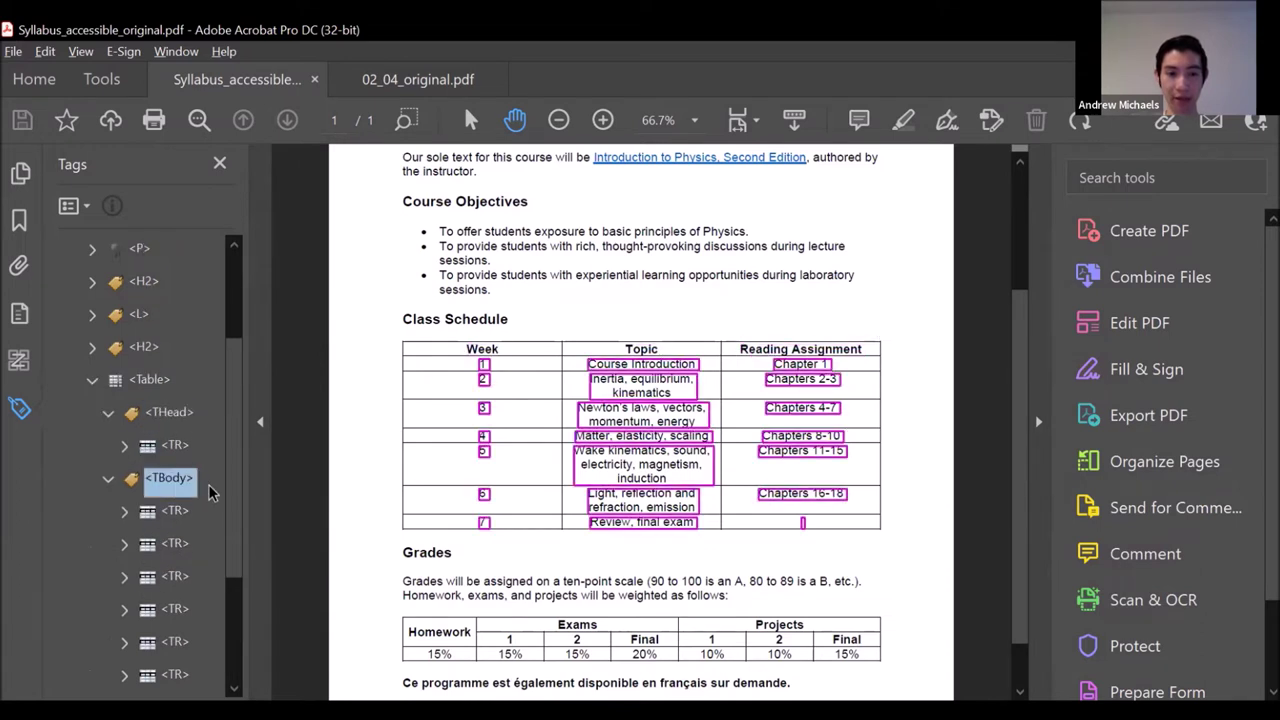
Move the header row out of THead and the body rows out of TBody so they sit directly under the Table tag.
{"action": "left_click", "coordinate": [176, 447]}
{"action": "left_click_drag", "start_coordinate": [179, 454], "coordinate": [166, 400]}
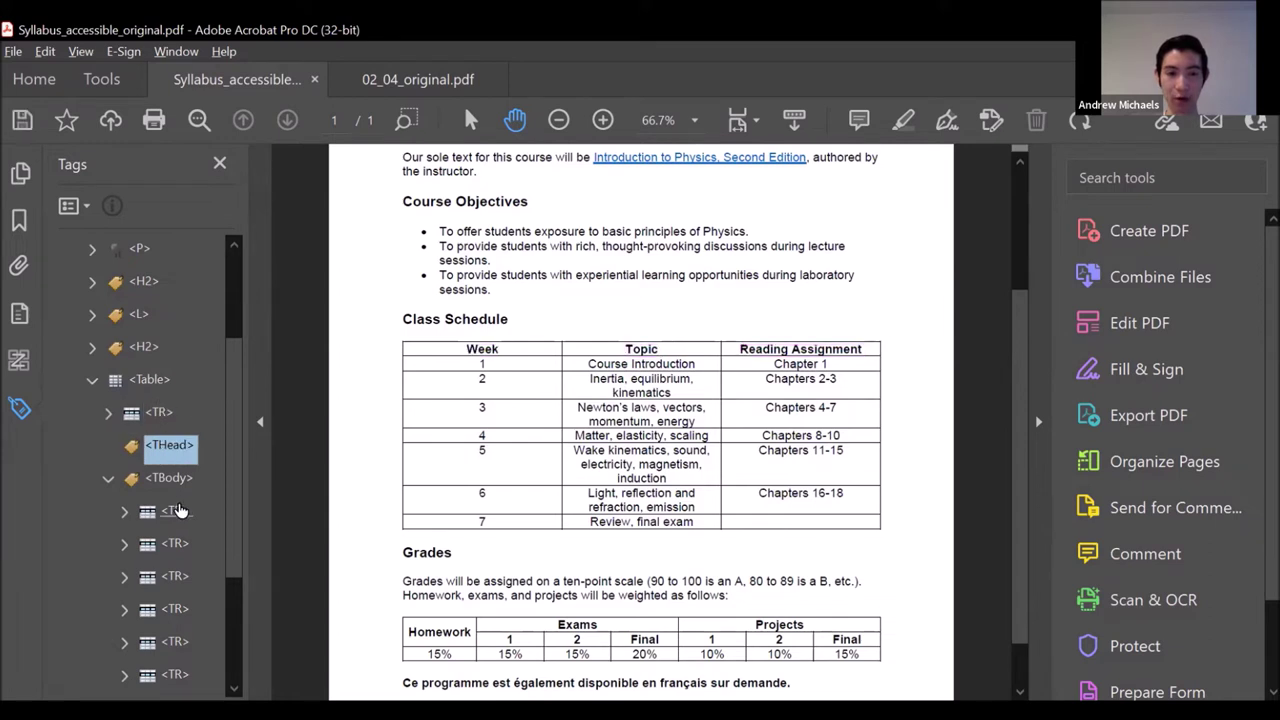
{"action": "left_click", "coordinate": [176, 412]}
{"action": "left_click", "coordinate": [176, 609], "text": "shift"}
{"action": "scroll", "coordinate": [172, 495], "scroll_direction": "up", "scroll_amount": 2}
{"action": "scroll", "coordinate": [172, 495], "scroll_direction": "down", "scroll_amount": 1}
{"action": "left_click_drag", "start_coordinate": [165, 492], "coordinate": [122, 424]}
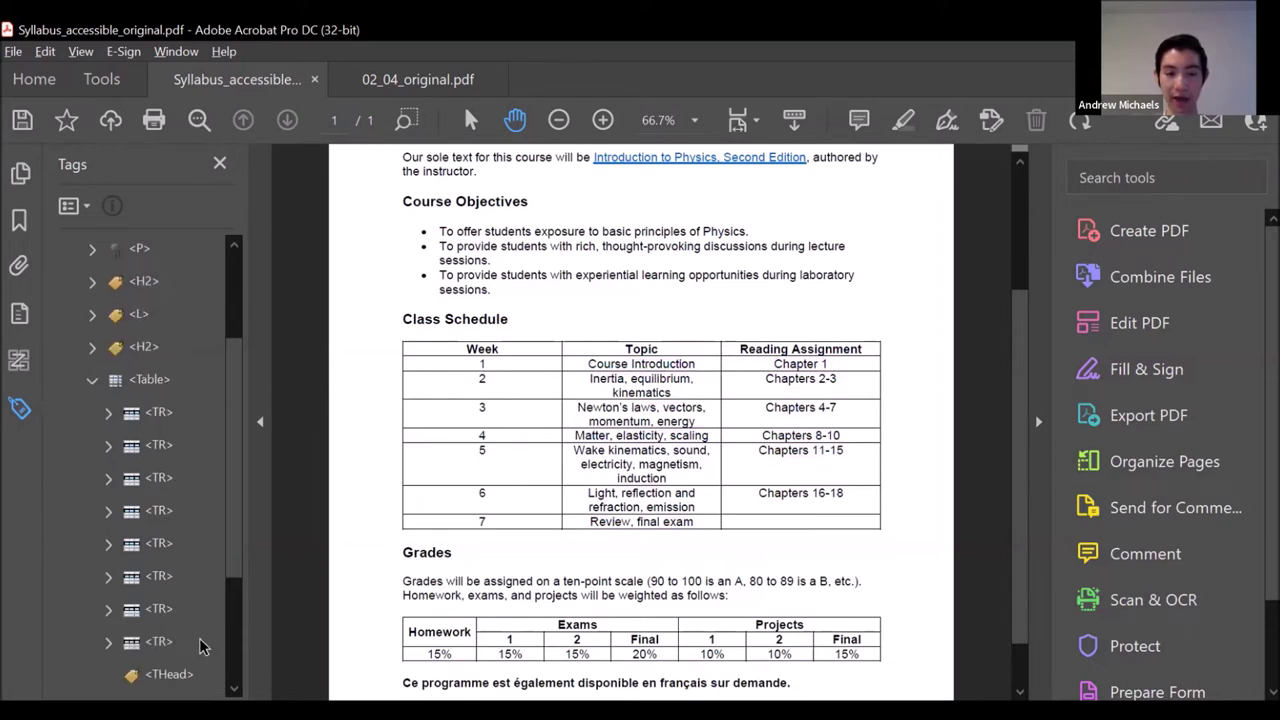
Move the body rows back into TBody and the header row back into THead of the Class Schedule table.
{"action": "scroll", "coordinate": [176, 579], "scroll_direction": "down", "scroll_amount": 1}
{"action": "left_click", "coordinate": [168, 609]}
{"action": "left_click_drag", "start_coordinate": [170, 480], "coordinate": [210, 512]}
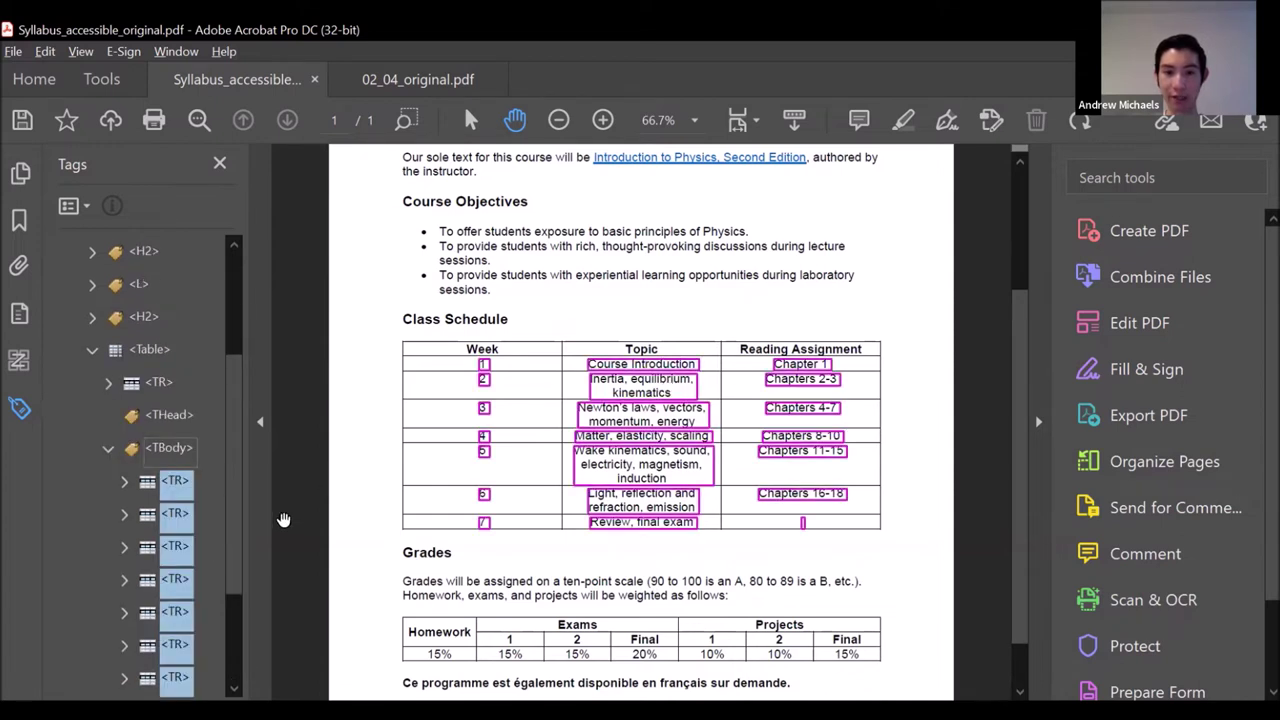
{"action": "scroll", "coordinate": [185, 499], "scroll_direction": "down", "scroll_amount": 1}
{"action": "left_click_drag", "start_coordinate": [158, 284], "coordinate": [169, 316]}
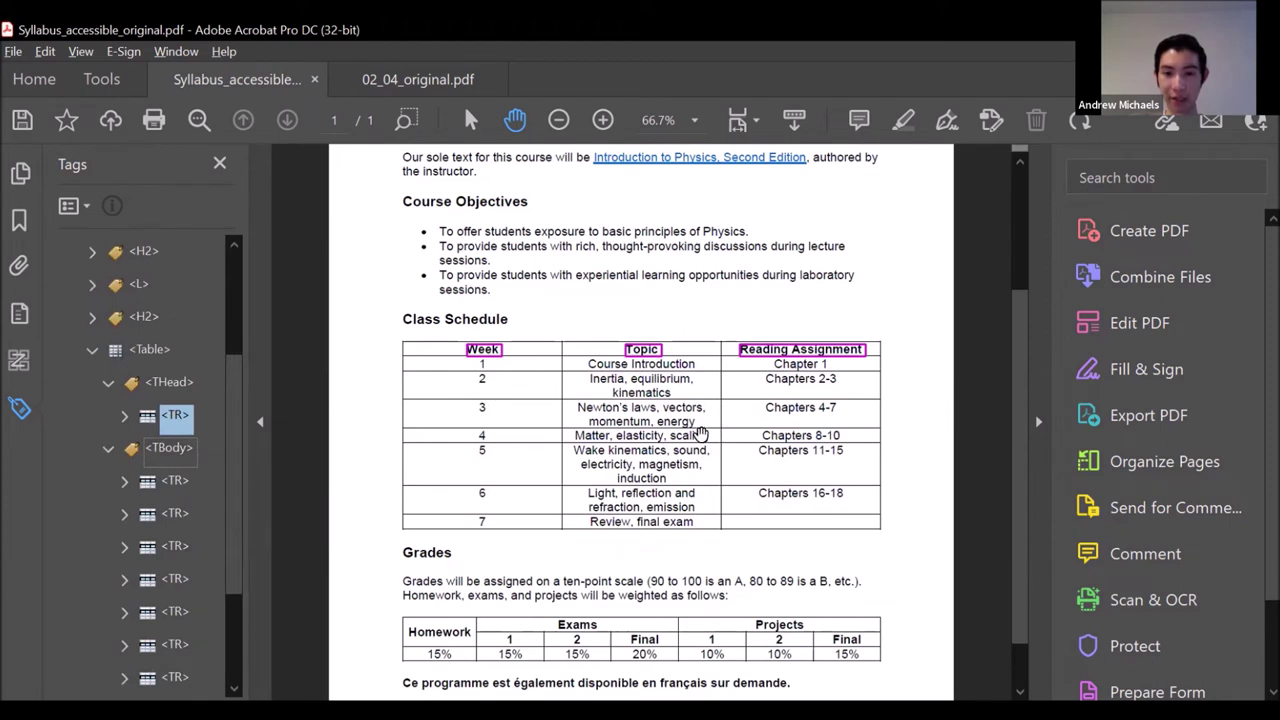
Check which Class Schedule rows the first five TBody TR tags and the THead TR tag correspond to.
{"action": "left_click", "coordinate": [176, 483]}
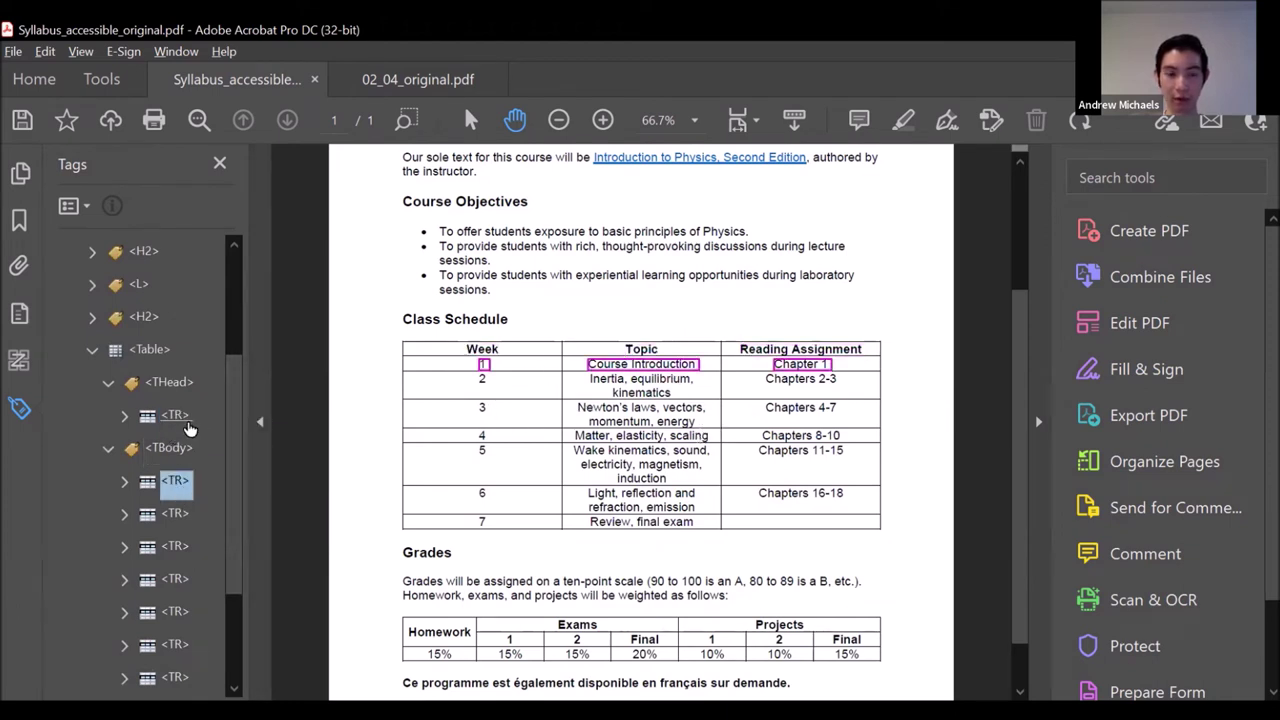
{"action": "left_click", "coordinate": [174, 516]}
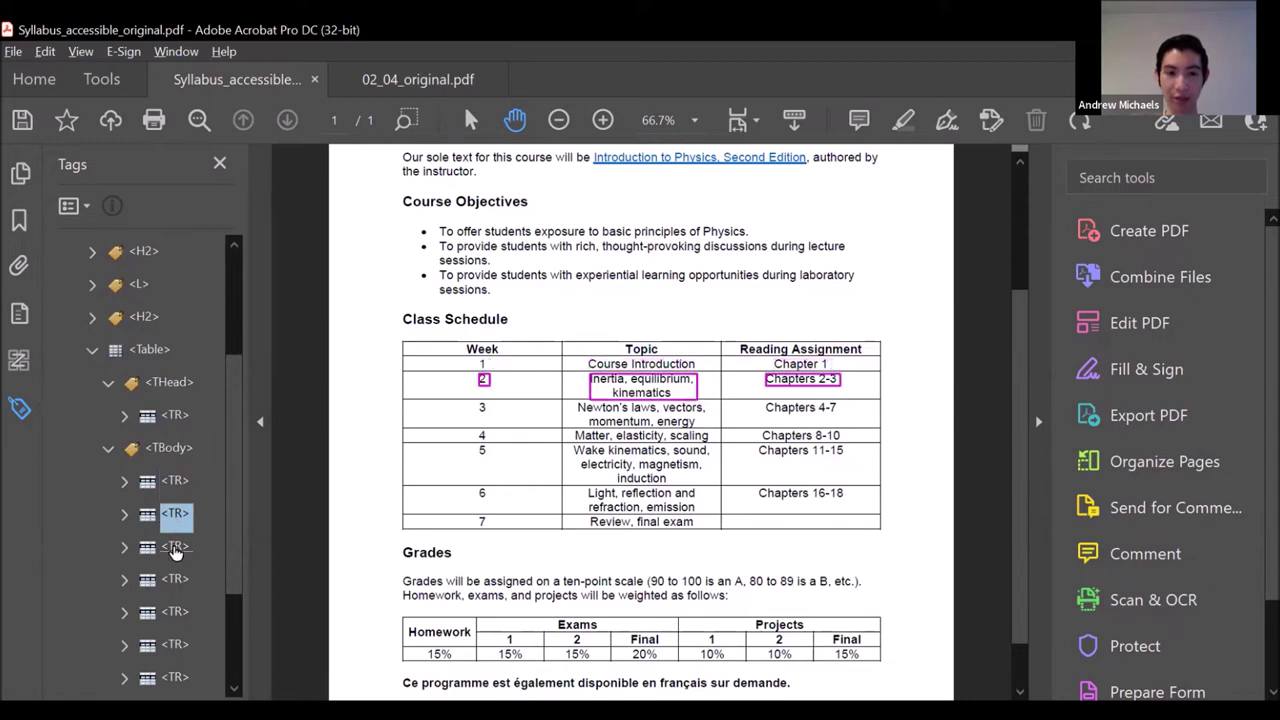
{"action": "left_click", "coordinate": [176, 550]}
{"action": "left_click", "coordinate": [176, 581]}
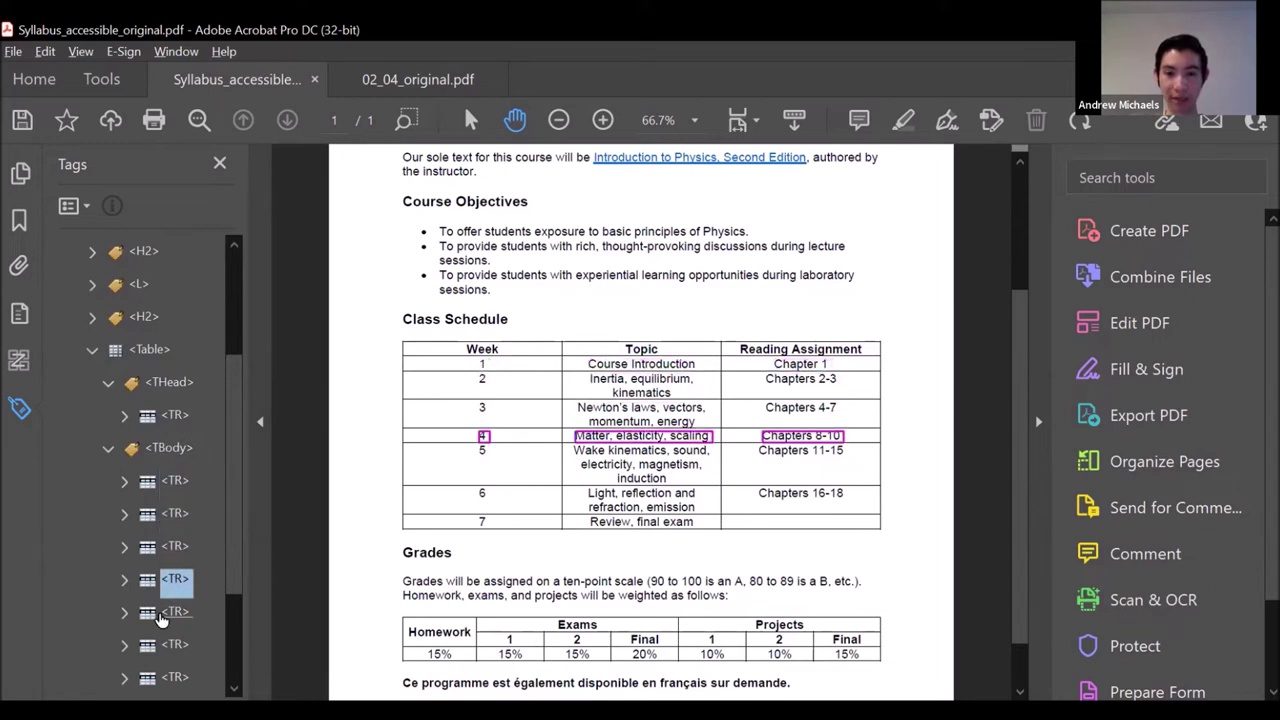
{"action": "left_click", "coordinate": [175, 612]}
{"action": "left_click", "coordinate": [156, 418]}
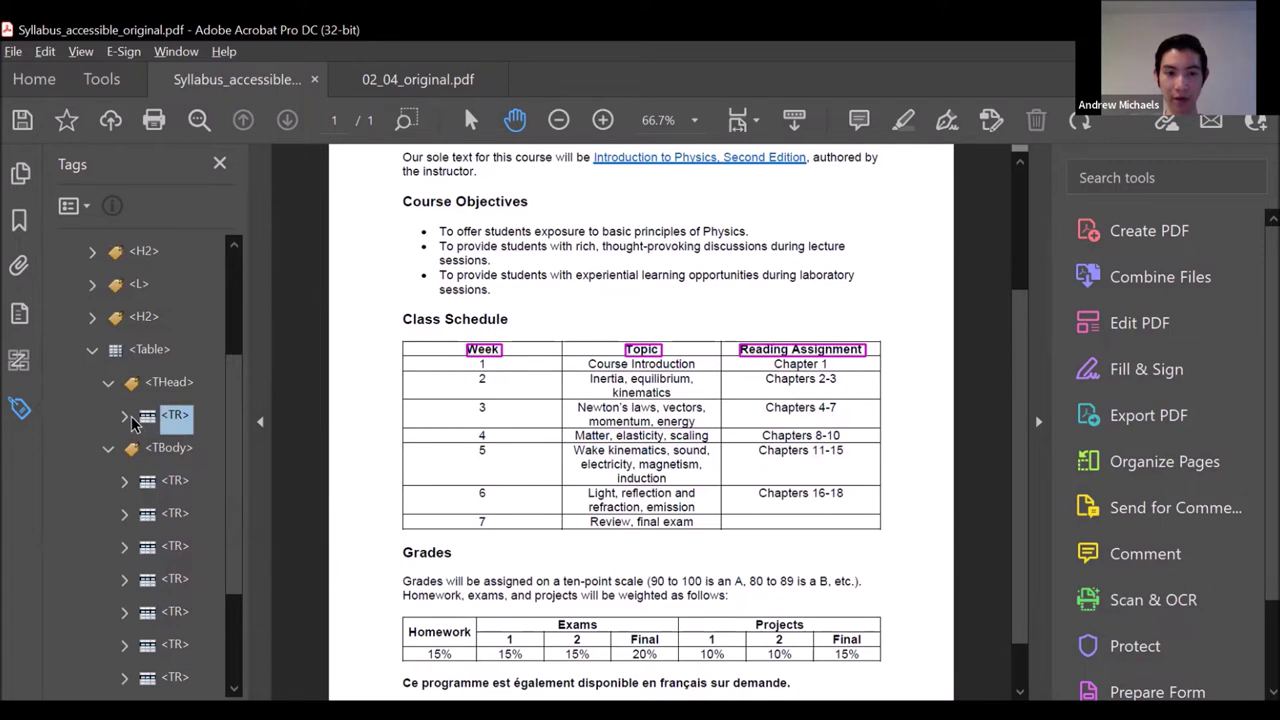
Expand the header row and first body row tags and compare the Week TH cell with the Course Introduction TD cell.
{"action": "left_click", "coordinate": [125, 417]}
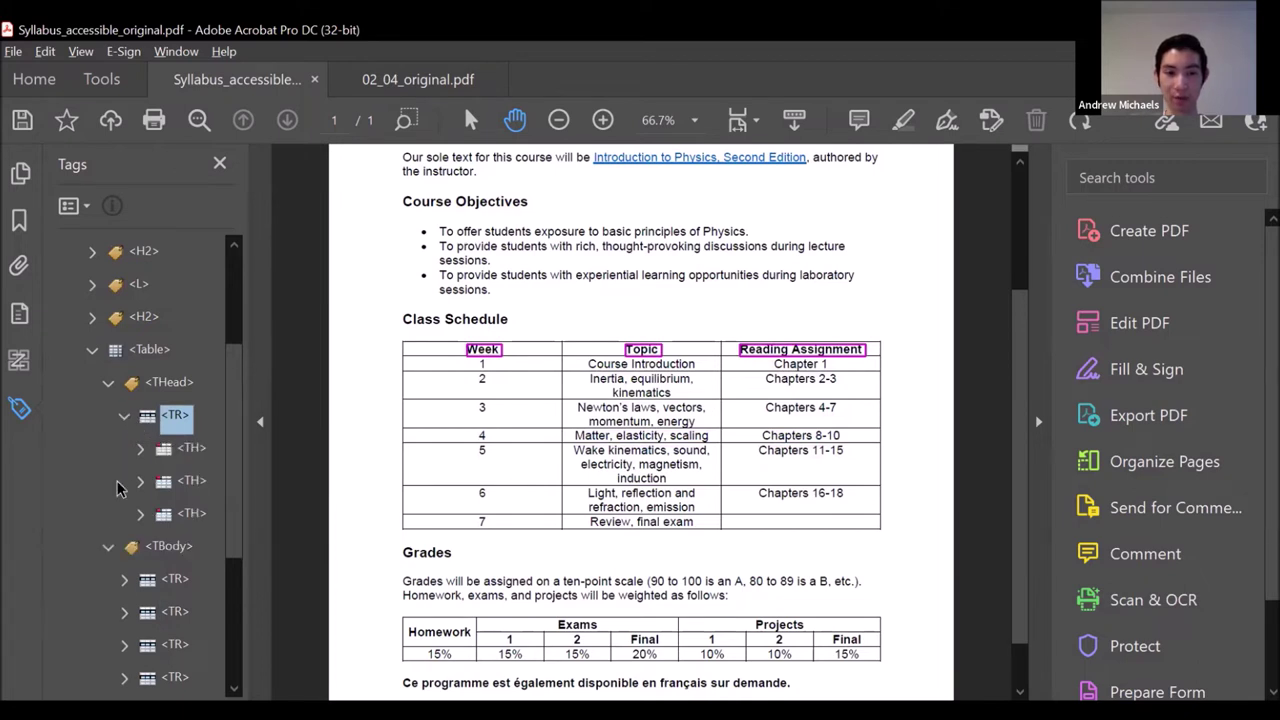
{"action": "left_click", "coordinate": [124, 578]}
{"action": "left_click", "coordinate": [197, 449]}
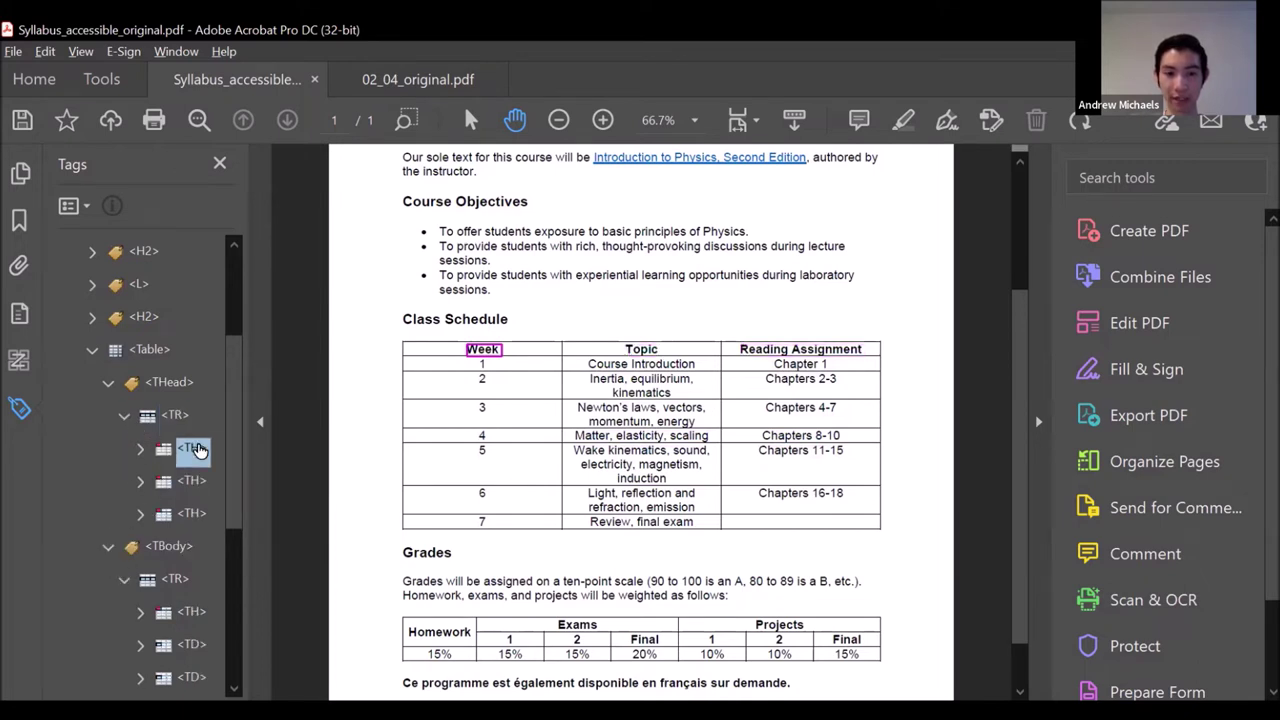
{"action": "scroll", "coordinate": [197, 449], "scroll_direction": "down", "scroll_amount": 3}
{"action": "left_click", "coordinate": [188, 542]}
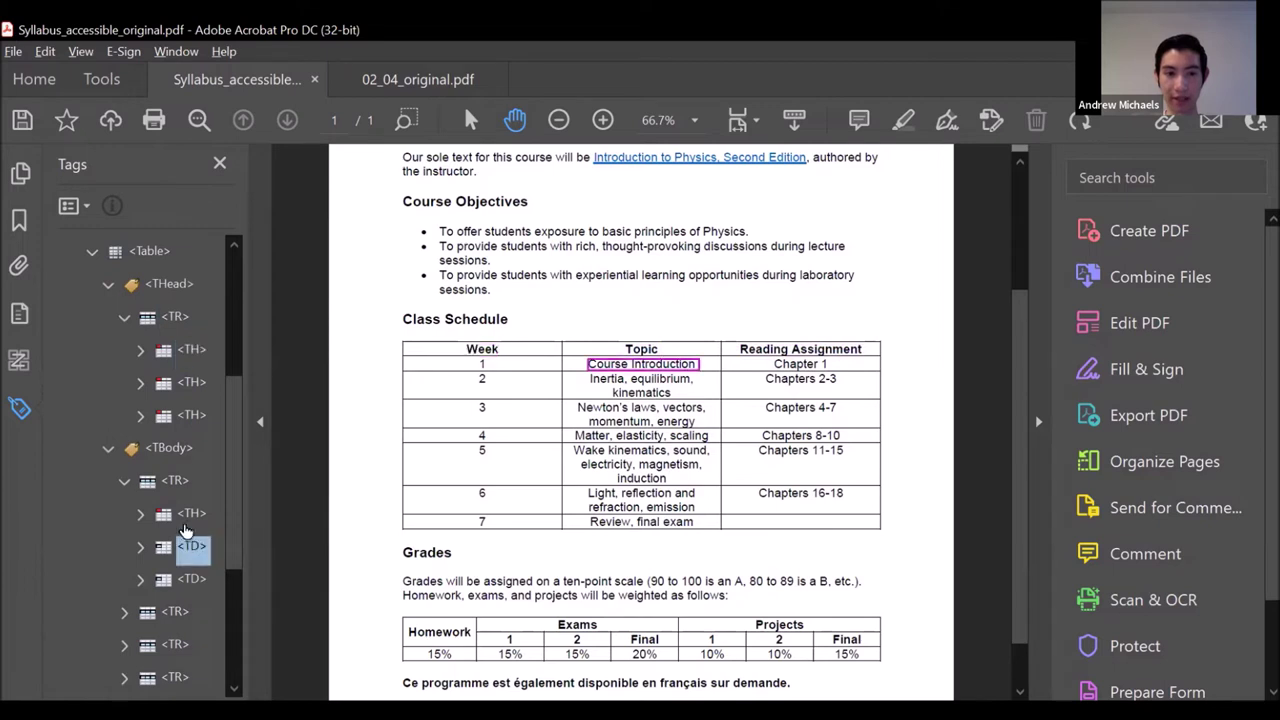
{"action": "left_click", "coordinate": [190, 351]}
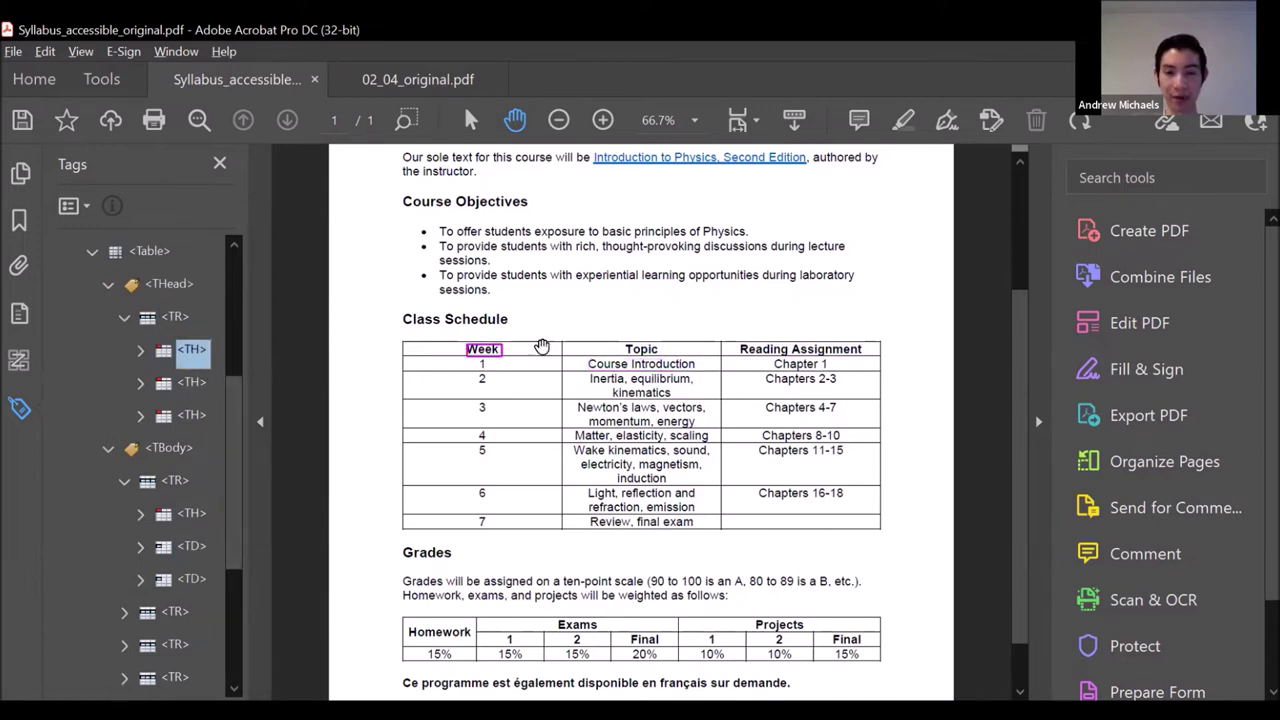
{"action": "left_click", "coordinate": [188, 545]}
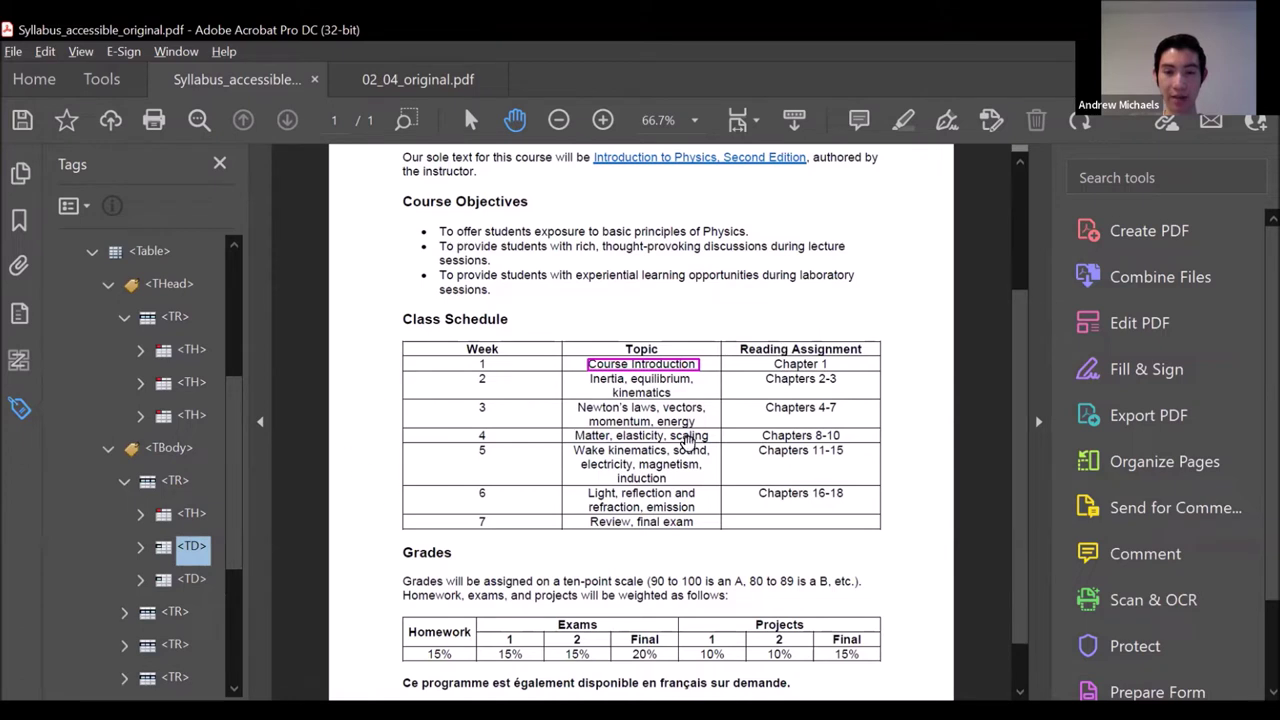
Start the Reading Order tool from the Accessibility tools and open the Class Schedule table in the Table Editor.
{"action": "scroll", "coordinate": [1240, 395], "scroll_direction": "down", "scroll_amount": 2}
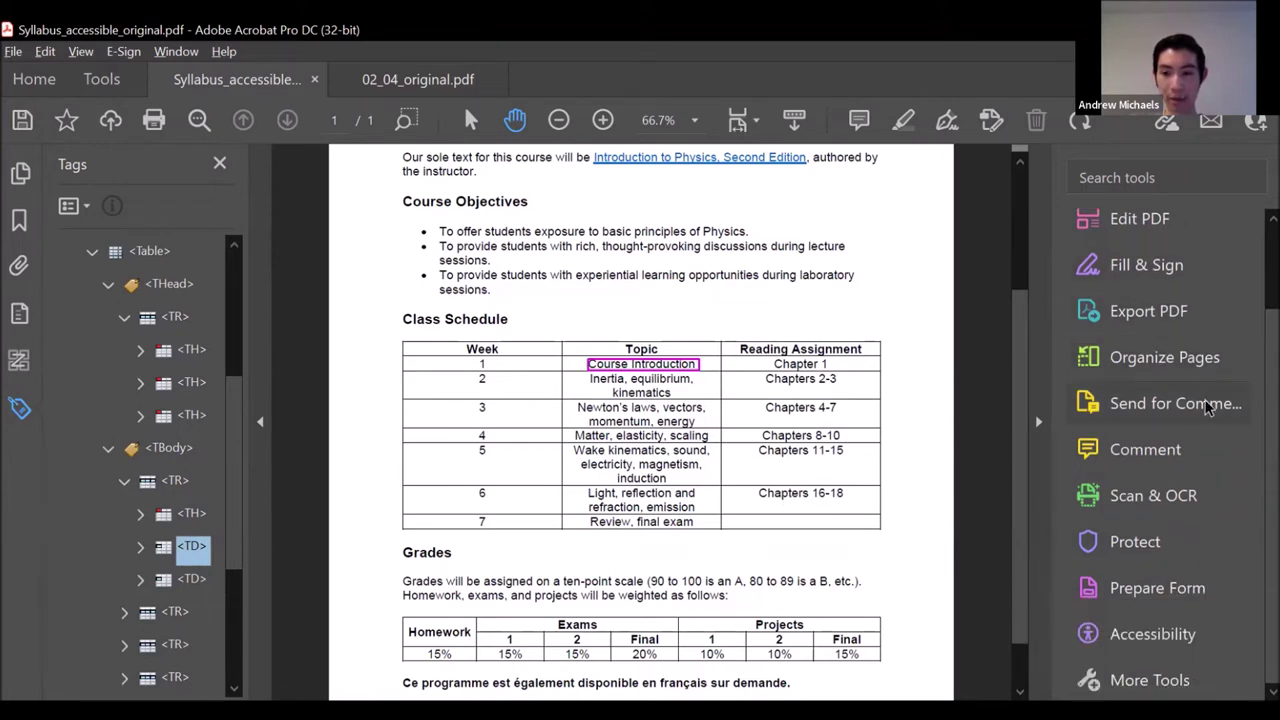
{"action": "left_click", "coordinate": [1158, 636]}
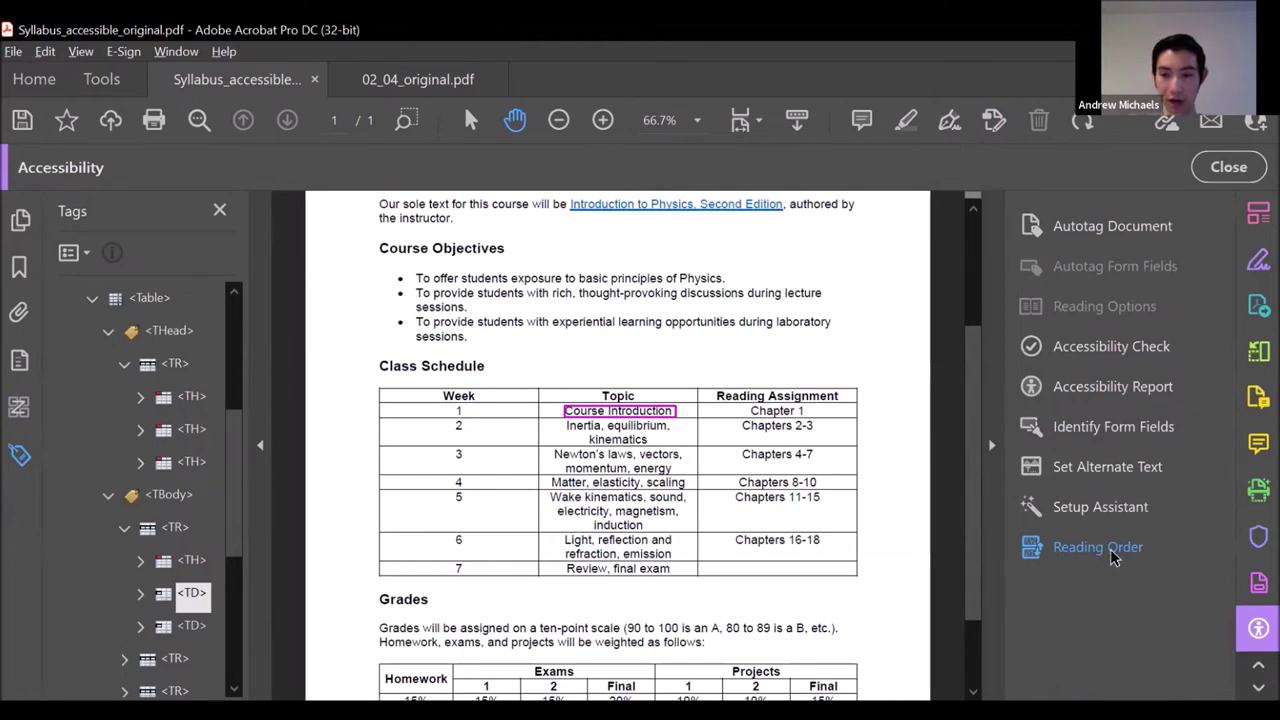
{"action": "left_click", "coordinate": [1099, 550]}
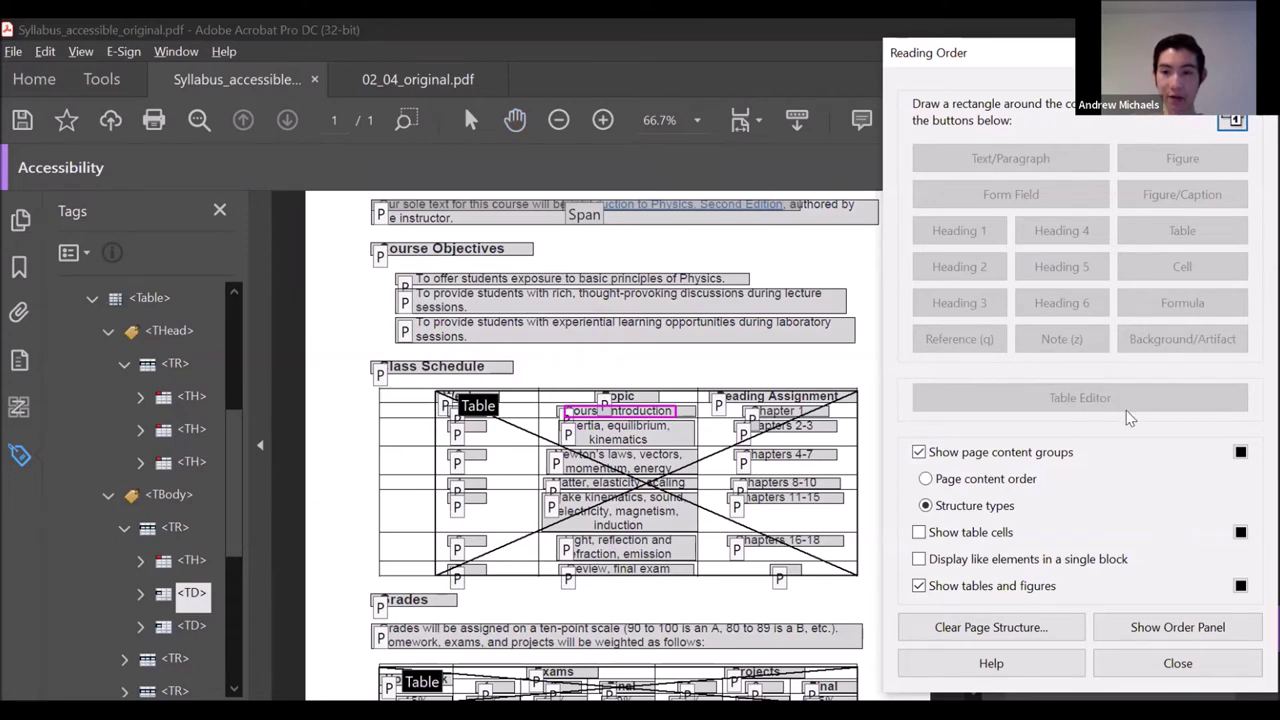
{"action": "left_click", "coordinate": [715, 400]}
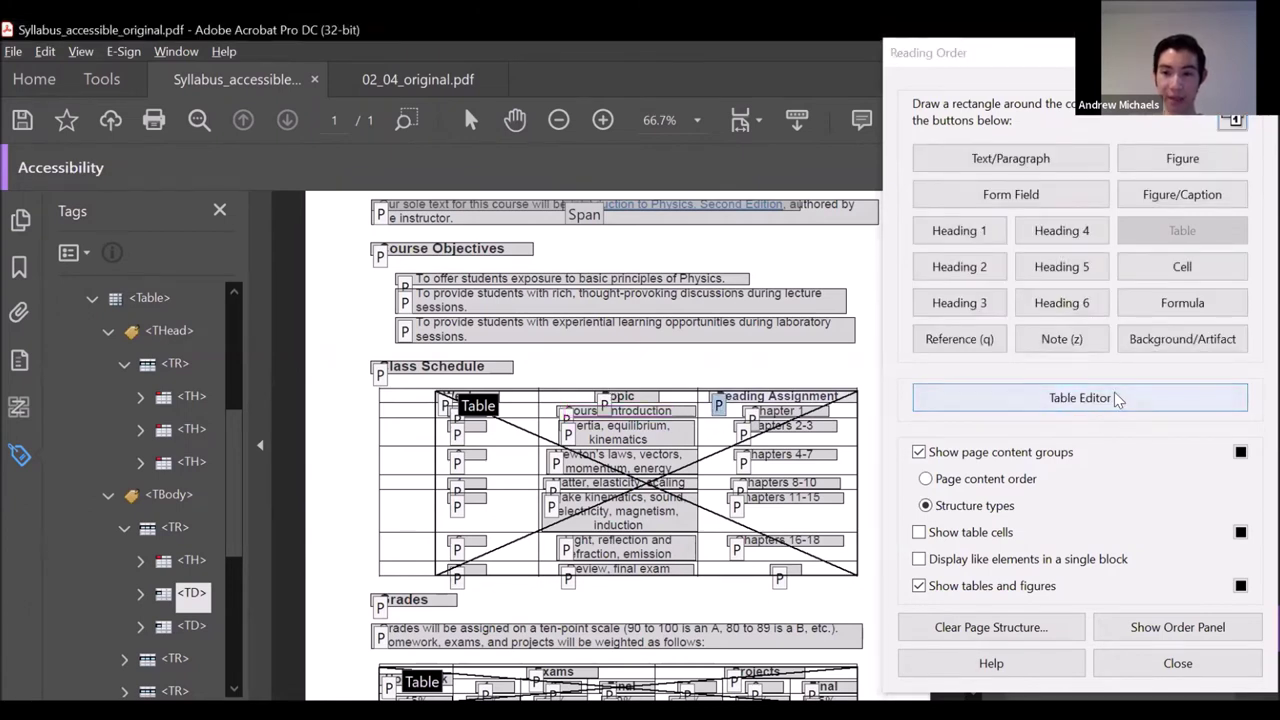
{"action": "left_click", "coordinate": [925, 403]}
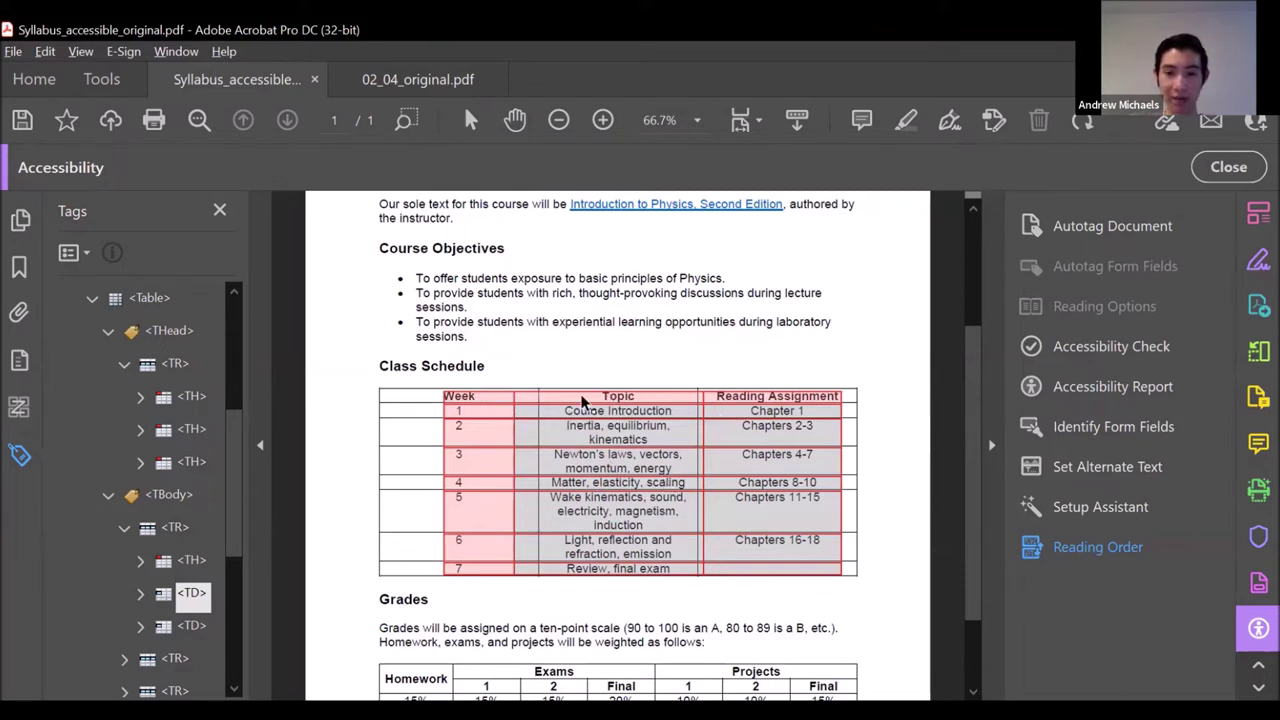
Set the scope of the Week header cell in the Class Schedule table to Column.
{"action": "left_click", "coordinate": [471, 397]}
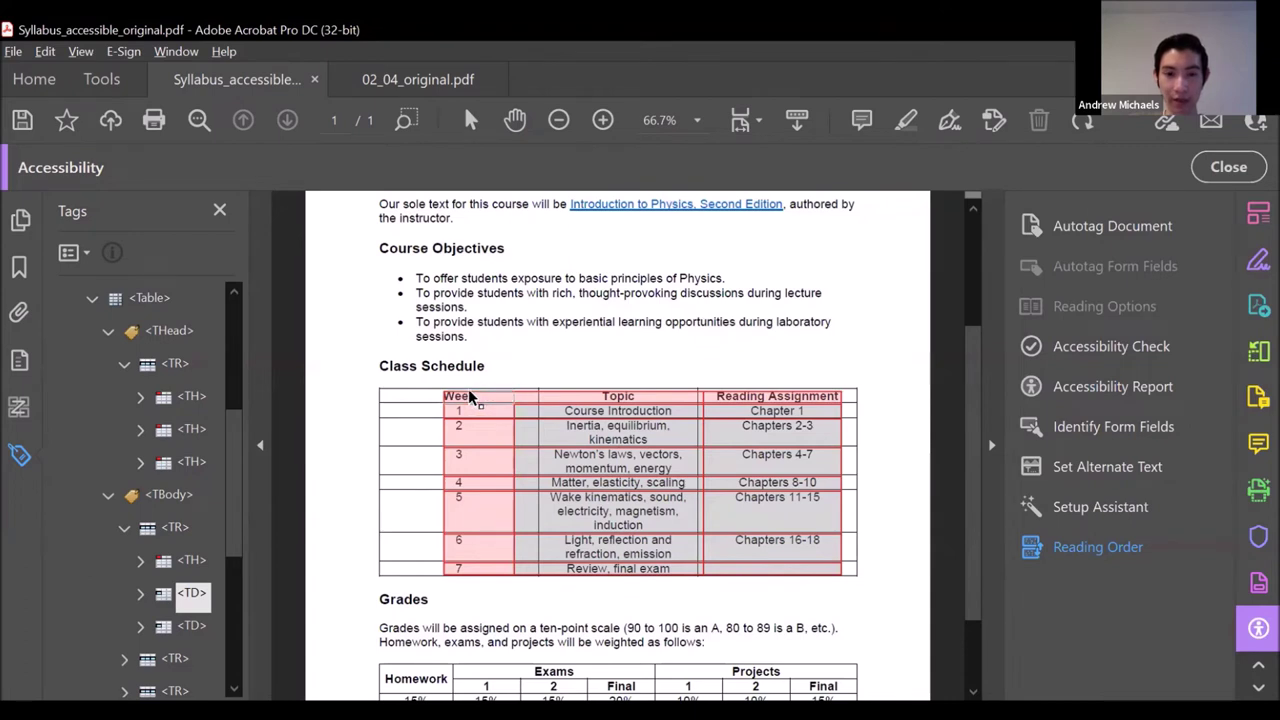
{"action": "right_click", "coordinate": [477, 400]}
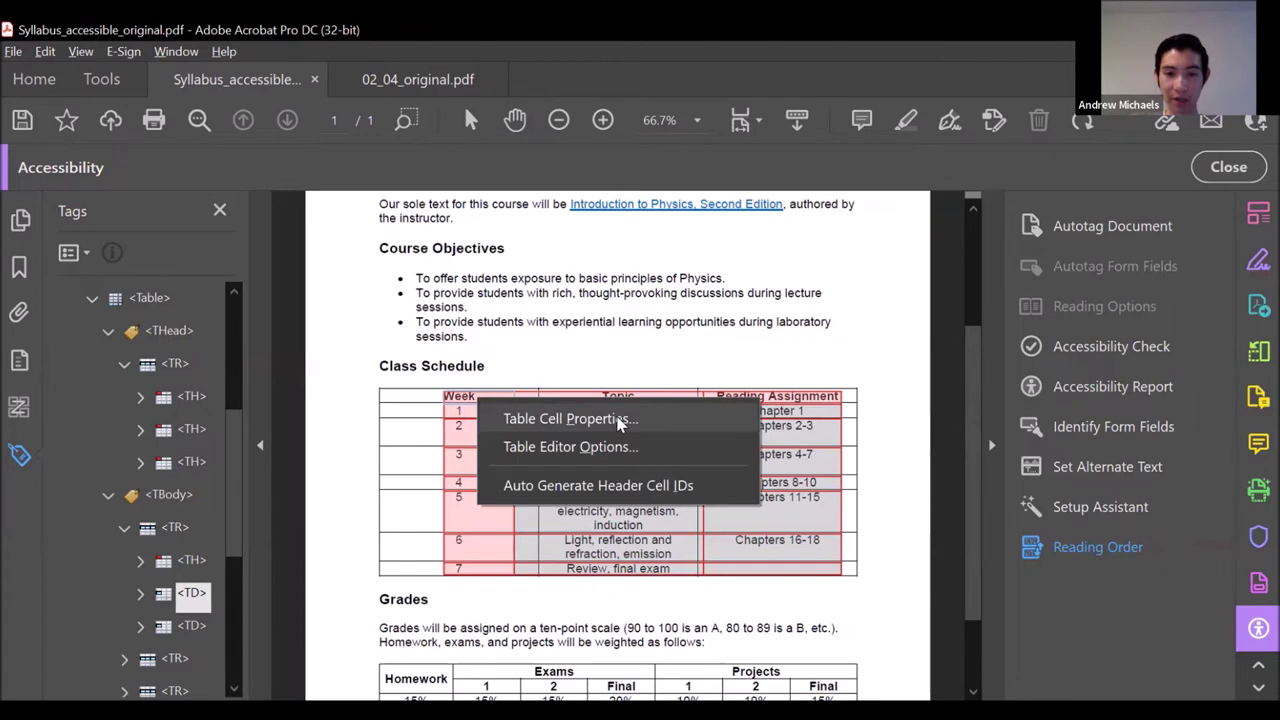
{"action": "key", "text": "Return"}
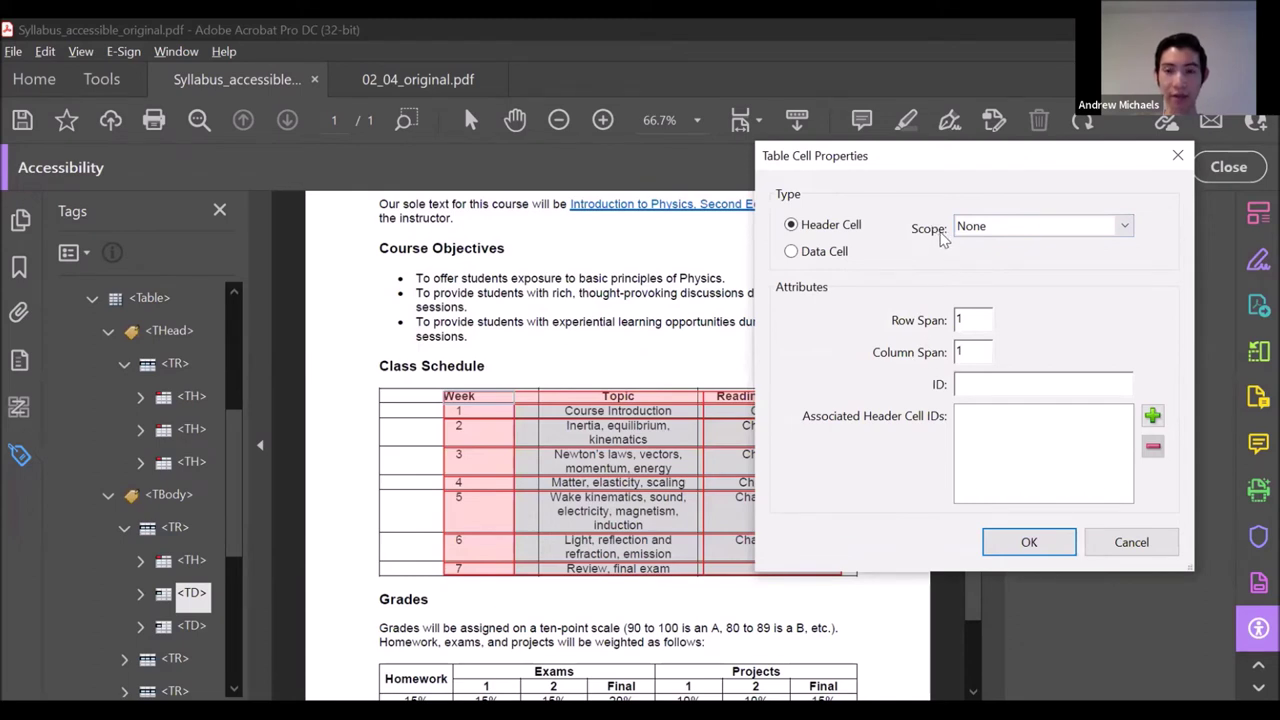
{"action": "left_click", "coordinate": [1078, 228]}
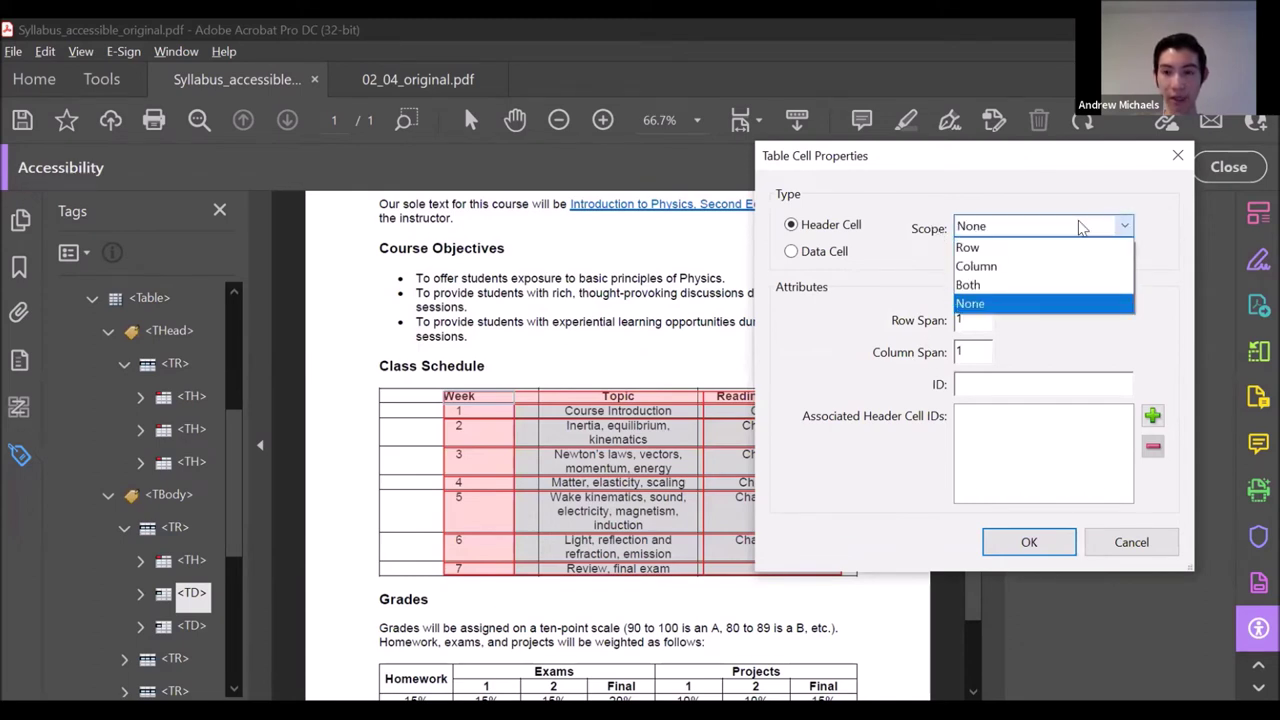
{"action": "left_click", "coordinate": [1003, 267]}
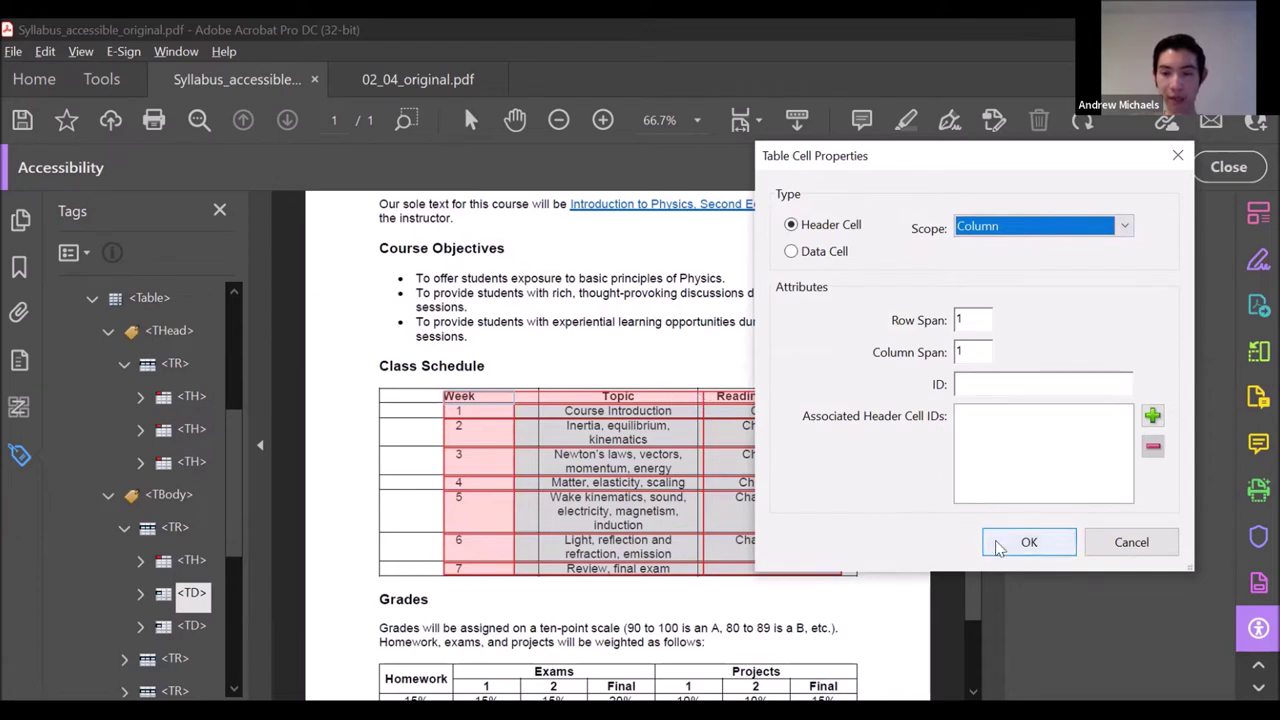
{"action": "left_click", "coordinate": [1027, 544]}
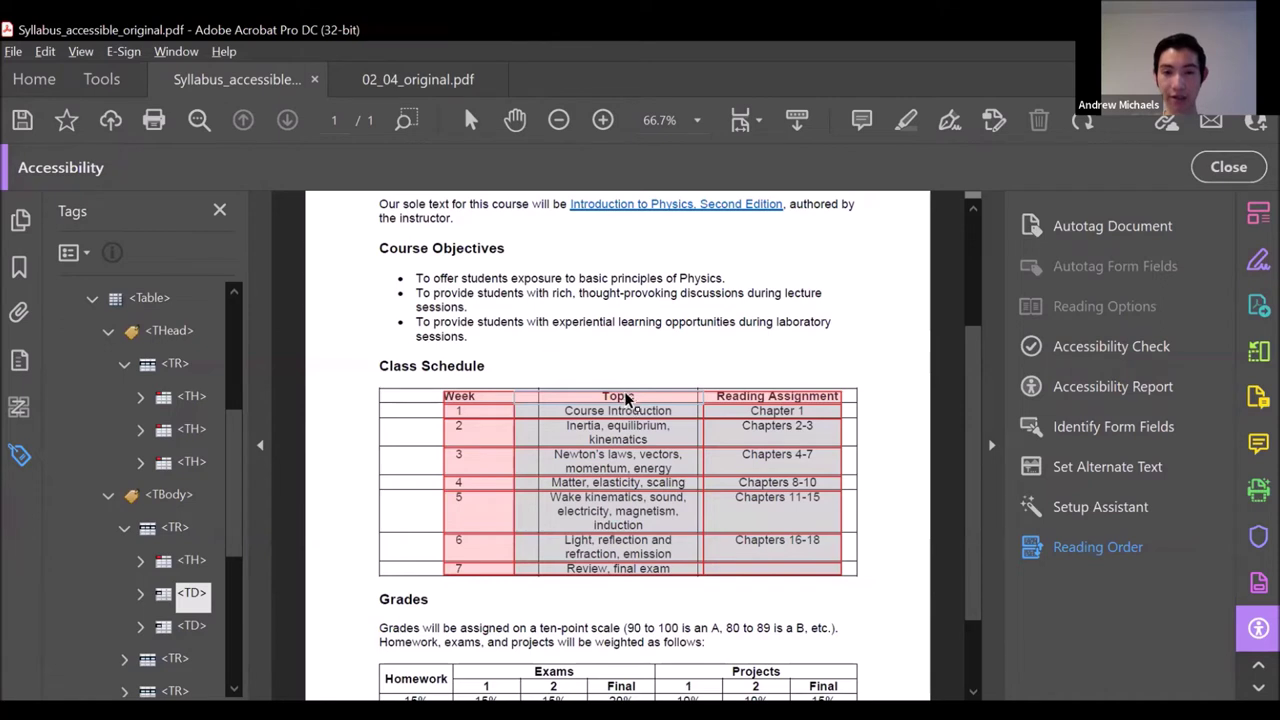
Set the scope of the Topic and Reading Assignment header cells to Column.
{"action": "right_click", "coordinate": [740, 398]}
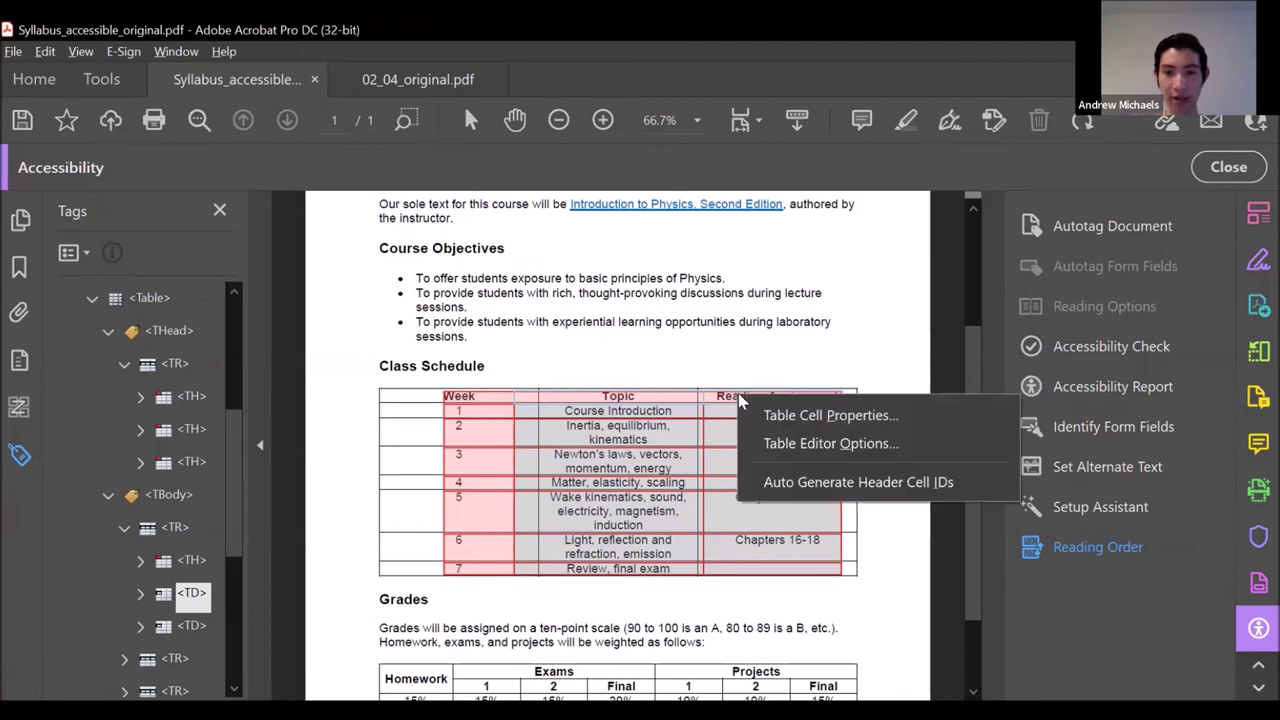
{"action": "left_click", "coordinate": [805, 417]}
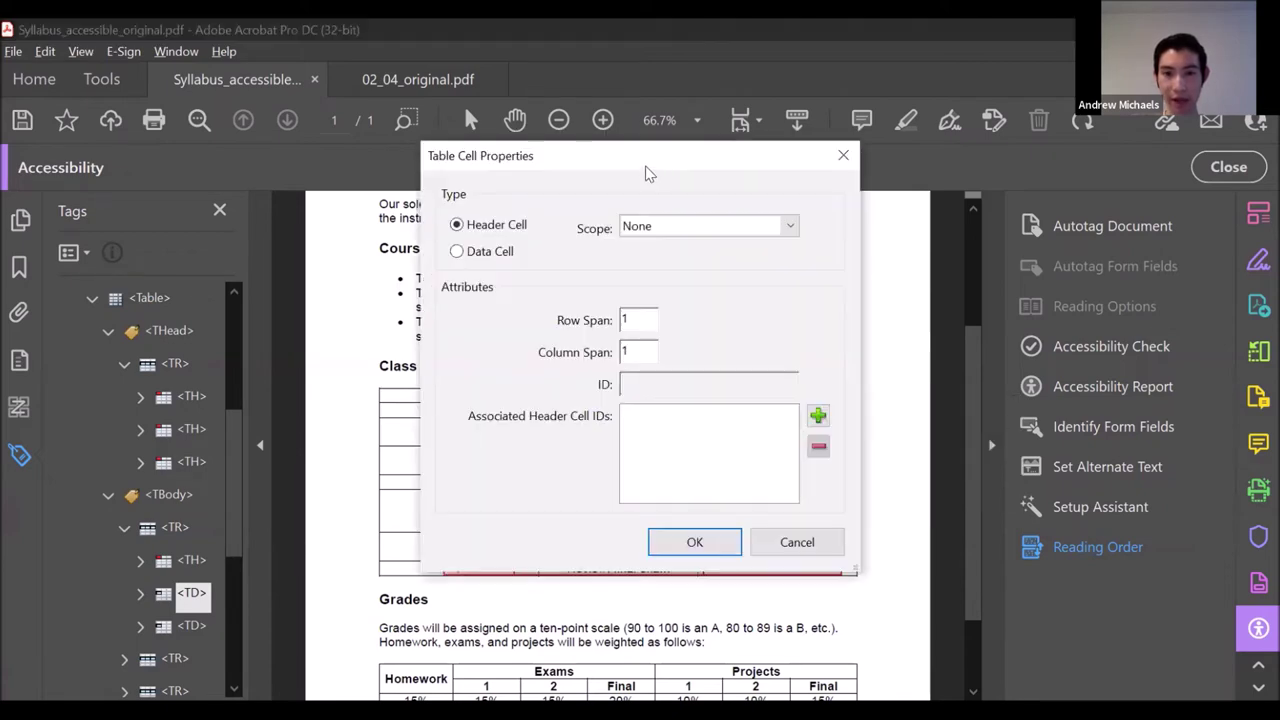
{"action": "left_click_drag", "start_coordinate": [654, 175], "coordinate": [1062, 210]}
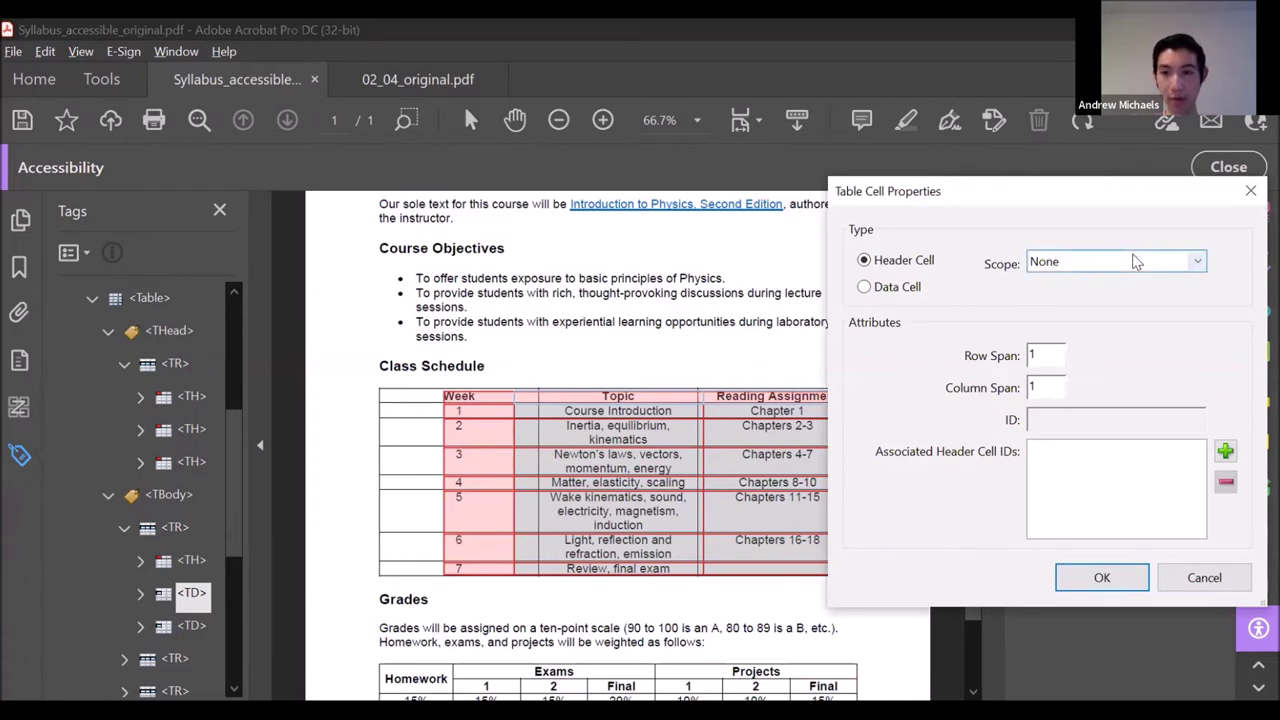
{"action": "left_click", "coordinate": [1182, 262]}
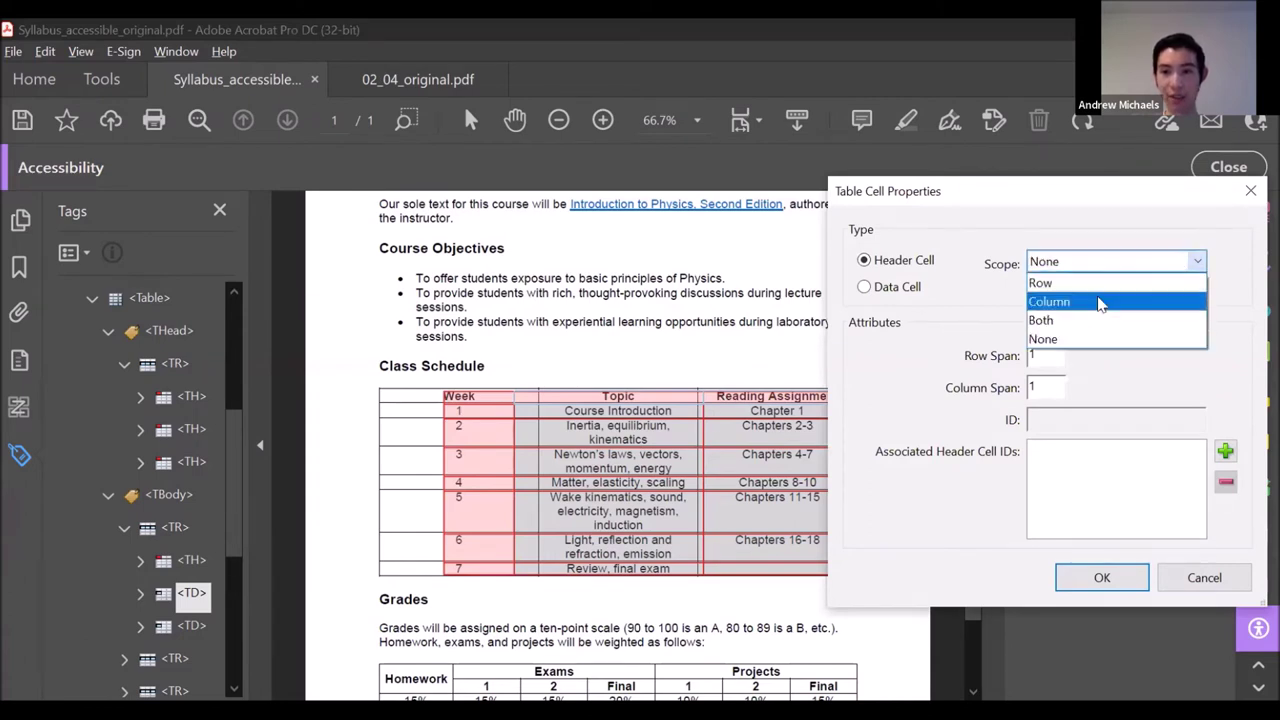
{"action": "left_click", "coordinate": [1098, 302]}
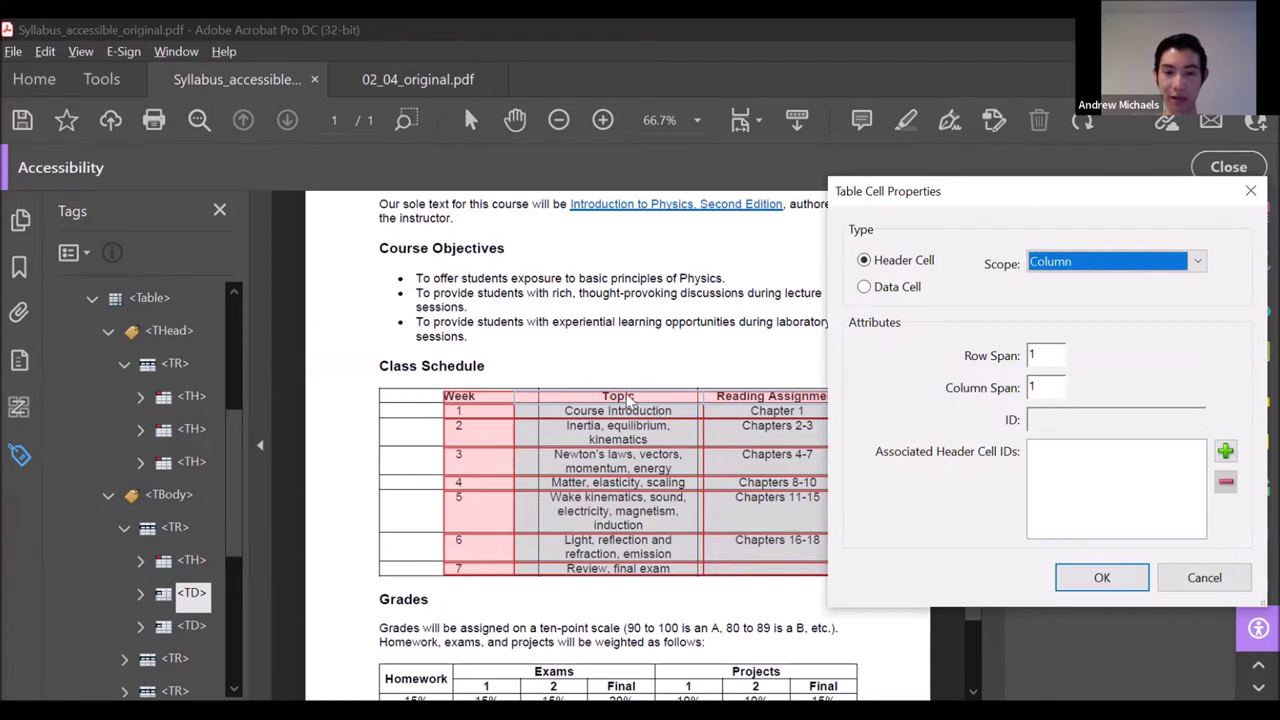
{"action": "left_click", "coordinate": [1090, 577]}
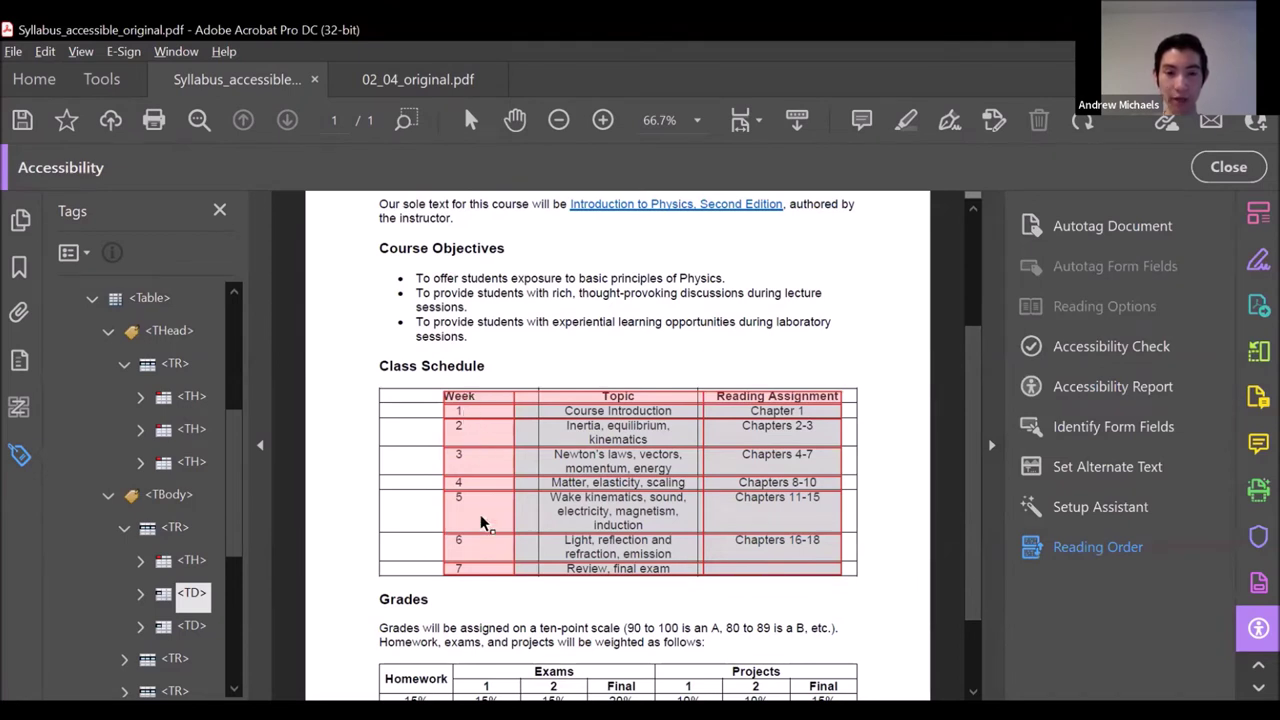
Set the scope of the week 1 to 7 header cells in the Class Schedule table to Row and leave the Table Editor.
{"action": "left_click", "coordinate": [468, 409]}
{"action": "left_click_drag", "start_coordinate": [469, 480], "coordinate": [473, 527]}
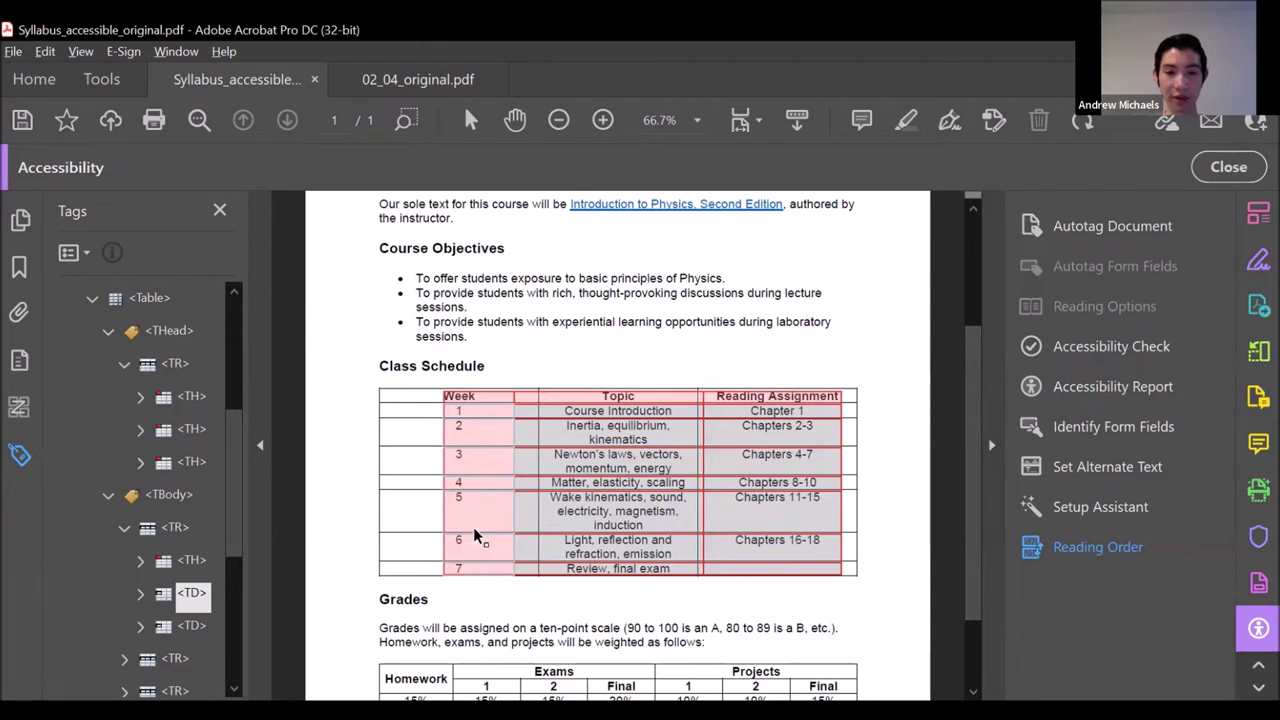
{"action": "right_click", "coordinate": [474, 414]}
{"action": "left_click", "coordinate": [529, 440]}
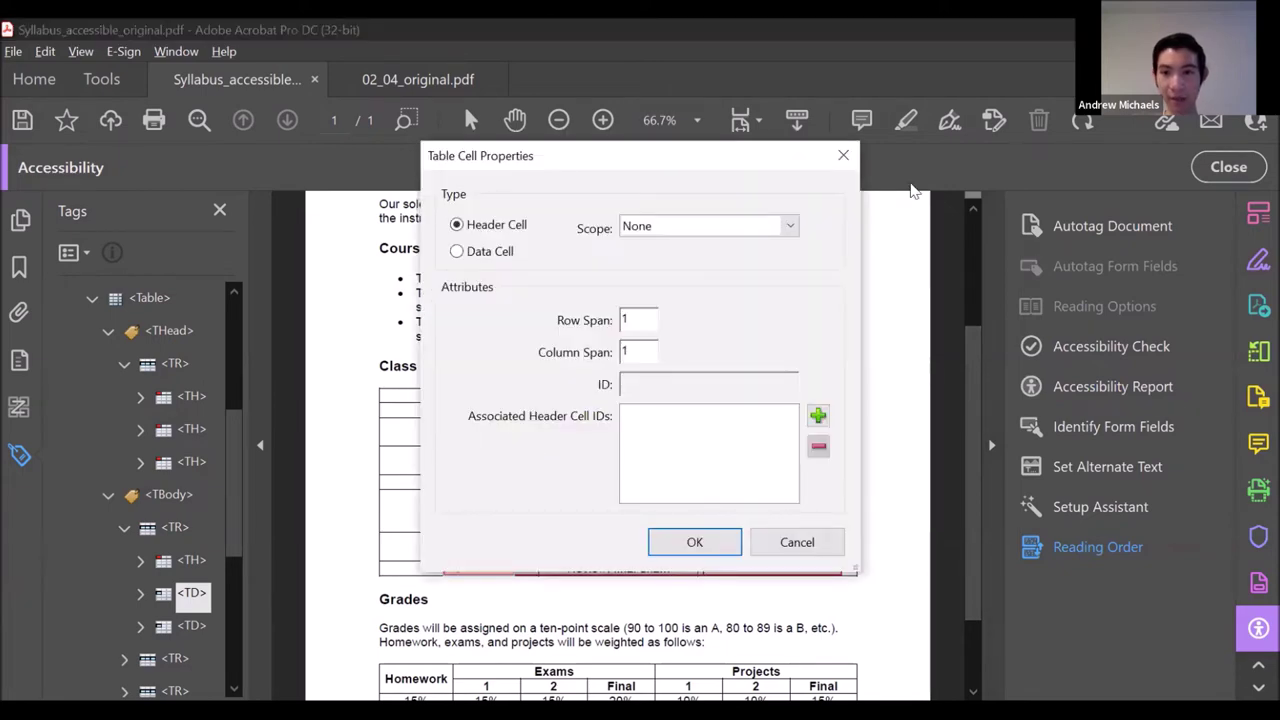
{"action": "left_click", "coordinate": [1125, 246]}
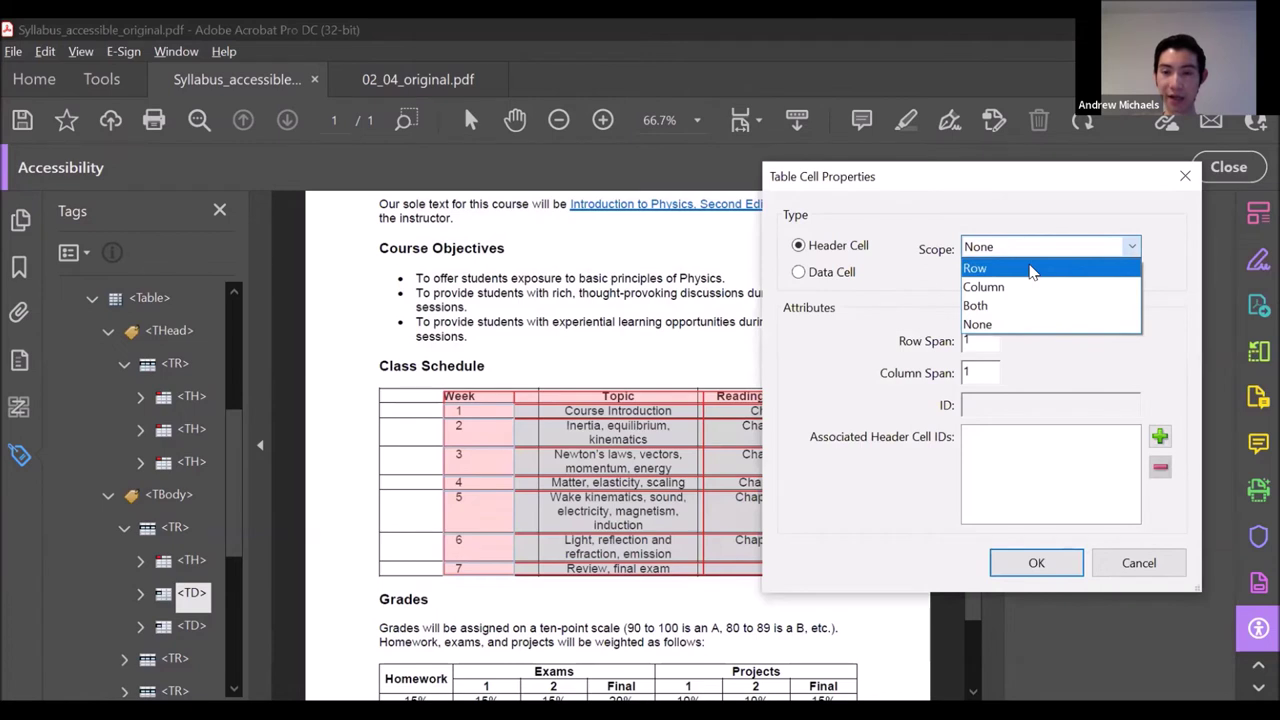
{"action": "left_click", "coordinate": [1033, 269]}
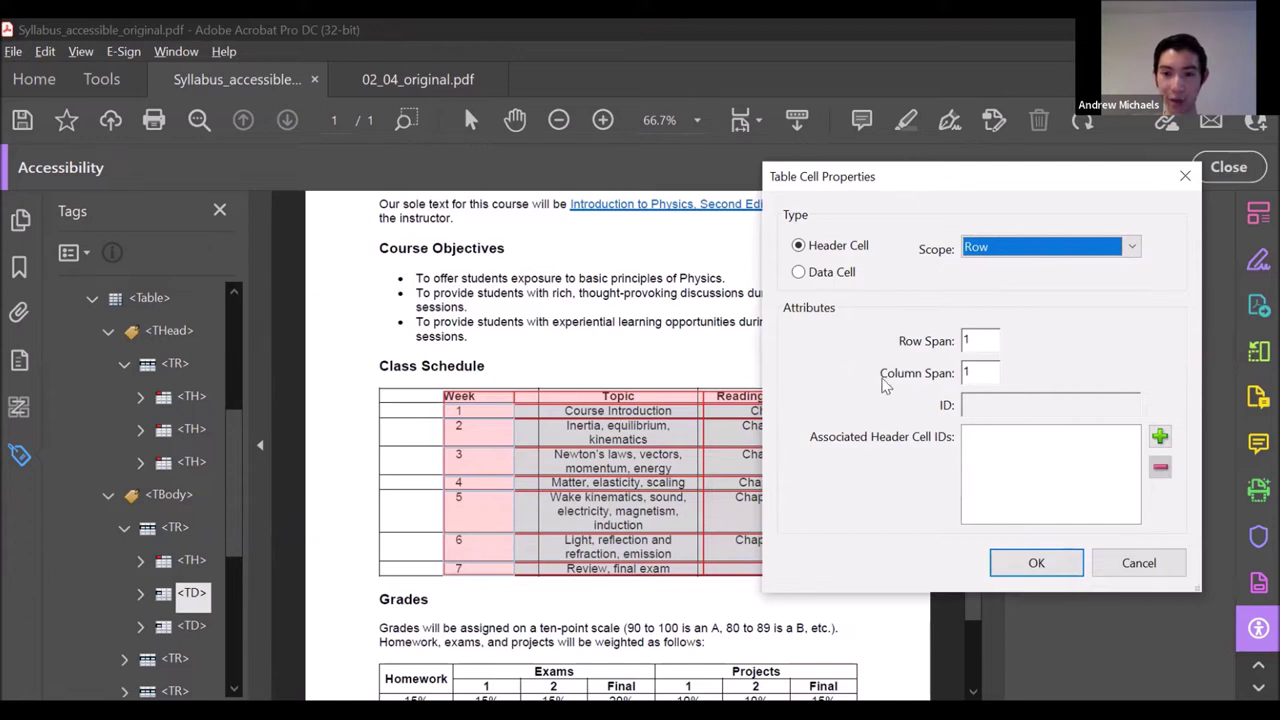
{"action": "left_click", "coordinate": [1025, 565]}
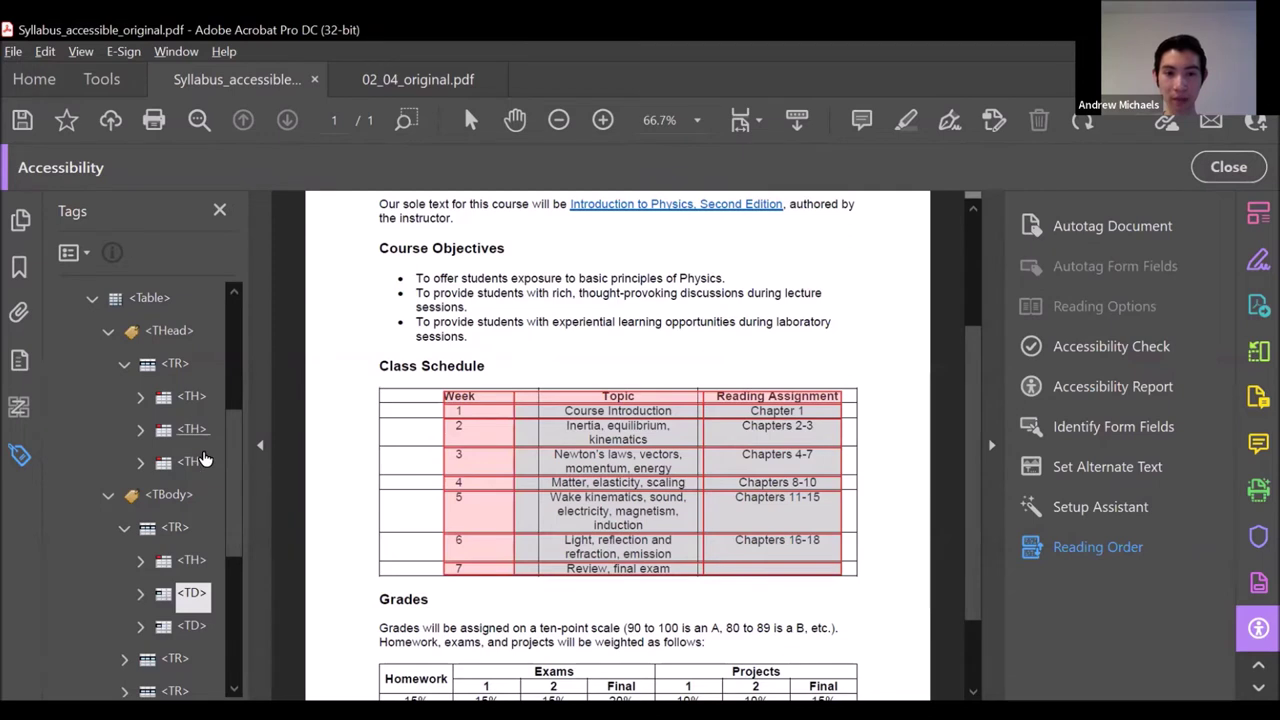
{"action": "scroll", "coordinate": [190, 450], "scroll_direction": "down", "scroll_amount": 1}
{"action": "scroll", "coordinate": [188, 492], "scroll_direction": "up", "scroll_amount": 1}
{"action": "left_click", "coordinate": [1104, 548]}
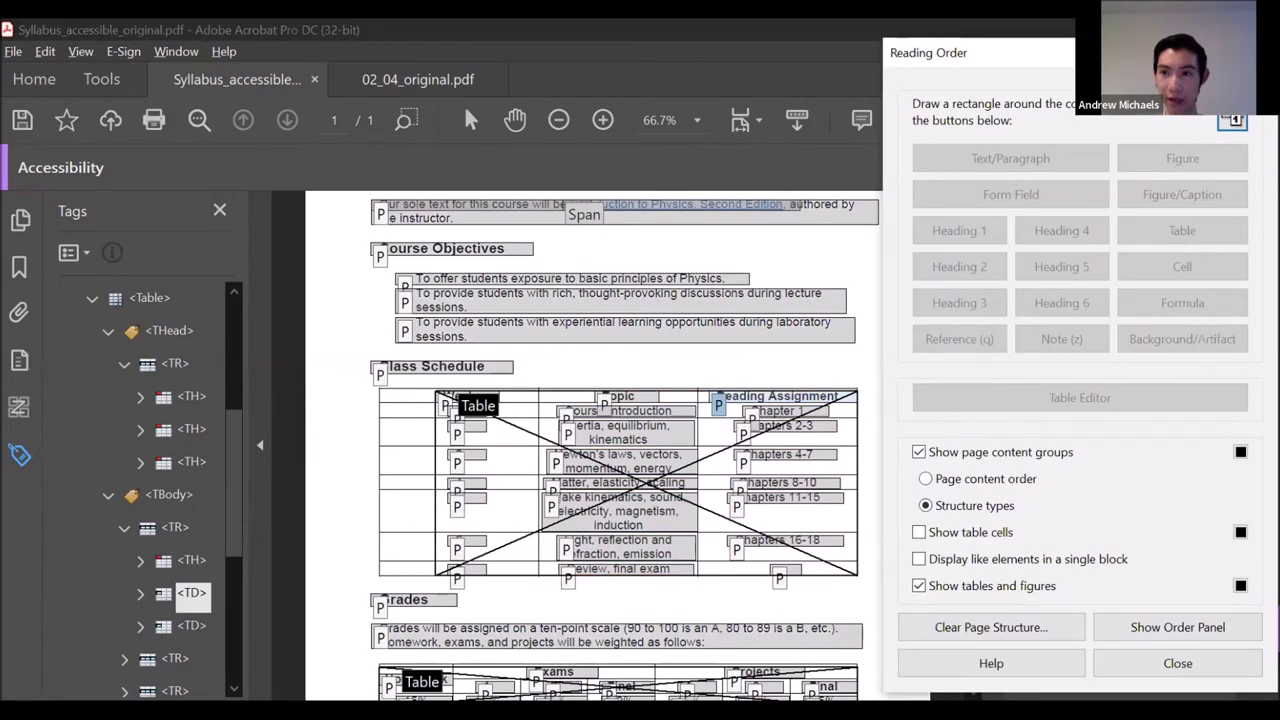
{"action": "key", "text": "Escape"}
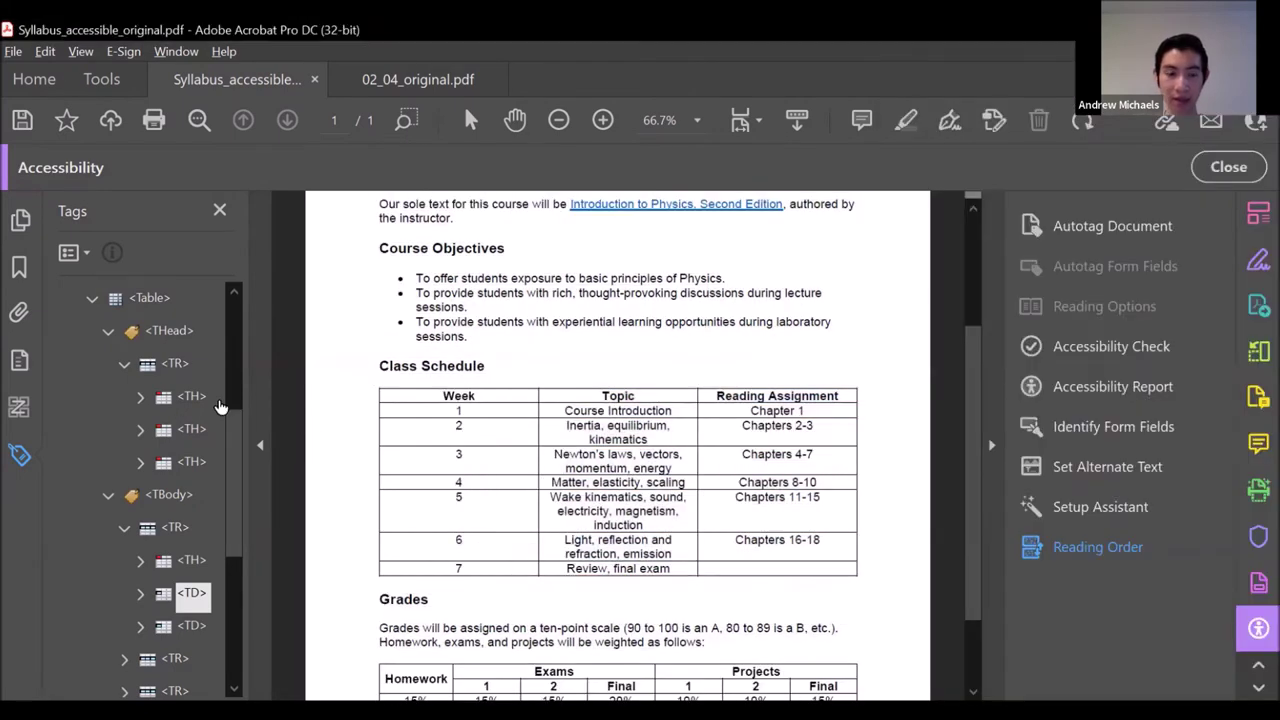
Move the Week content out of its P tag directly into its TH tag and delete the empty P tag.
{"action": "left_click", "coordinate": [190, 396]}
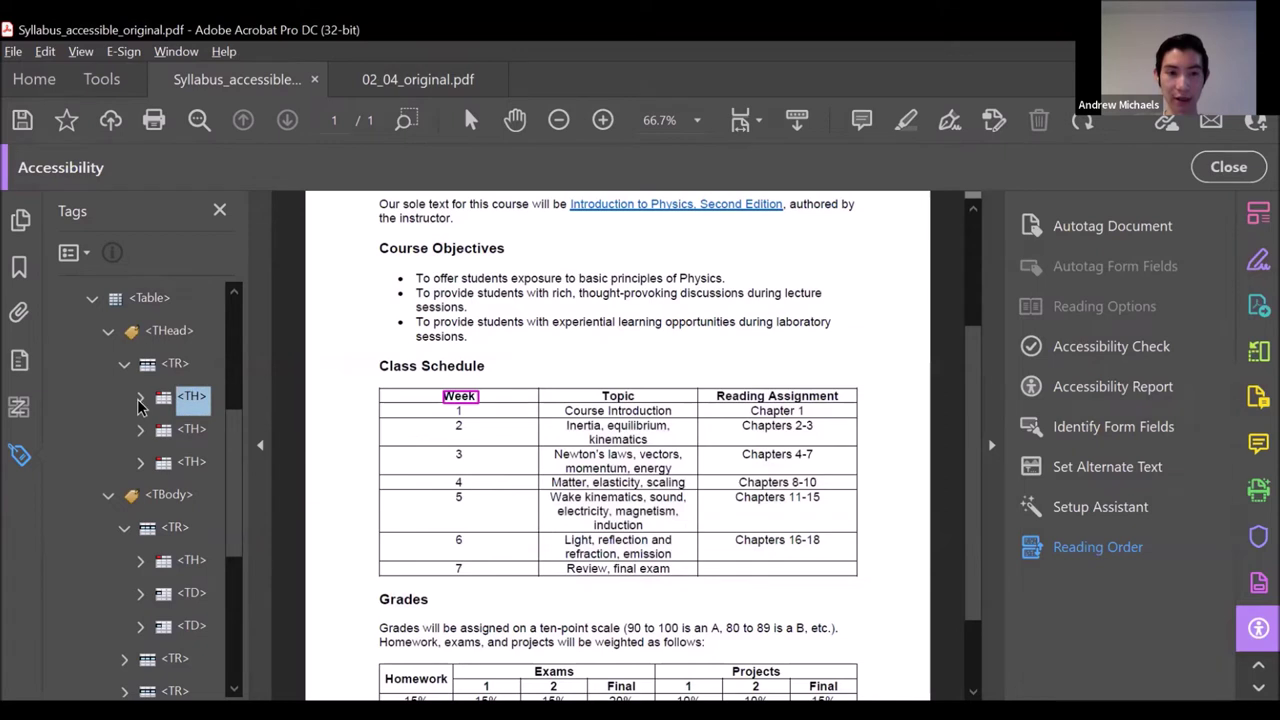
{"action": "left_click", "coordinate": [140, 399]}
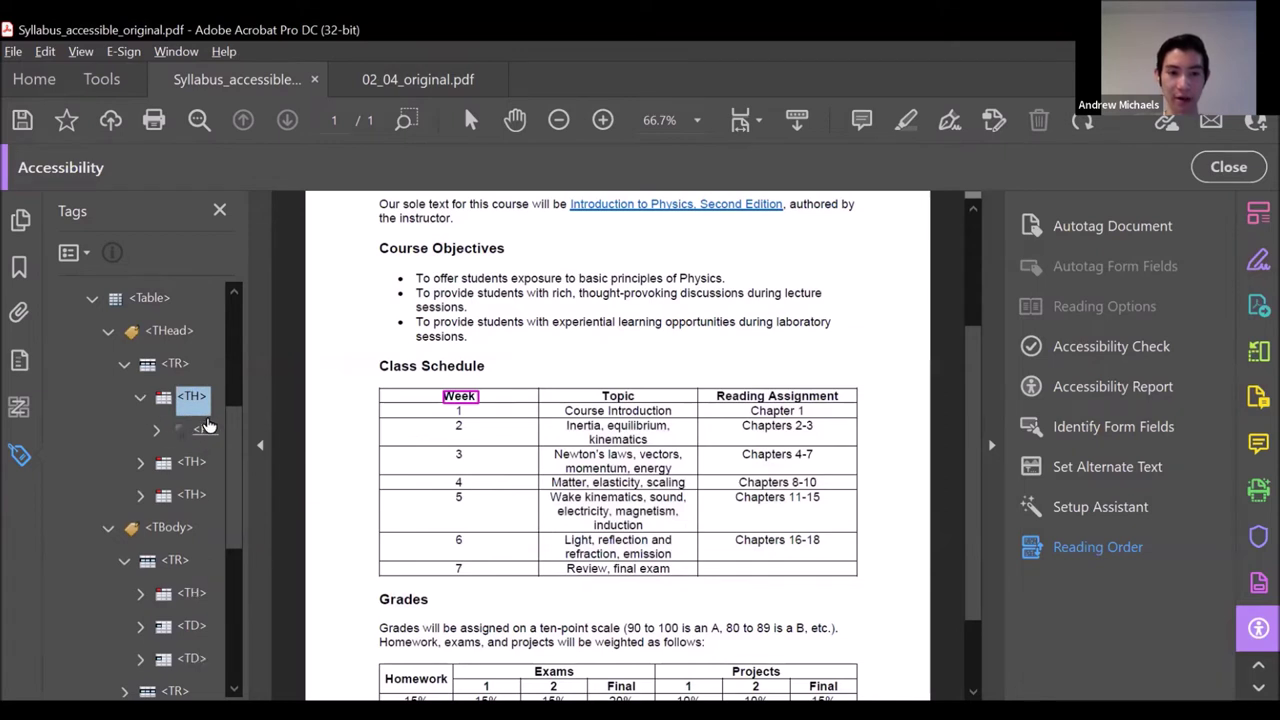
{"action": "left_click", "coordinate": [202, 432]}
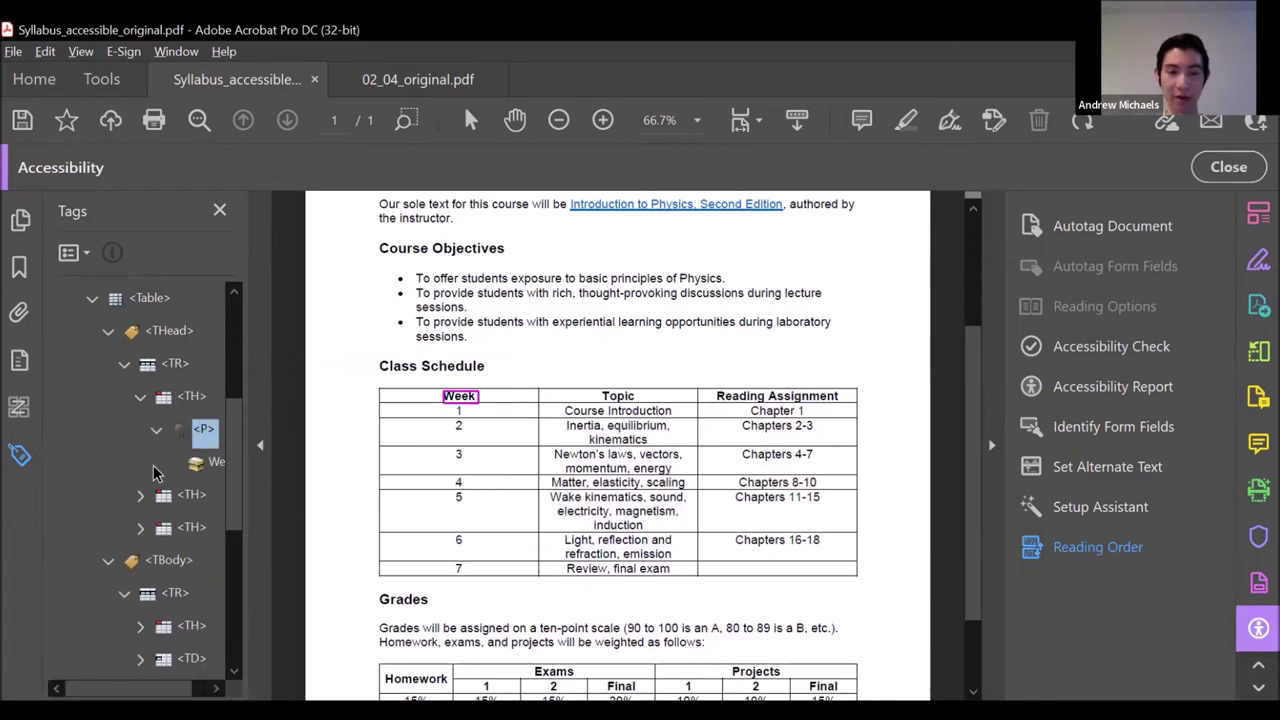
{"action": "key", "text": "Right"}
{"action": "left_click", "coordinate": [203, 466]}
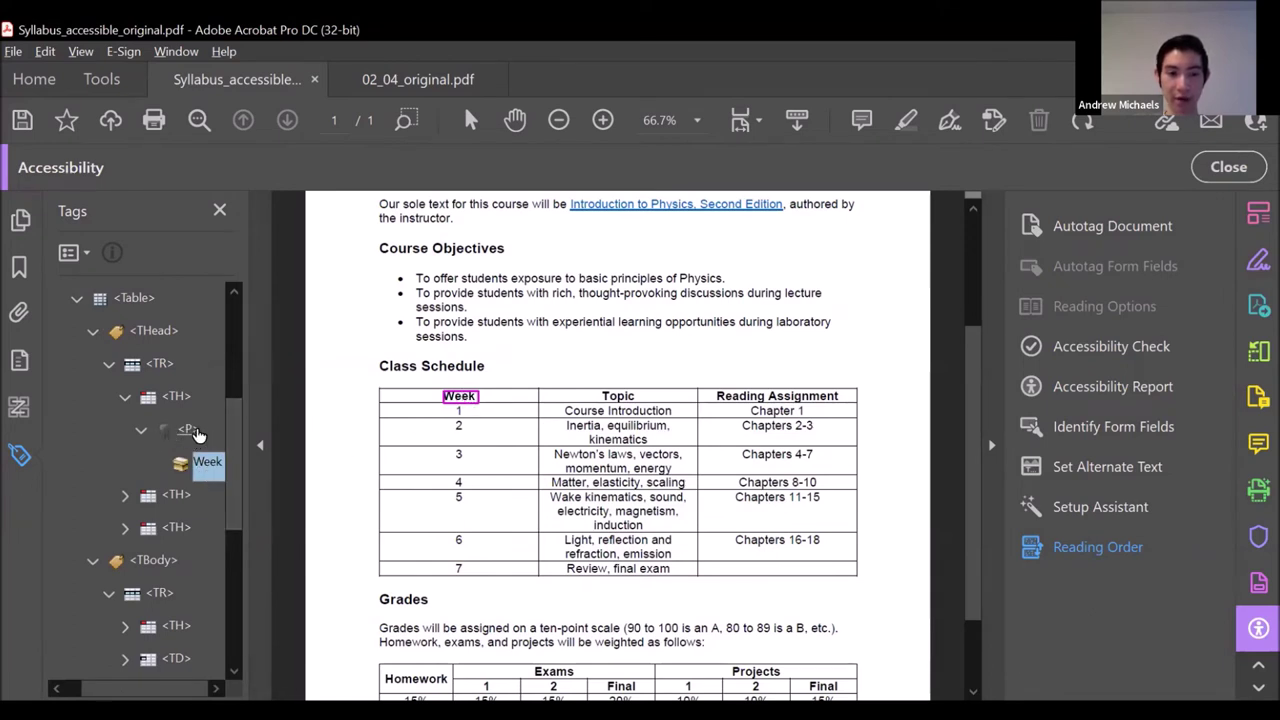
{"action": "left_click_drag", "start_coordinate": [209, 475], "coordinate": [180, 406]}
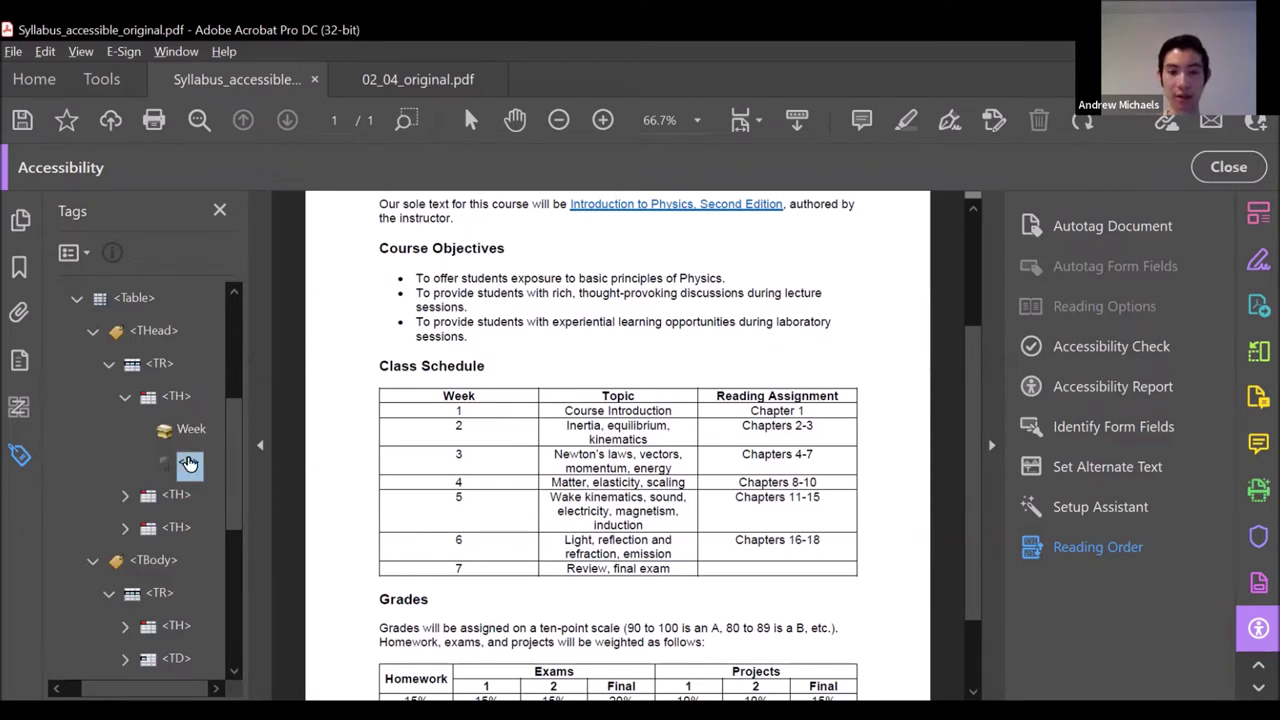
{"action": "key", "text": "Delete"}
Move the Topic and Reading Assignment contents directly into their TH tags and delete the leftover empty P tags.
{"action": "left_click", "coordinate": [124, 461]}
{"action": "left_click_drag", "start_coordinate": [196, 522], "coordinate": [175, 462]}
{"action": "left_click", "coordinate": [185, 527]}
{"action": "key", "text": "Delete"}
{"action": "left_click", "coordinate": [124, 527]}
{"action": "left_click", "coordinate": [190, 594]}
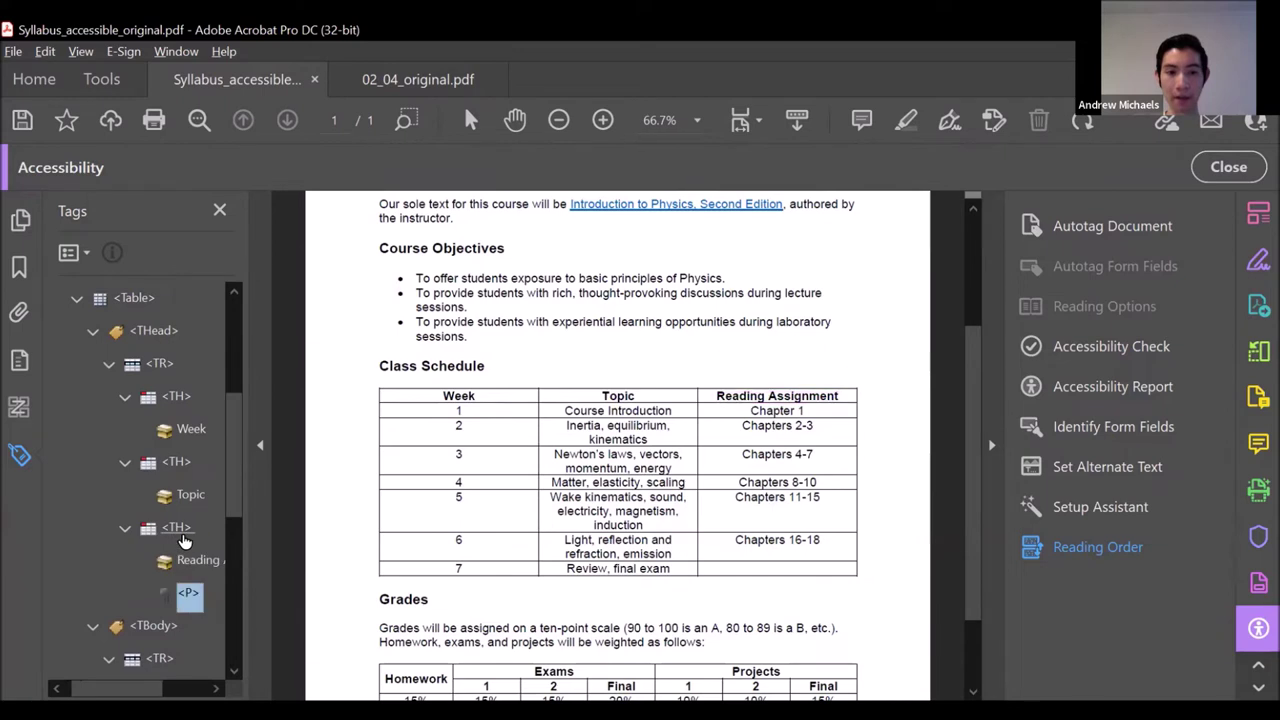
{"action": "key", "text": "Delete"}
Move the week 1 content directly under its TH tag in the first body row and delete the empty P tag.
{"action": "scroll", "coordinate": [220, 470], "scroll_direction": "down", "scroll_amount": 2}
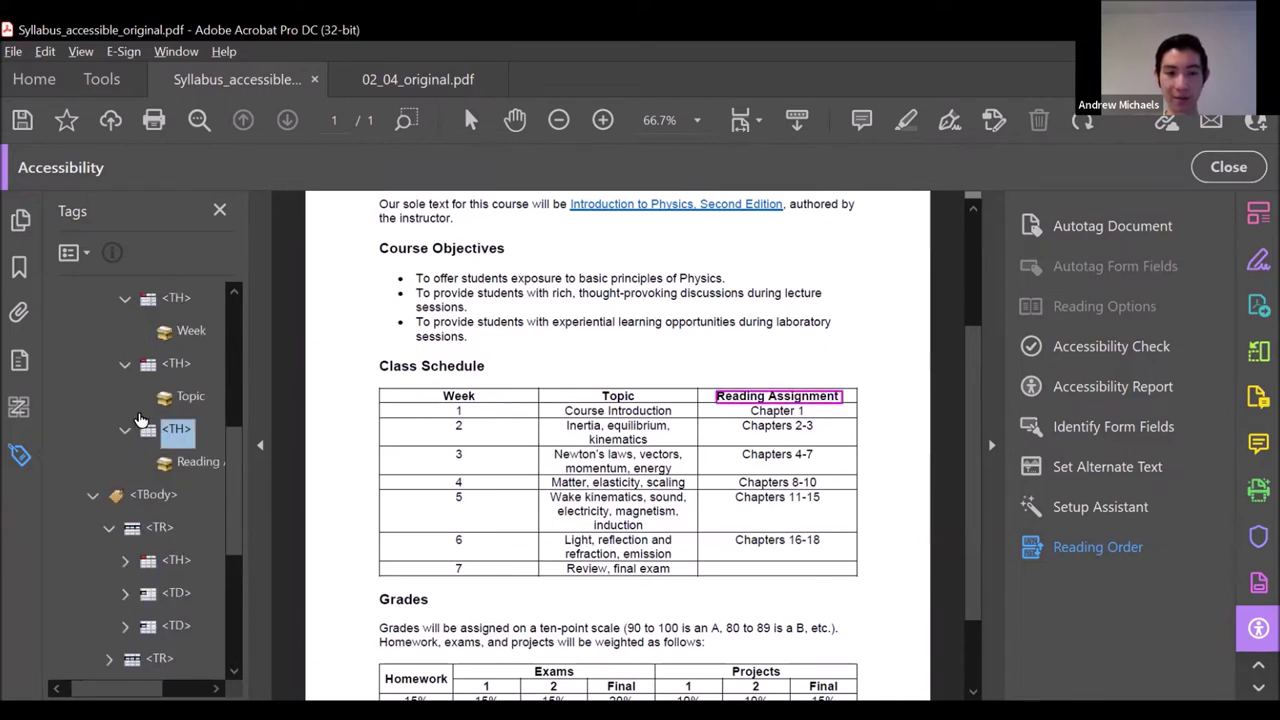
{"action": "scroll", "coordinate": [228, 455], "scroll_direction": "up", "scroll_amount": 1}
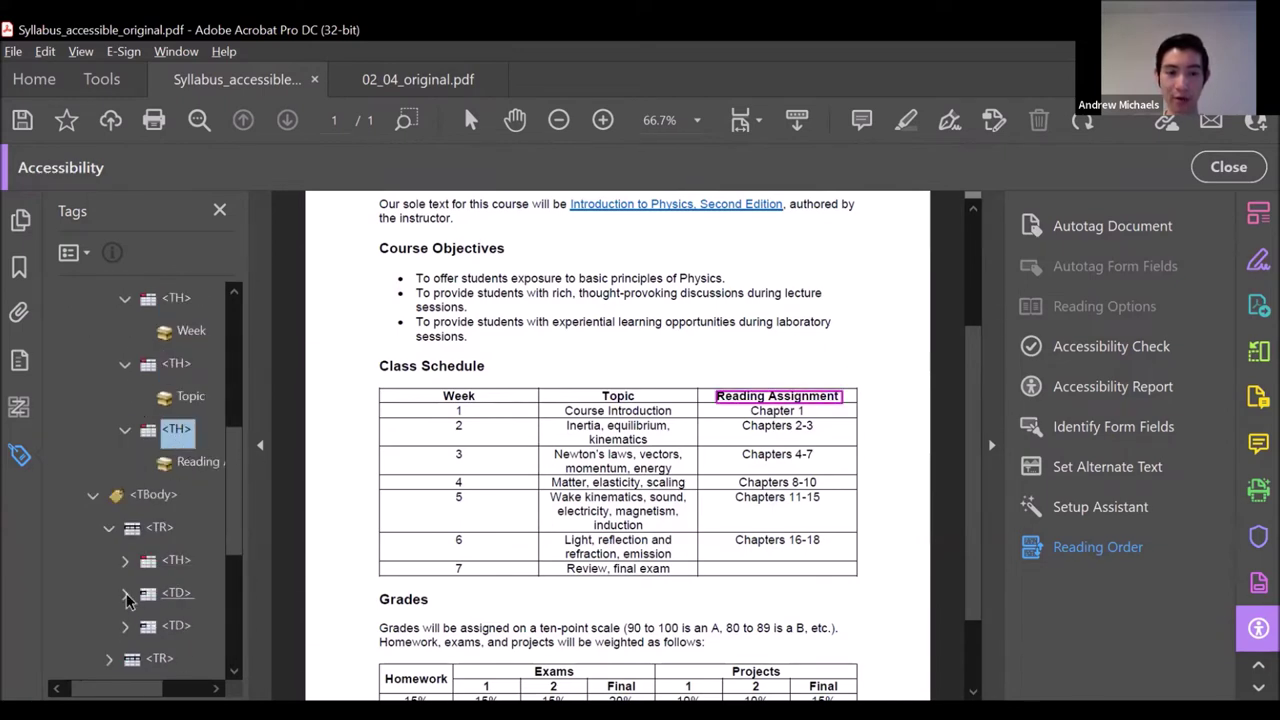
{"action": "left_click", "coordinate": [124, 593]}
{"action": "scroll", "coordinate": [130, 560], "scroll_direction": "down", "scroll_amount": 1}
{"action": "left_click", "coordinate": [141, 527]}
{"action": "left_click", "coordinate": [205, 560]}
{"action": "left_click_drag", "start_coordinate": [173, 505], "coordinate": [185, 497]}
{"action": "key", "text": "Delete"}
Move the Course Introduction and Chapter 1 contents directly into their TD tags and delete the empty P tags.
{"action": "left_click", "coordinate": [124, 461]}
{"action": "left_click", "coordinate": [186, 527]}
{"action": "key", "text": "Delete"}
{"action": "left_click", "coordinate": [124, 593]}
{"action": "left_click", "coordinate": [141, 625]}
{"action": "left_click_drag", "start_coordinate": [200, 658], "coordinate": [175, 592]}
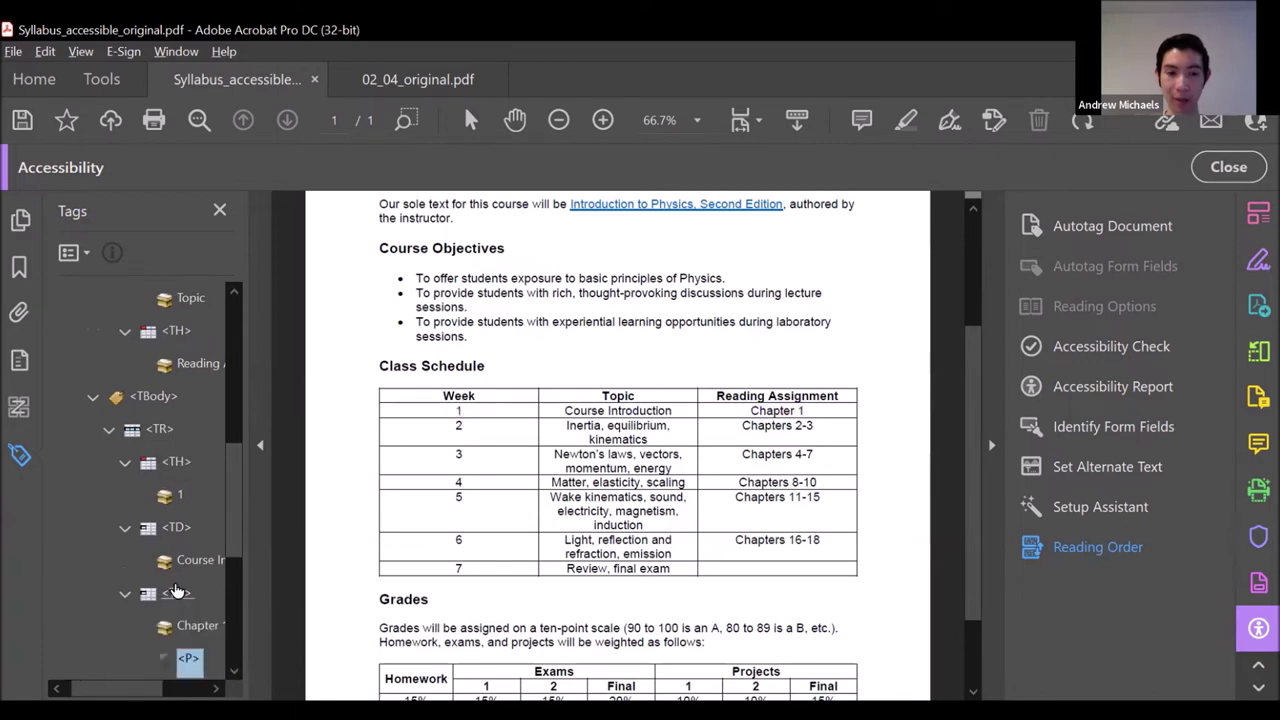
{"action": "key", "text": "Delete"}
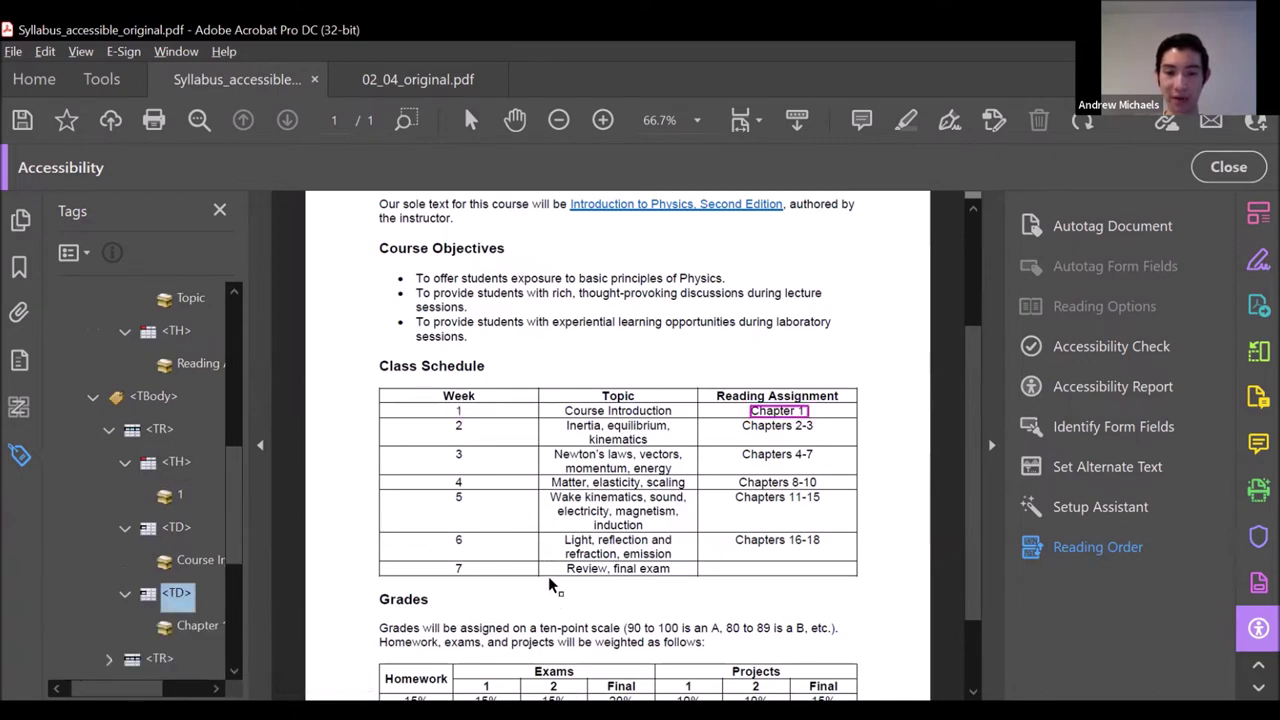
Go through the remaining body row tags of the Class Schedule table and compare them with the rows on the page.
{"action": "scroll", "coordinate": [554, 600], "scroll_direction": "down", "scroll_amount": 2}
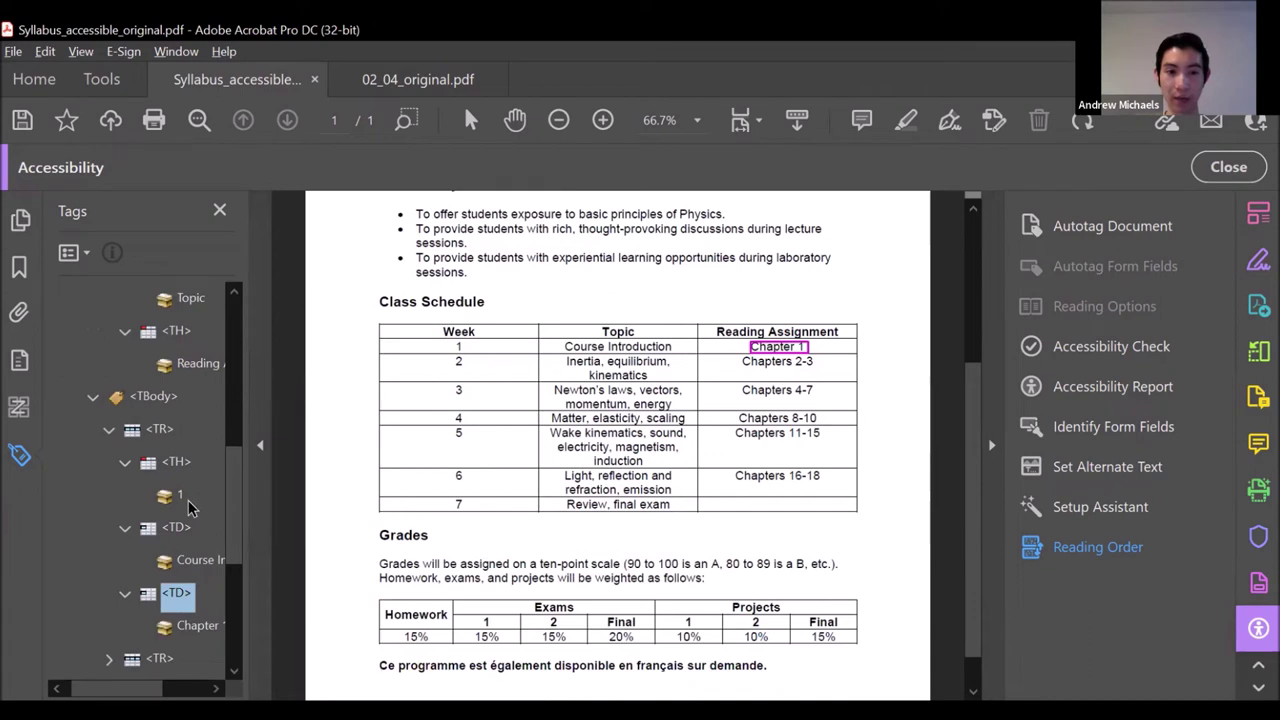
{"action": "scroll", "coordinate": [195, 500], "scroll_direction": "up", "scroll_amount": 3}
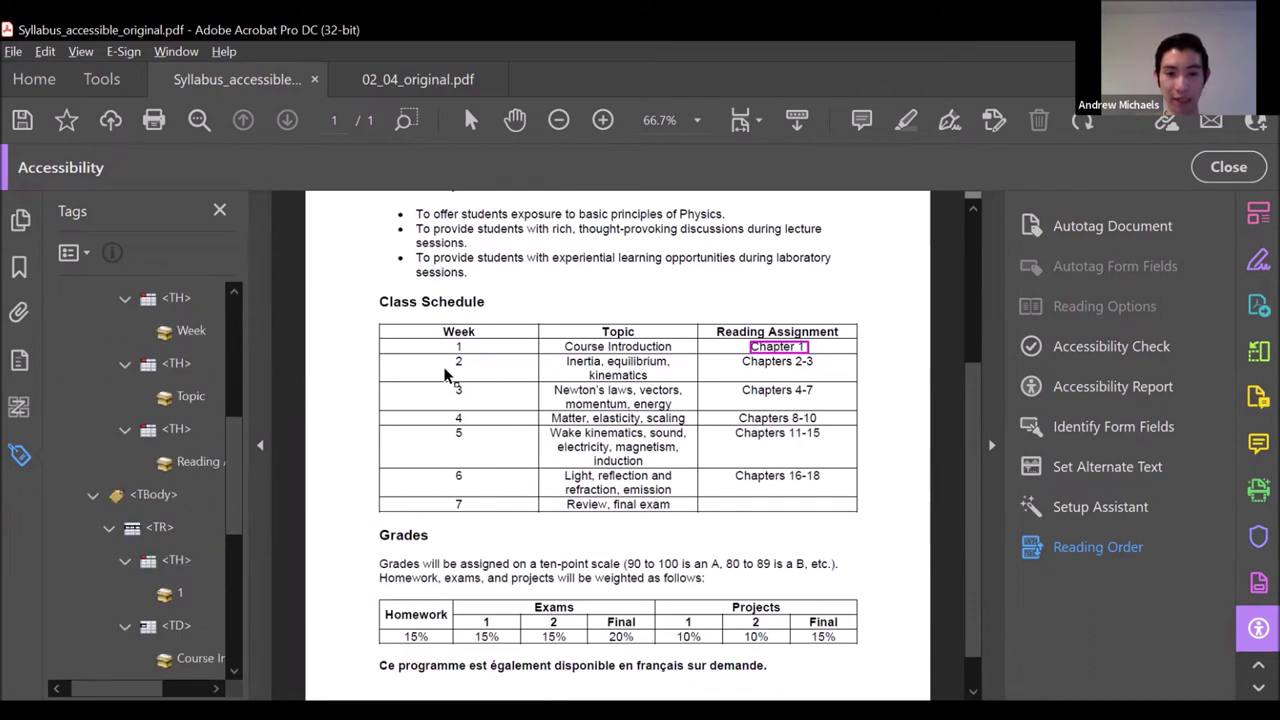
{"action": "scroll", "coordinate": [190, 495], "scroll_direction": "down", "scroll_amount": 3}
{"action": "left_click", "coordinate": [160, 592]}
{"action": "key", "text": "Down"}
{"action": "key", "text": "Down"}
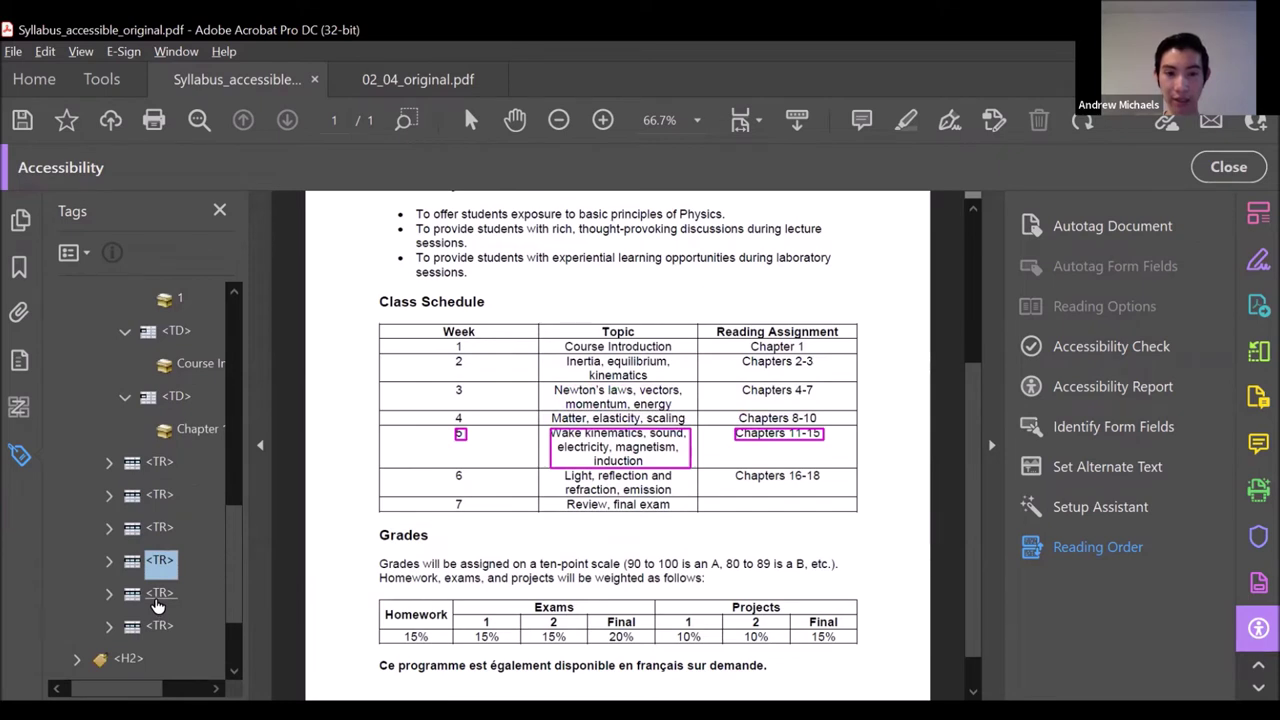
{"action": "key", "text": "Down"}
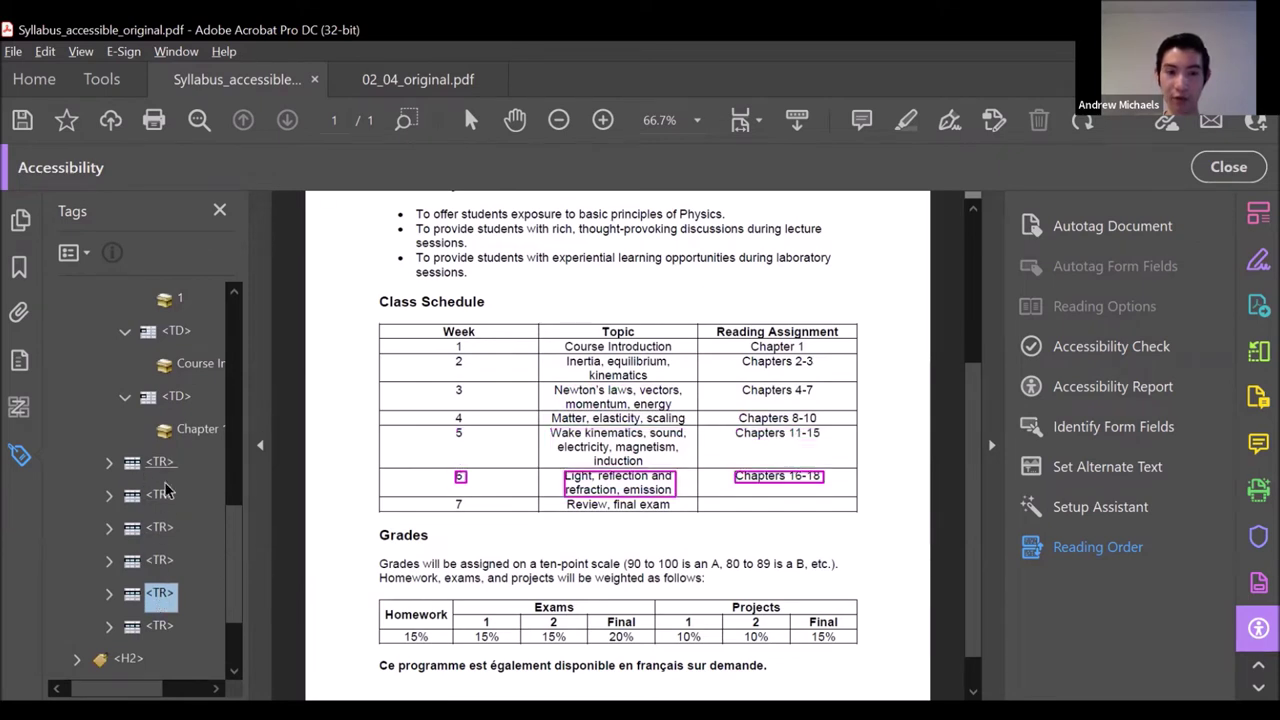
Collapse the Class Schedule table tag and select the Grades table tag to locate its content on the page.
{"action": "scroll", "coordinate": [153, 530], "scroll_direction": "up", "scroll_amount": 3}
{"action": "scroll", "coordinate": [153, 530], "scroll_direction": "up", "scroll_amount": 5}
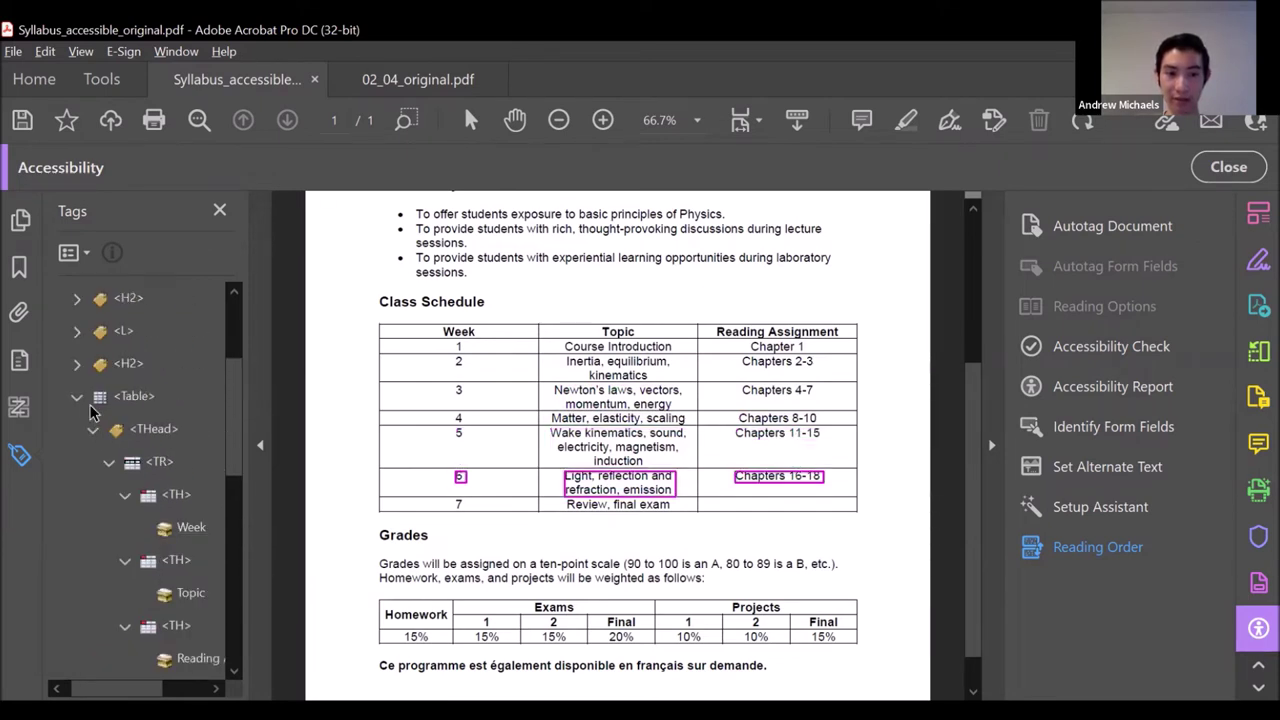
{"action": "left_click", "coordinate": [74, 401]}
{"action": "left_click", "coordinate": [134, 526]}
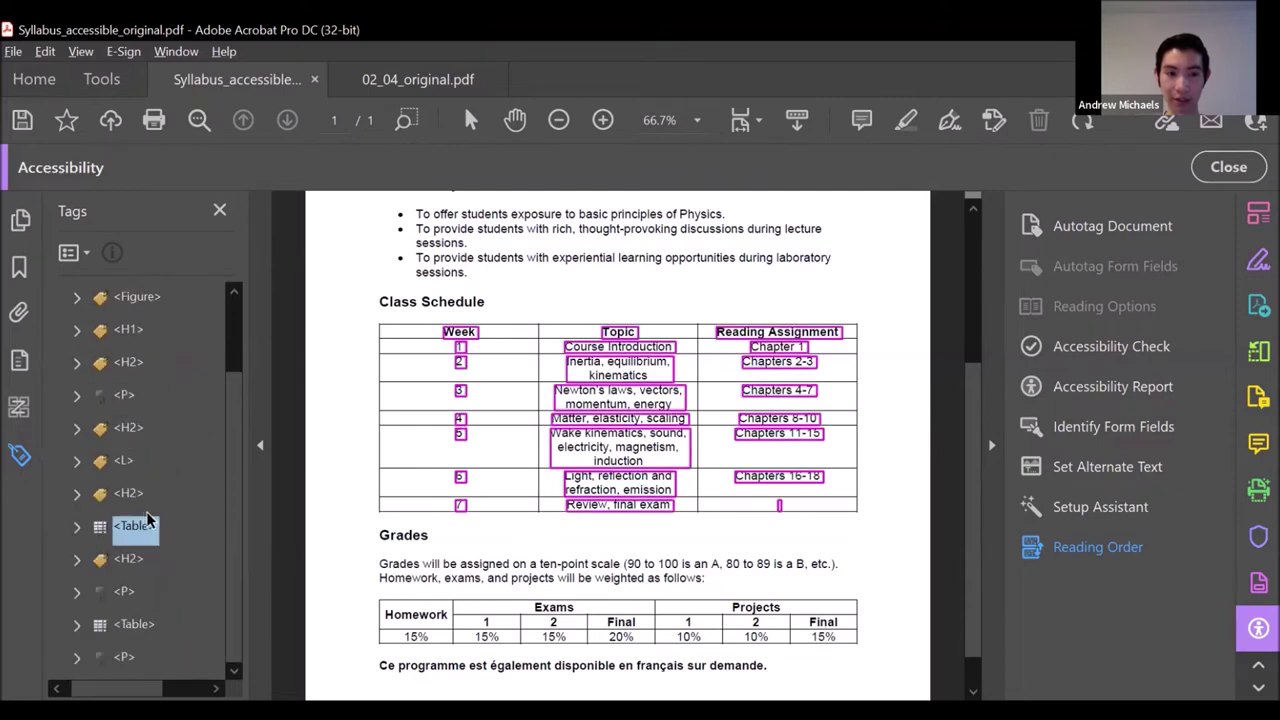
{"action": "left_click", "coordinate": [133, 624]}
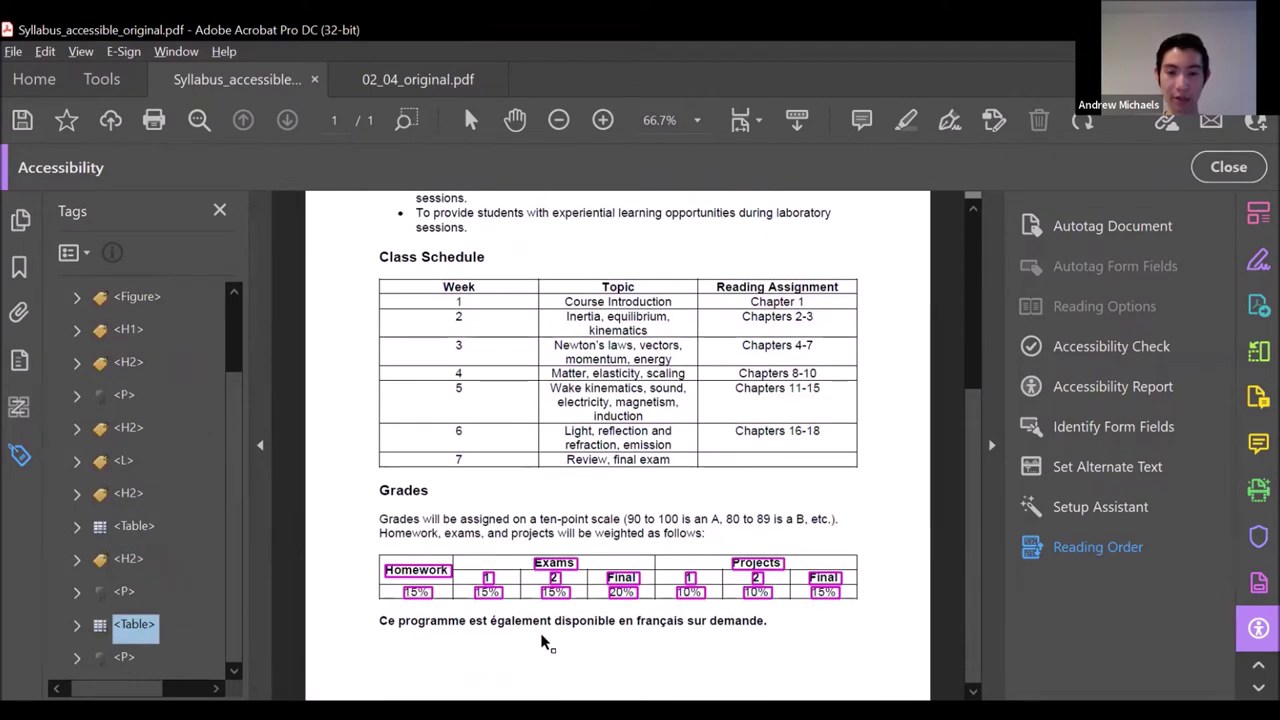
{"action": "scroll", "coordinate": [541, 642], "scroll_direction": "up", "scroll_amount": 1}
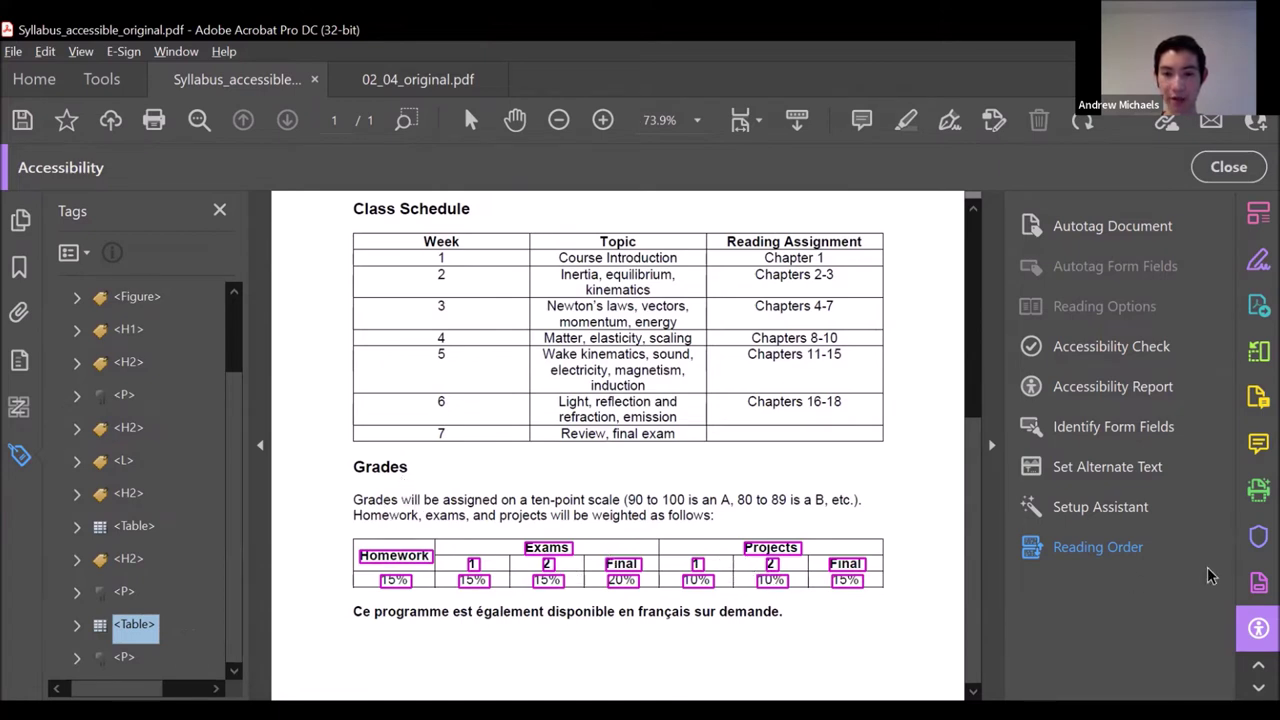
Open the Grades table in the Table Editor through Reading Order, examine its header and data cells, and leave the editor.
{"action": "left_click", "coordinate": [1099, 550]}
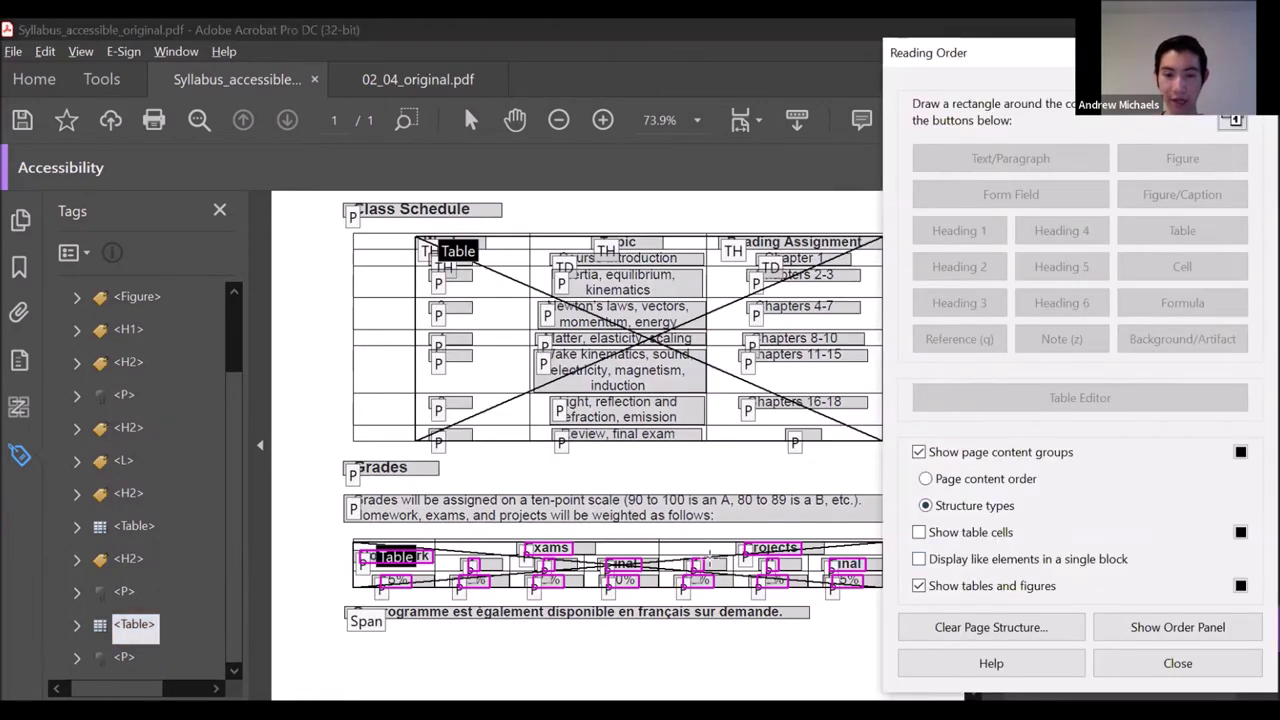
{"action": "left_click", "coordinate": [743, 556]}
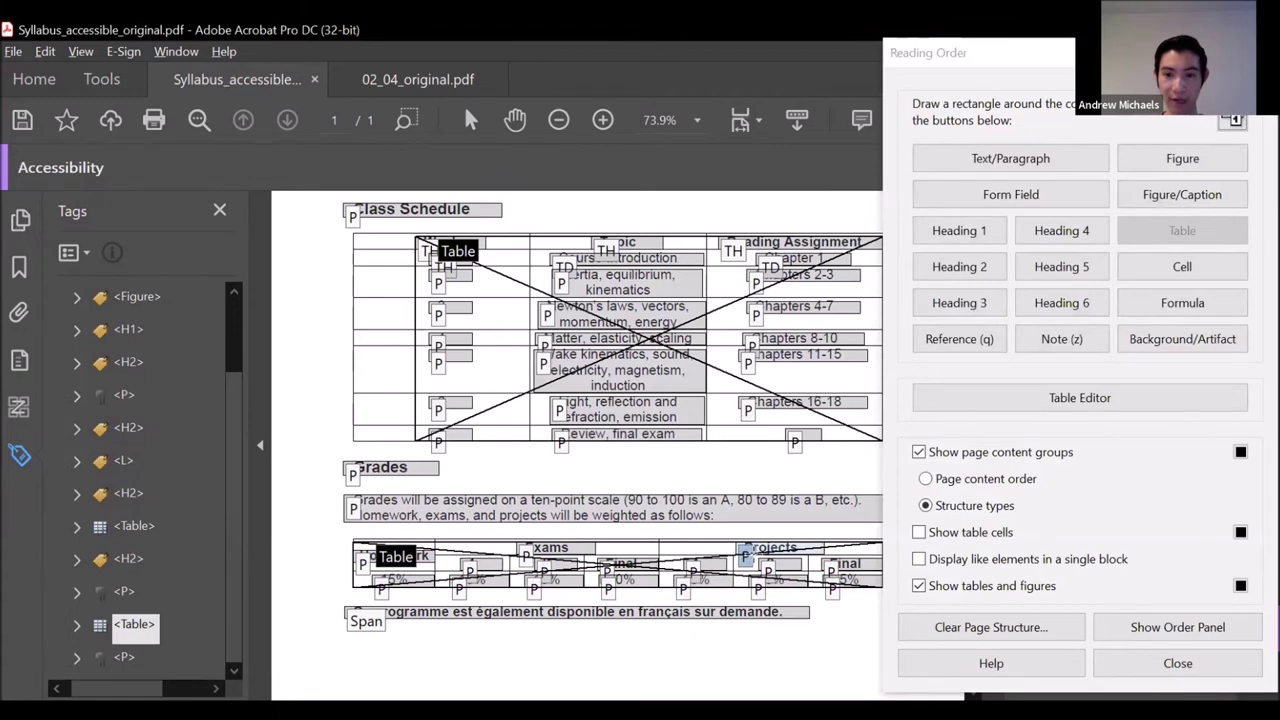
{"action": "left_click", "coordinate": [1033, 420]}
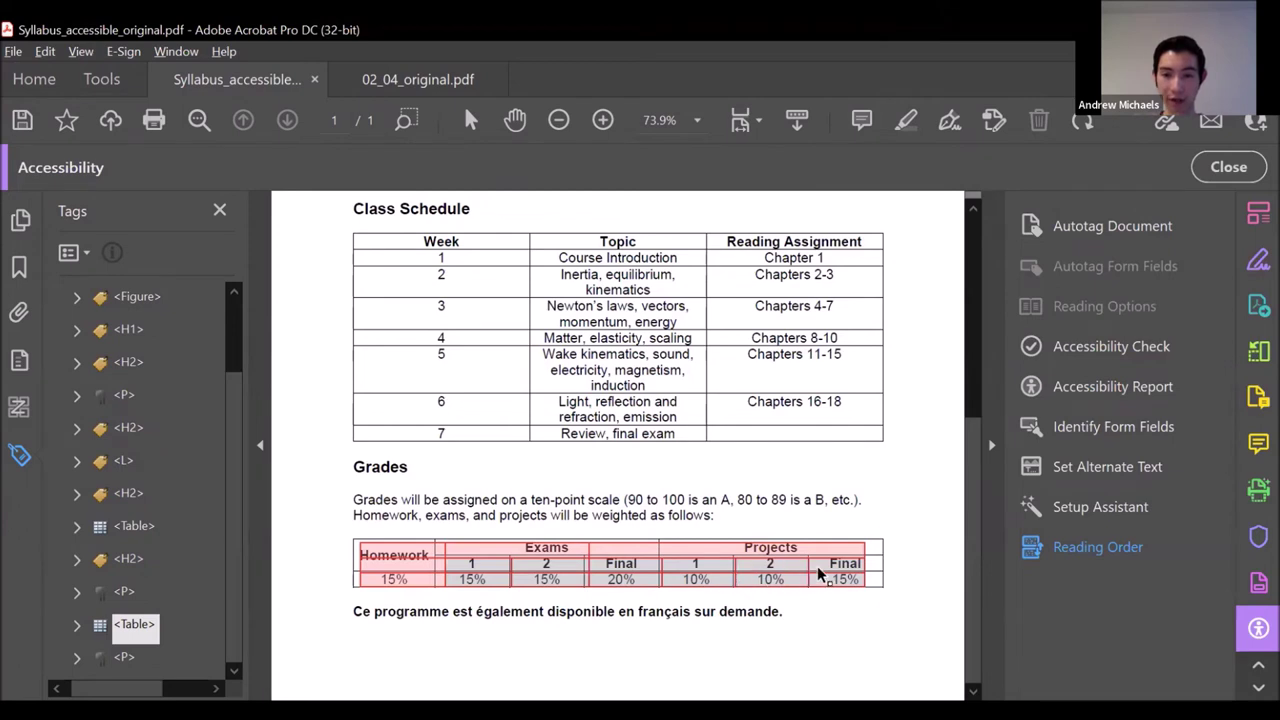
{"action": "left_click", "coordinate": [393, 555]}
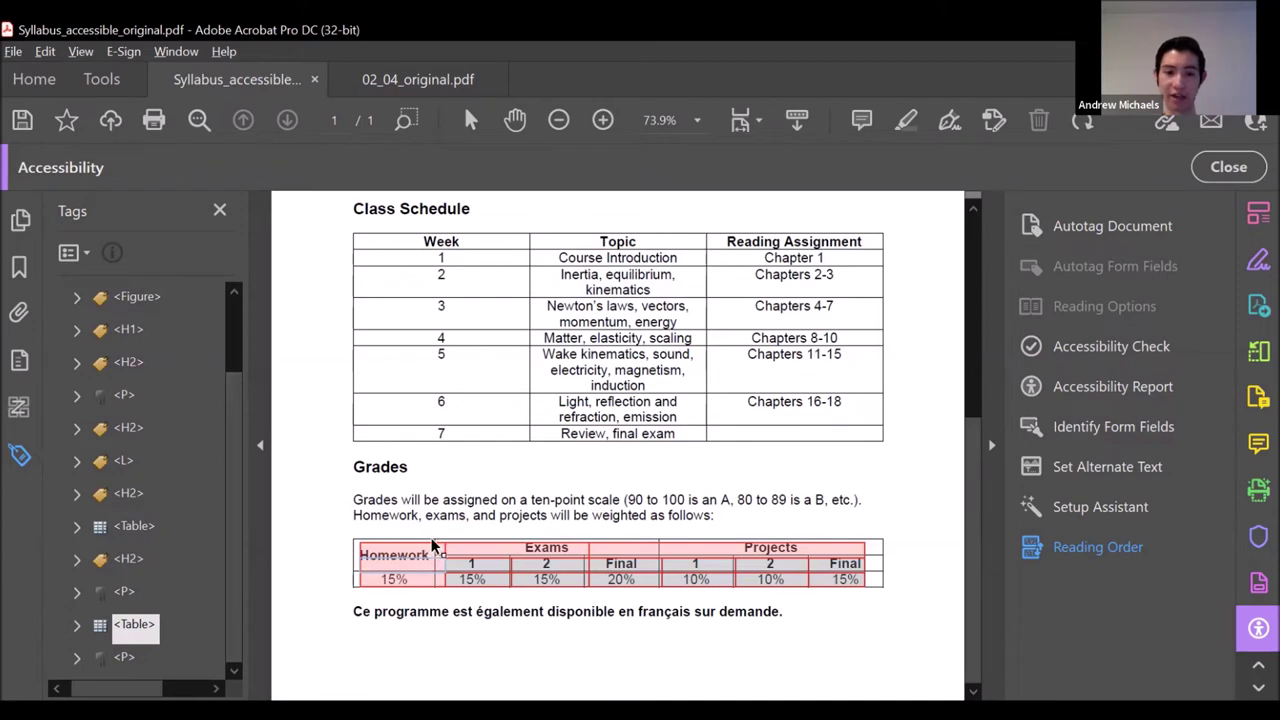
{"action": "left_click", "coordinate": [1066, 553]}
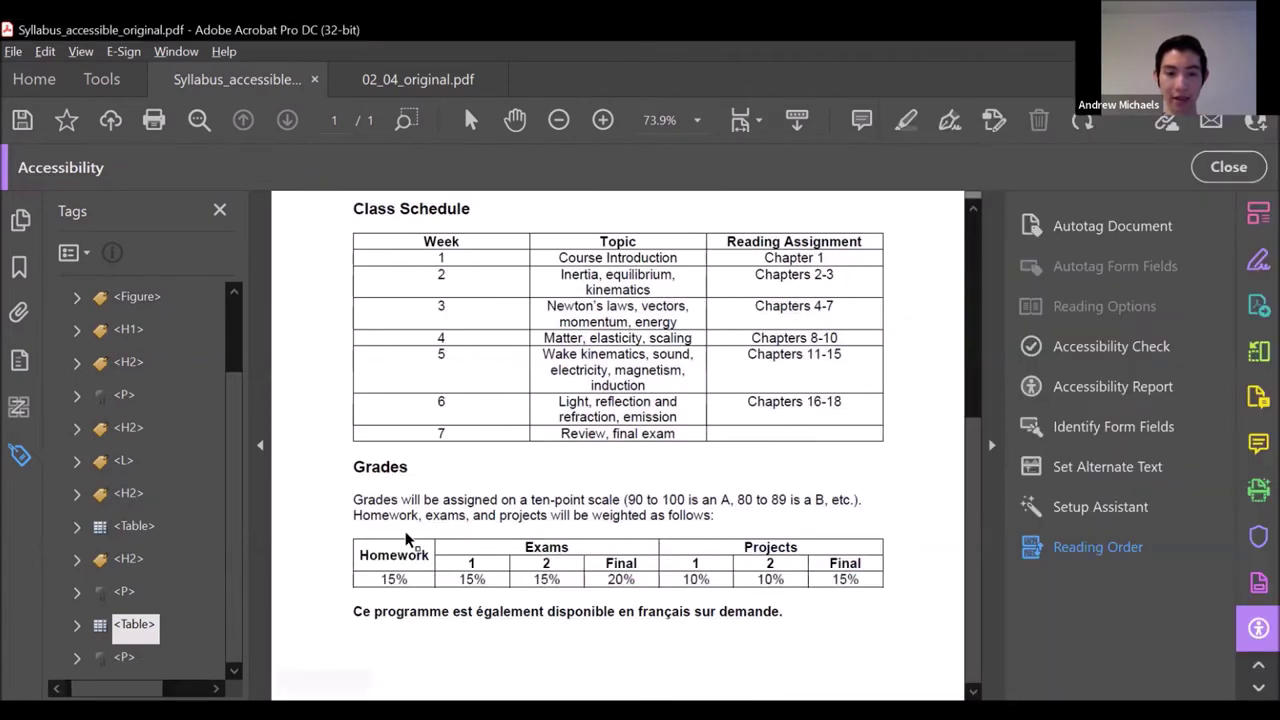
Expand the Grades table's THead and its row tag, and check which cell the first TH tag covers.
{"action": "left_click", "coordinate": [77, 625]}
{"action": "left_click", "coordinate": [145, 600]}
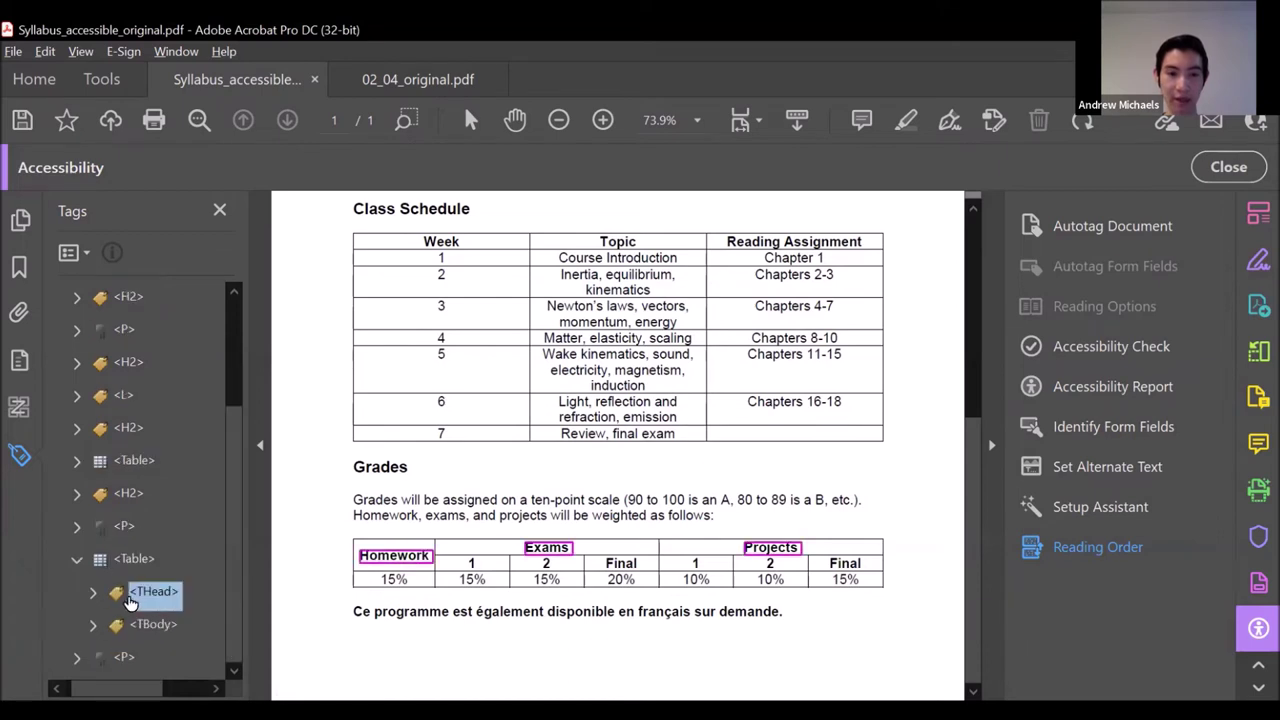
{"action": "left_click", "coordinate": [94, 592]}
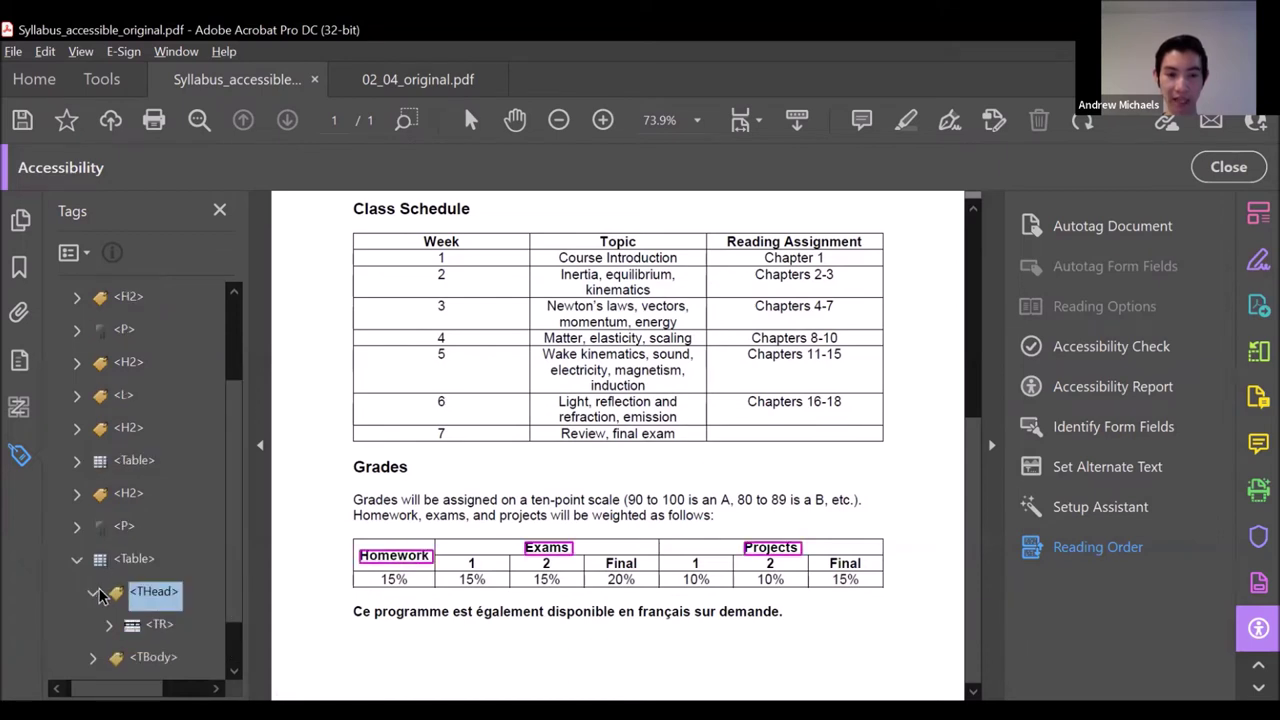
{"action": "scroll", "coordinate": [171, 600], "scroll_direction": "down", "scroll_amount": 1}
{"action": "left_click", "coordinate": [157, 594]}
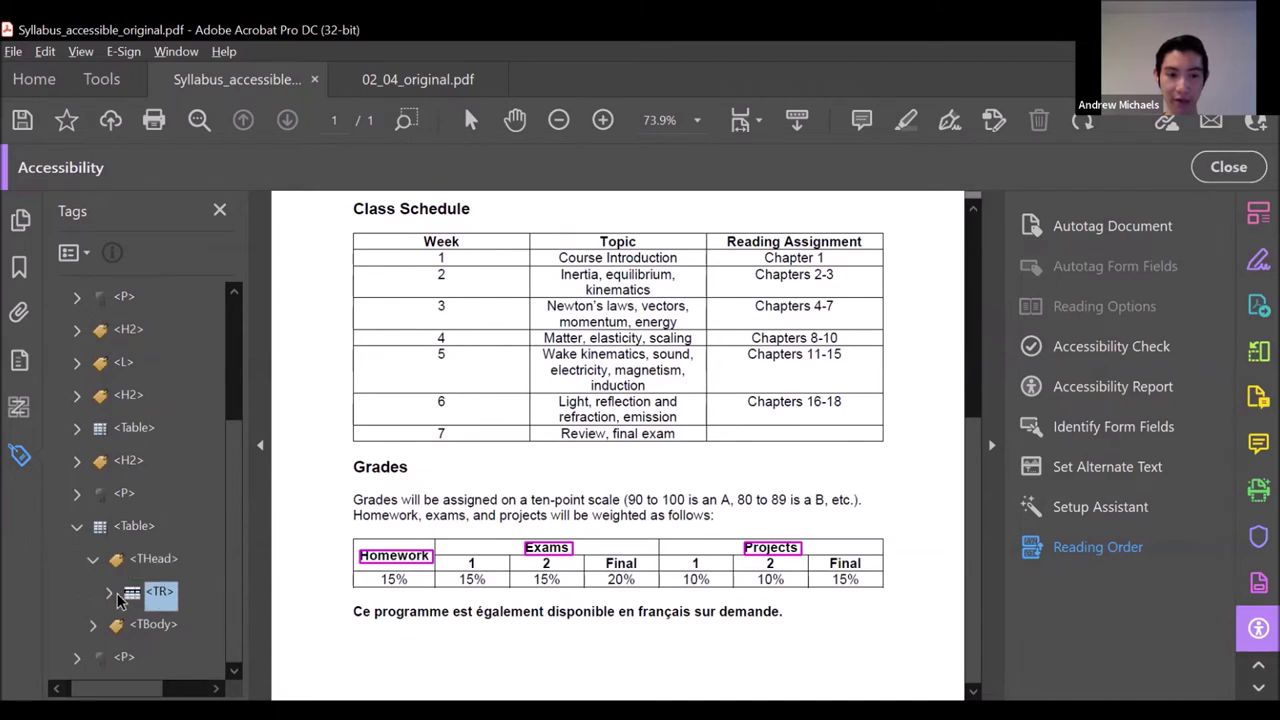
{"action": "left_click", "coordinate": [110, 594]}
{"action": "scroll", "coordinate": [115, 595], "scroll_direction": "down", "scroll_amount": 3}
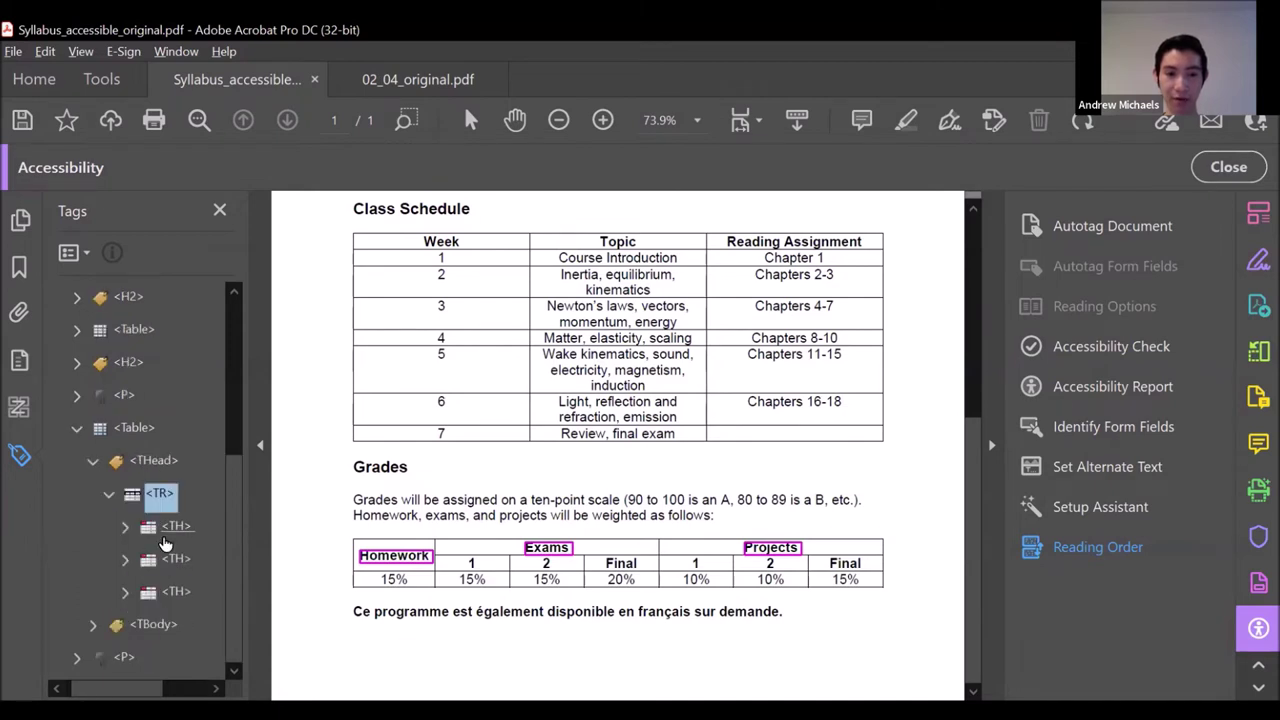
{"action": "left_click", "coordinate": [175, 528]}
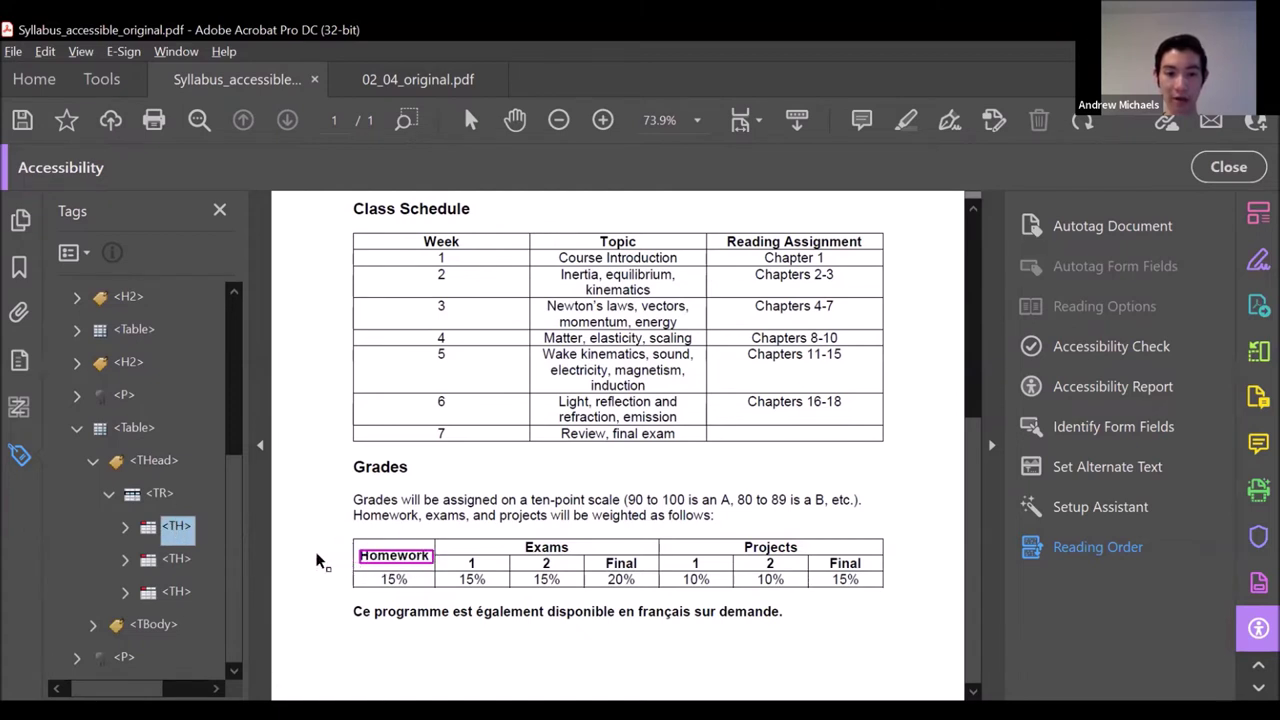
Add a new attribute object to the Homework header cell's tag in the Grades table.
{"action": "right_click", "coordinate": [177, 530]}
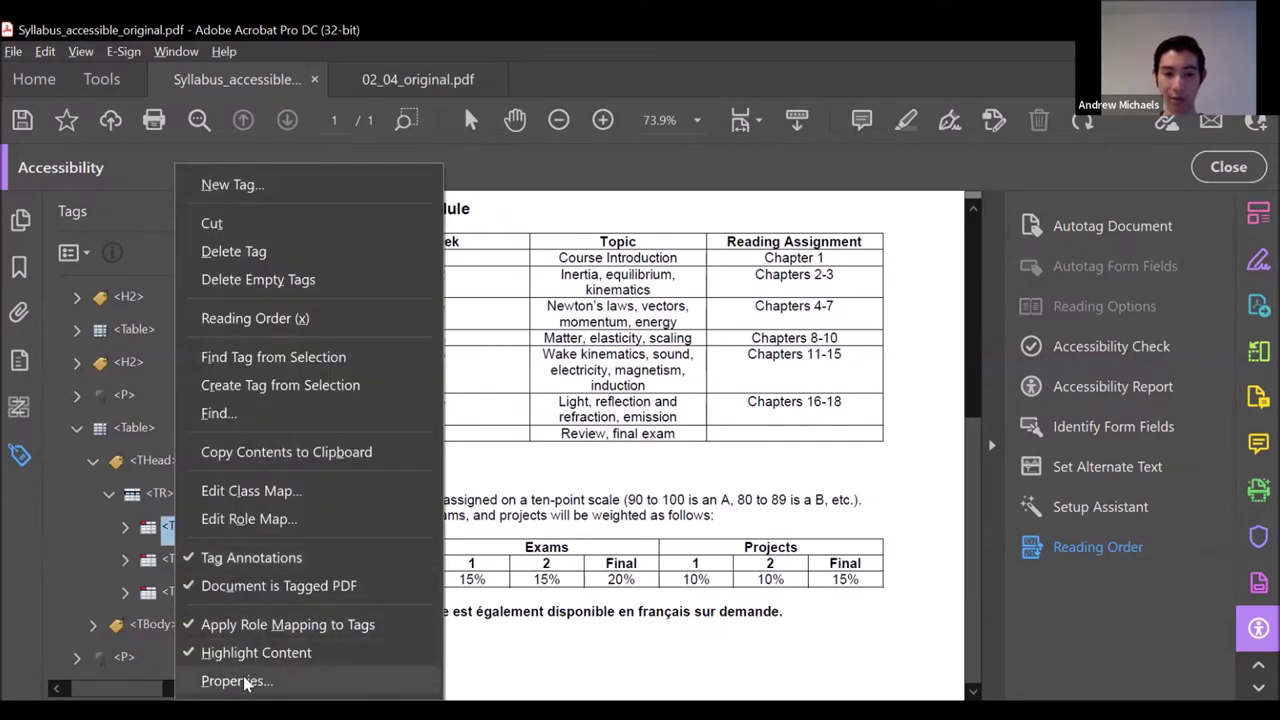
{"action": "left_click", "coordinate": [237, 681]}
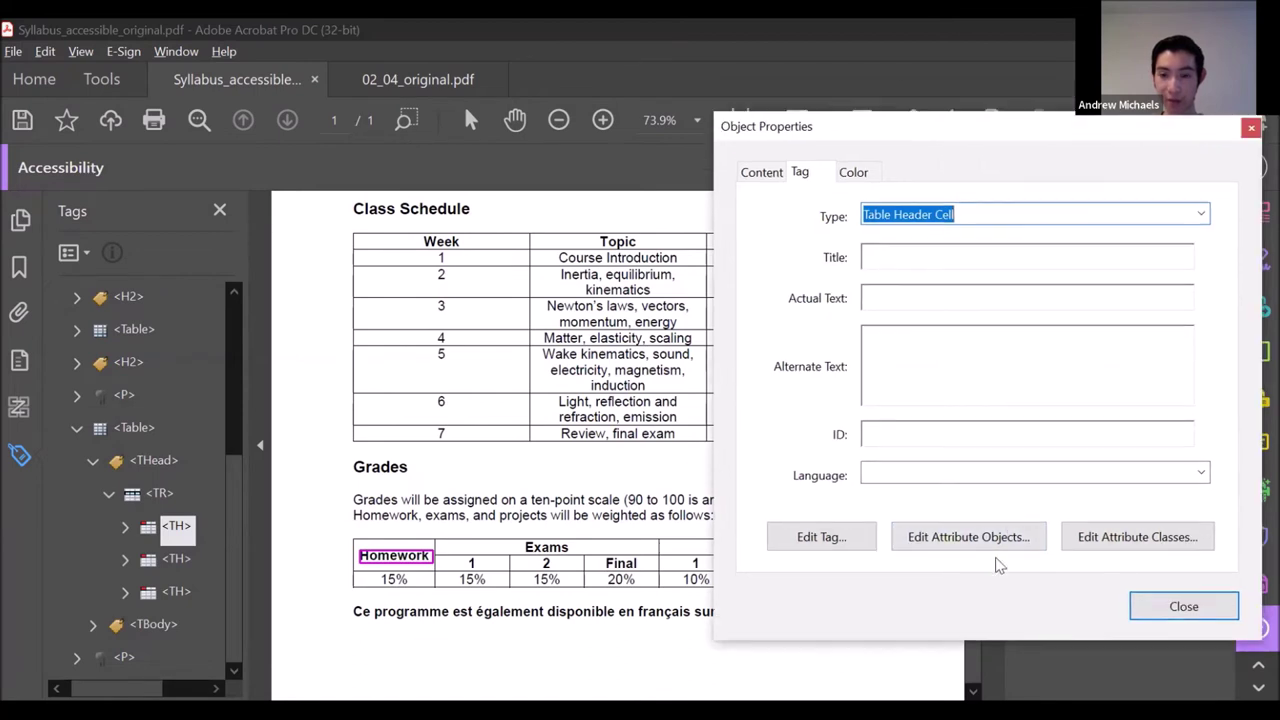
{"action": "left_click", "coordinate": [985, 538]}
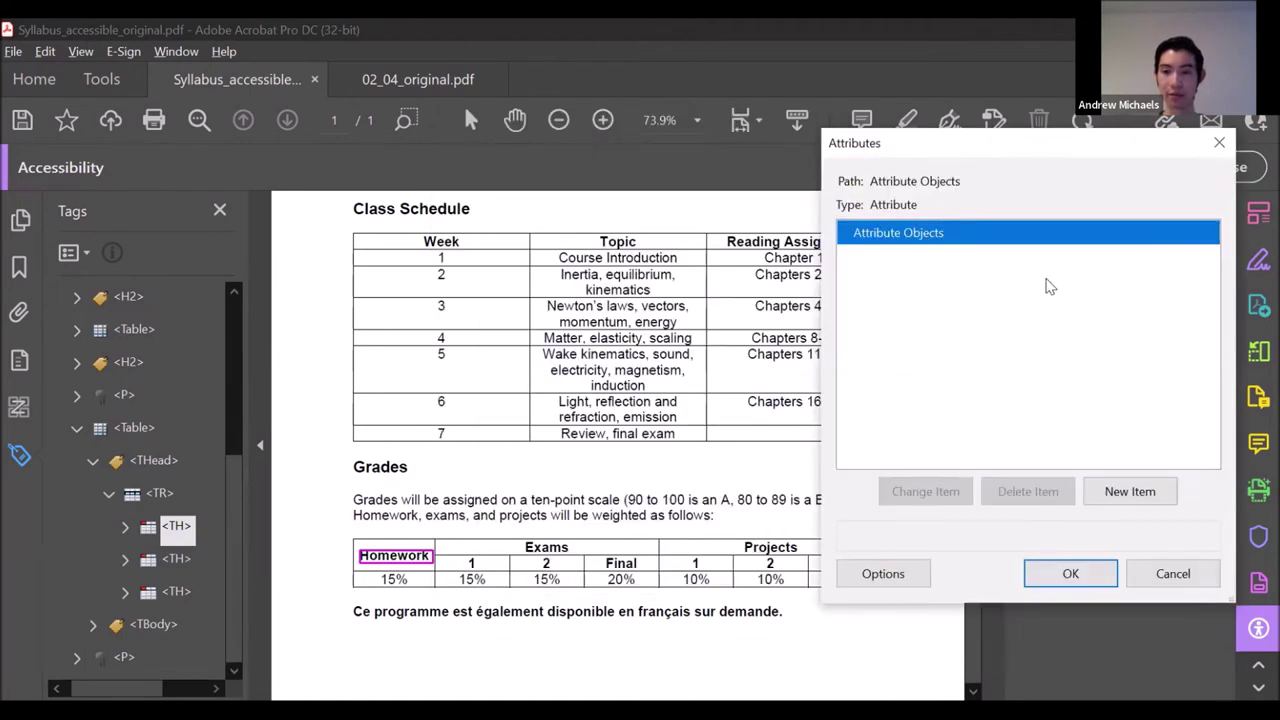
{"action": "left_click", "coordinate": [1137, 493]}
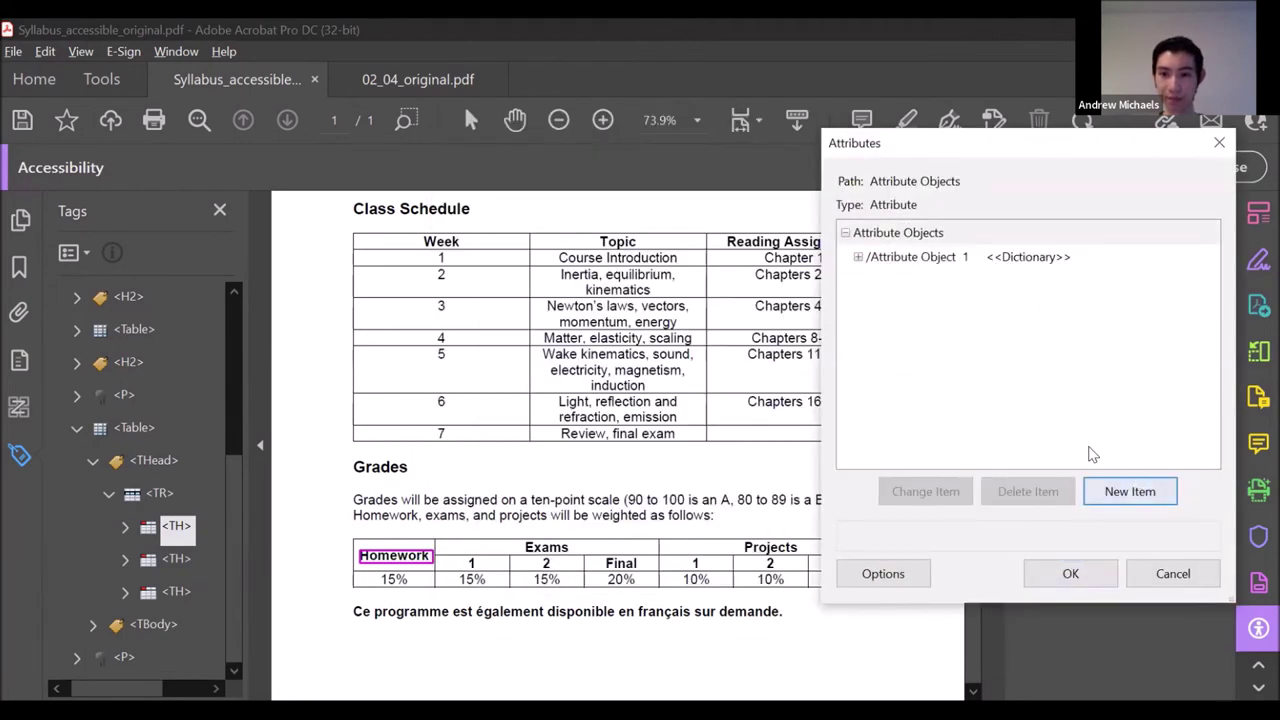
Expand Attribute Object 1 of the Homework header and change its O entry to Table.
{"action": "left_click", "coordinate": [925, 262]}
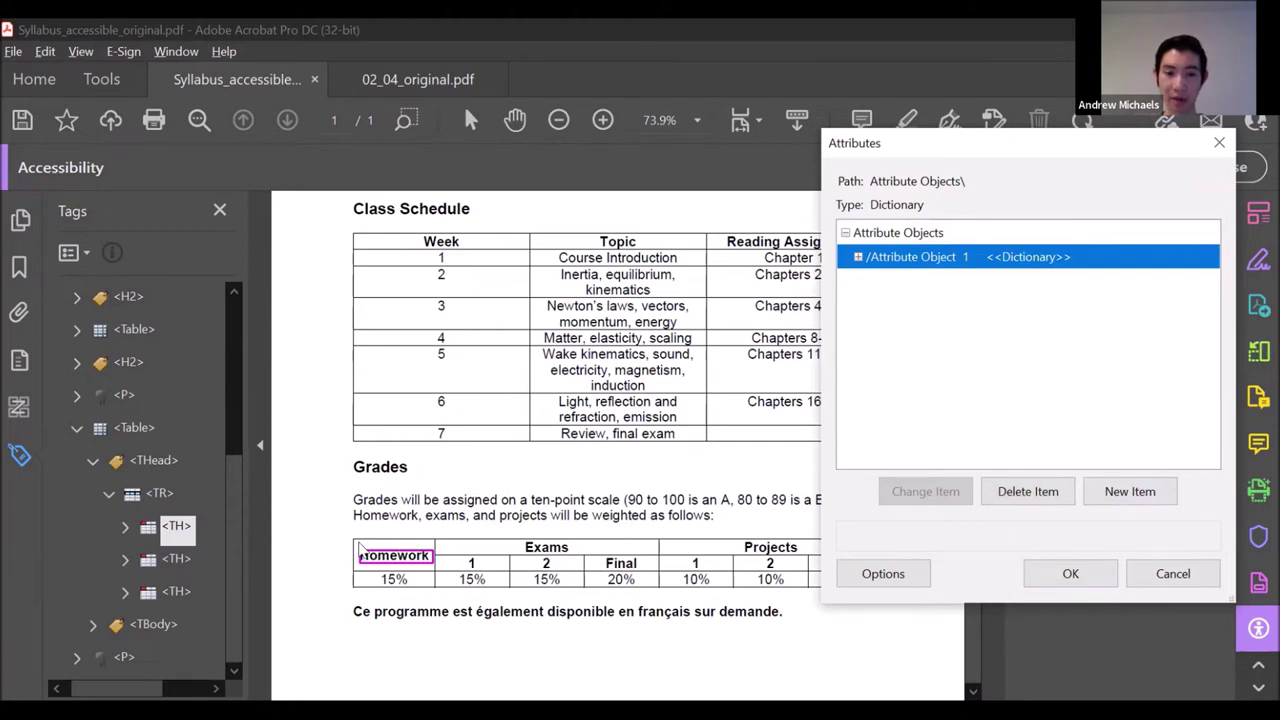
{"action": "left_click", "coordinate": [858, 258]}
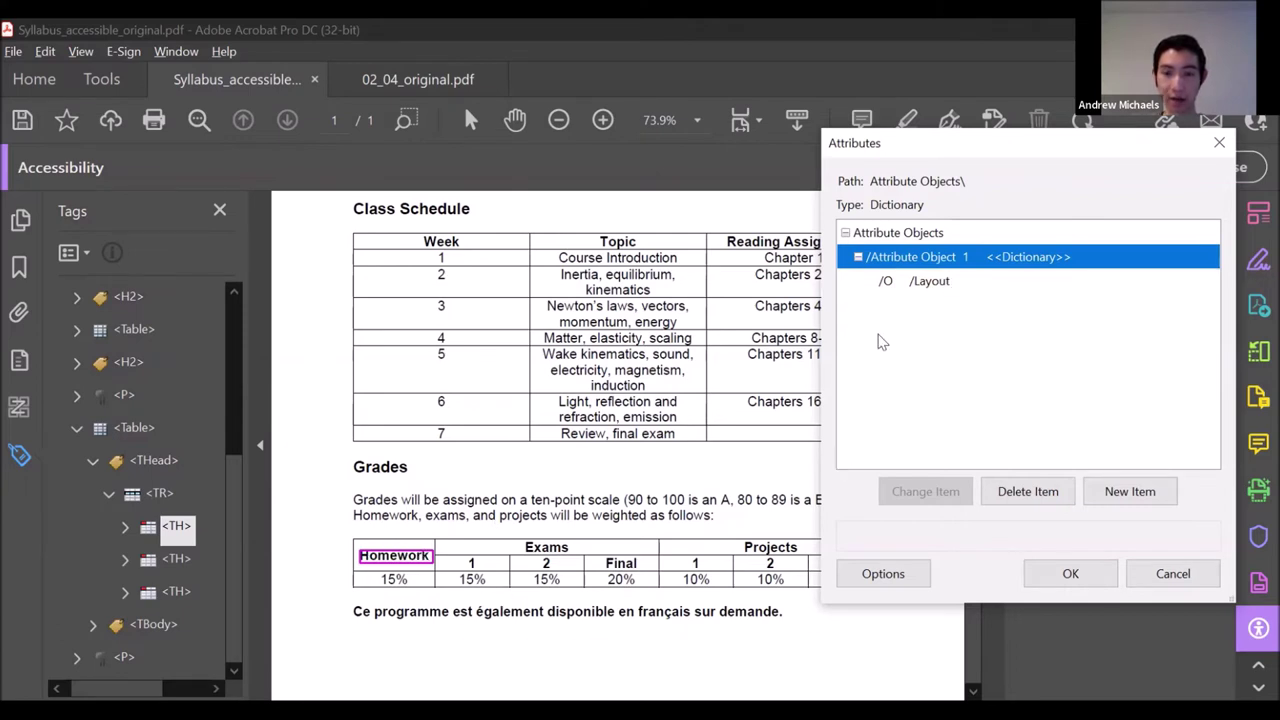
{"action": "left_click", "coordinate": [928, 286]}
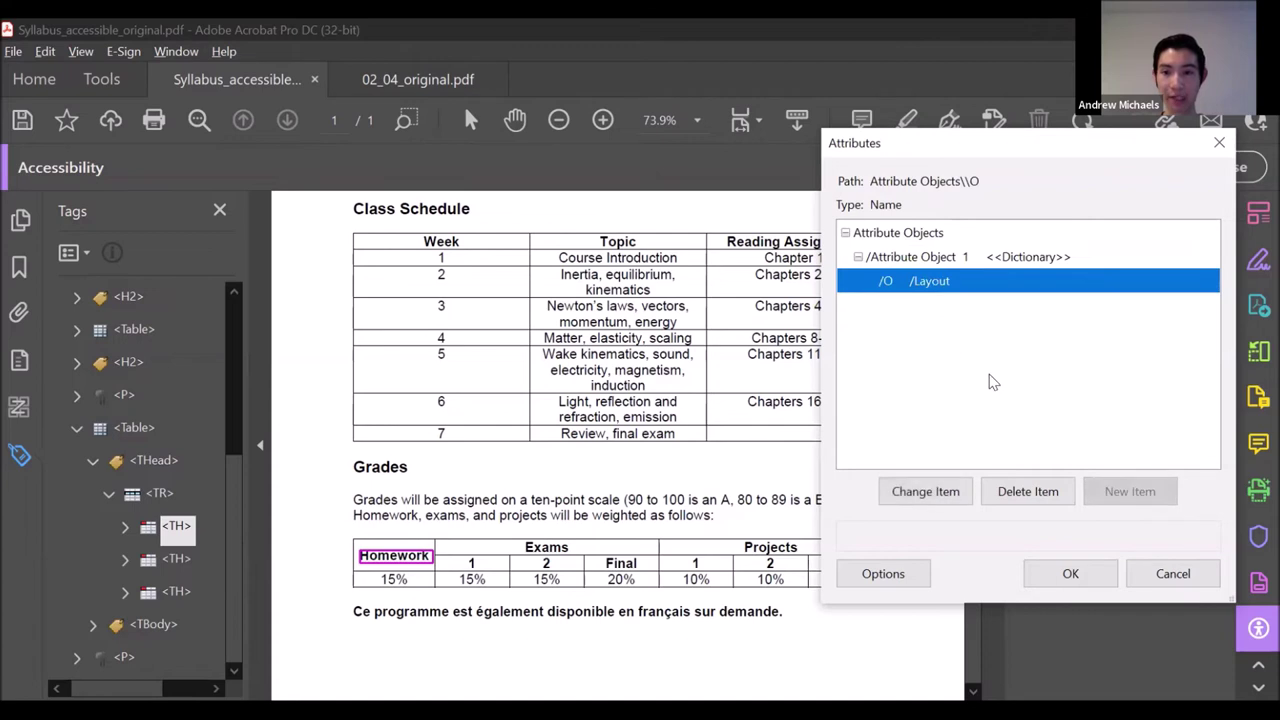
{"action": "left_click", "coordinate": [923, 492]}
{"action": "type", "text": "Table"}
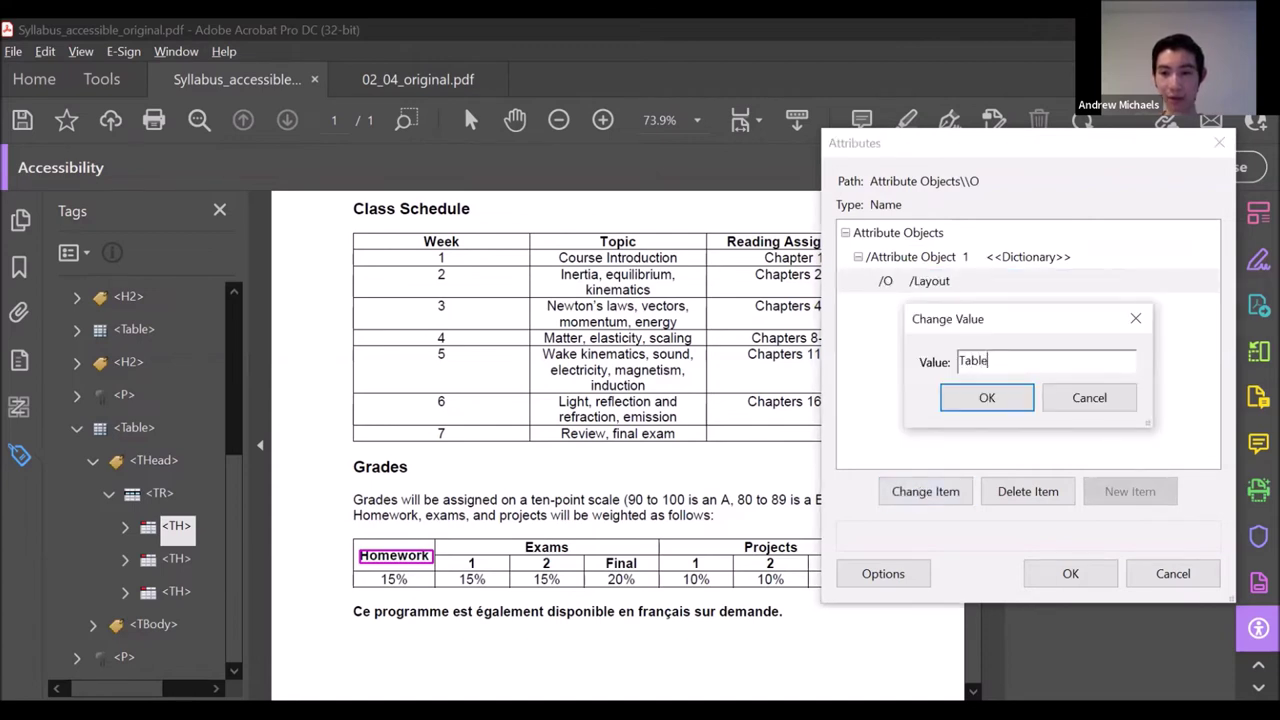
{"action": "left_click", "coordinate": [1000, 400]}
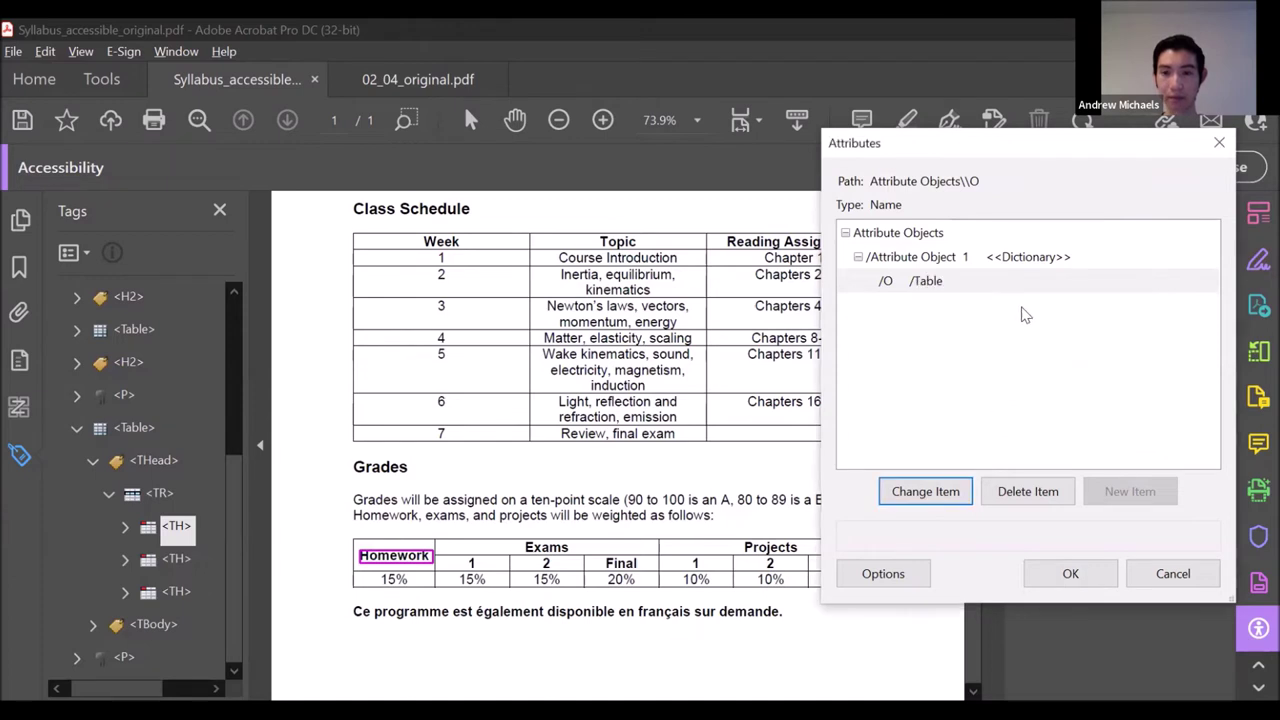
Add a Scope key with the value Column and value type Name to the Homework header's attribute object.
{"action": "left_click", "coordinate": [1008, 260]}
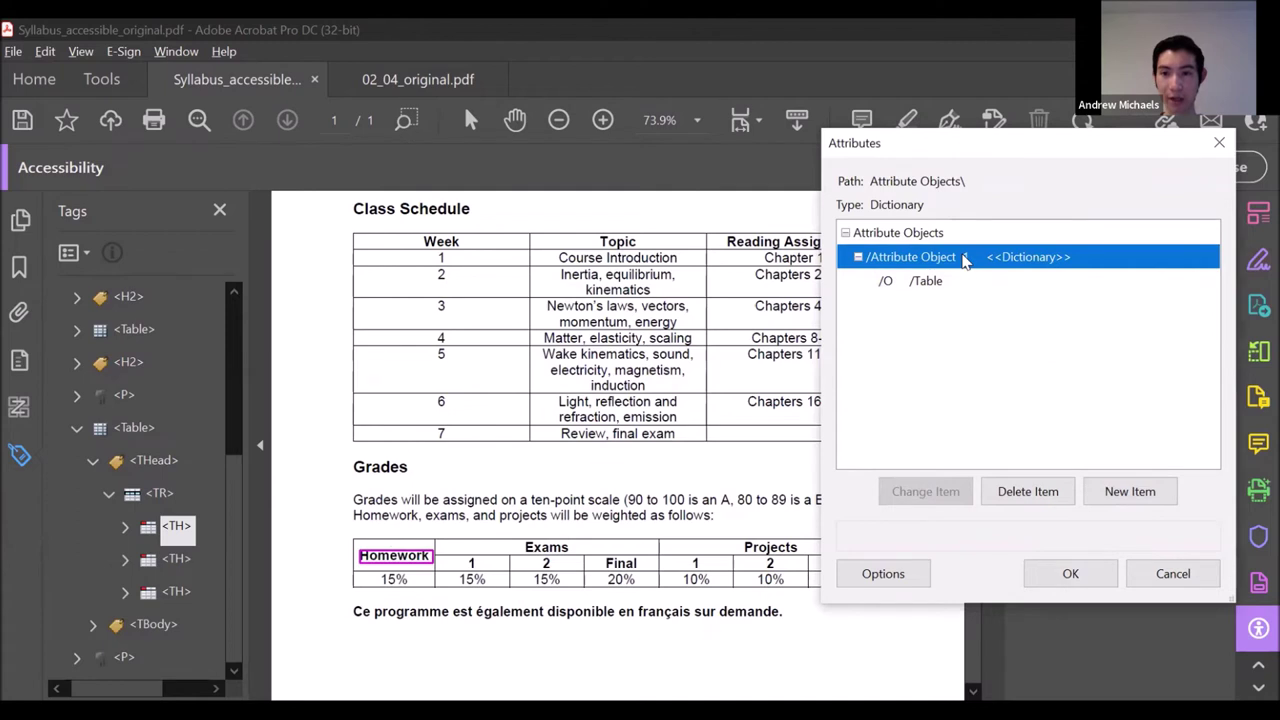
{"action": "left_click", "coordinate": [1118, 489]}
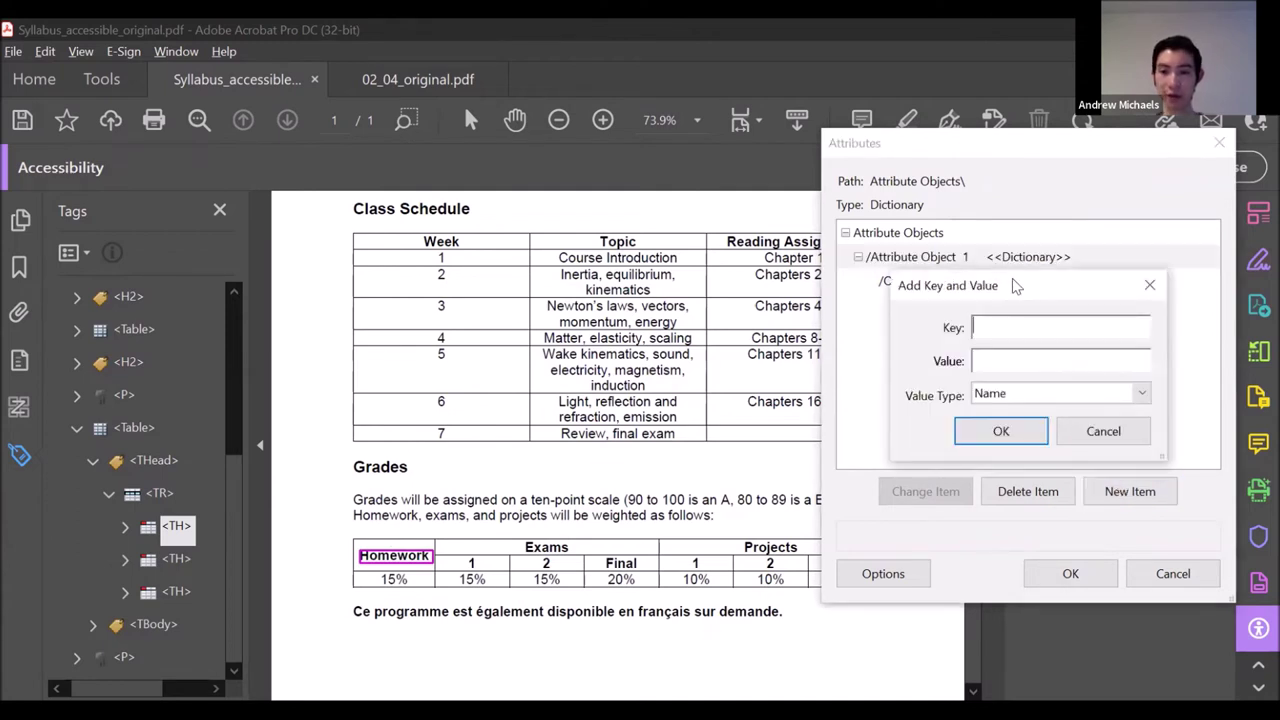
{"action": "left_click", "coordinate": [972, 325]}
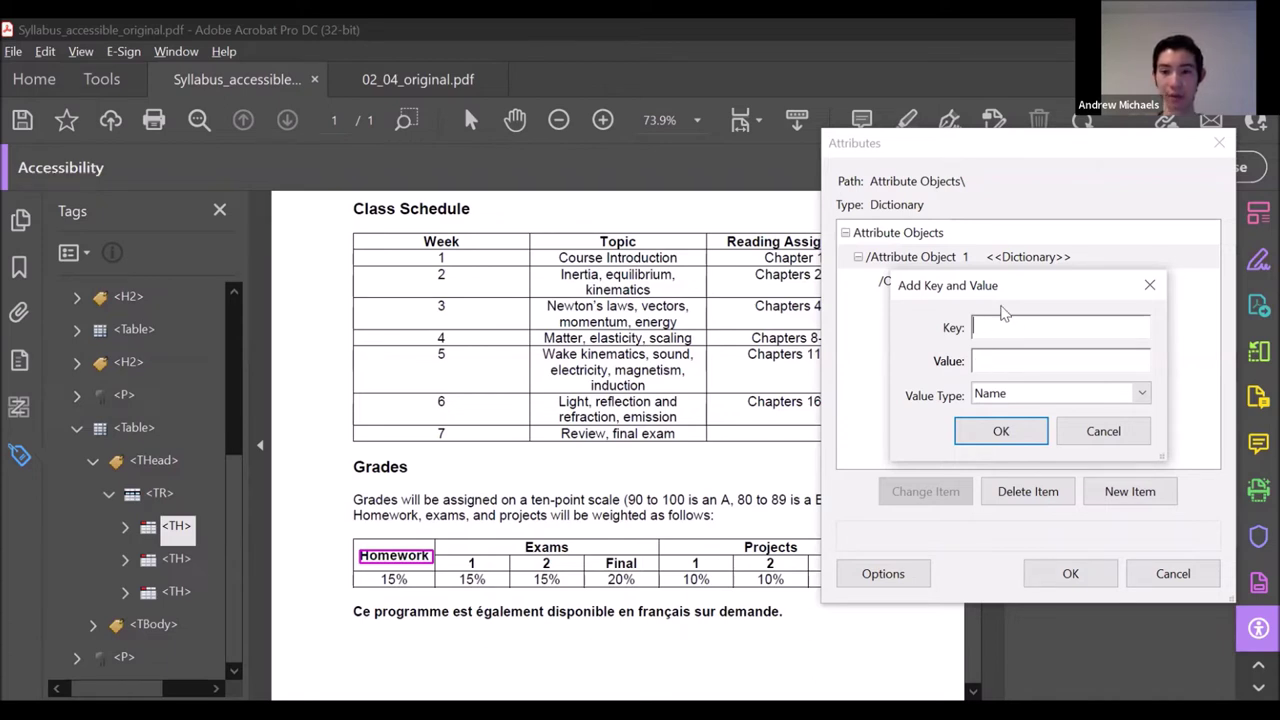
{"action": "type", "text": "Scope"}
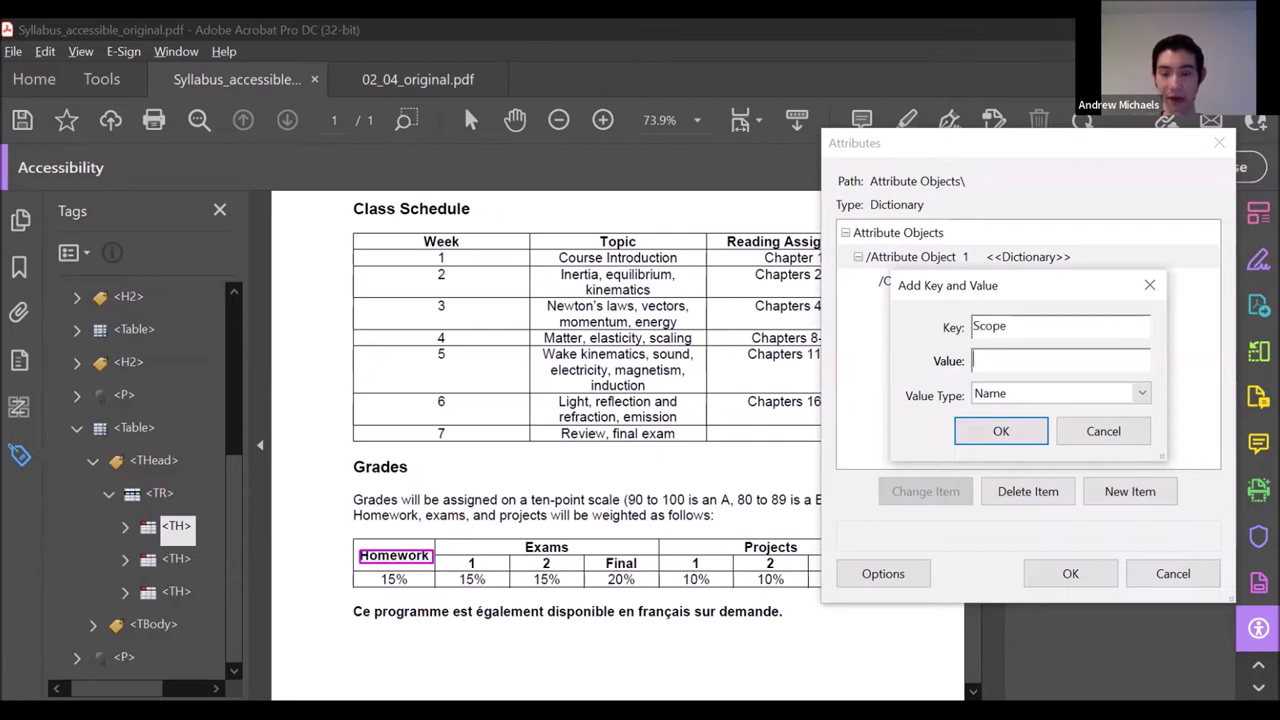
{"action": "type", "text": "Column"}
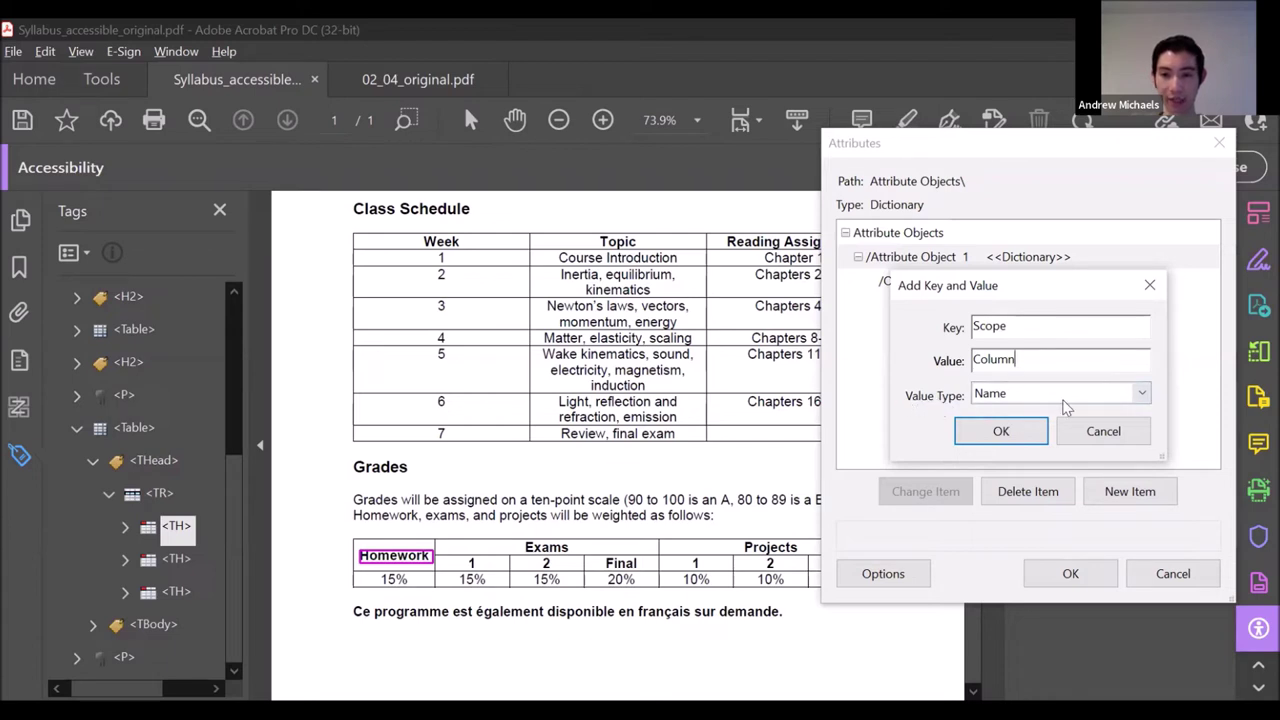
{"action": "left_click", "coordinate": [1003, 432]}
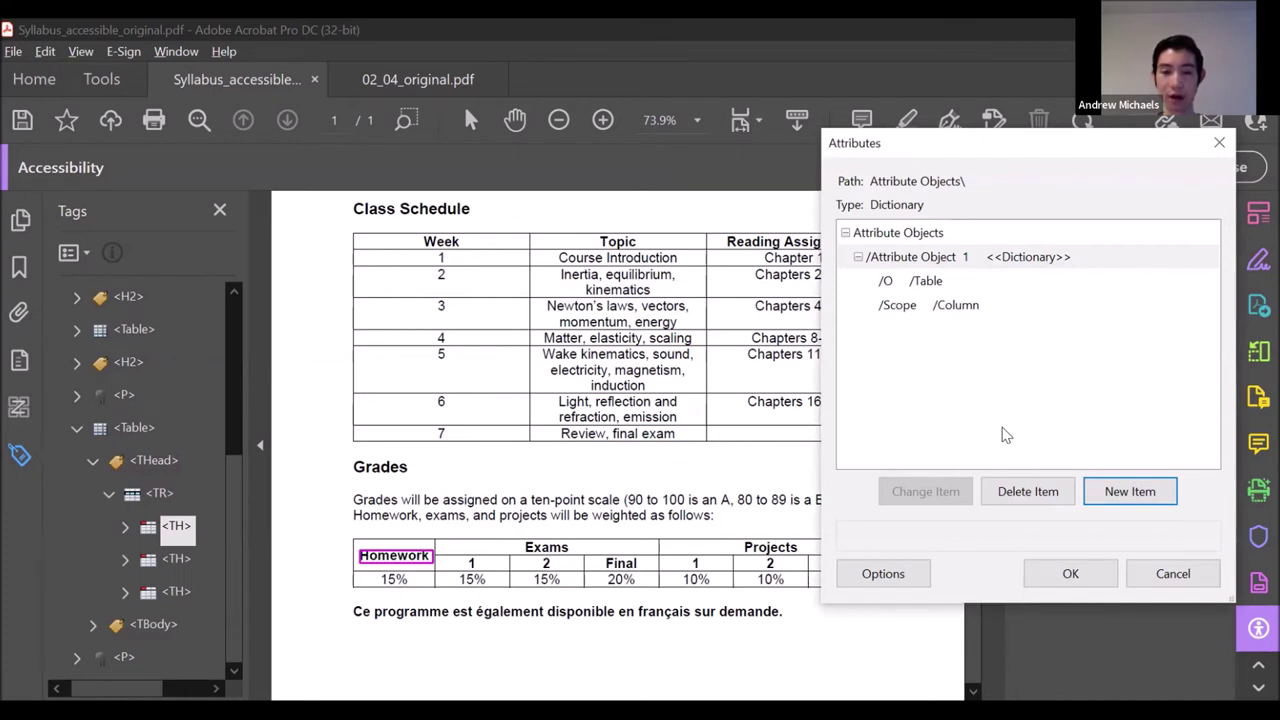
Add a ColSpan key with the integer value 1 to the Homework header's attribute object.
{"action": "left_click", "coordinate": [935, 262]}
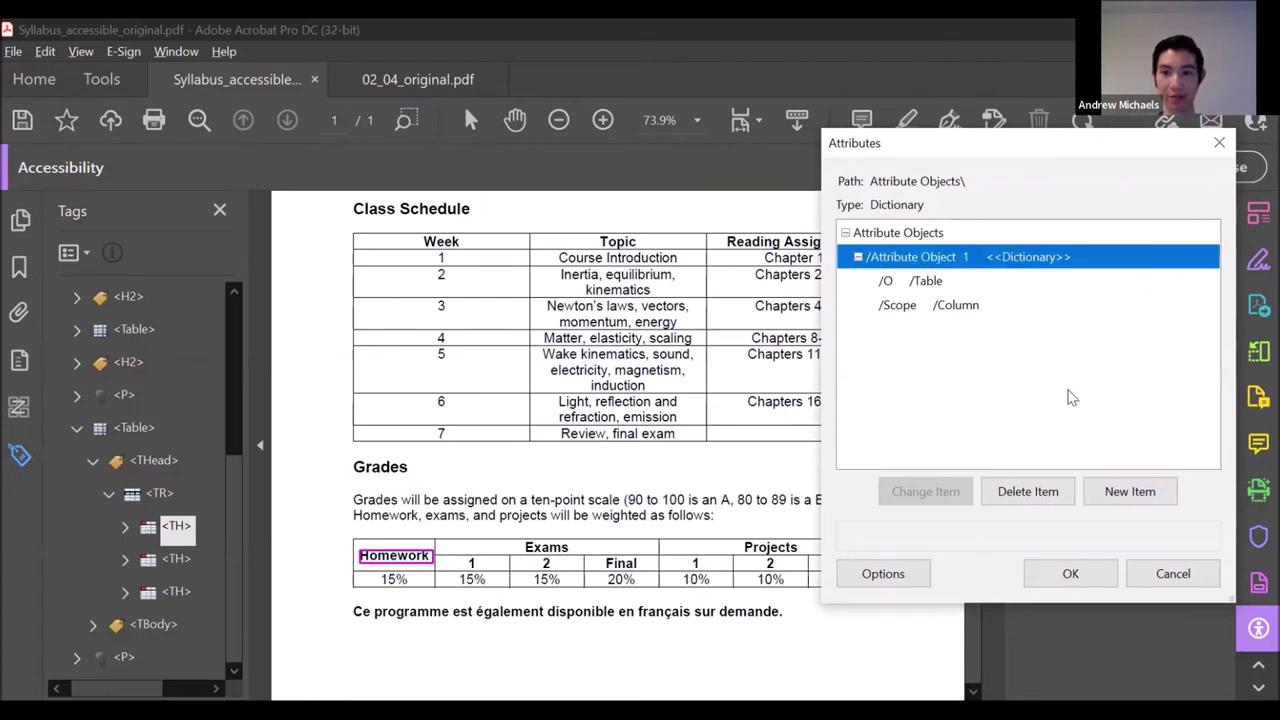
{"action": "left_click", "coordinate": [1128, 490]}
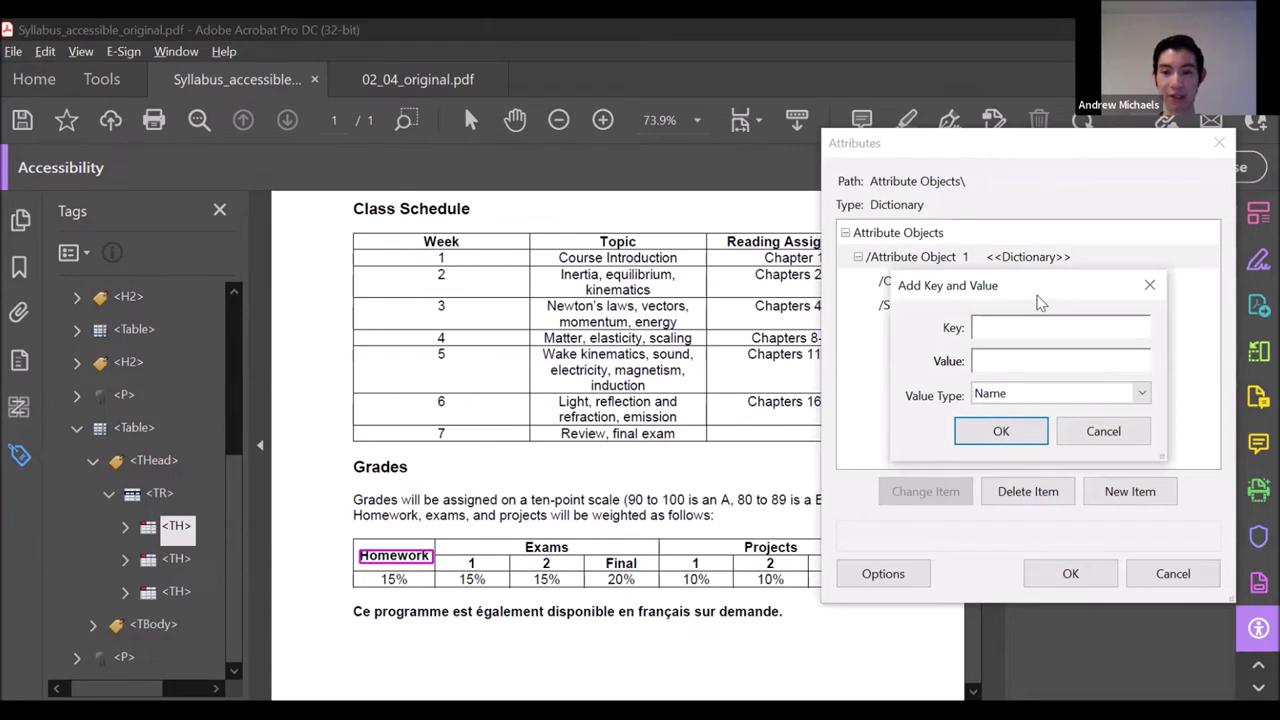
{"action": "type", "text": "ColSpan"}
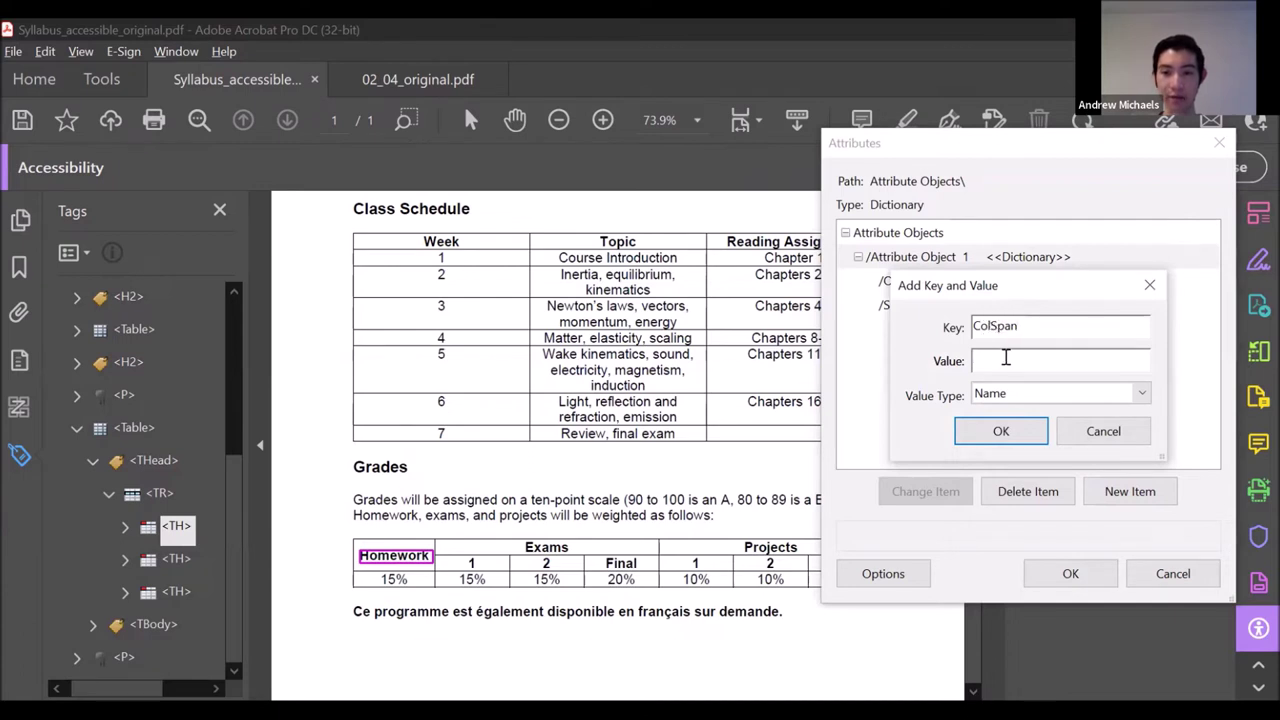
{"action": "type", "text": "1"}
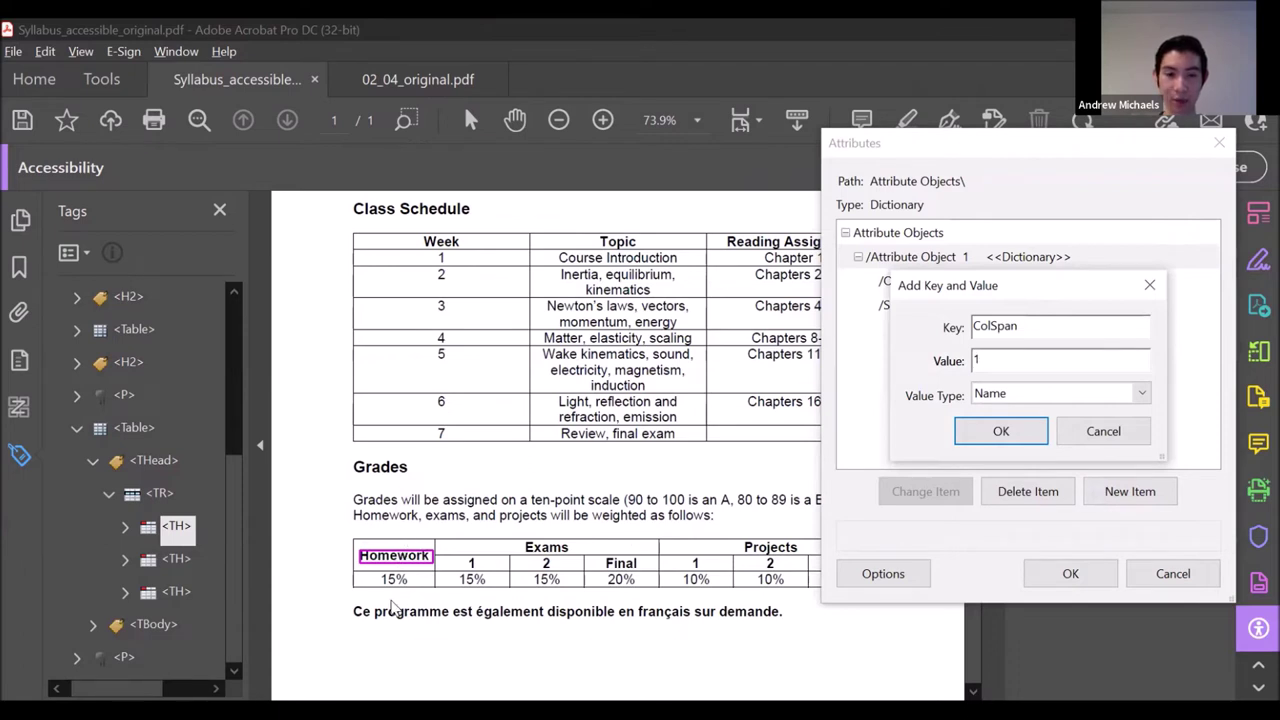
{"action": "left_click", "coordinate": [1025, 395]}
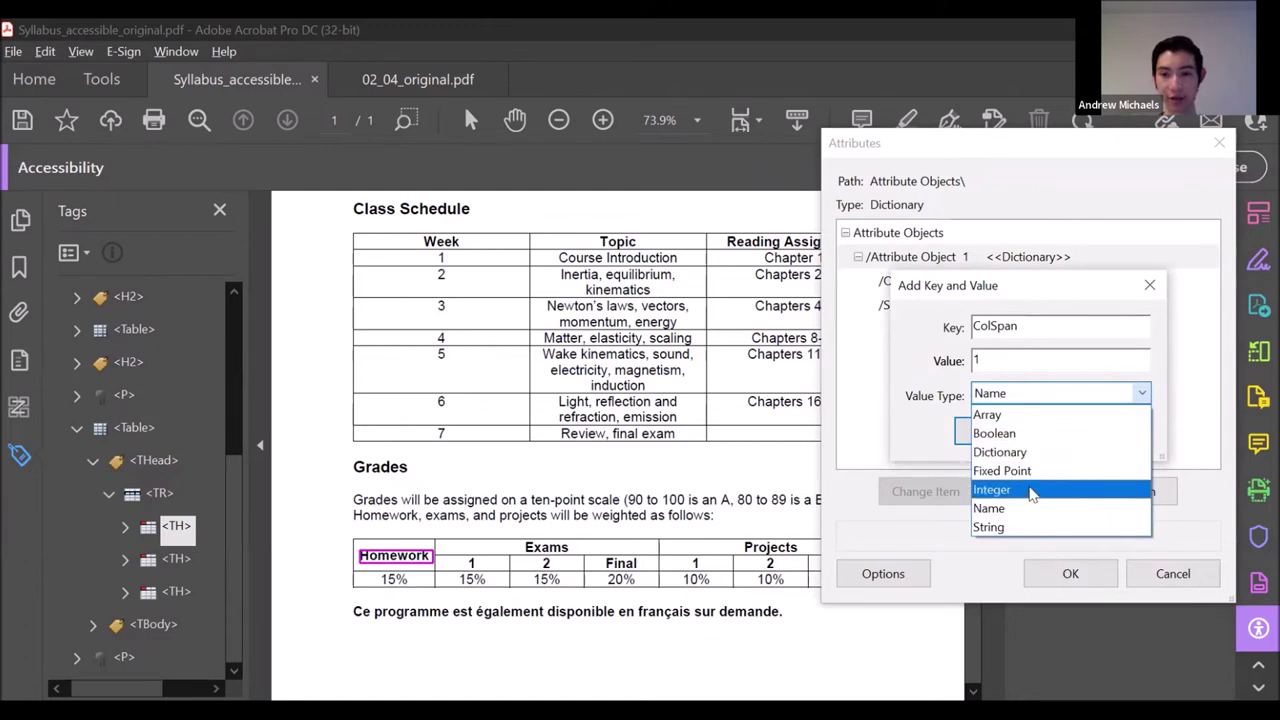
{"action": "left_click", "coordinate": [1031, 487]}
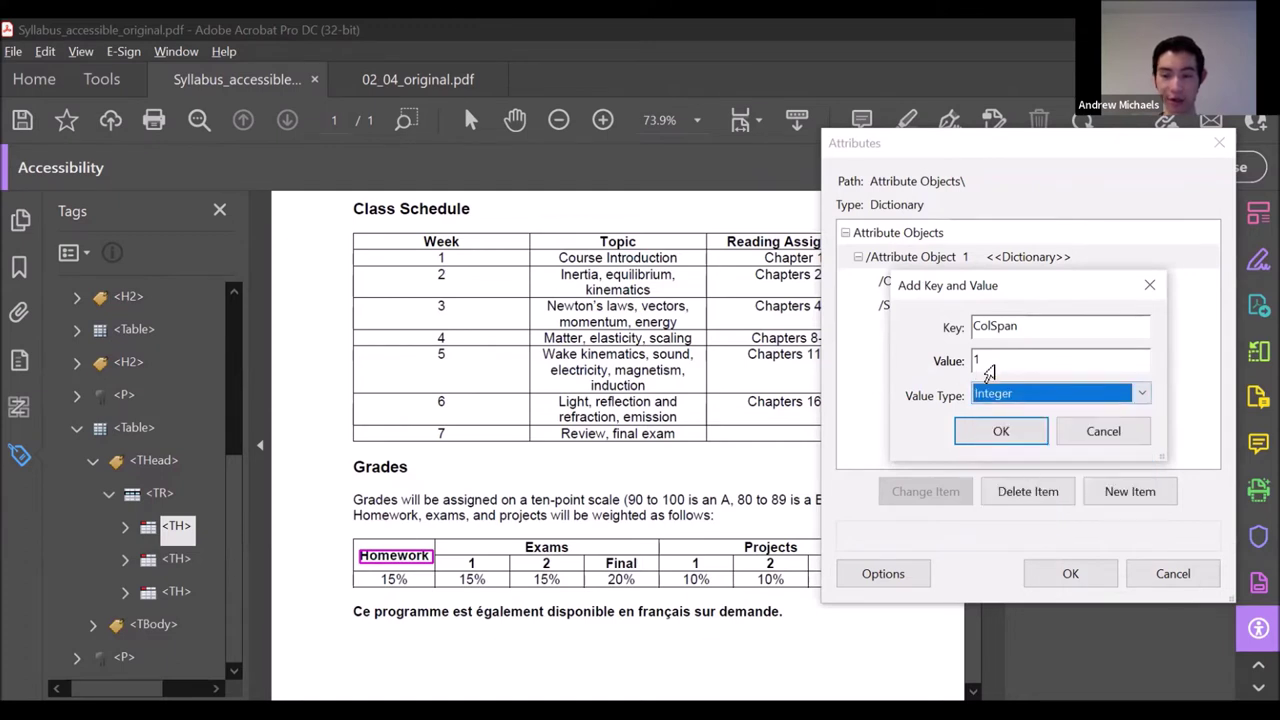
{"action": "left_click", "coordinate": [1004, 434]}
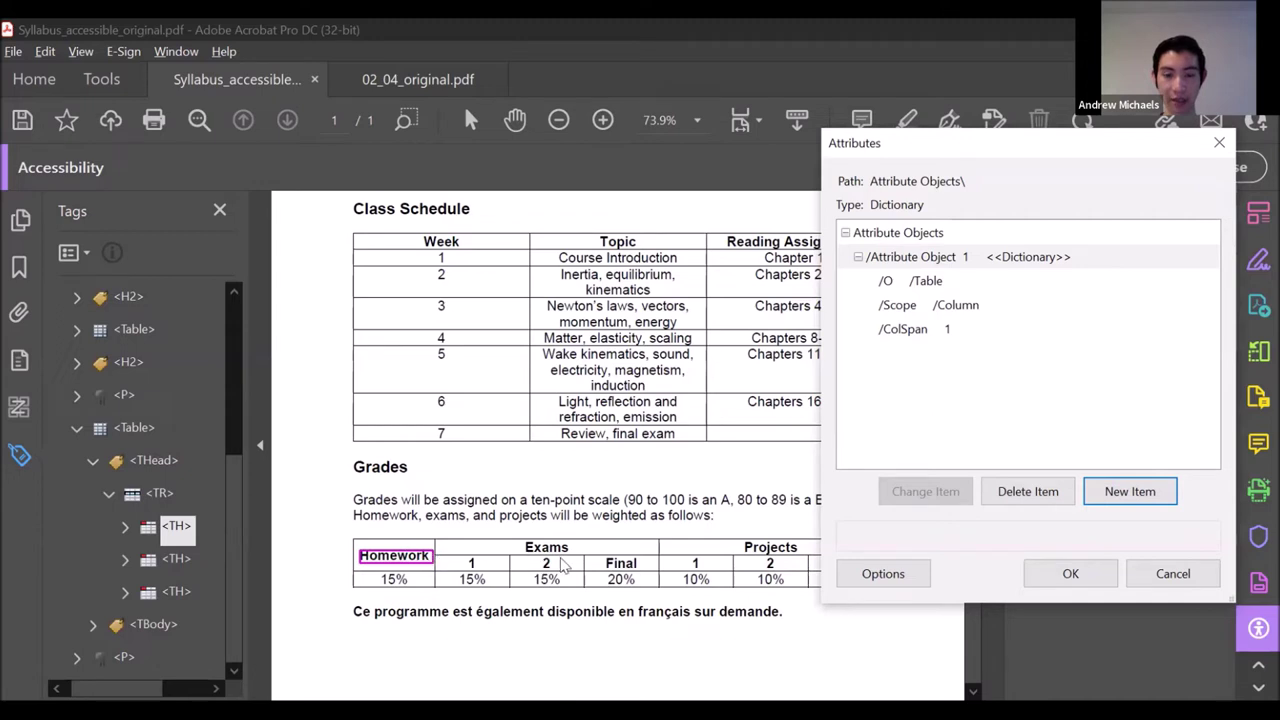
Add a RowSpan key with the integer value 2 to the Homework header's attribute object, then apply the attributes and close the tag properties.
{"action": "left_click", "coordinate": [1030, 262]}
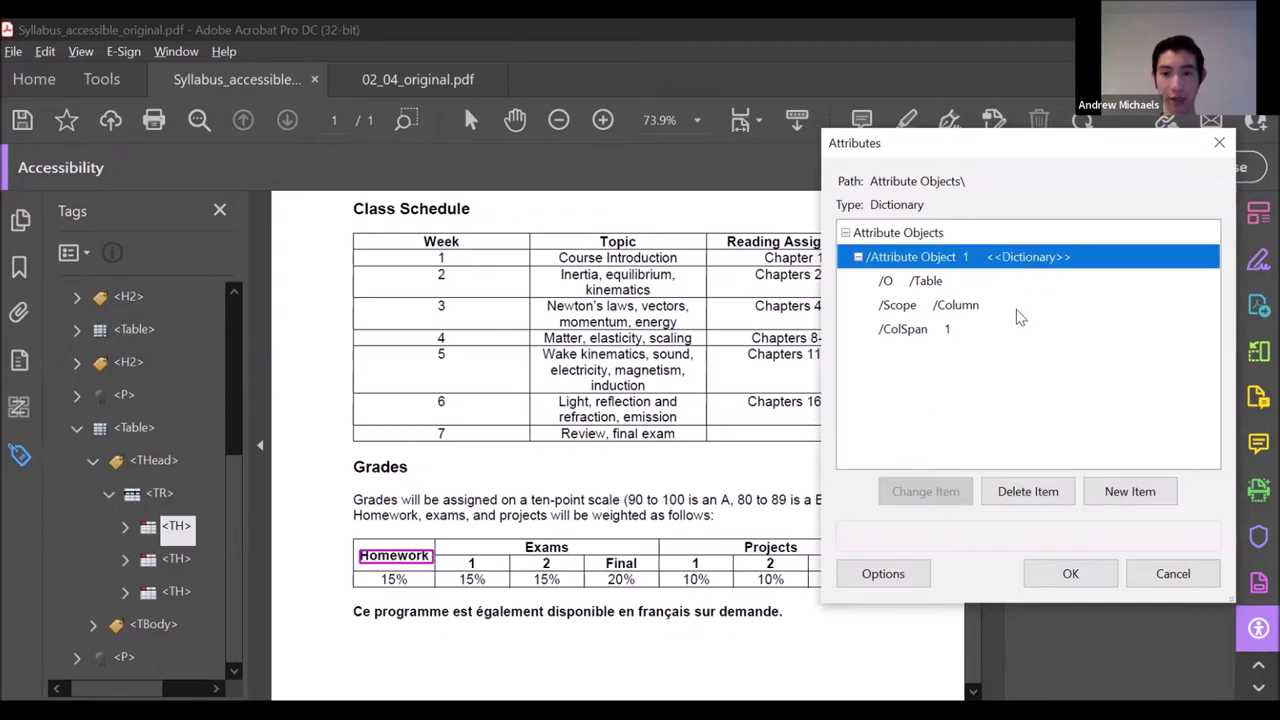
{"action": "left_click", "coordinate": [1118, 490]}
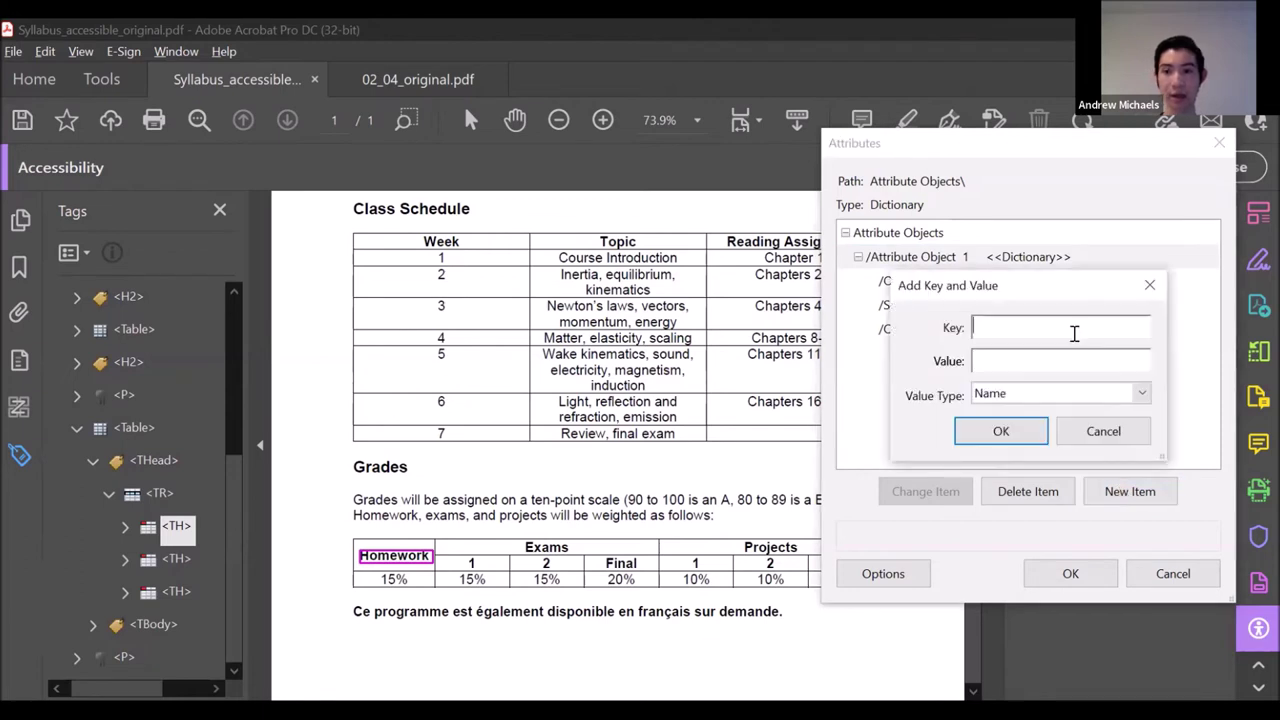
{"action": "type", "text": "RowSpan"}
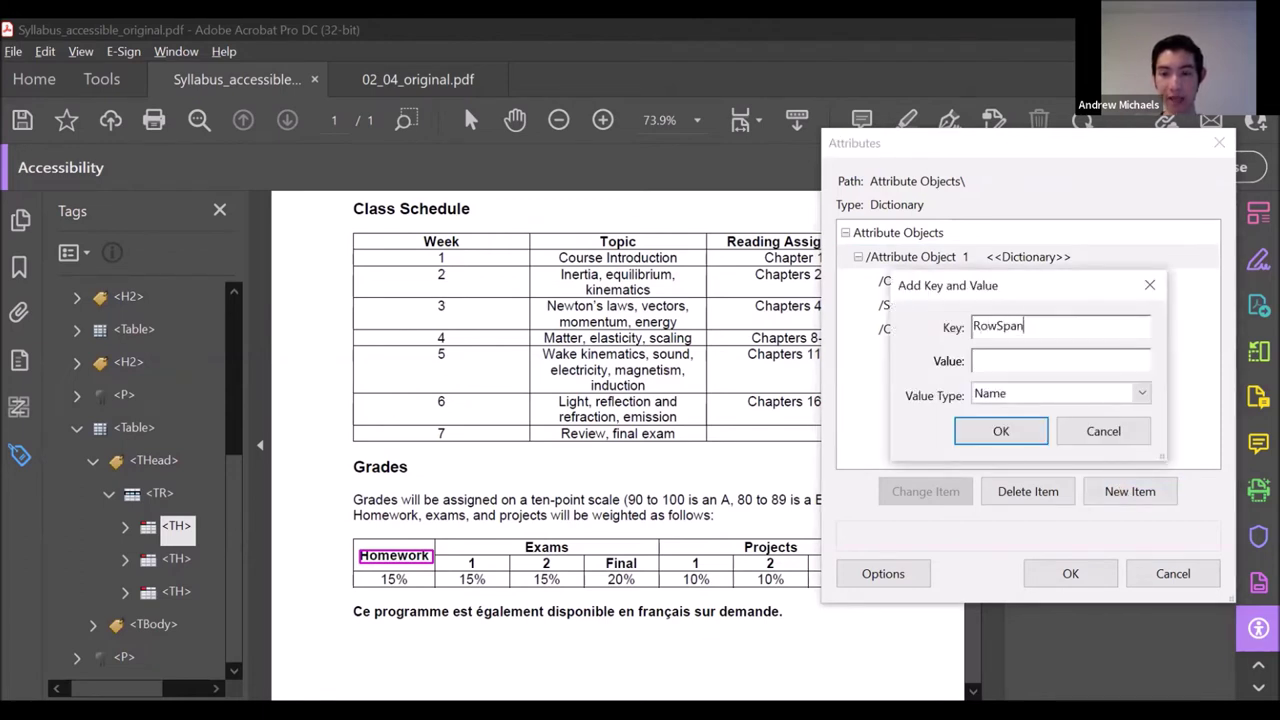
{"action": "left_click", "coordinate": [1143, 394]}
{"action": "left_click", "coordinate": [1012, 489]}
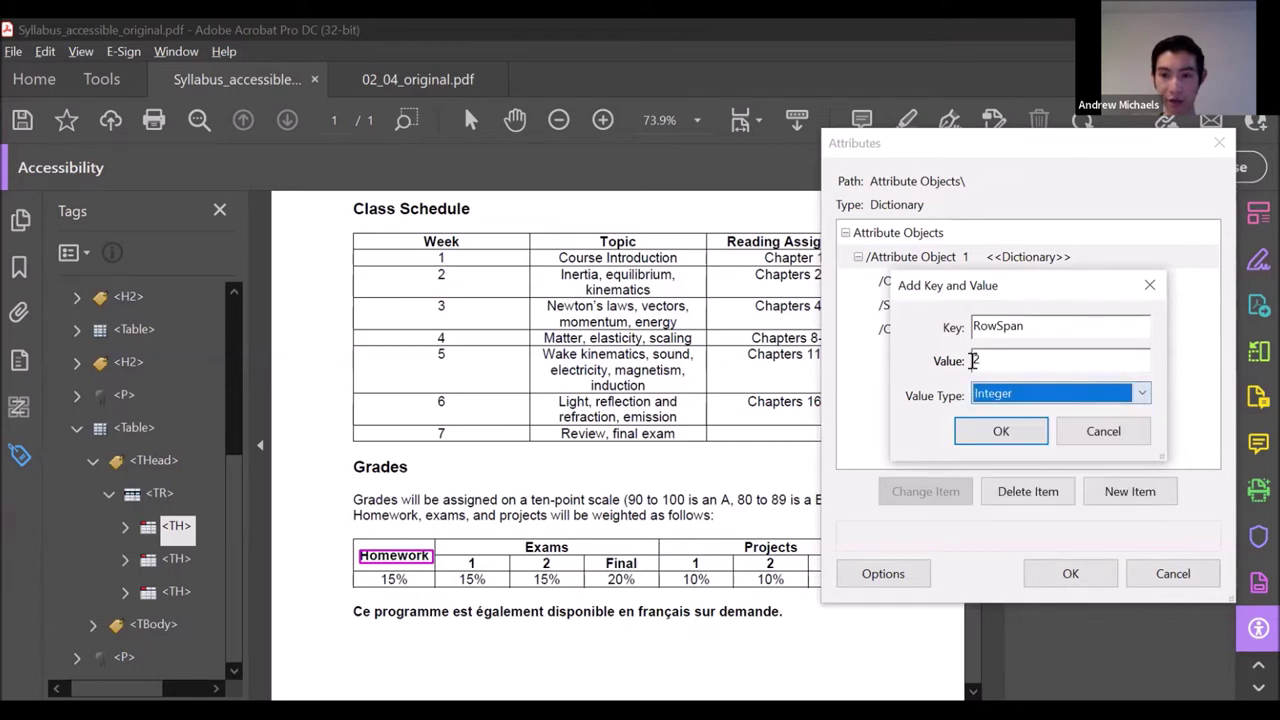
{"action": "left_click", "coordinate": [1001, 431]}
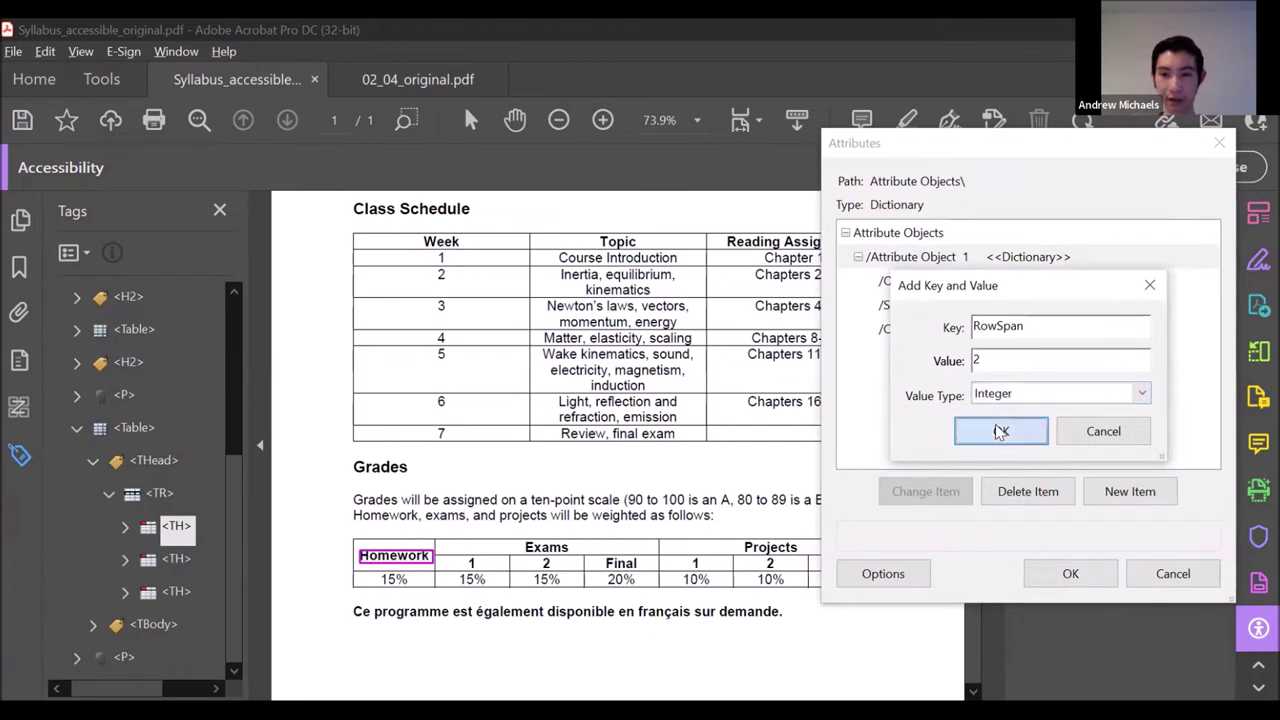
{"action": "left_click", "coordinate": [1070, 574]}
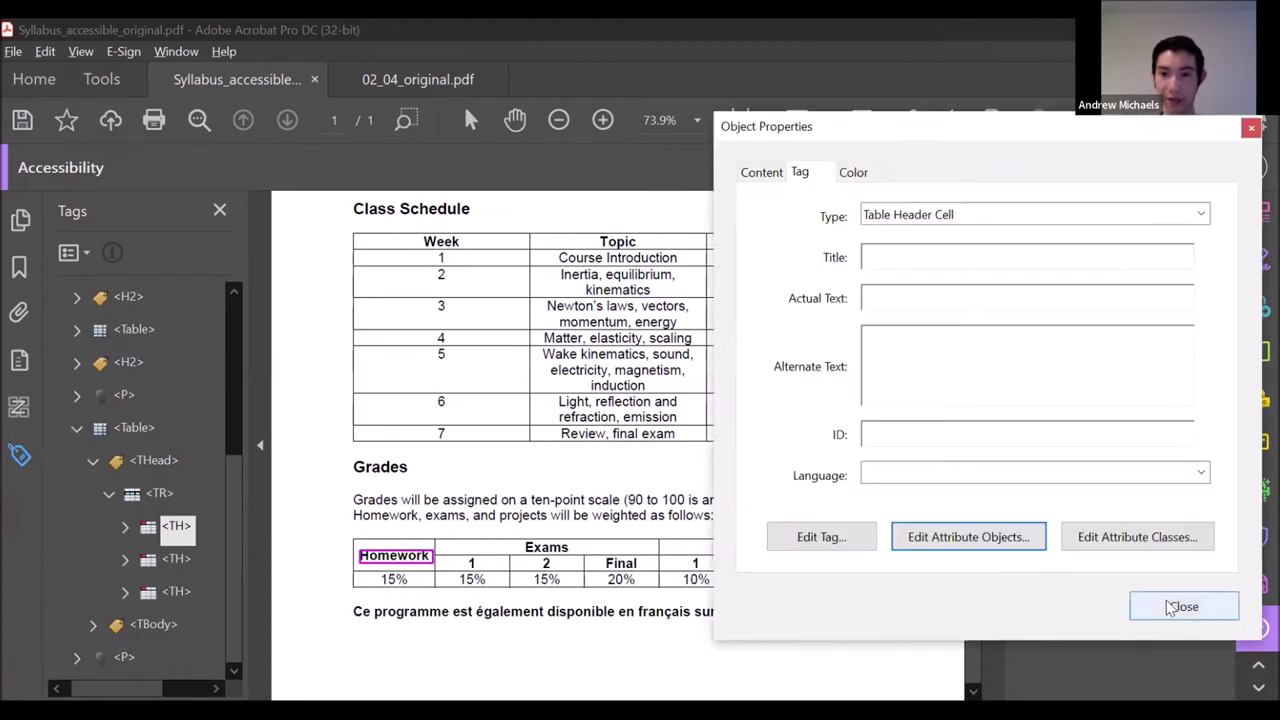
{"action": "left_click", "coordinate": [1172, 607]}
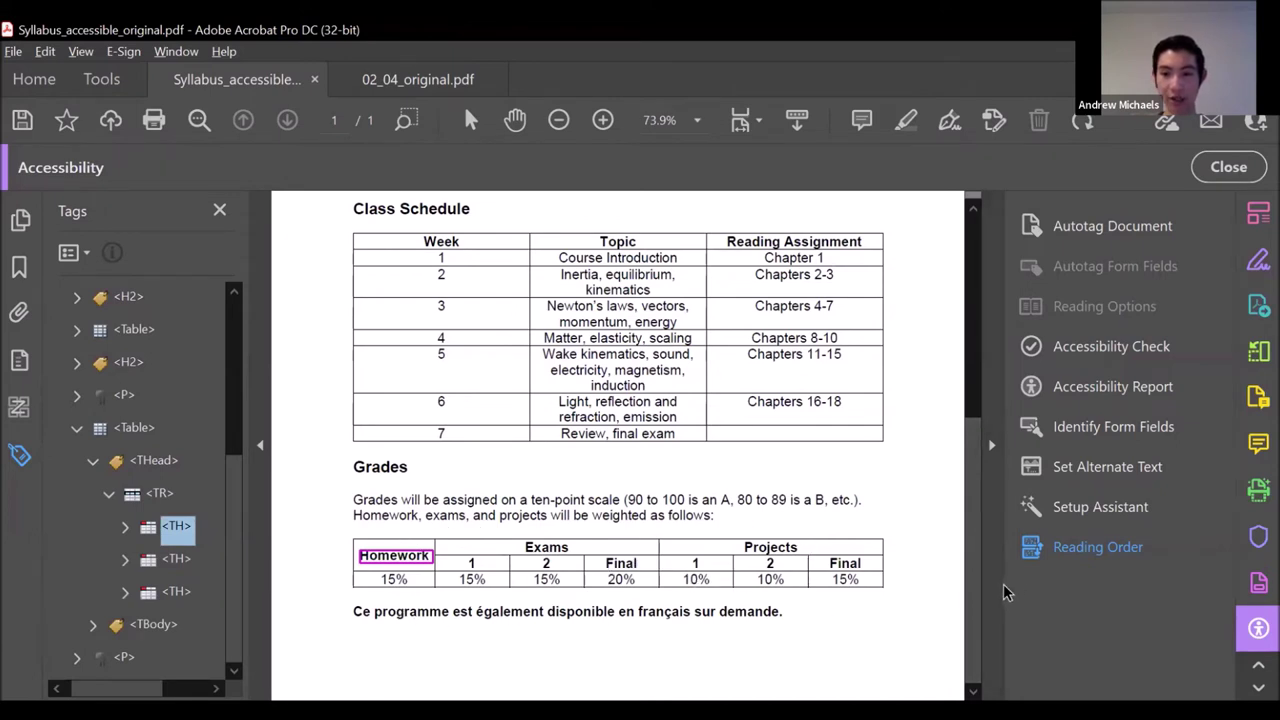
View the Grades table in the Table Editor through Reading Order to check the Homework header cell, then leave Reading Order.
{"action": "left_click", "coordinate": [1110, 554]}
{"action": "left_click", "coordinate": [522, 554]}
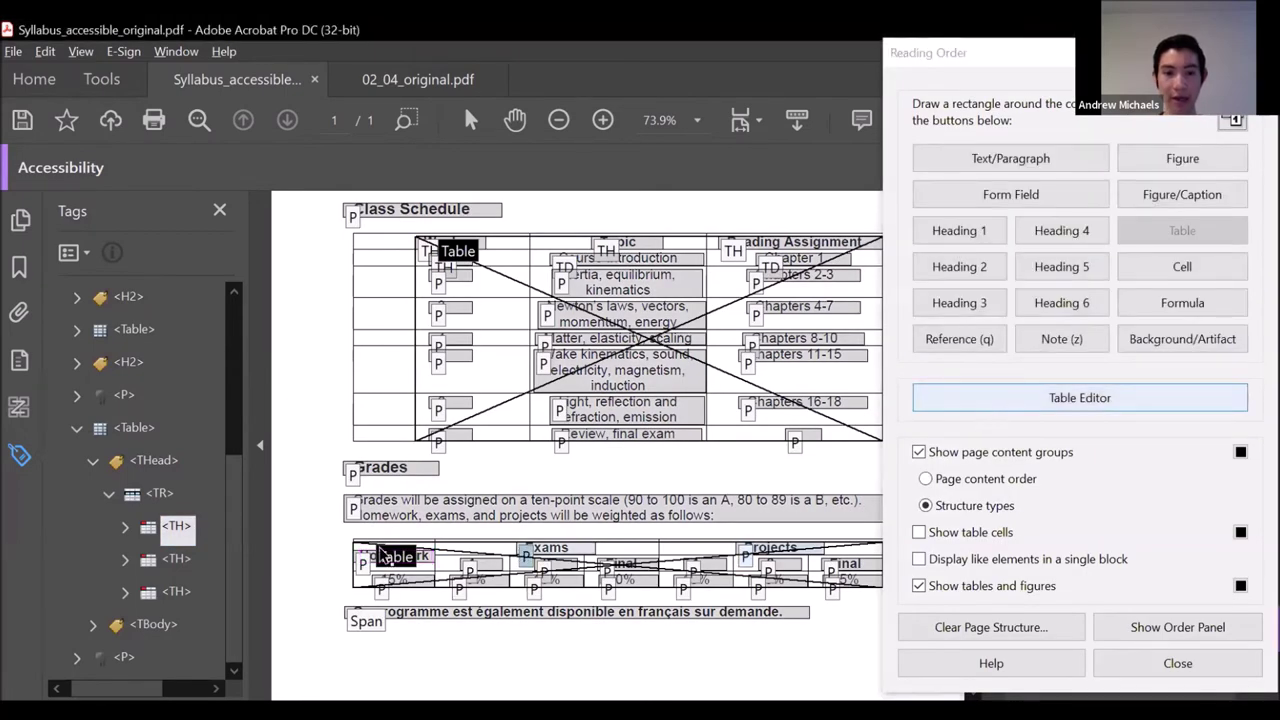
{"action": "left_click", "coordinate": [982, 404]}
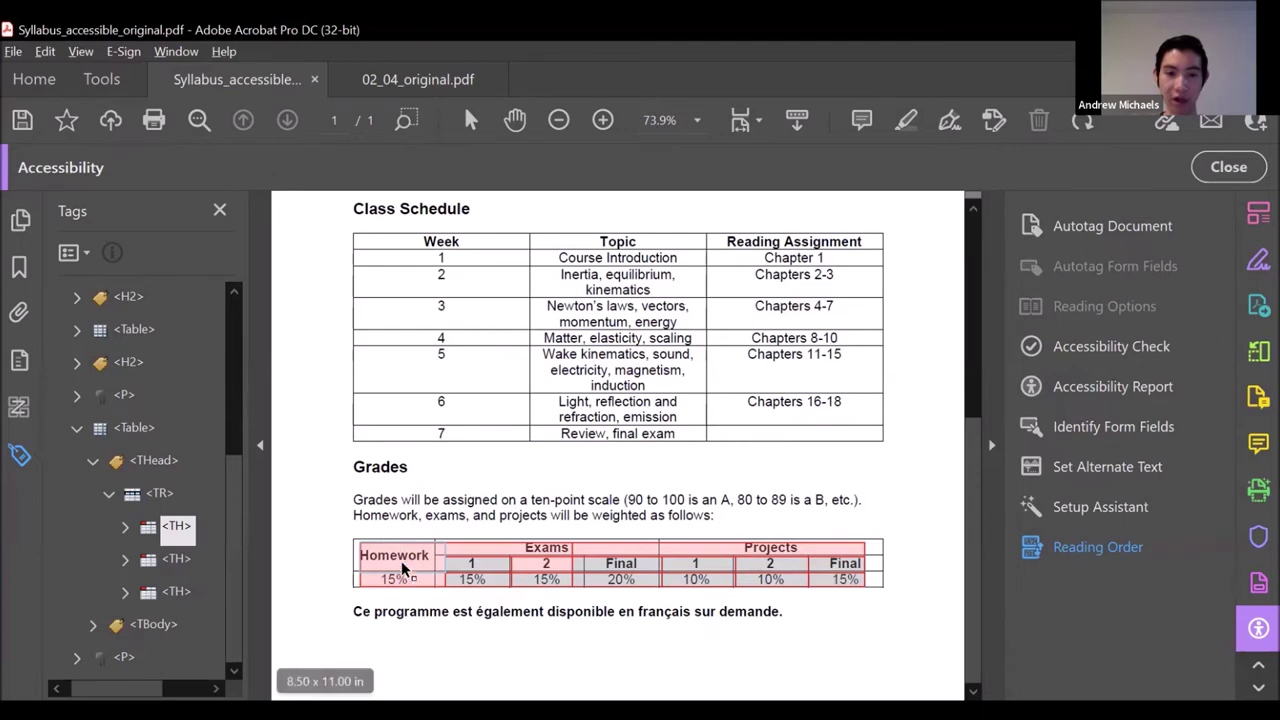
{"action": "left_click", "coordinate": [1095, 549]}
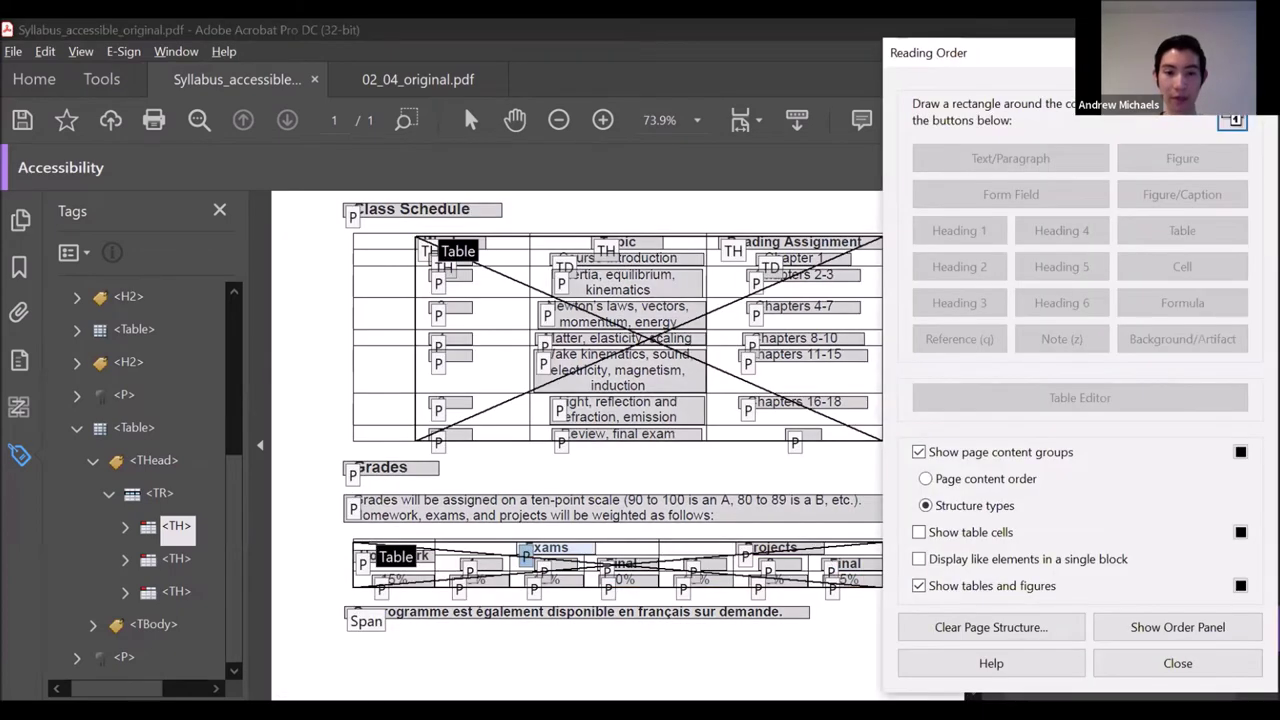
{"action": "key", "text": "Escape"}
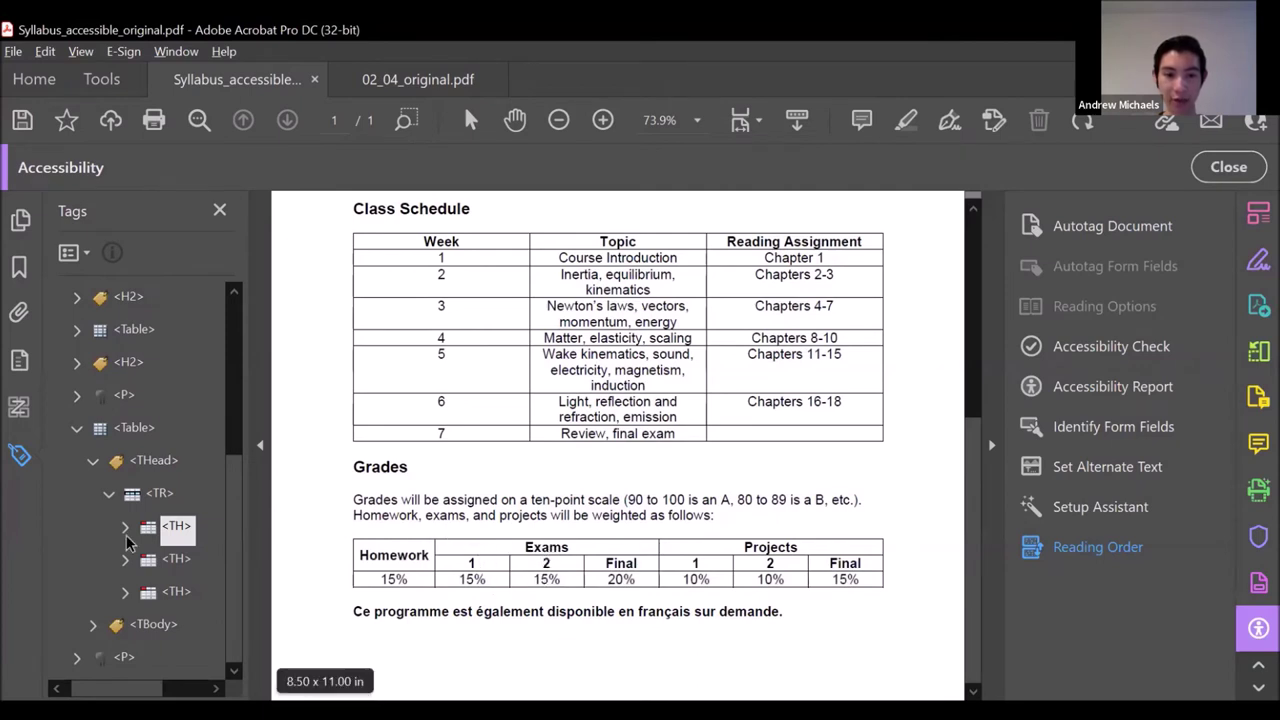
Select the second and third TH tags in the Grades table's header row to check which cells they cover.
{"action": "left_click", "coordinate": [176, 558]}
{"action": "left_click", "coordinate": [175, 593]}
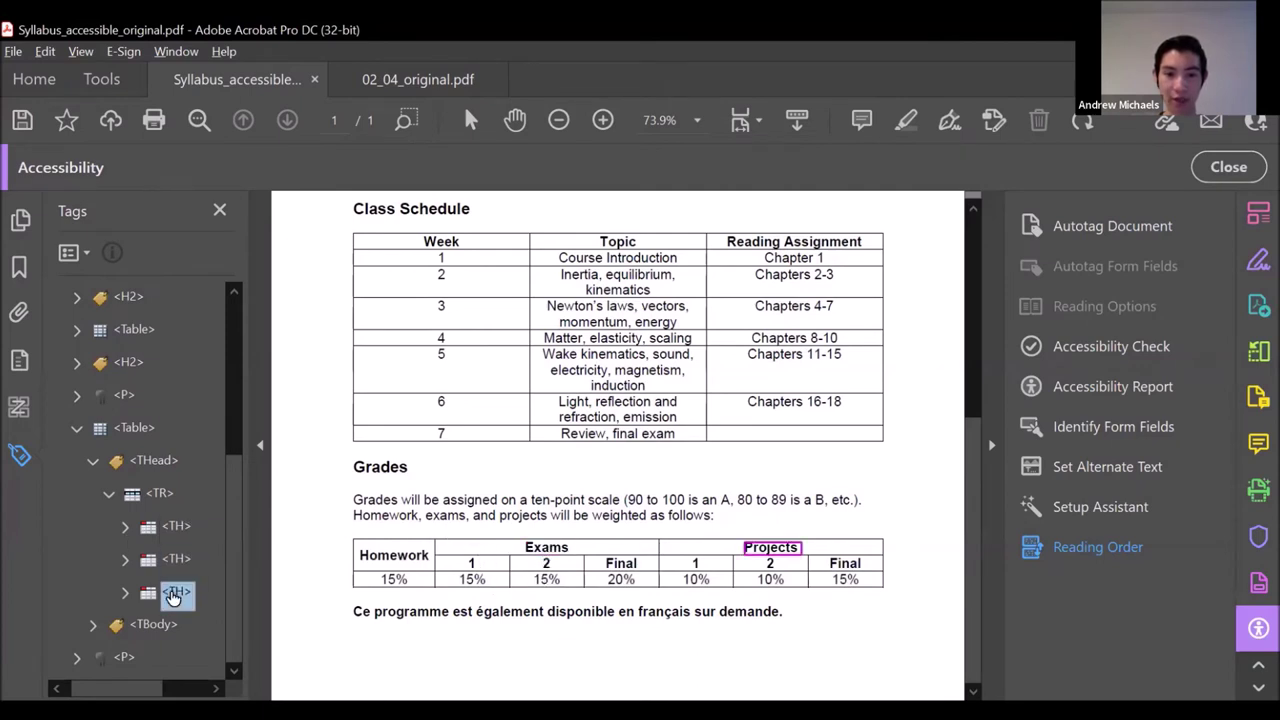
{"action": "left_click", "coordinate": [177, 561]}
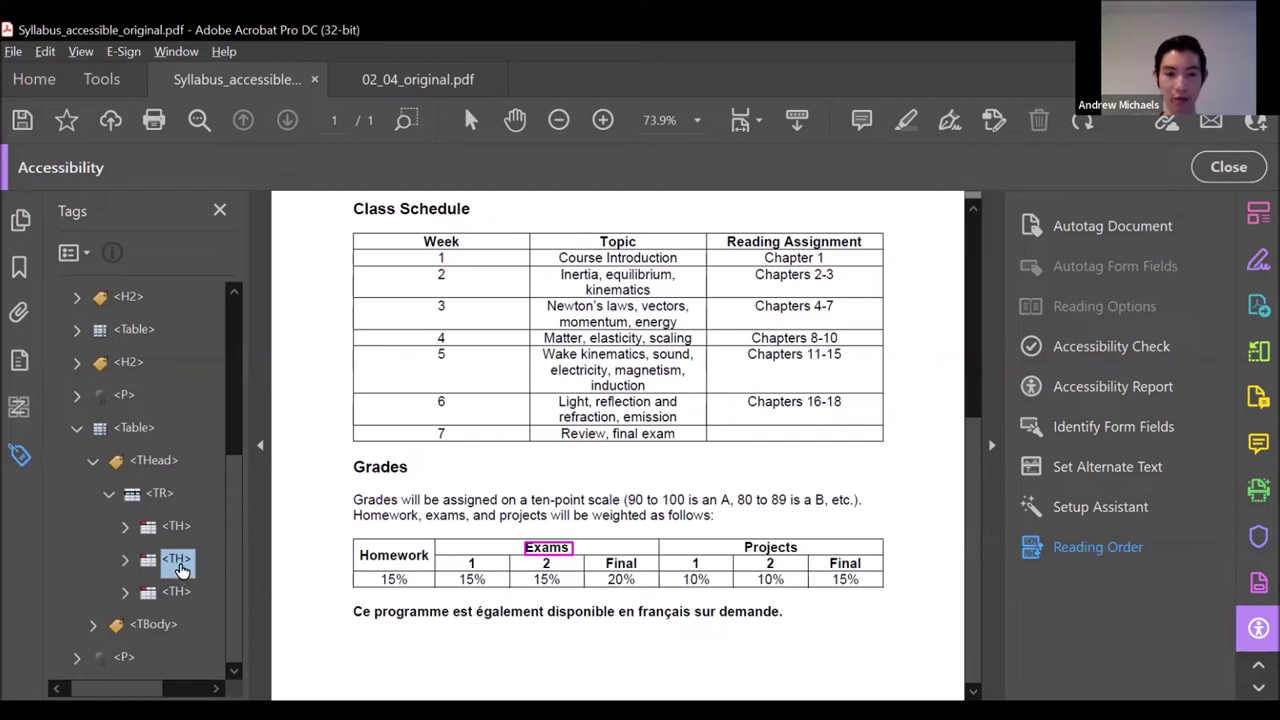
Create an attribute object on the Grades table's Exams header tag and set its O value to Table.
{"action": "right_click", "coordinate": [180, 565]}
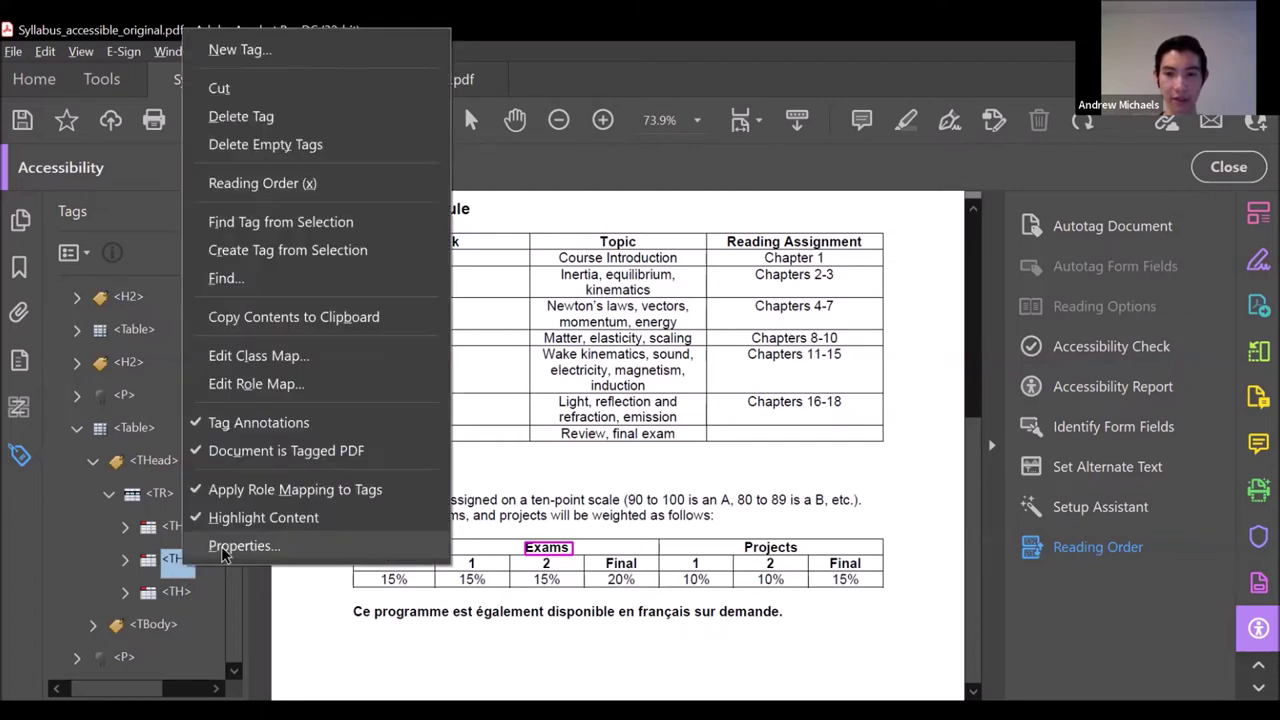
{"action": "left_click", "coordinate": [240, 546]}
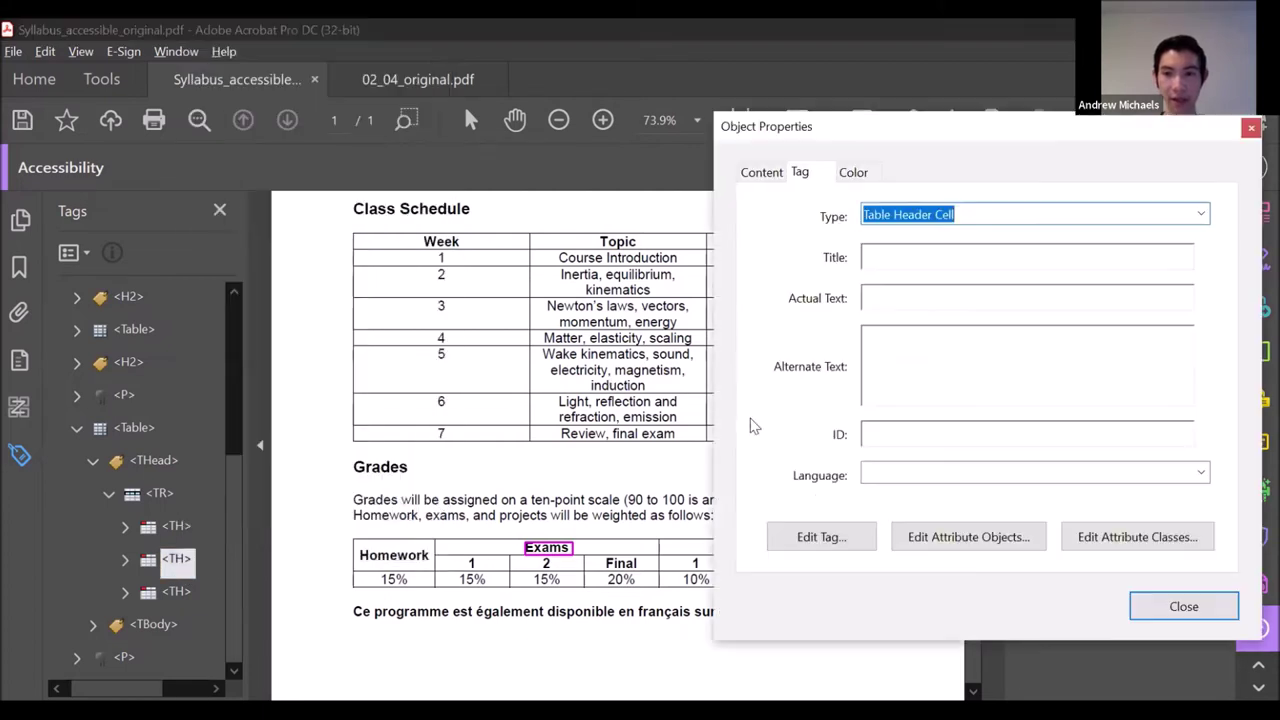
{"action": "left_click", "coordinate": [950, 540]}
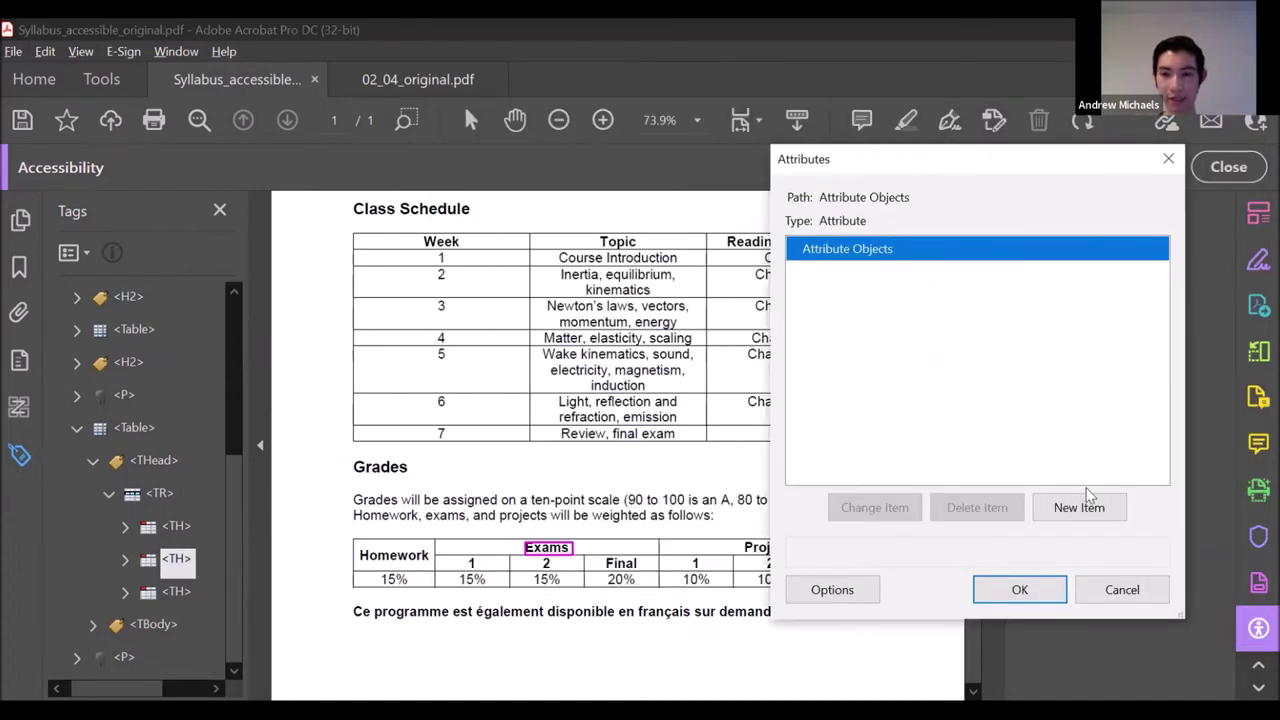
{"action": "left_click", "coordinate": [1085, 510]}
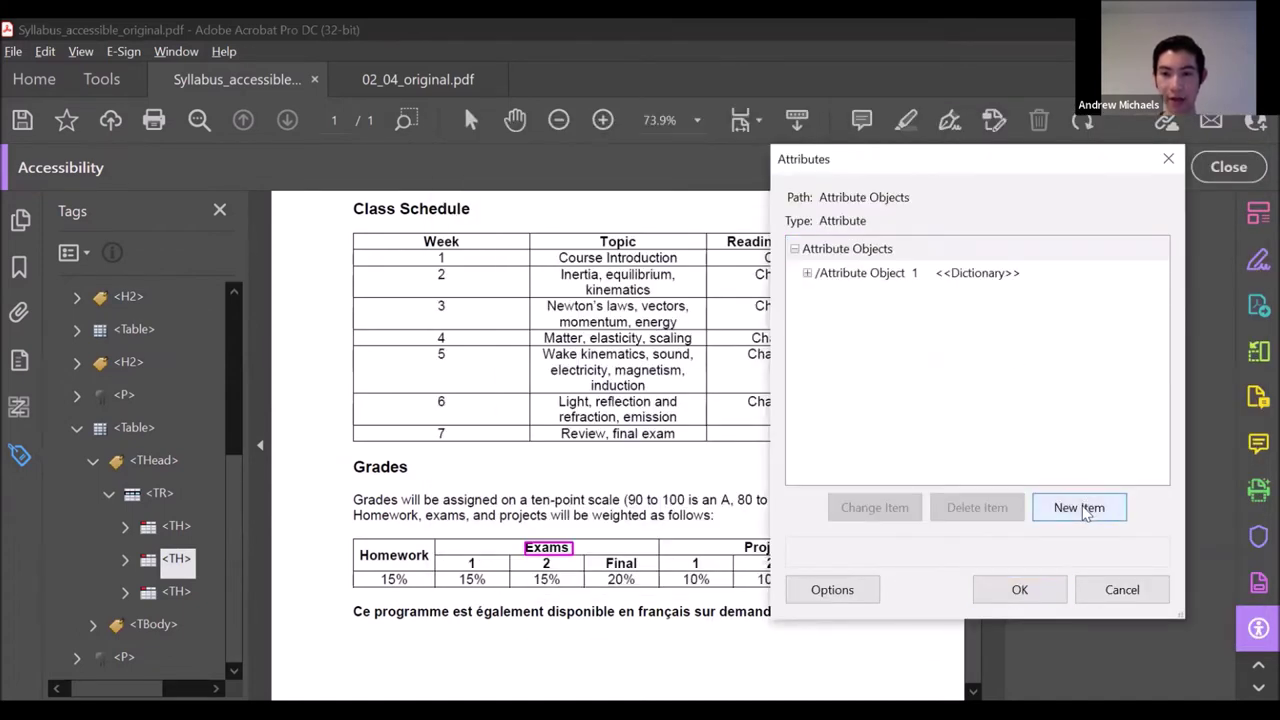
{"action": "left_click", "coordinate": [884, 276]}
{"action": "left_click", "coordinate": [807, 273]}
{"action": "left_click", "coordinate": [880, 297]}
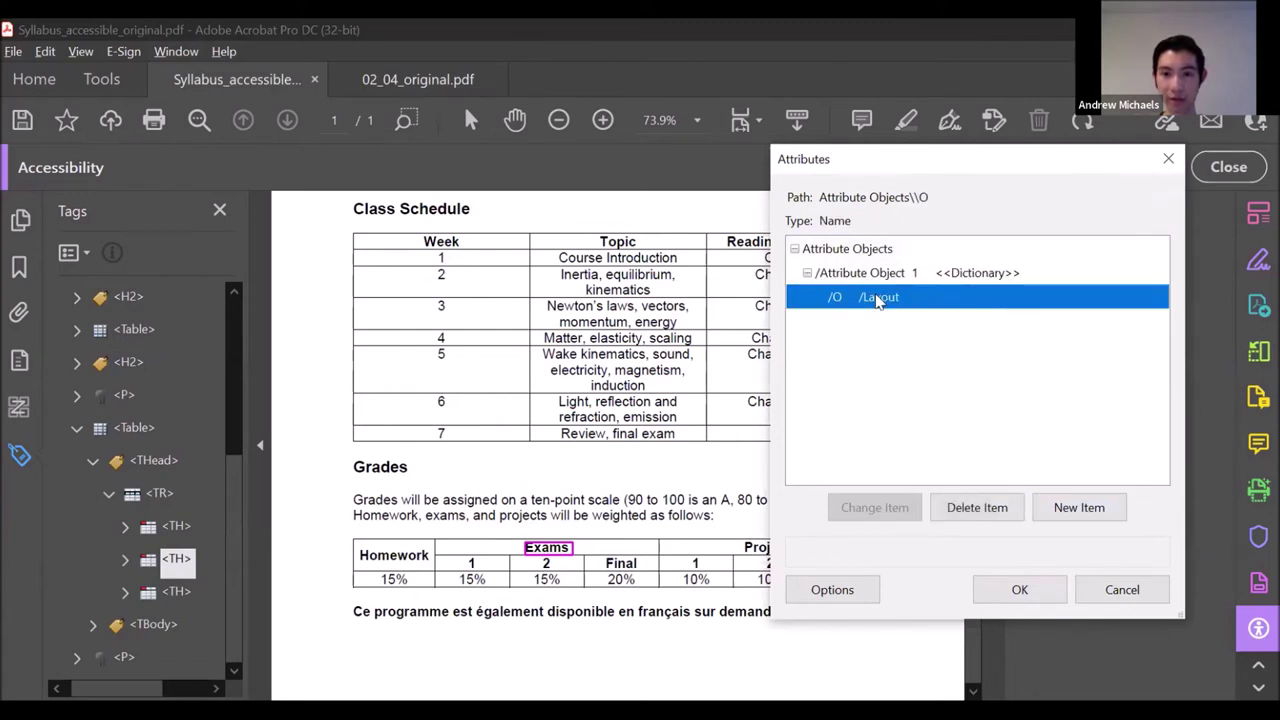
{"action": "left_click", "coordinate": [871, 506]}
{"action": "type", "text": "Table"}
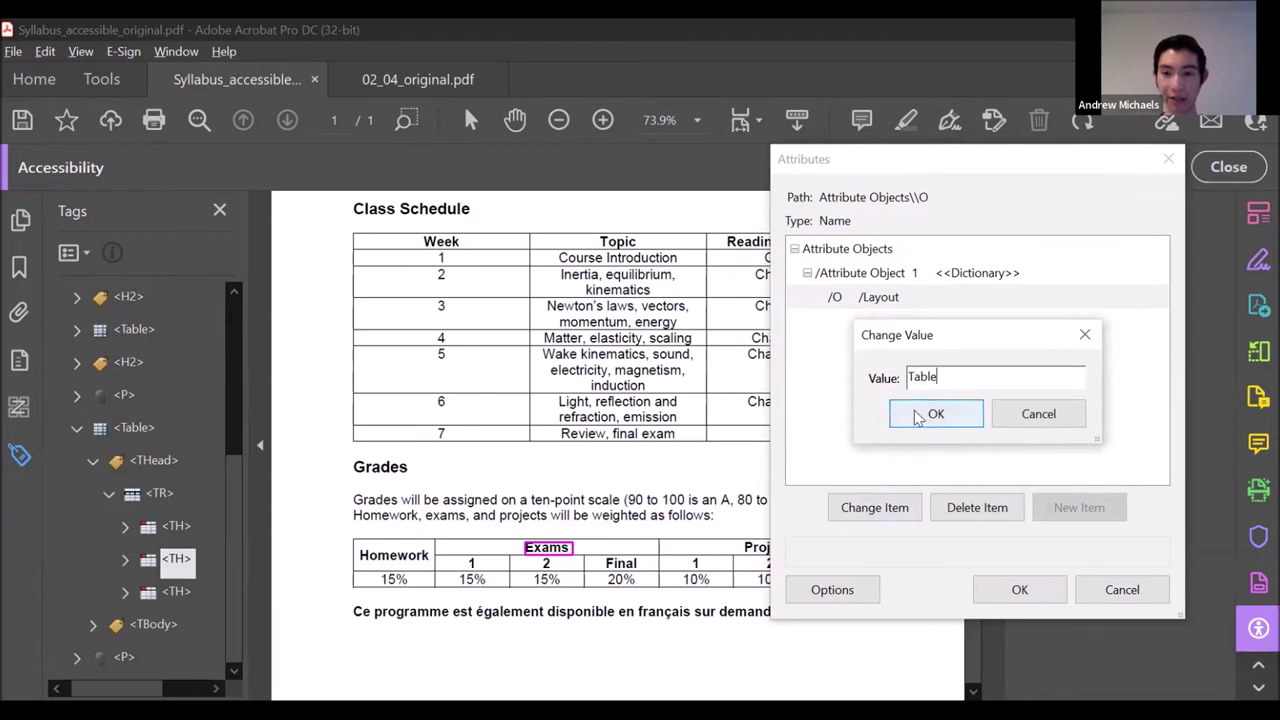
{"action": "left_click", "coordinate": [936, 414]}
Add a Scope key with the name value Column to the Exams header's attribute object.
{"action": "left_click", "coordinate": [957, 277]}
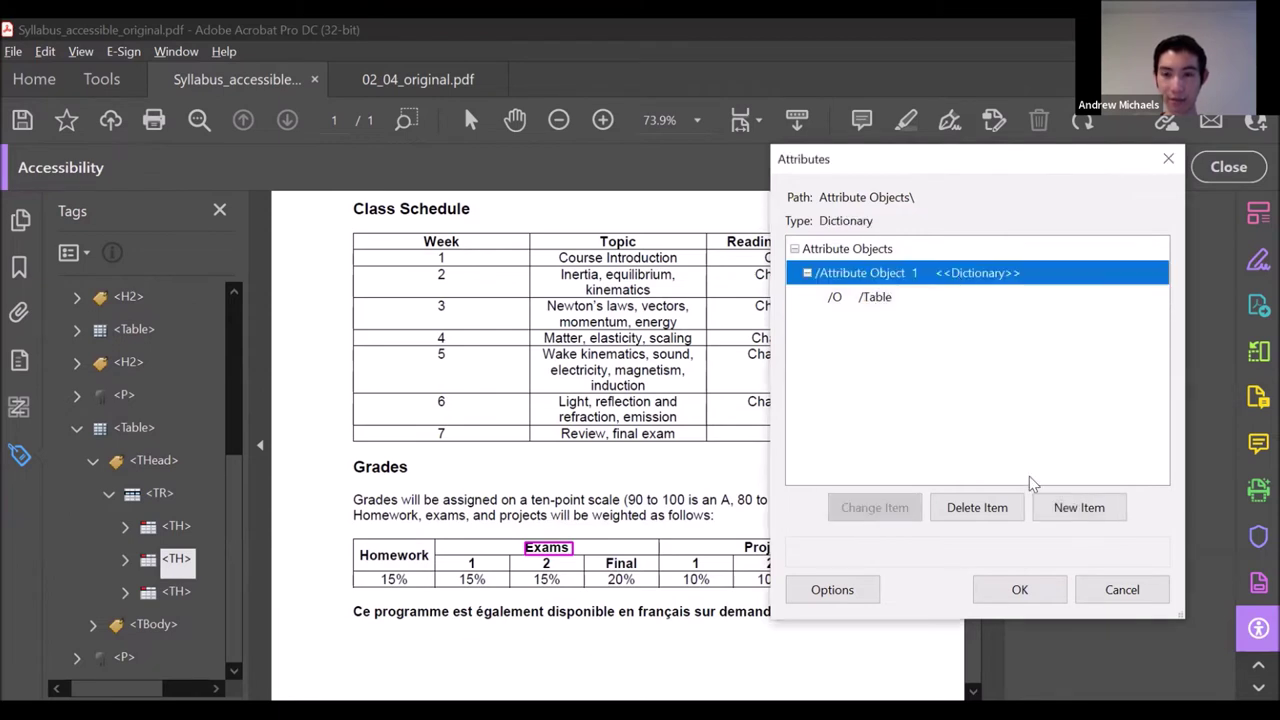
{"action": "left_click", "coordinate": [1065, 512]}
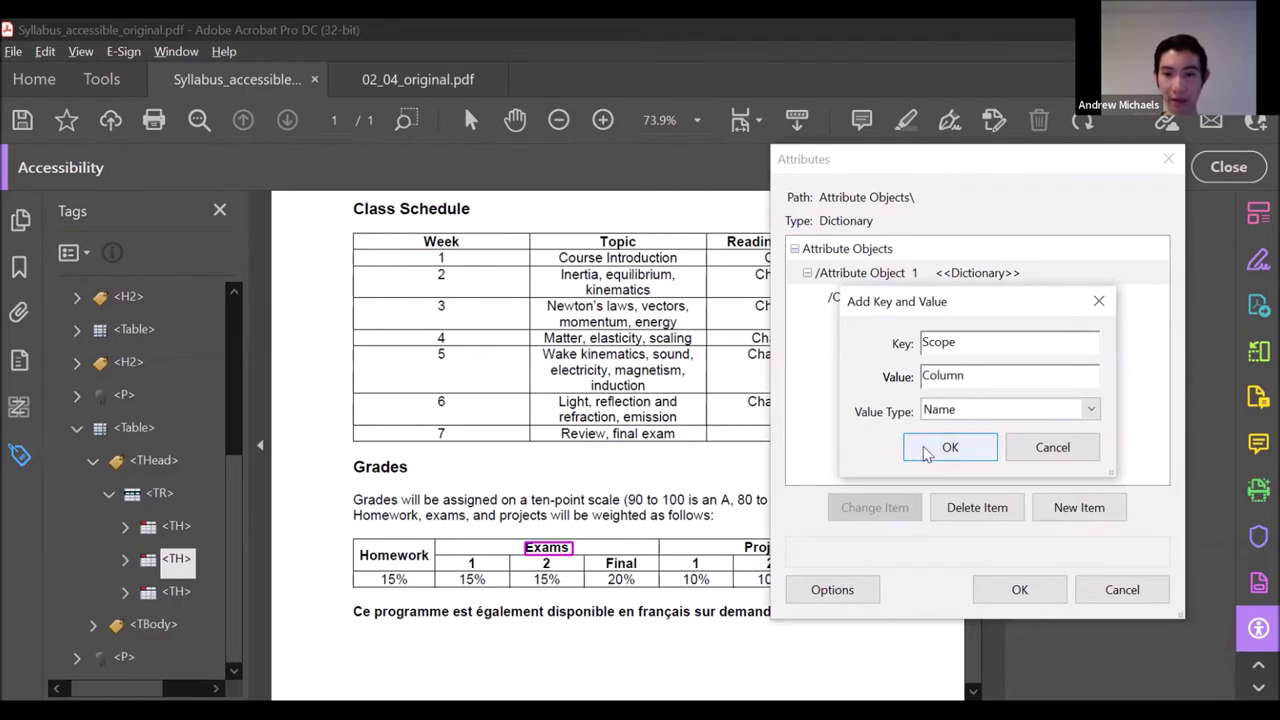
{"action": "key", "text": "Return"}
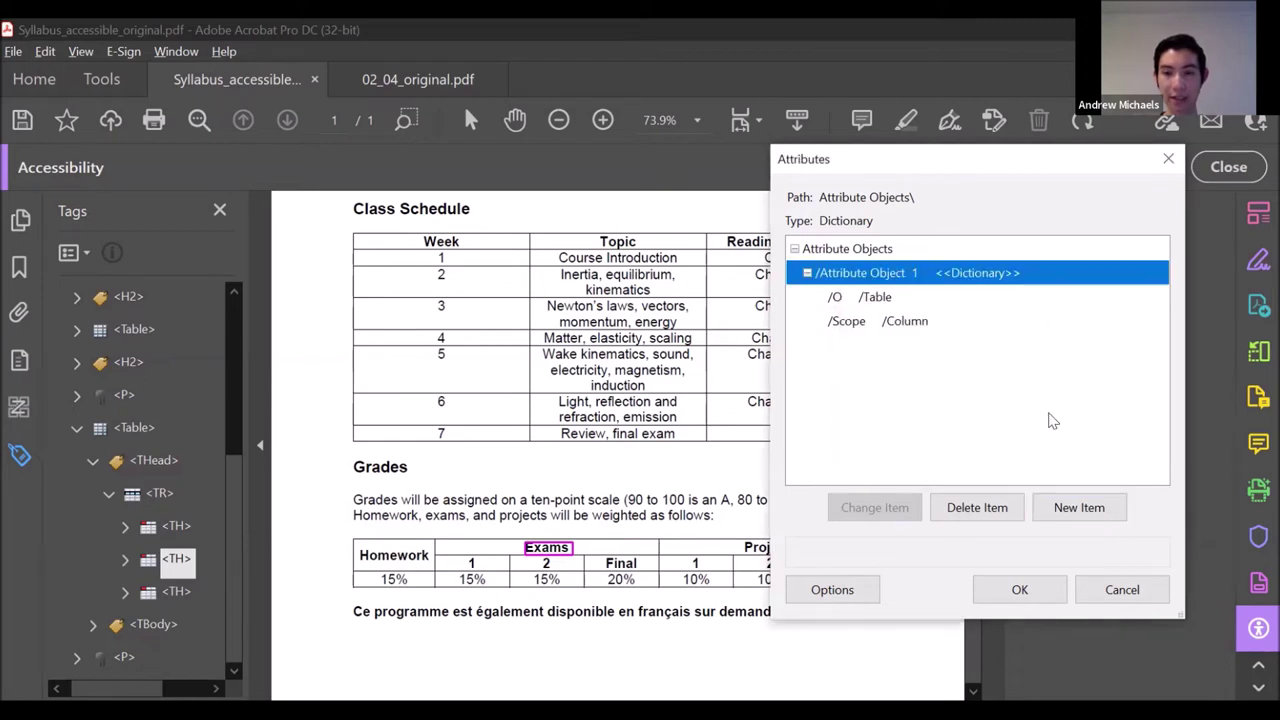
Add a ColSpan key with the integer value 3 to the Exams header, then apply the attributes and close the tag properties.
{"action": "left_click", "coordinate": [1065, 511]}
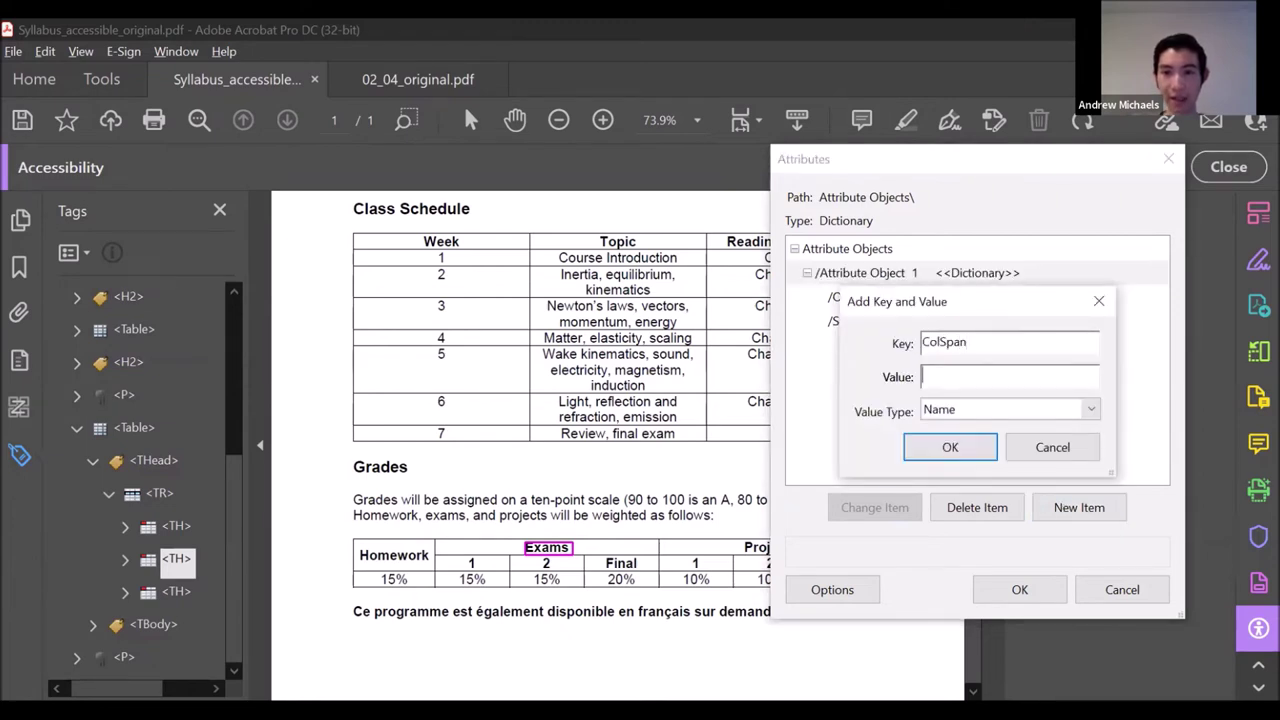
{"action": "left_click", "coordinate": [929, 378]}
{"action": "type", "text": "3"}
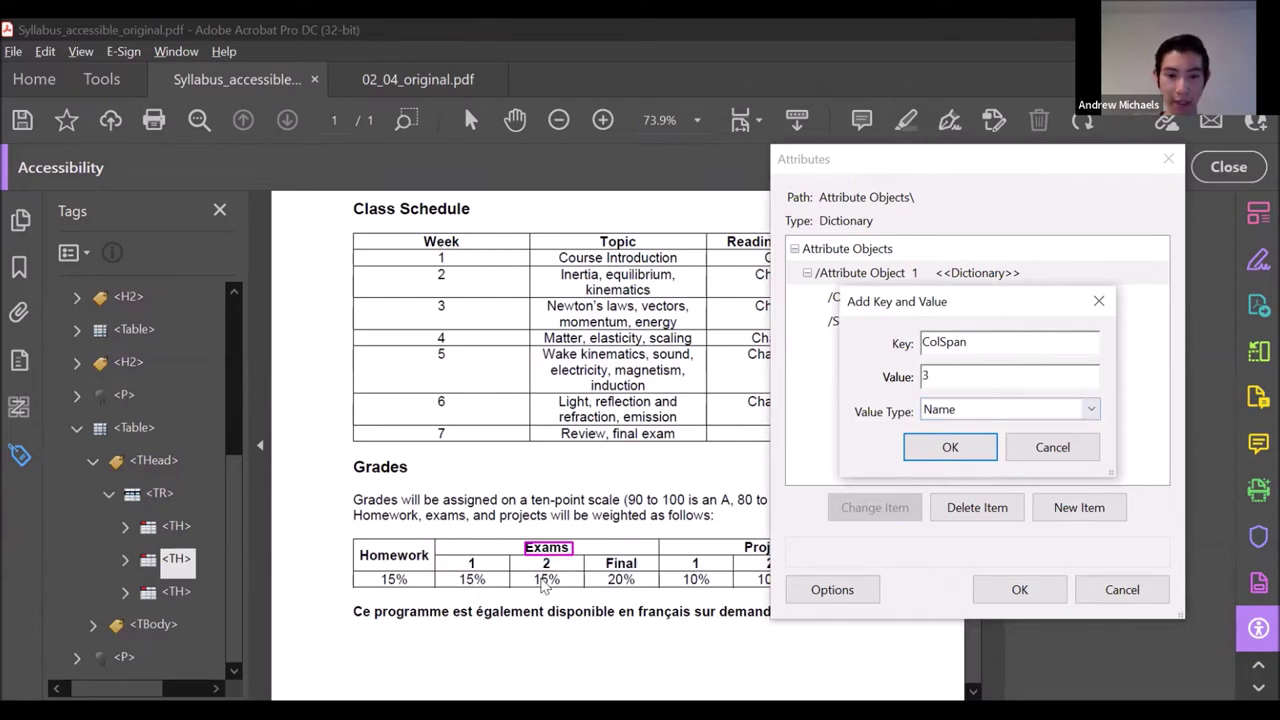
{"action": "left_click", "coordinate": [1005, 411]}
{"action": "left_click", "coordinate": [965, 507]}
{"action": "left_click", "coordinate": [949, 447]}
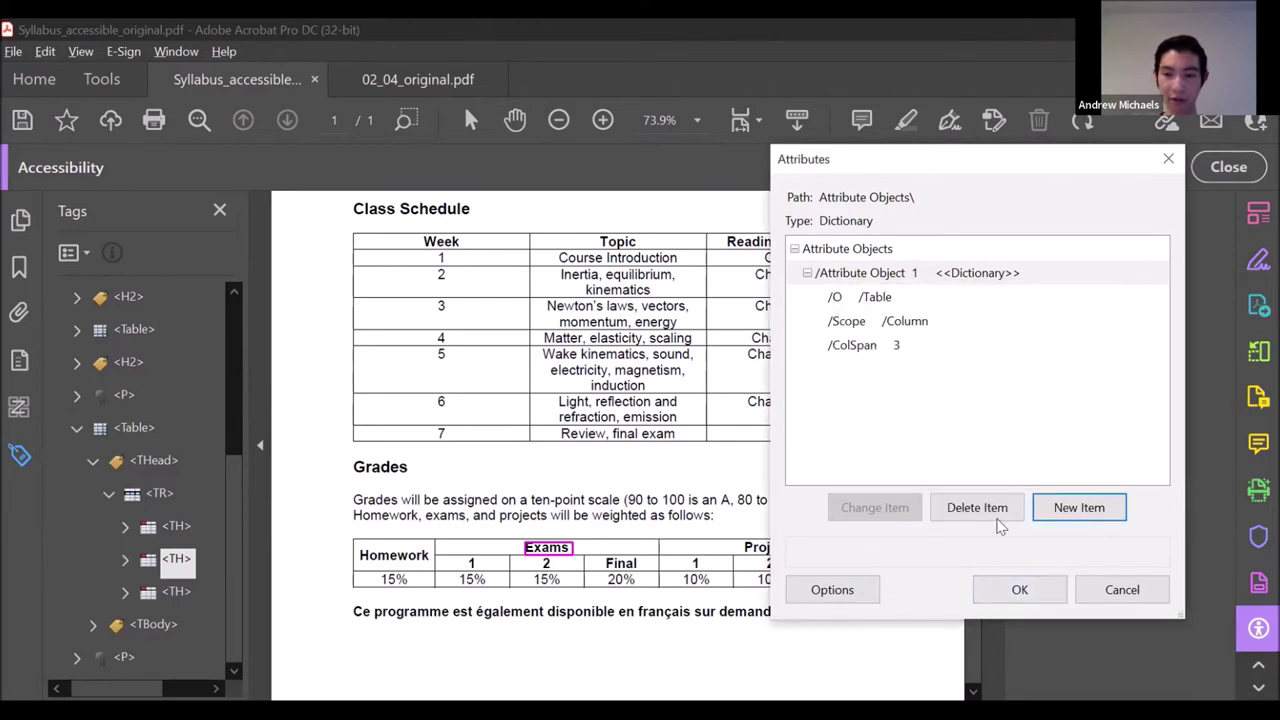
{"action": "left_click", "coordinate": [1019, 589]}
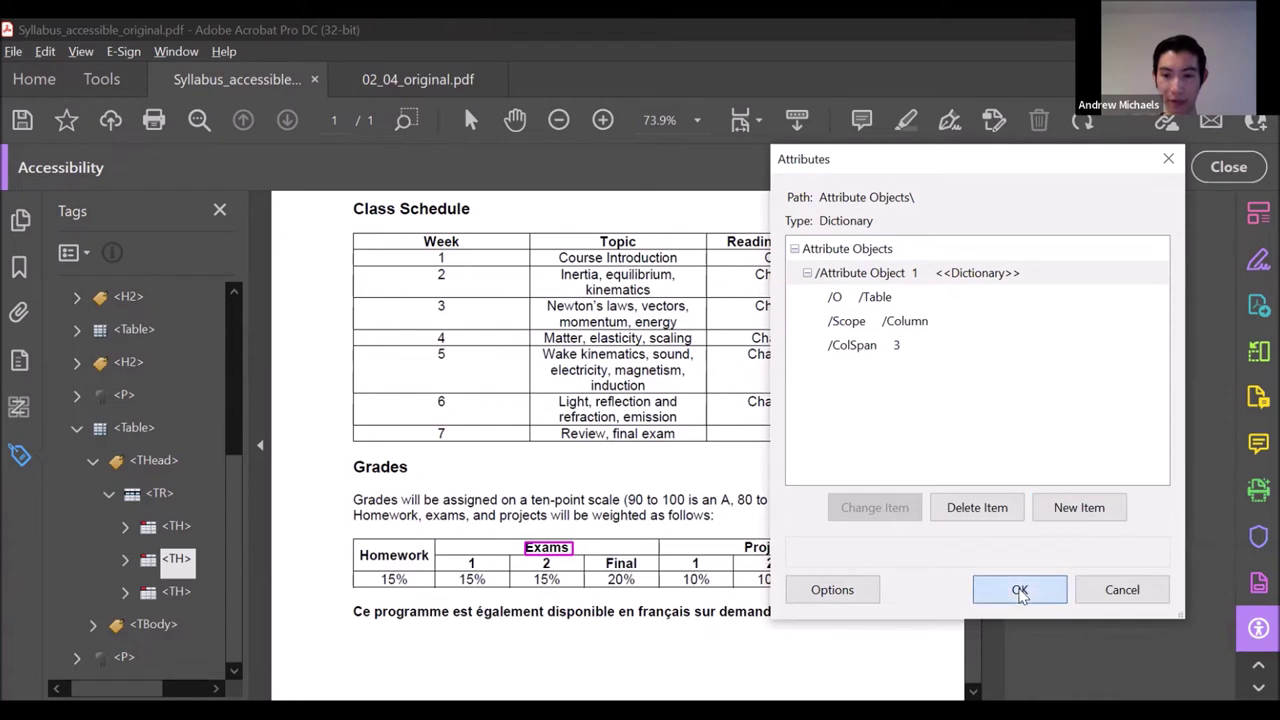
{"action": "left_click", "coordinate": [1161, 604]}
Create an attribute object on the Projects header tag and set its O value to Table.
{"action": "left_click", "coordinate": [176, 592]}
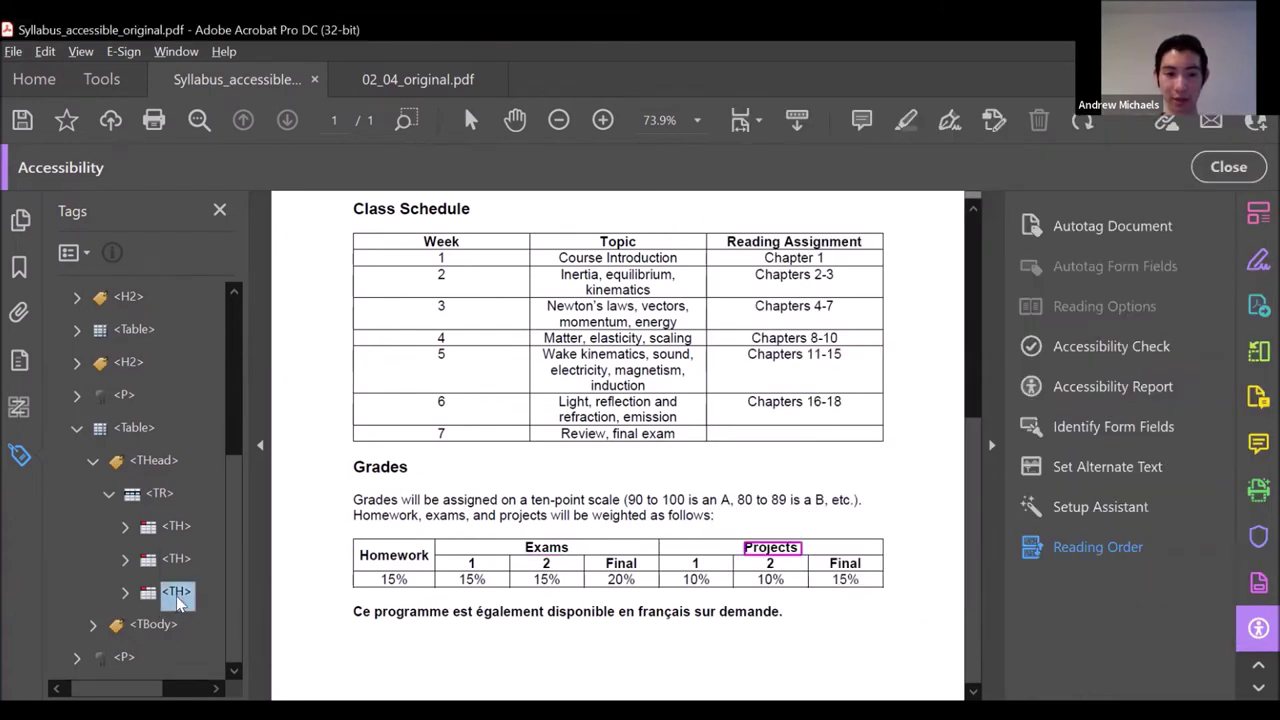
{"action": "right_click", "coordinate": [176, 596]}
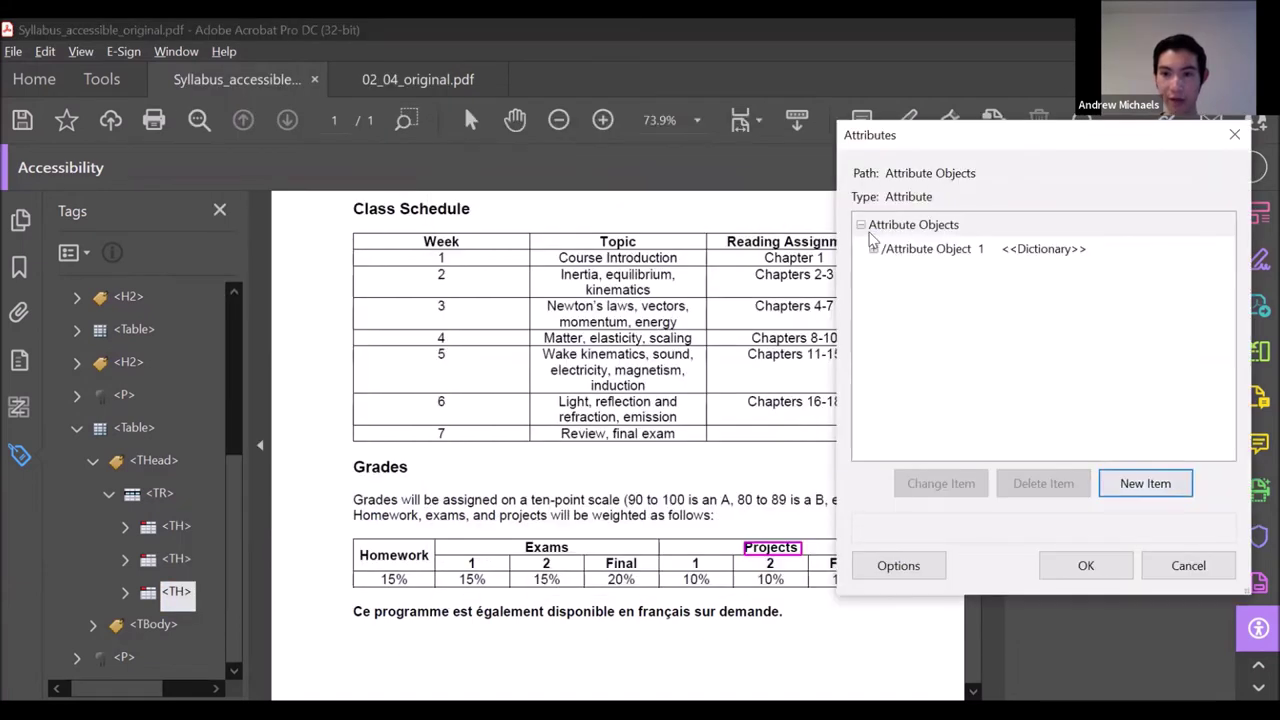
{"action": "left_click", "coordinate": [873, 248]}
{"action": "left_click", "coordinate": [928, 278]}
{"action": "left_click", "coordinate": [962, 478]}
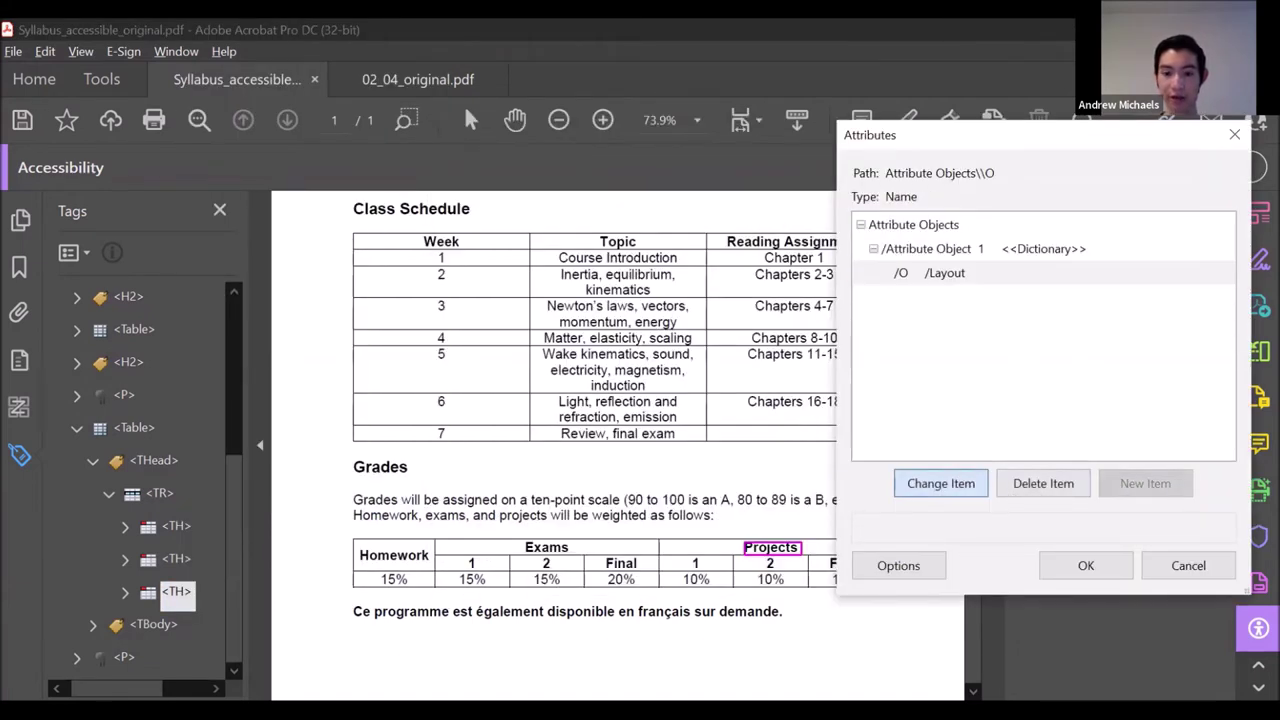
{"action": "type", "text": "Table"}
{"action": "key", "text": "Return"}
Add a Scope key with the name value Column to the Projects header's attribute object.
{"action": "left_click", "coordinate": [1075, 250]}
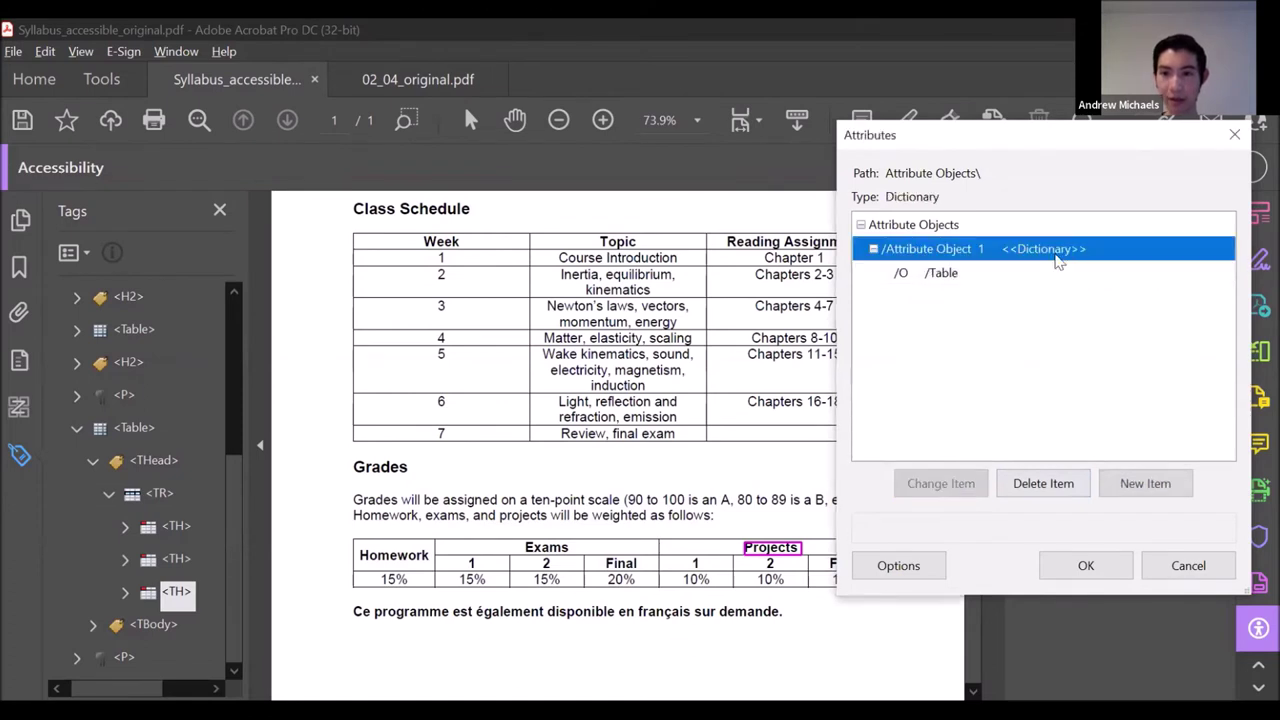
{"action": "left_click", "coordinate": [1145, 483]}
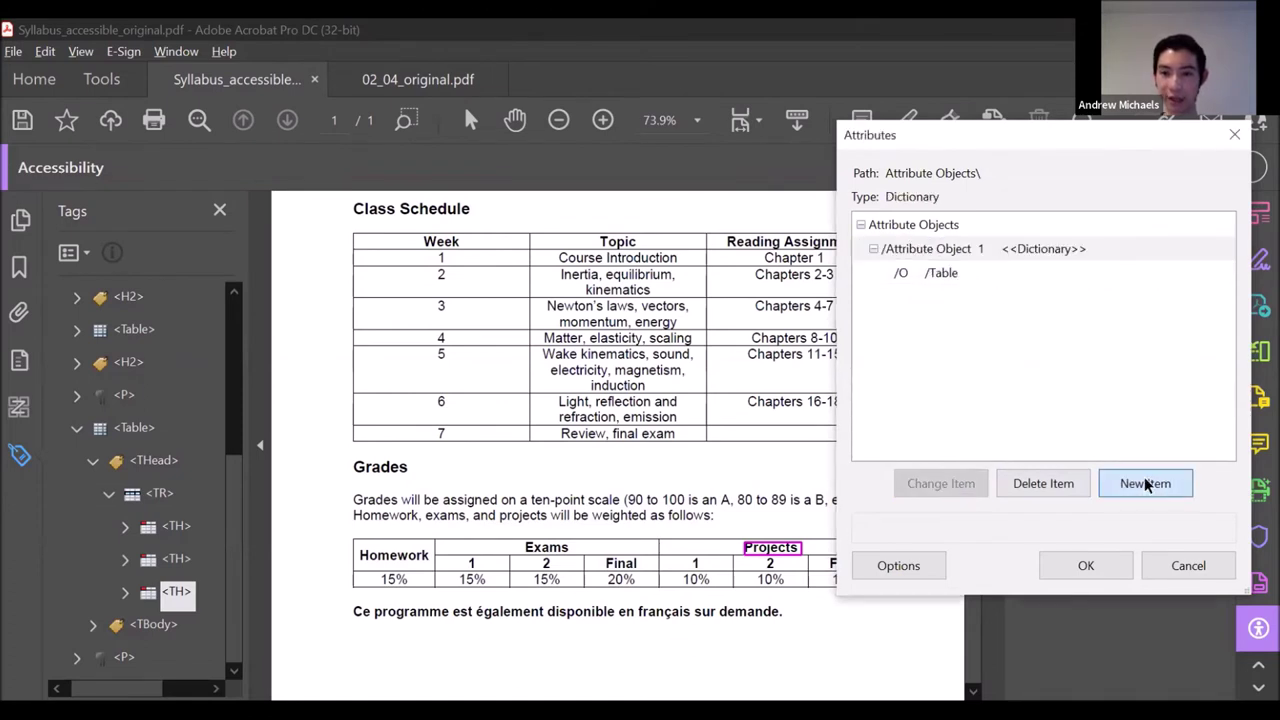
{"action": "type", "text": "Scope"}
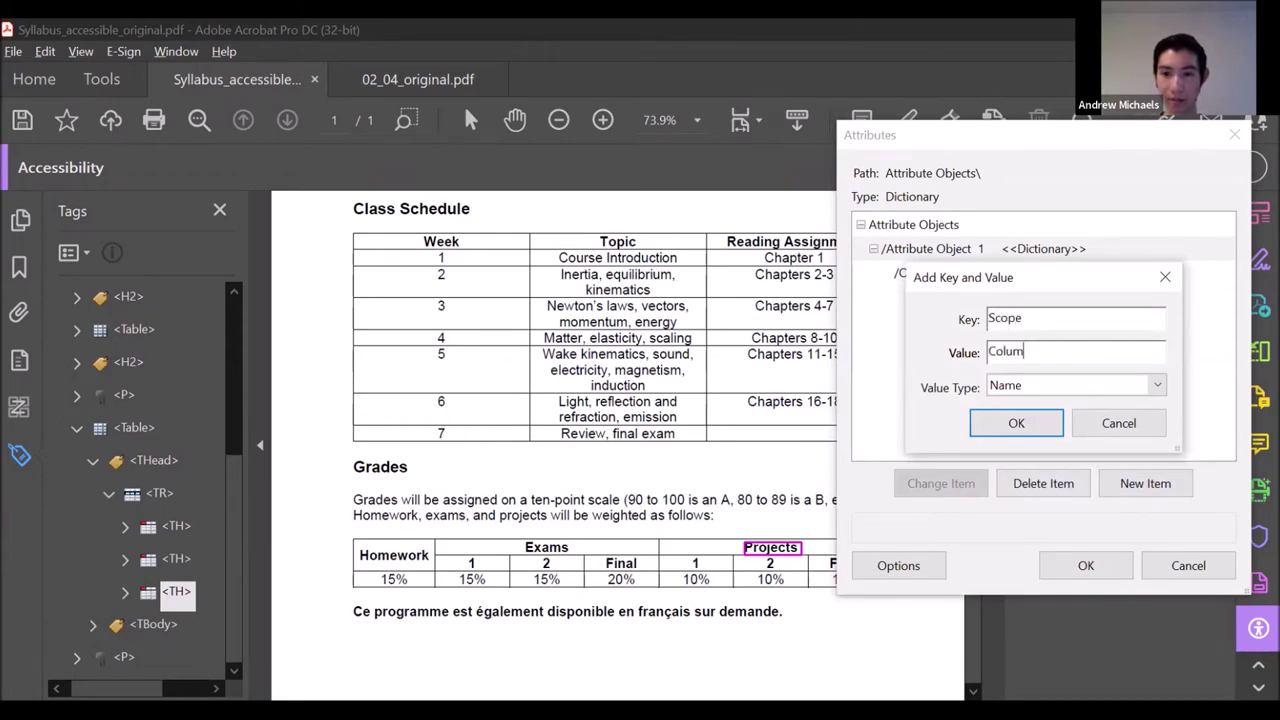
{"action": "left_click", "coordinate": [1015, 423]}
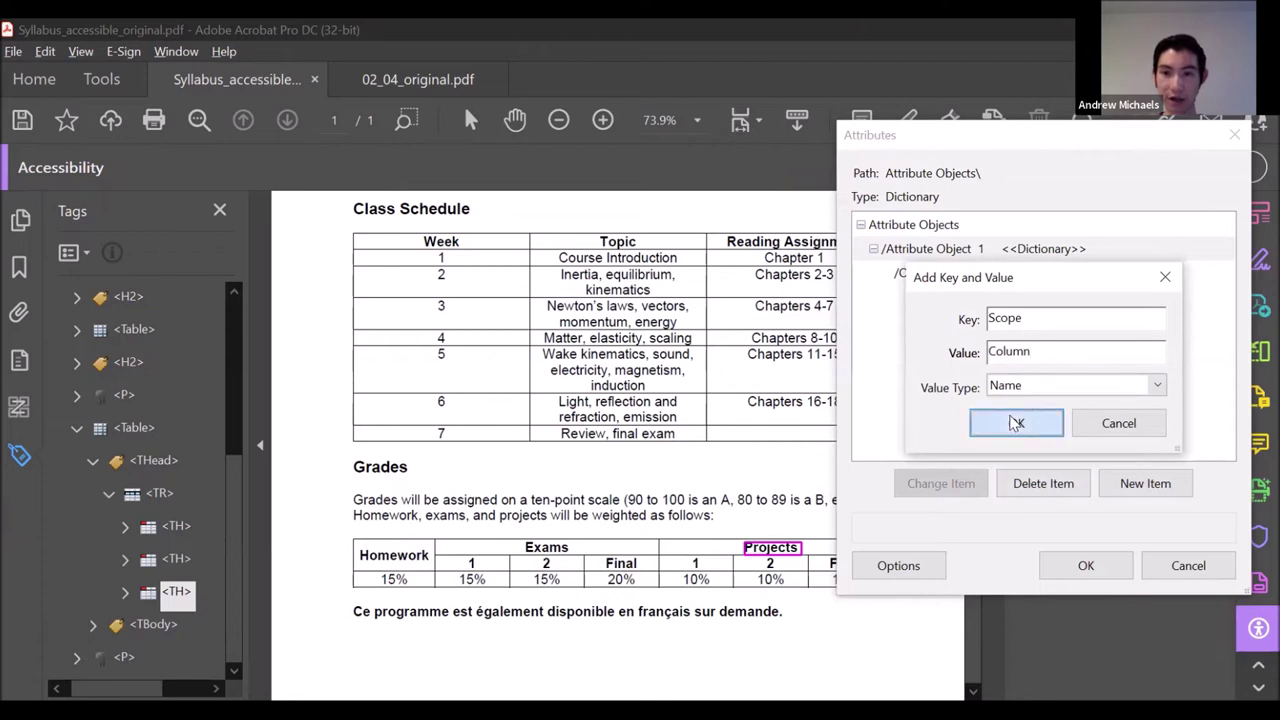
Add a ColSpan key with the integer value 3 to the Projects header, then apply the attributes and close the tag properties.
{"action": "left_click", "coordinate": [1155, 486]}
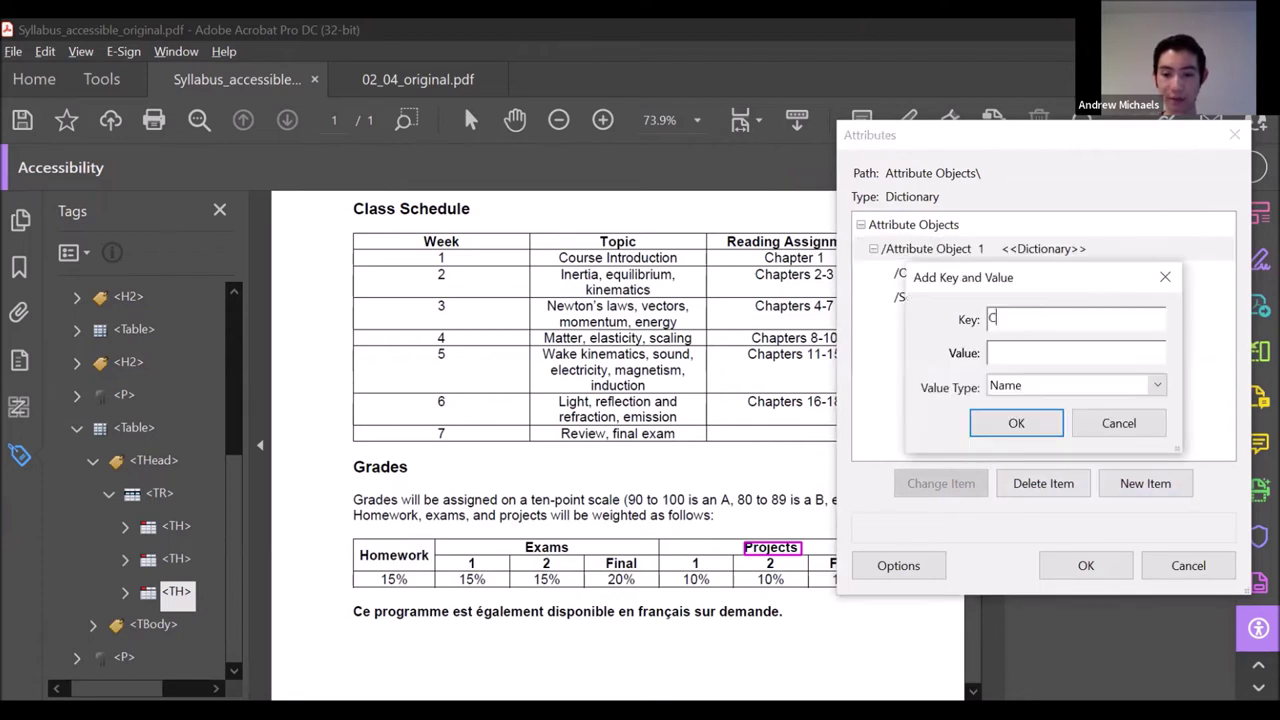
{"action": "type", "text": "3"}
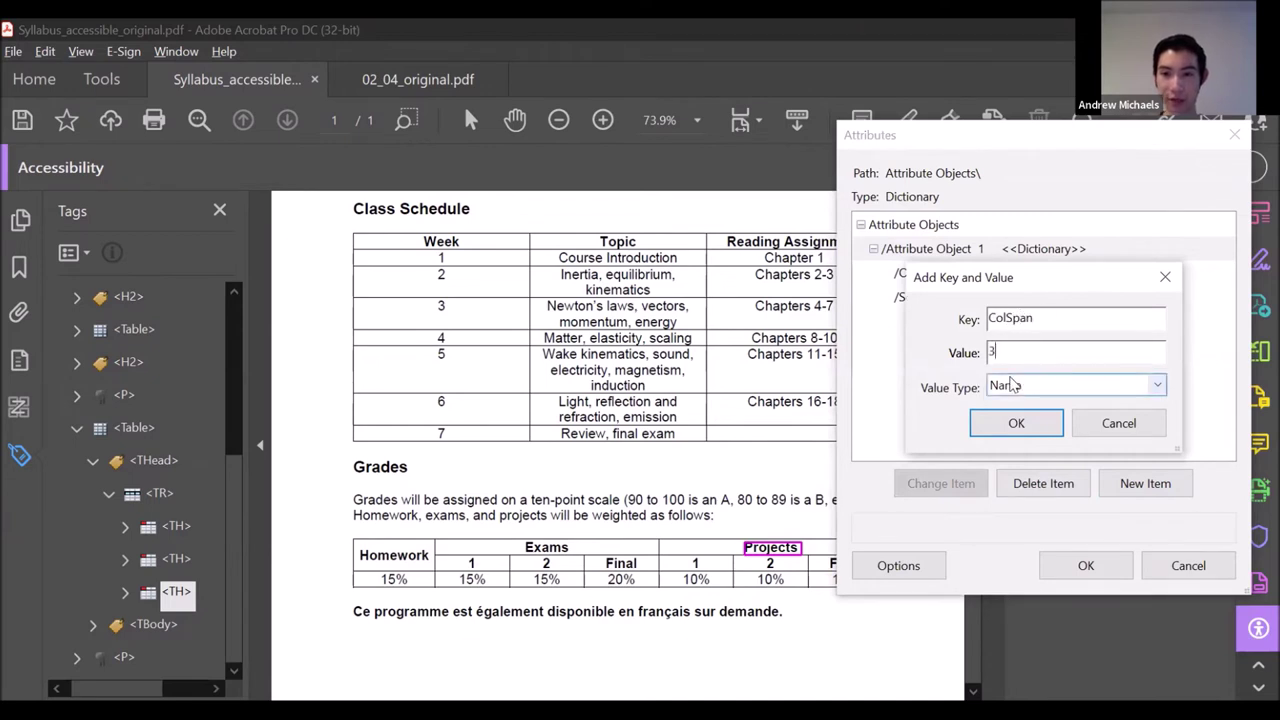
{"action": "left_click", "coordinate": [1010, 386]}
{"action": "left_click", "coordinate": [1020, 481]}
{"action": "left_click", "coordinate": [1014, 424]}
{"action": "left_click", "coordinate": [1080, 568]}
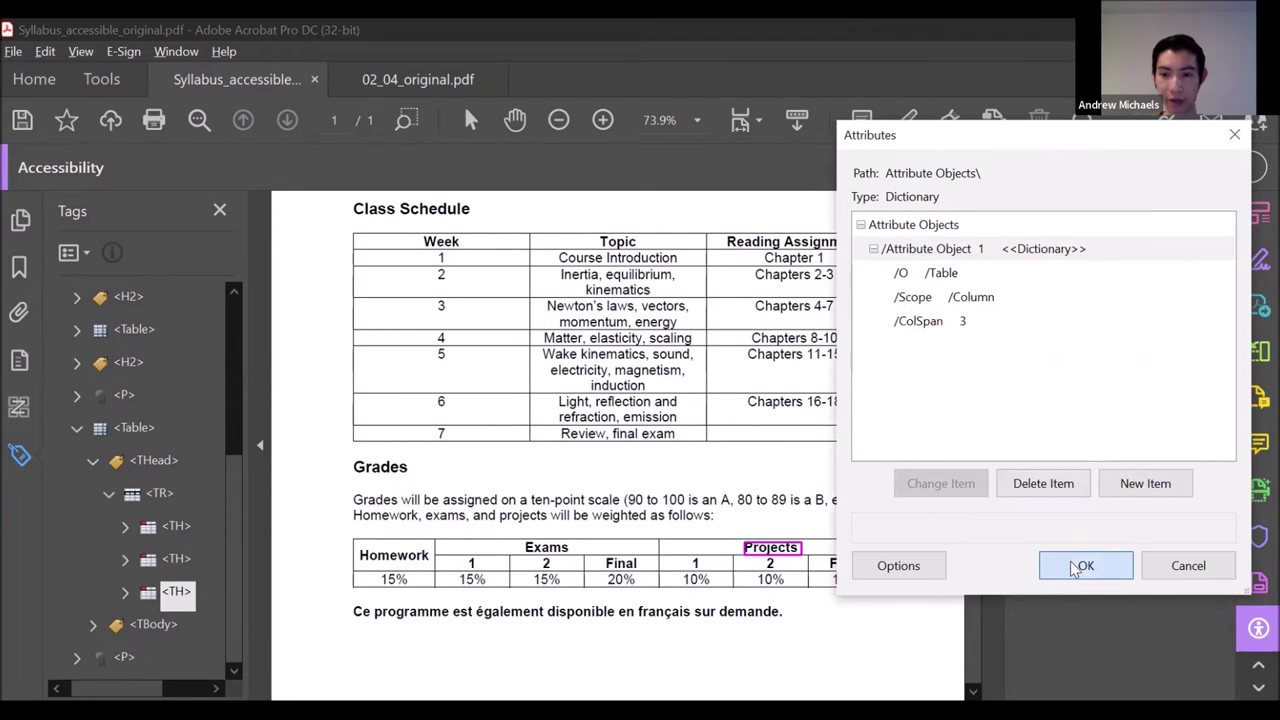
{"action": "left_click", "coordinate": [1181, 607]}
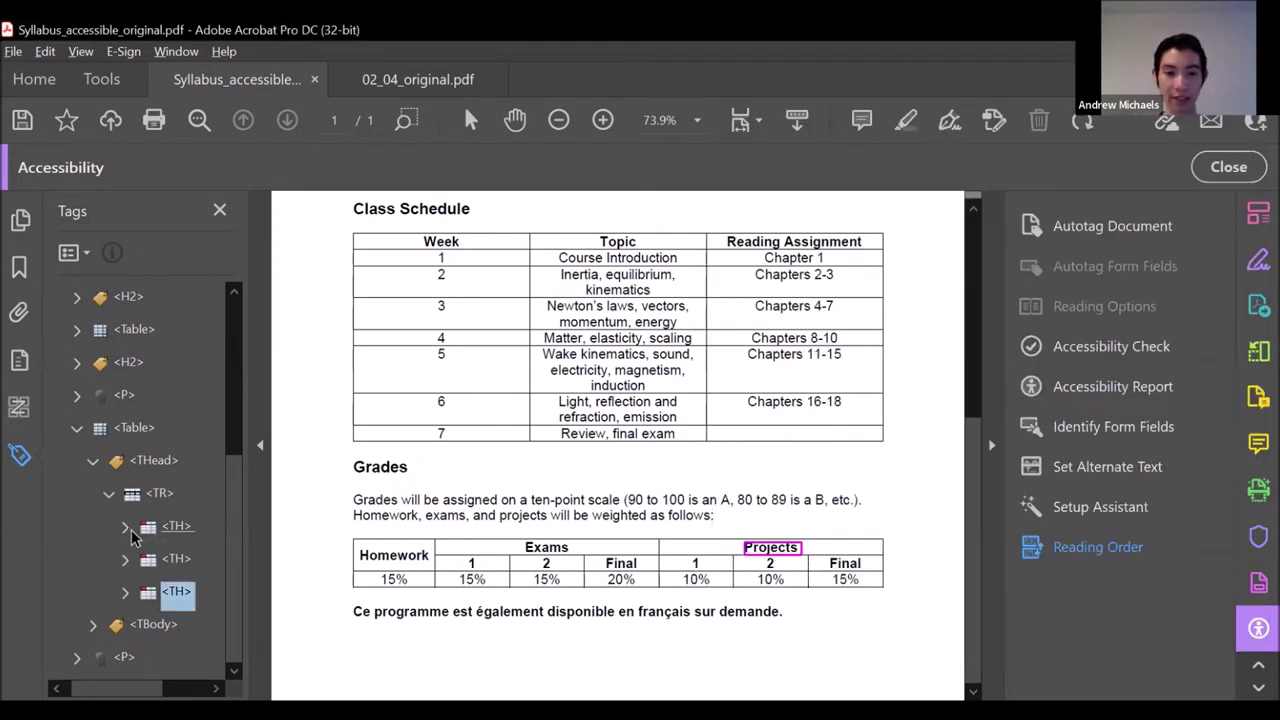
Delete the empty P tags nested inside the Homework, Exams and Projects header tags.
{"action": "left_click", "coordinate": [125, 526]}
{"action": "left_click", "coordinate": [188, 591]}
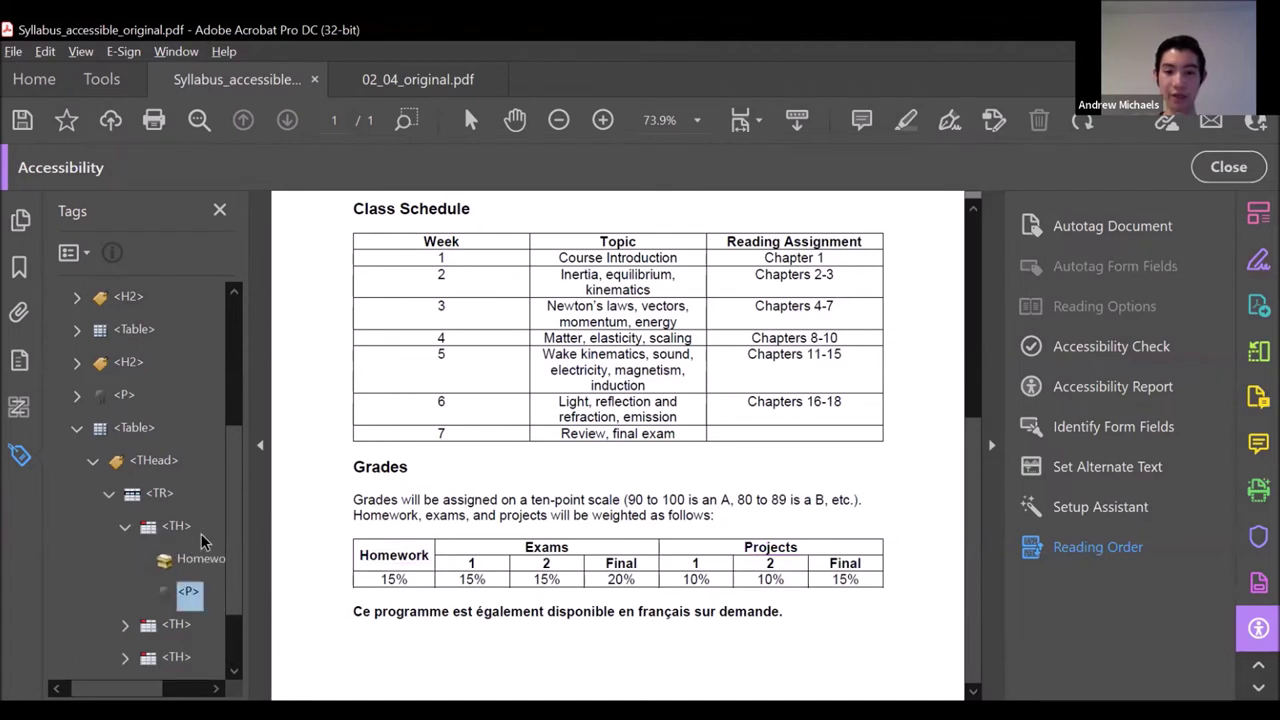
{"action": "key", "text": "Delete"}
{"action": "left_click", "coordinate": [125, 591]}
{"action": "left_click", "coordinate": [141, 624]}
{"action": "left_click_drag", "start_coordinate": [205, 657], "coordinate": [178, 600]}
{"action": "scroll", "coordinate": [200, 660], "scroll_direction": "down", "scroll_amount": 1}
{"action": "left_click", "coordinate": [188, 657]}
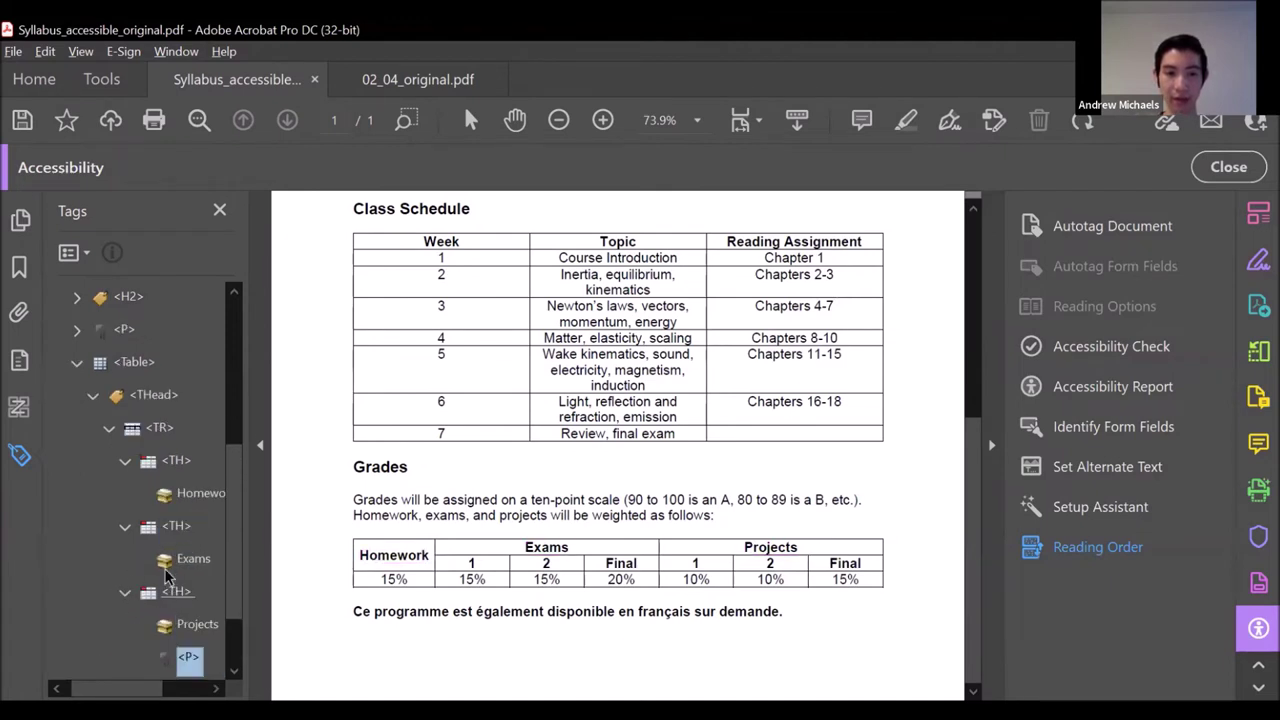
{"action": "key", "text": "Delete"}
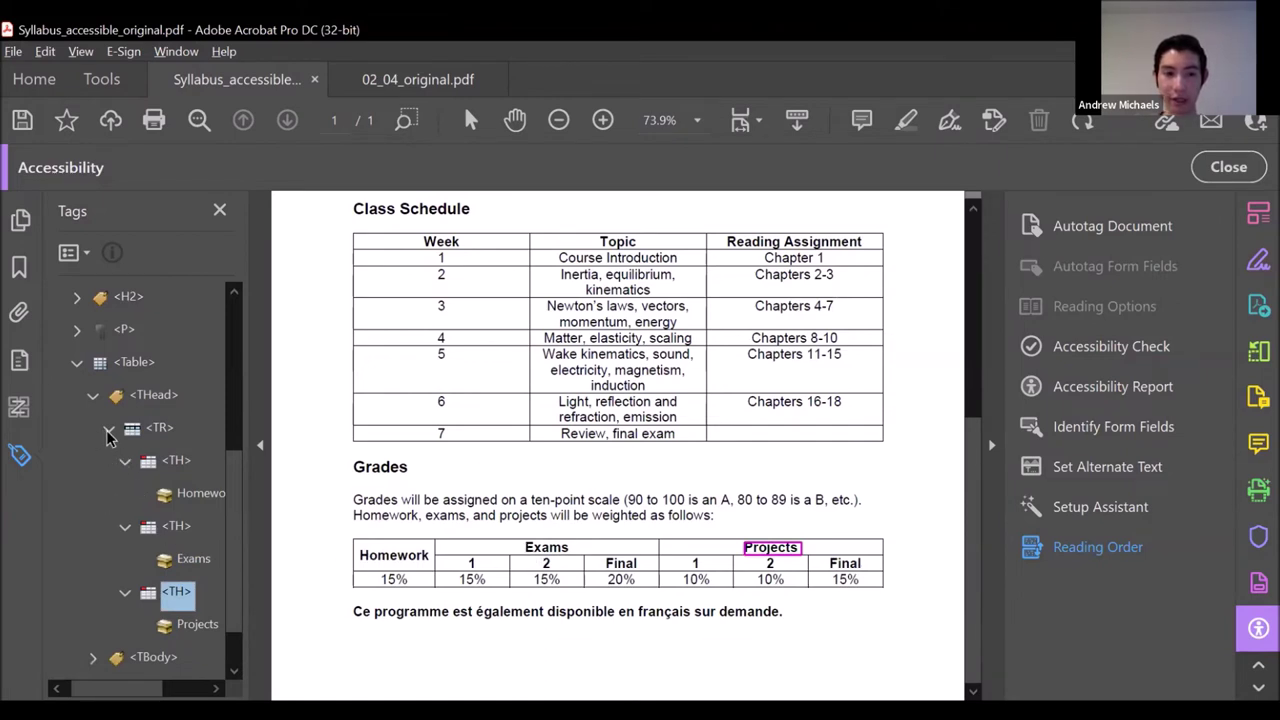
Collapse the Grades table's header row and expand the first TBody row to reach its cell tags.
{"action": "left_click", "coordinate": [108, 435]}
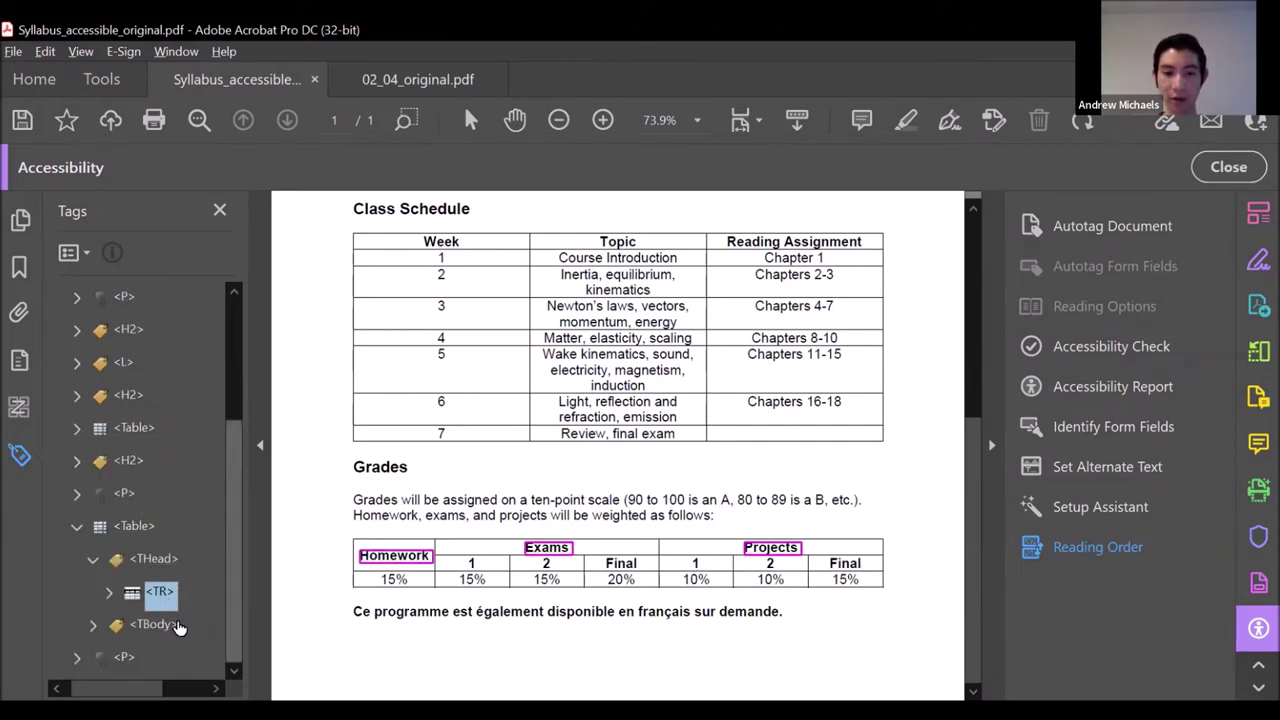
{"action": "left_click", "coordinate": [100, 624]}
{"action": "left_click", "coordinate": [97, 624]}
{"action": "left_click", "coordinate": [155, 591]}
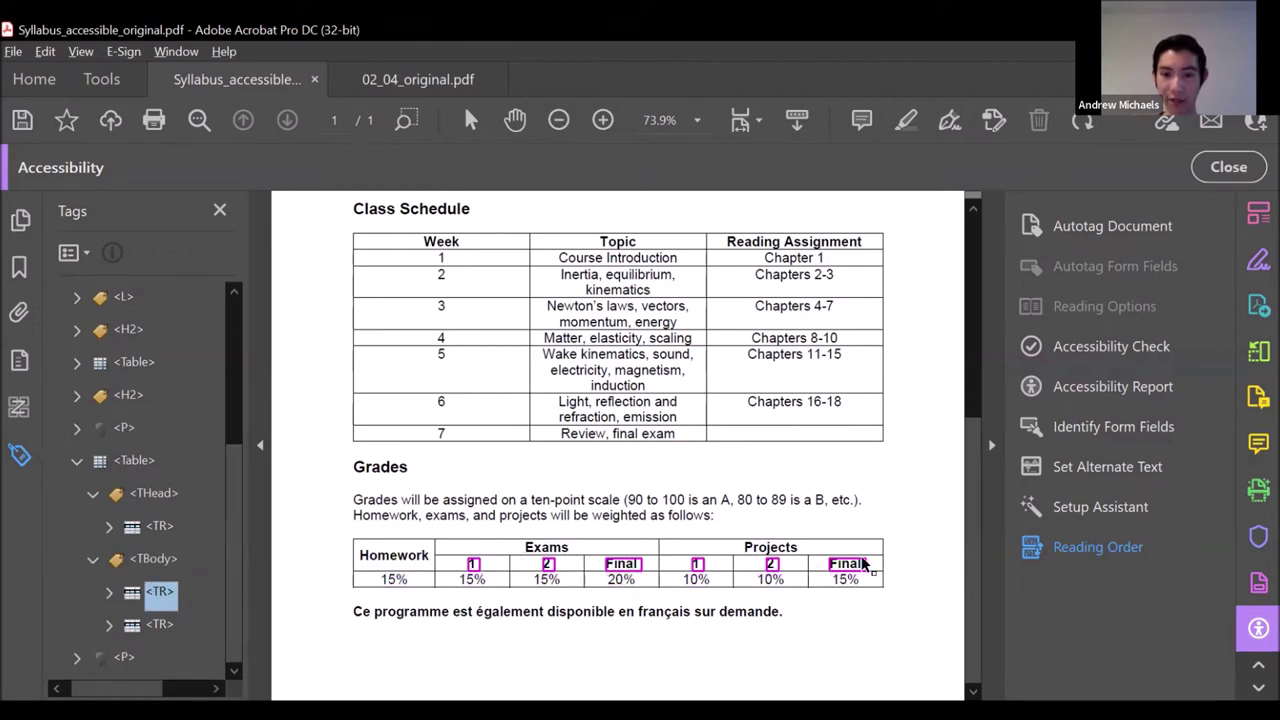
{"action": "left_click", "coordinate": [109, 591]}
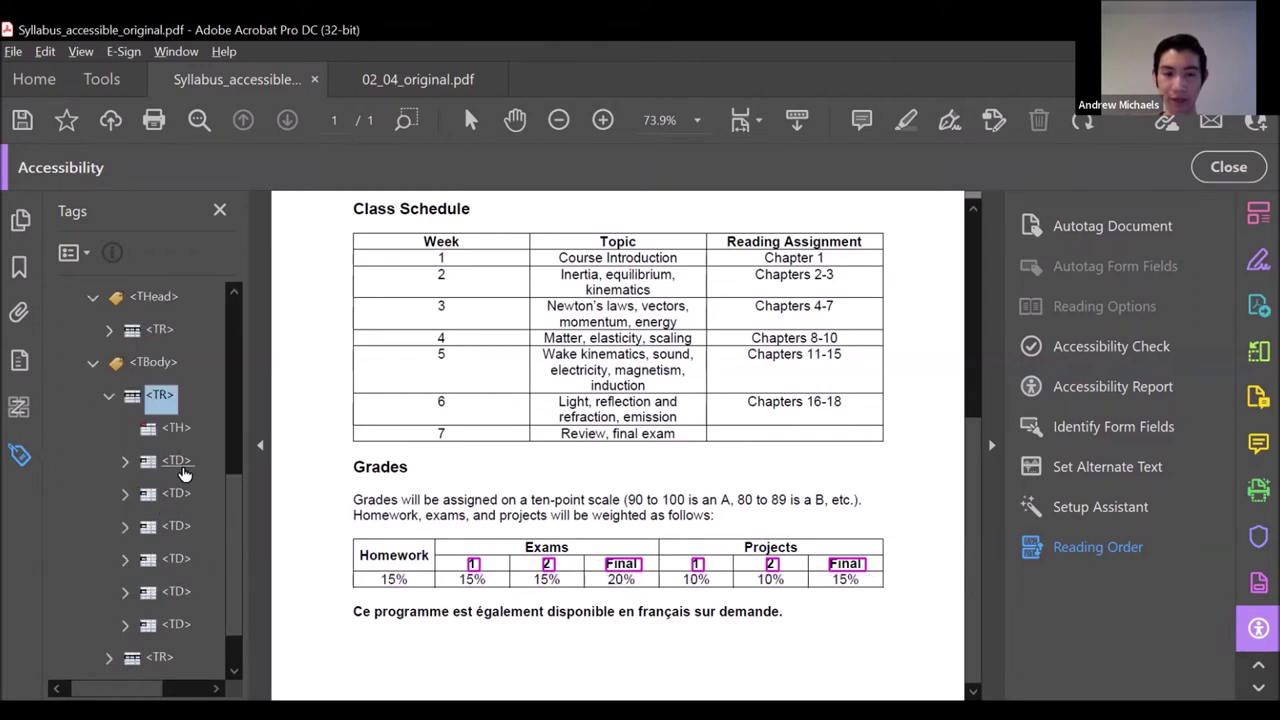
Create an attribute object for the first Exams subheader cell (1) in the Grades table and set its O value to Table.
{"action": "left_click", "coordinate": [177, 461]}
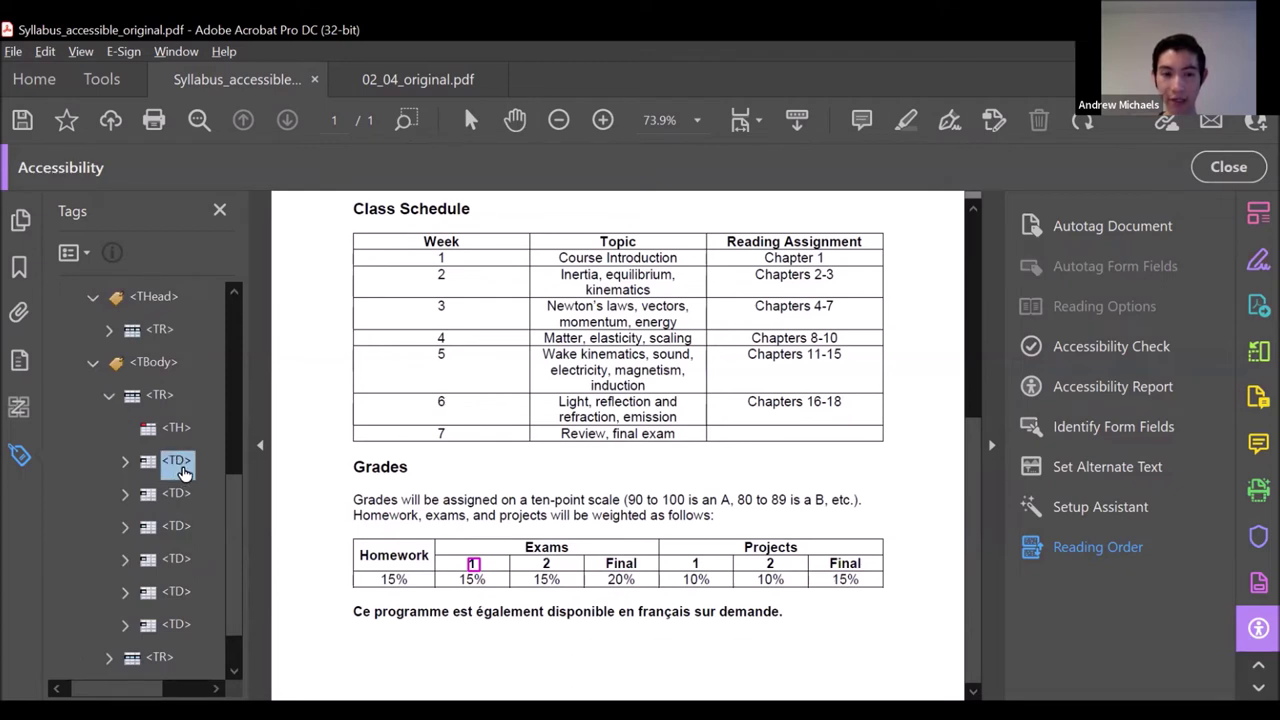
{"action": "right_click", "coordinate": [183, 470]}
{"action": "left_click", "coordinate": [287, 674]}
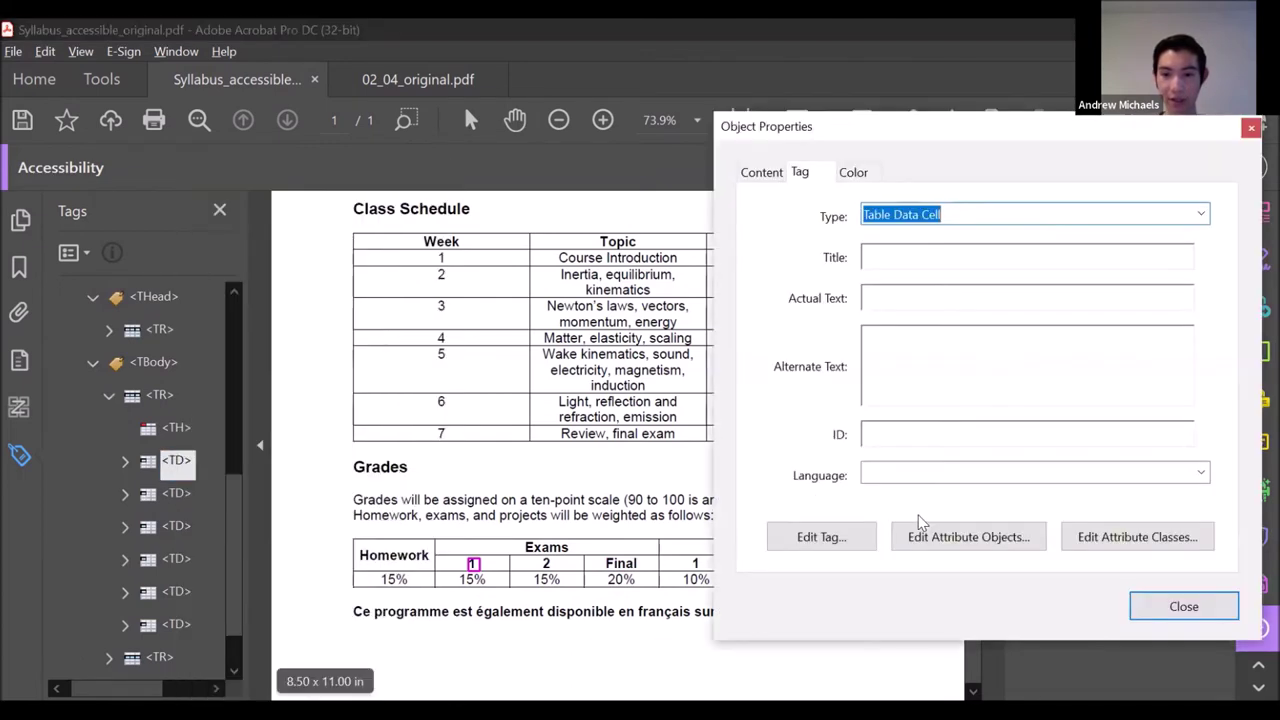
{"action": "left_click", "coordinate": [930, 539]}
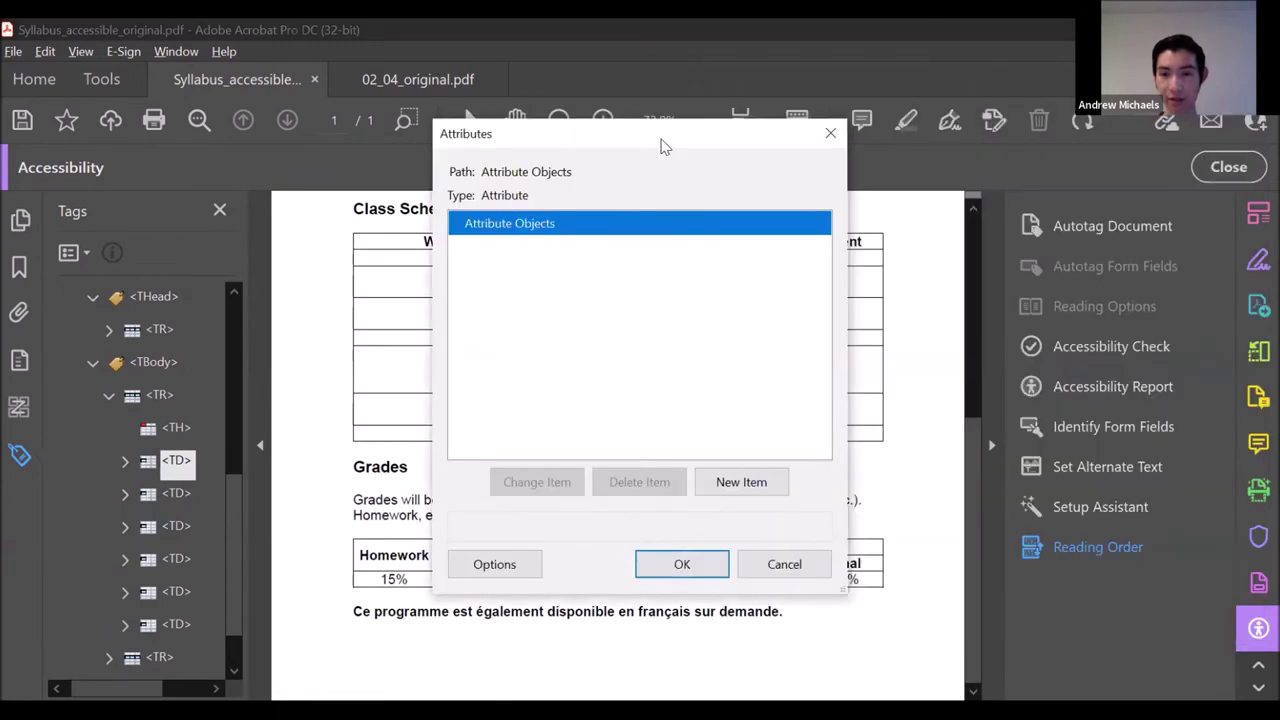
{"action": "left_click_drag", "start_coordinate": [660, 145], "coordinate": [1042, 147]}
{"action": "left_click", "coordinate": [852, 249]}
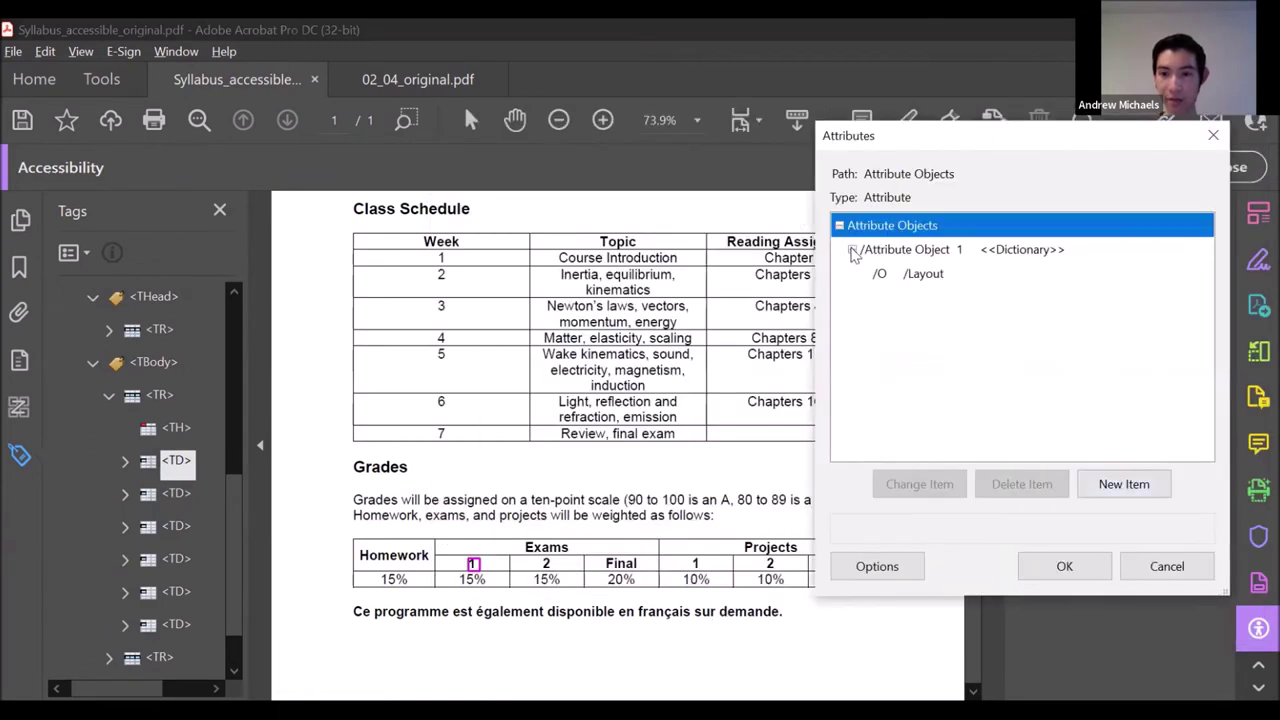
{"action": "left_click", "coordinate": [912, 274]}
{"action": "left_click", "coordinate": [920, 483]}
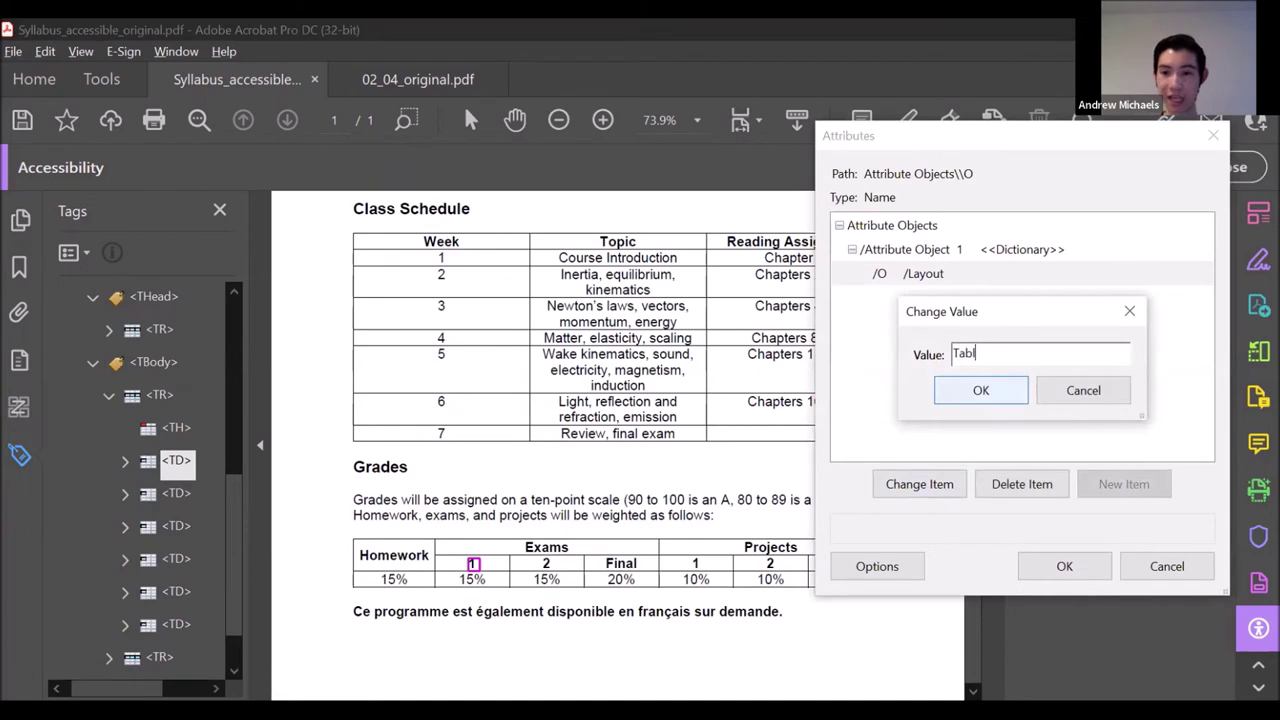
{"action": "key", "text": "Return"}
Add a Scope key with the name value Column to the Exams 1 cell's attribute object.
{"action": "left_click", "coordinate": [971, 254]}
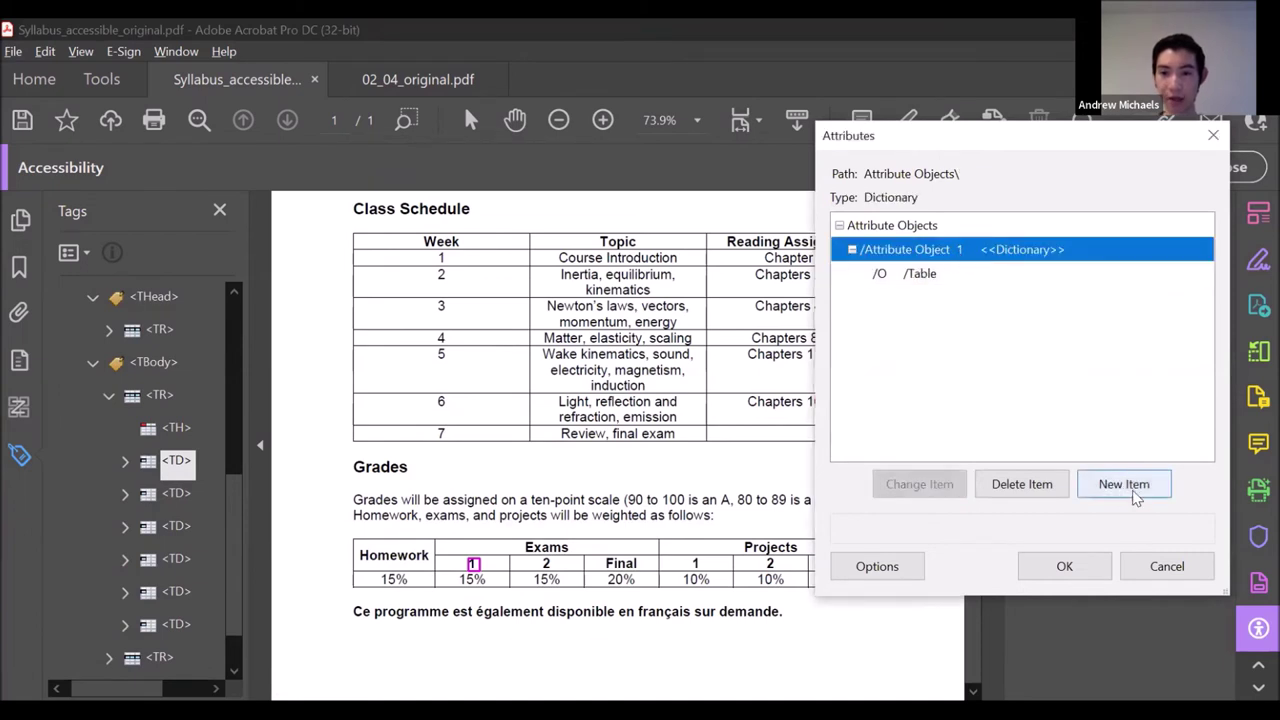
{"action": "left_click", "coordinate": [1131, 488]}
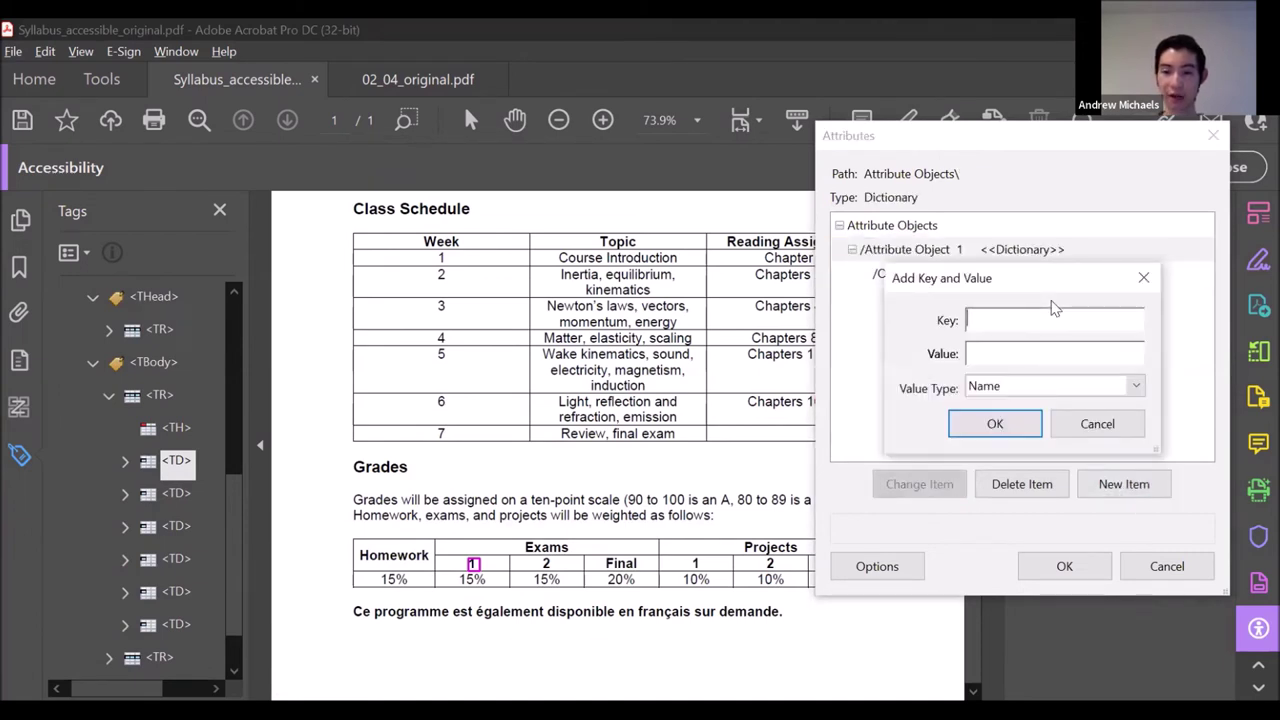
{"action": "type", "text": "Scope"}
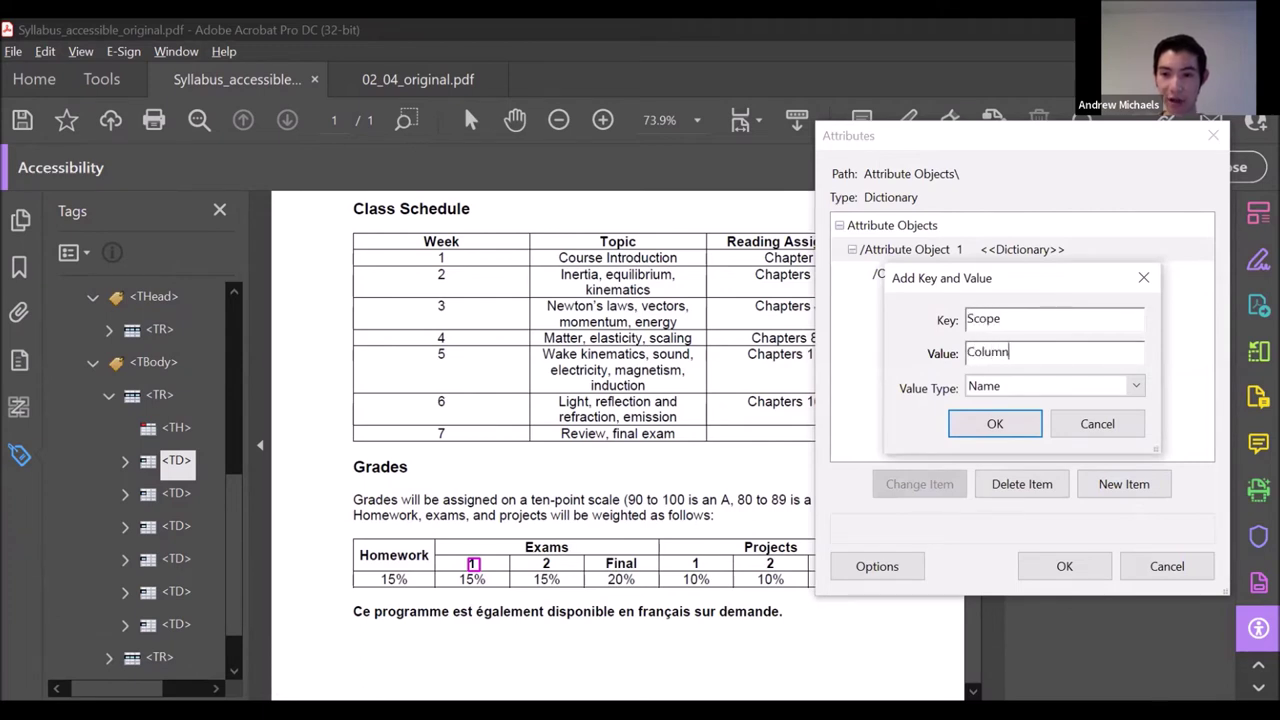
{"action": "left_click", "coordinate": [1000, 423]}
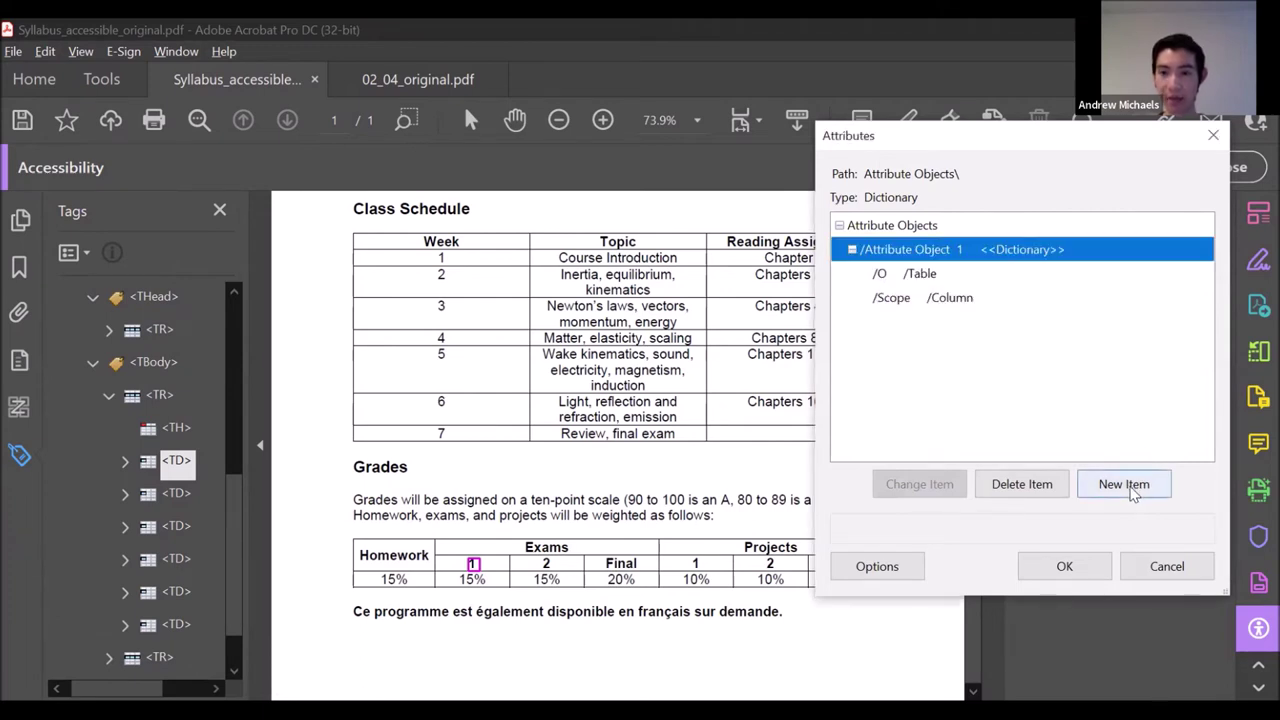
Add a ColSpan key with the integer value 1 to the Exams 1 cell, then apply the attributes and close the tag properties.
{"action": "key", "text": "Return"}
{"action": "type", "text": "ColSpan"}
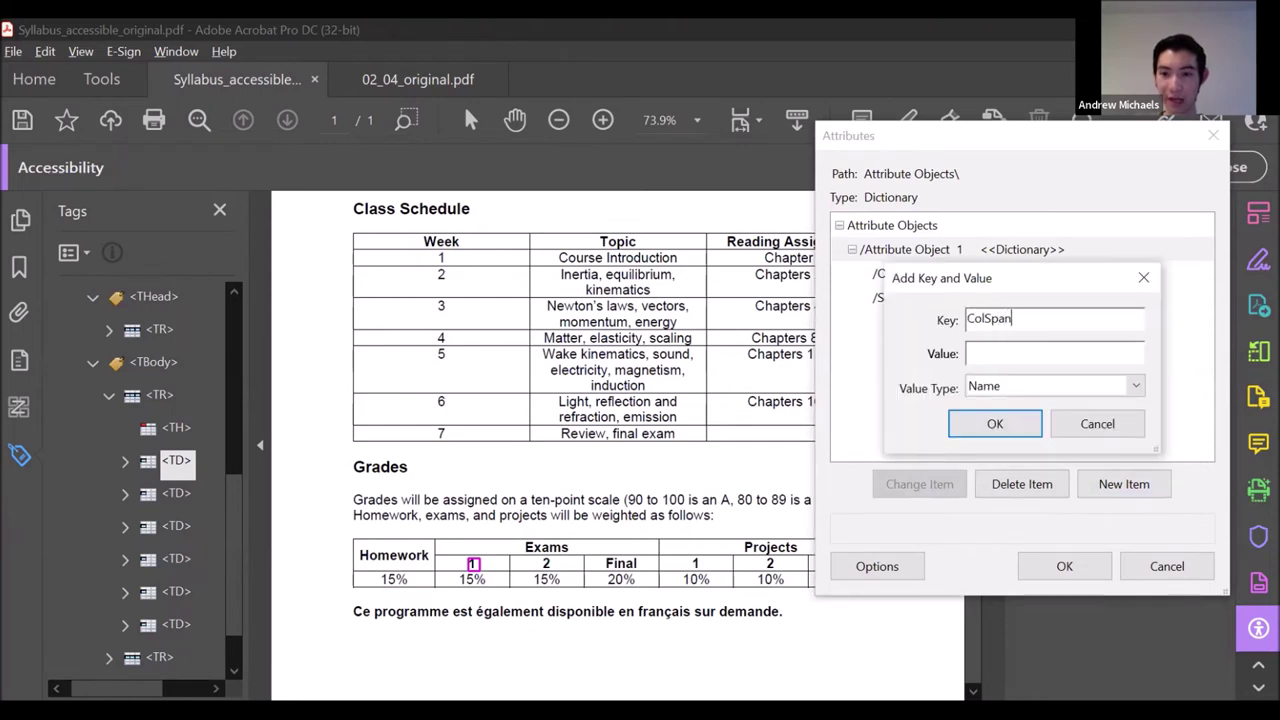
{"action": "type", "text": "1"}
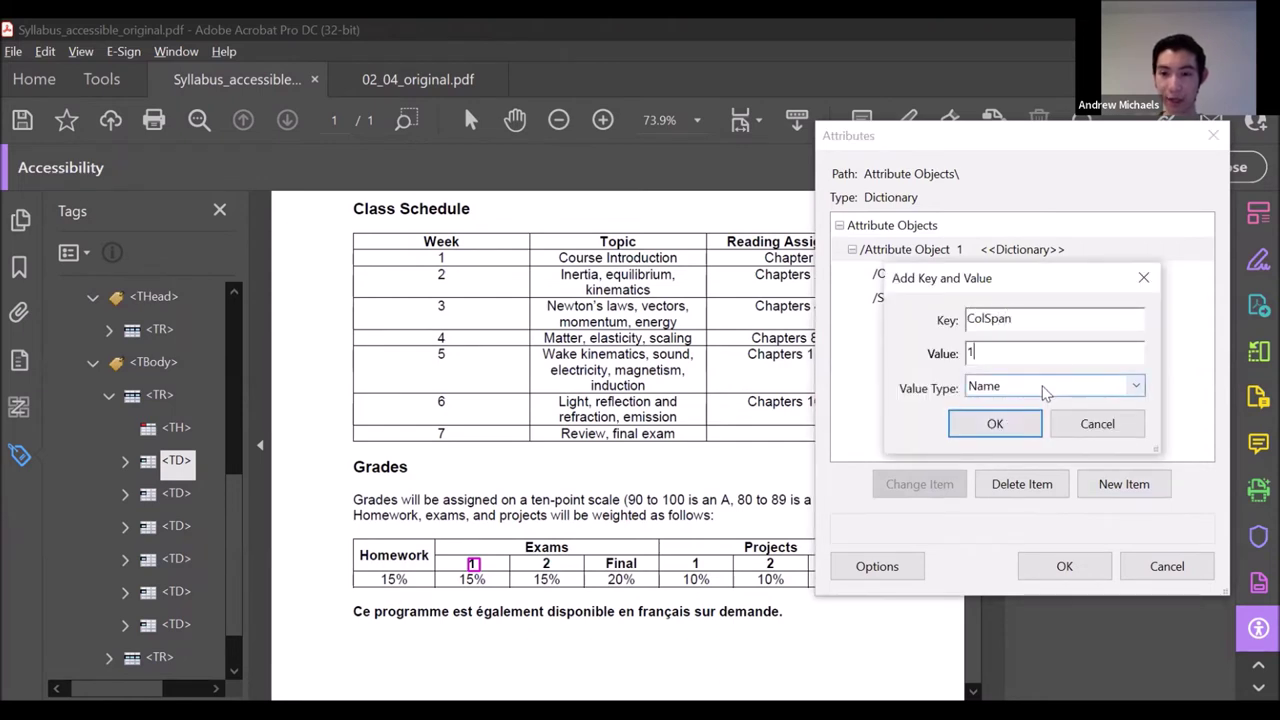
{"action": "left_click", "coordinate": [1043, 390]}
{"action": "left_click", "coordinate": [1010, 485]}
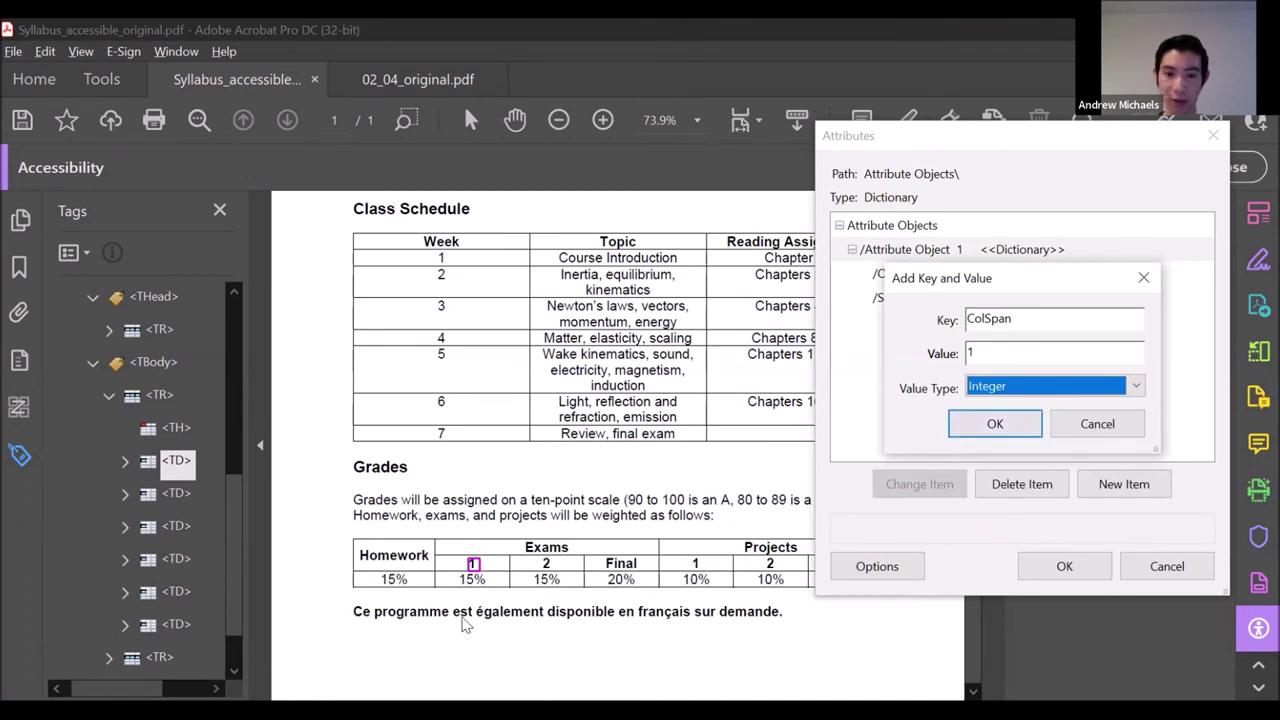
{"action": "left_click", "coordinate": [960, 422]}
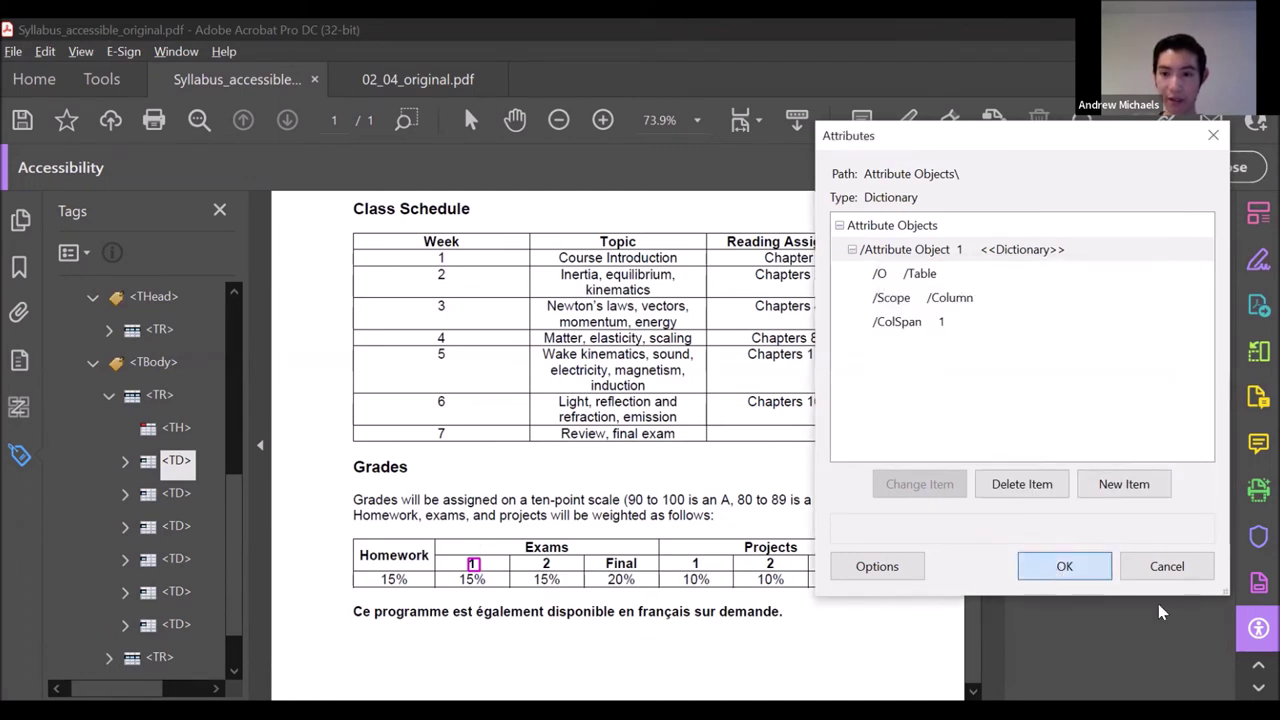
{"action": "left_click", "coordinate": [1052, 565]}
{"action": "left_click", "coordinate": [1160, 604]}
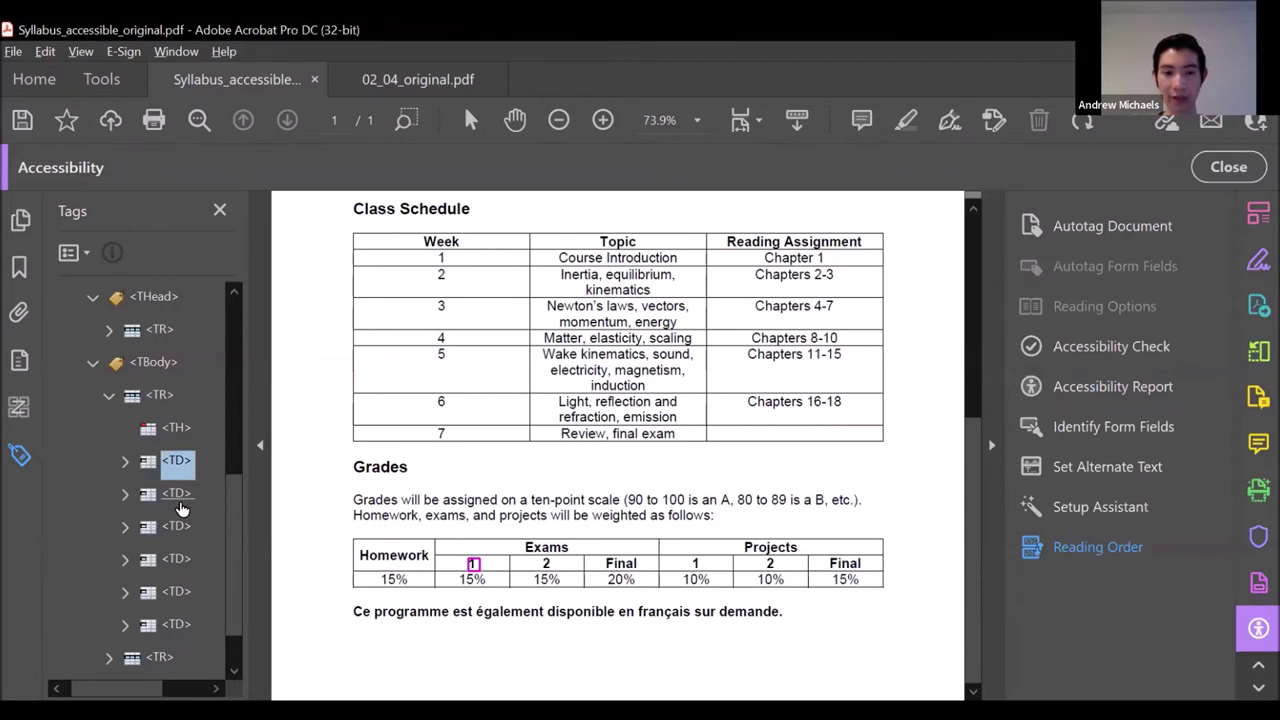
Create an attribute object for the Exams 2 subheader cell and set its O value to Table.
{"action": "left_click", "coordinate": [181, 496]}
{"action": "right_click", "coordinate": [181, 500]}
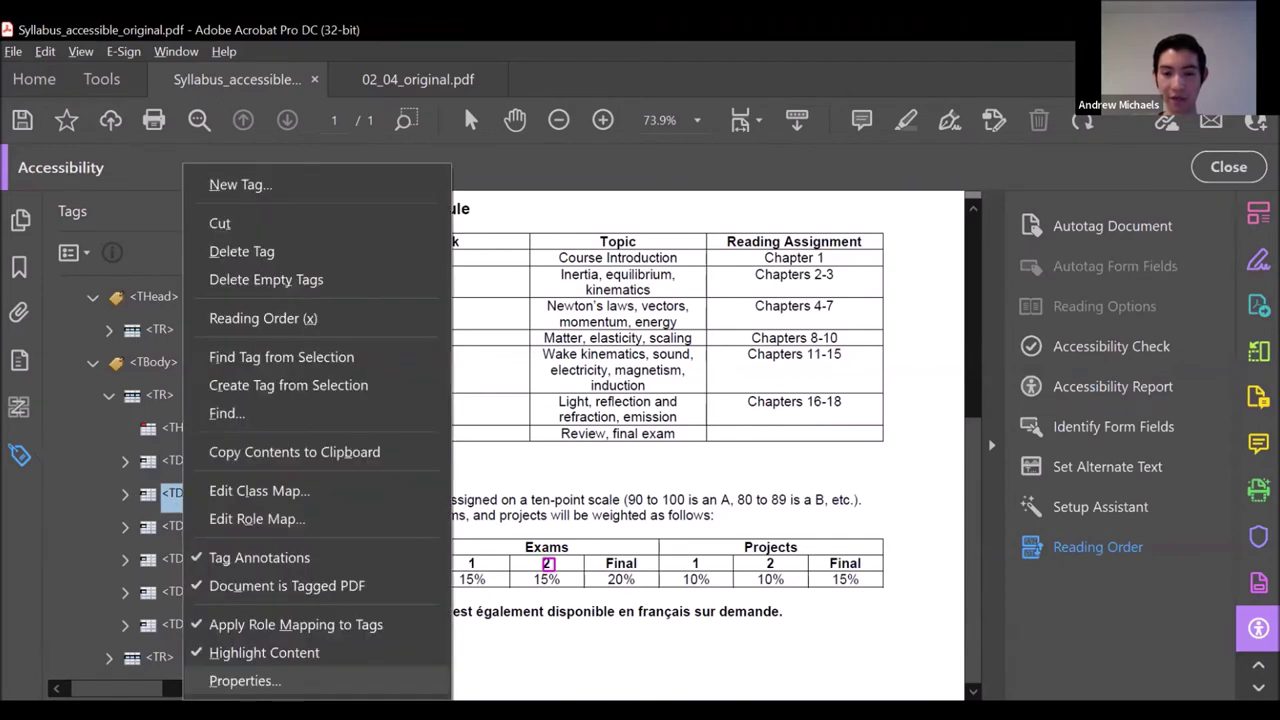
{"action": "left_click", "coordinate": [245, 680]}
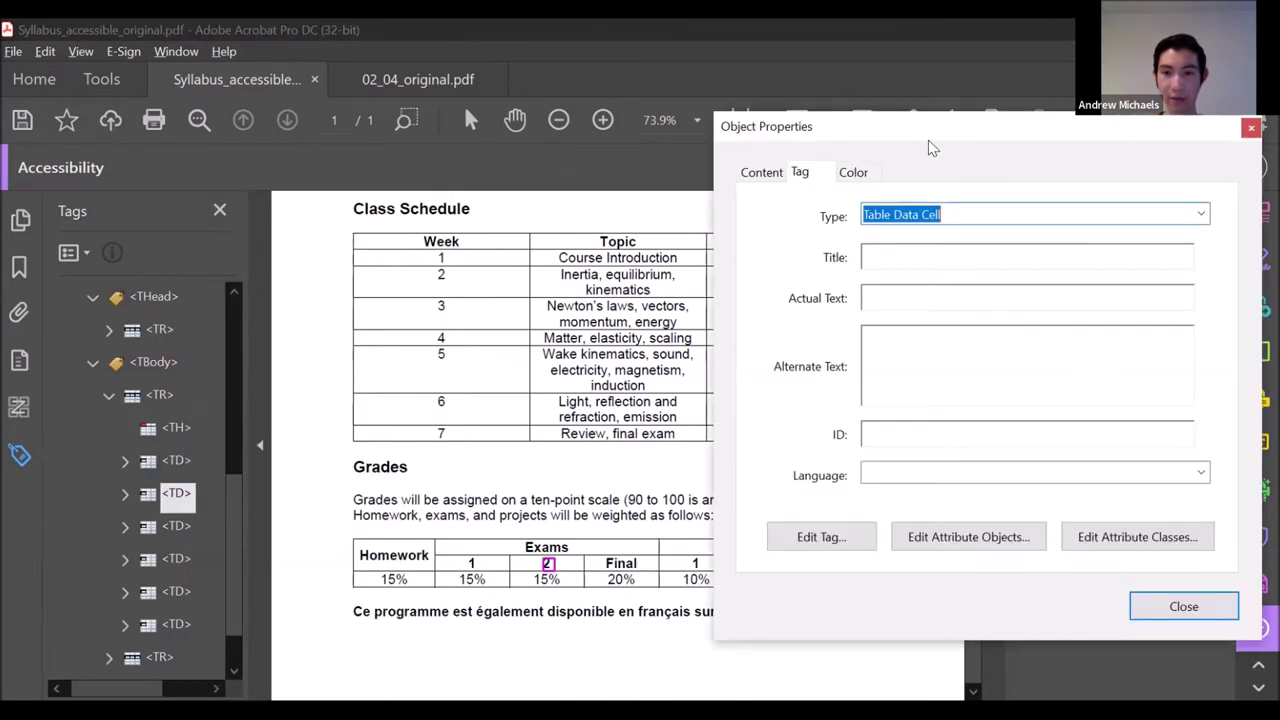
{"action": "left_click", "coordinate": [1068, 528]}
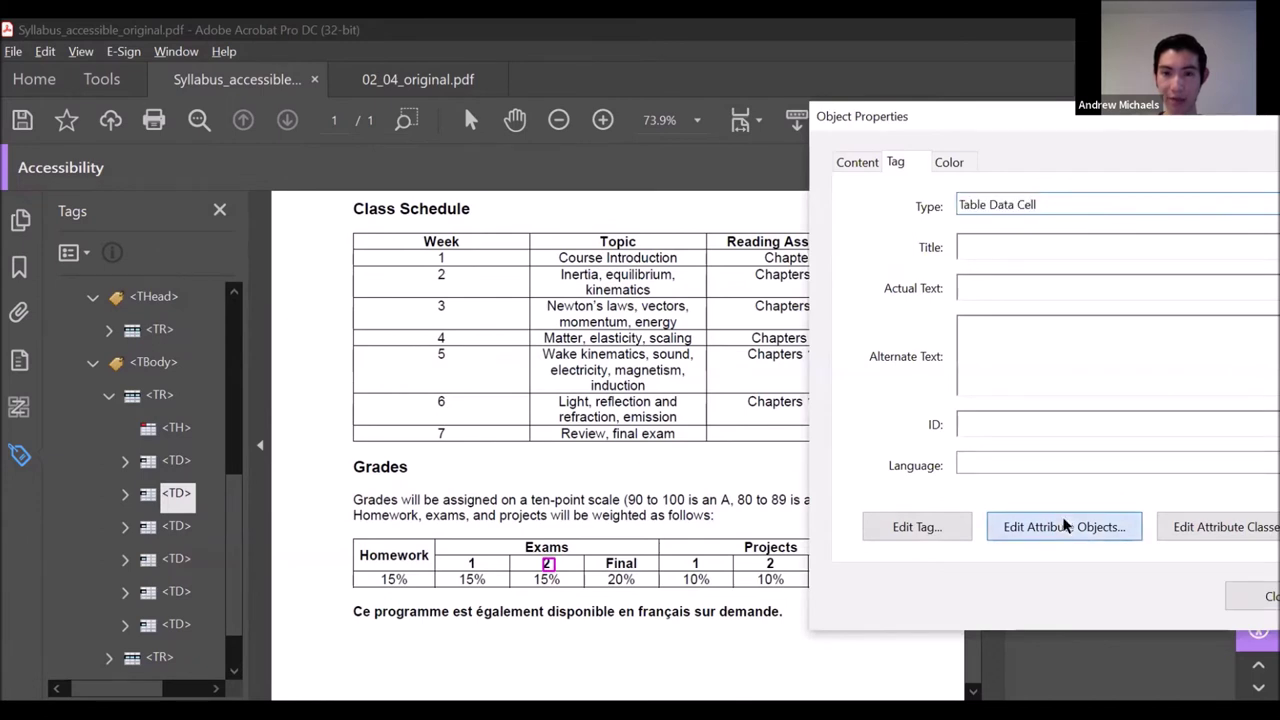
{"action": "left_click", "coordinate": [1149, 483]}
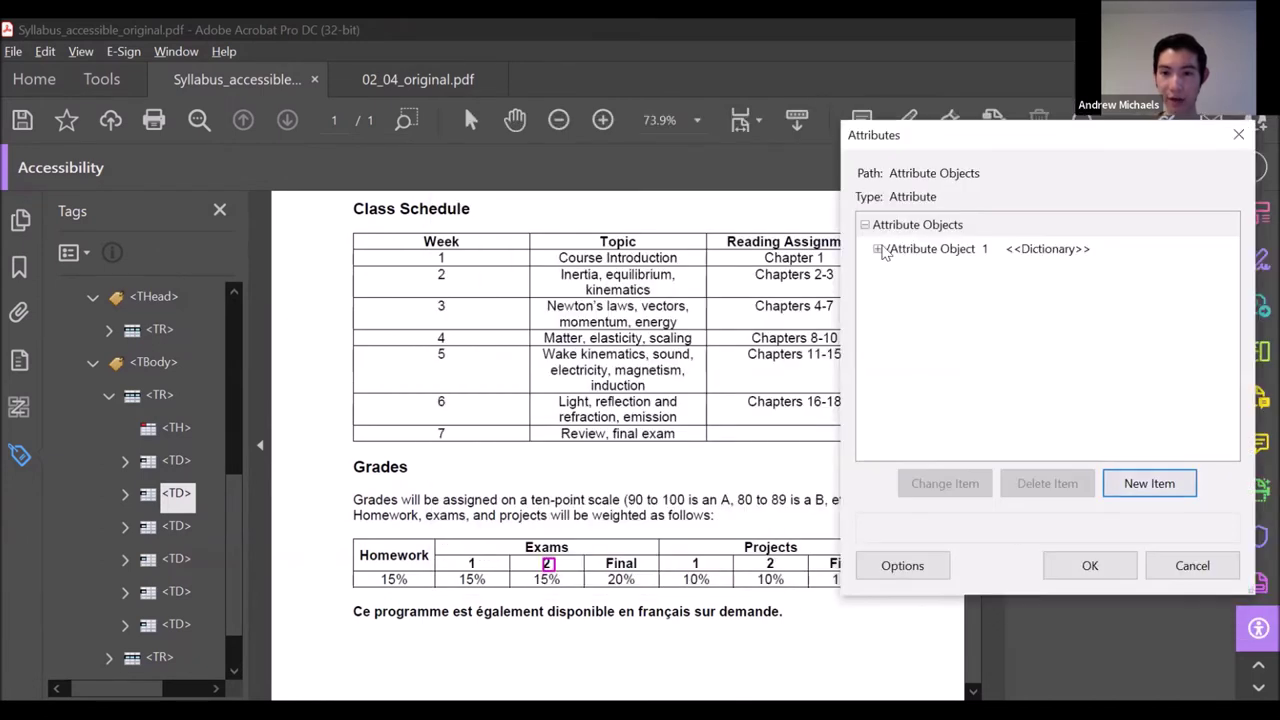
{"action": "left_click", "coordinate": [878, 249]}
{"action": "left_click", "coordinate": [905, 272]}
{"action": "left_click", "coordinate": [946, 482]}
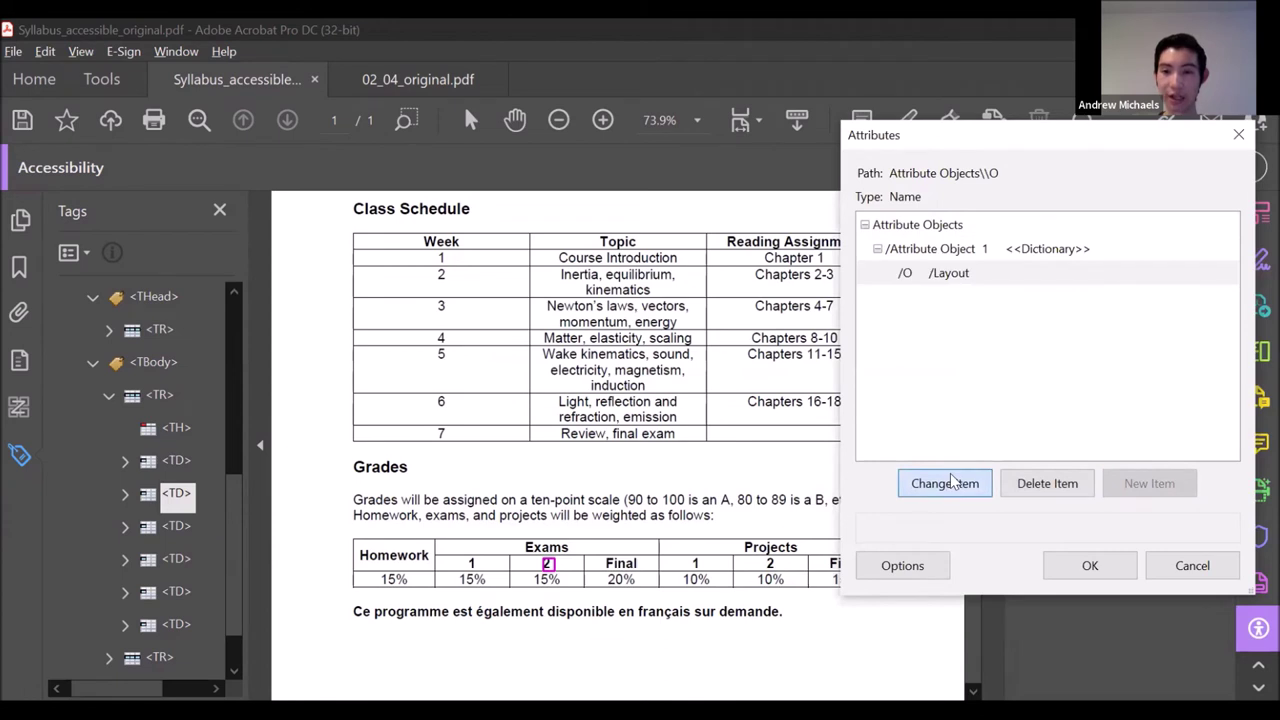
{"action": "type", "text": "Table"}
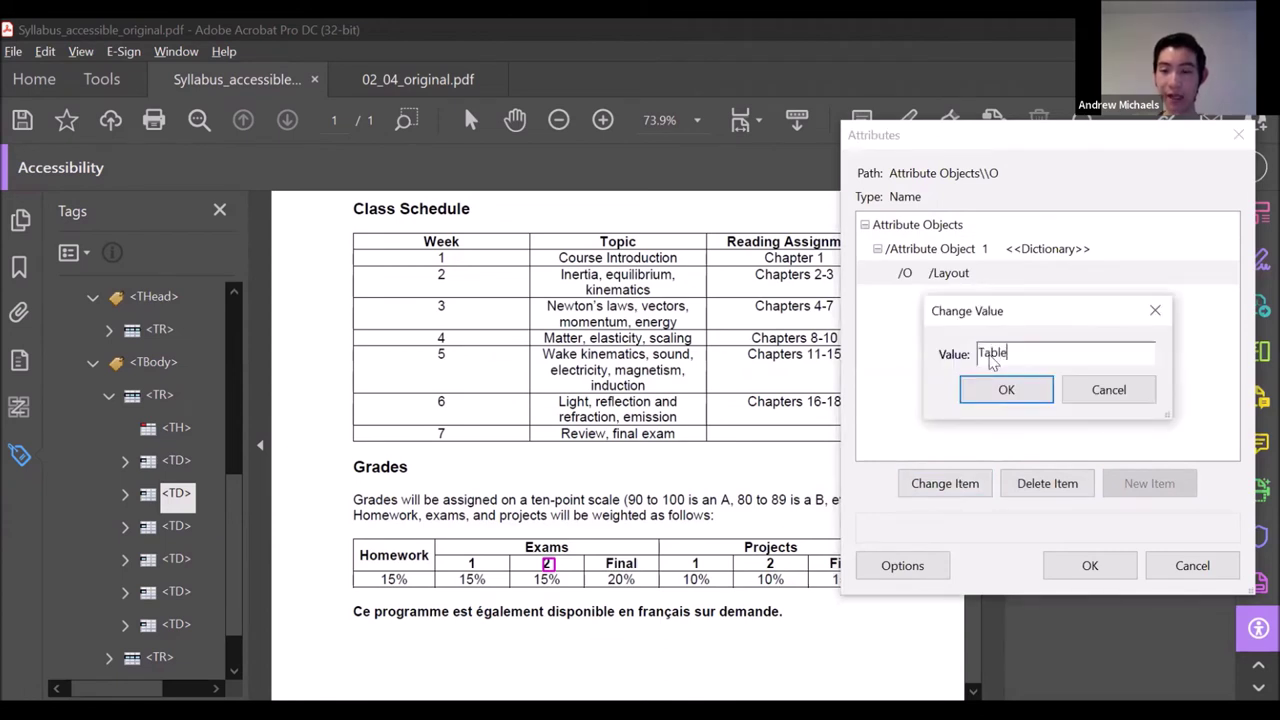
{"action": "key", "text": "Return"}
Add a Scope key with the name value Column to the Exams 2 cell's attribute object.
{"action": "left_click", "coordinate": [986, 251]}
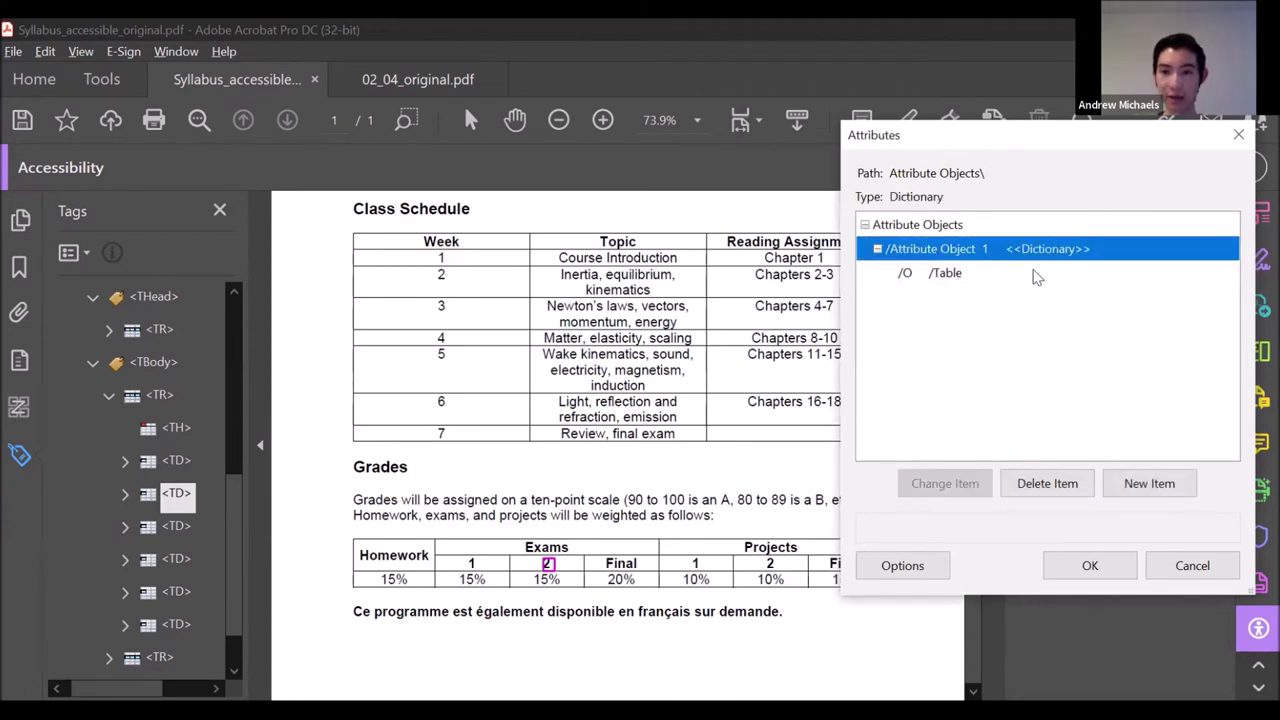
{"action": "left_click", "coordinate": [1155, 484]}
{"action": "type", "text": "Scope"}
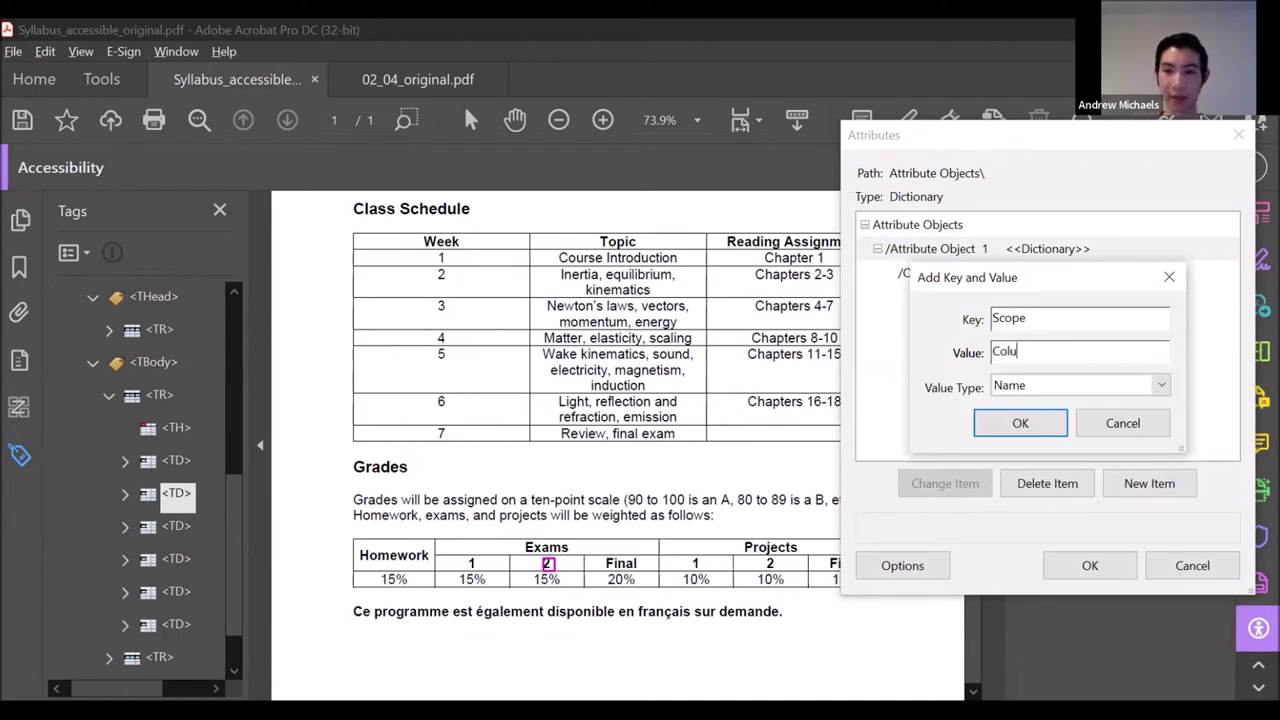
{"action": "left_click", "coordinate": [1010, 425]}
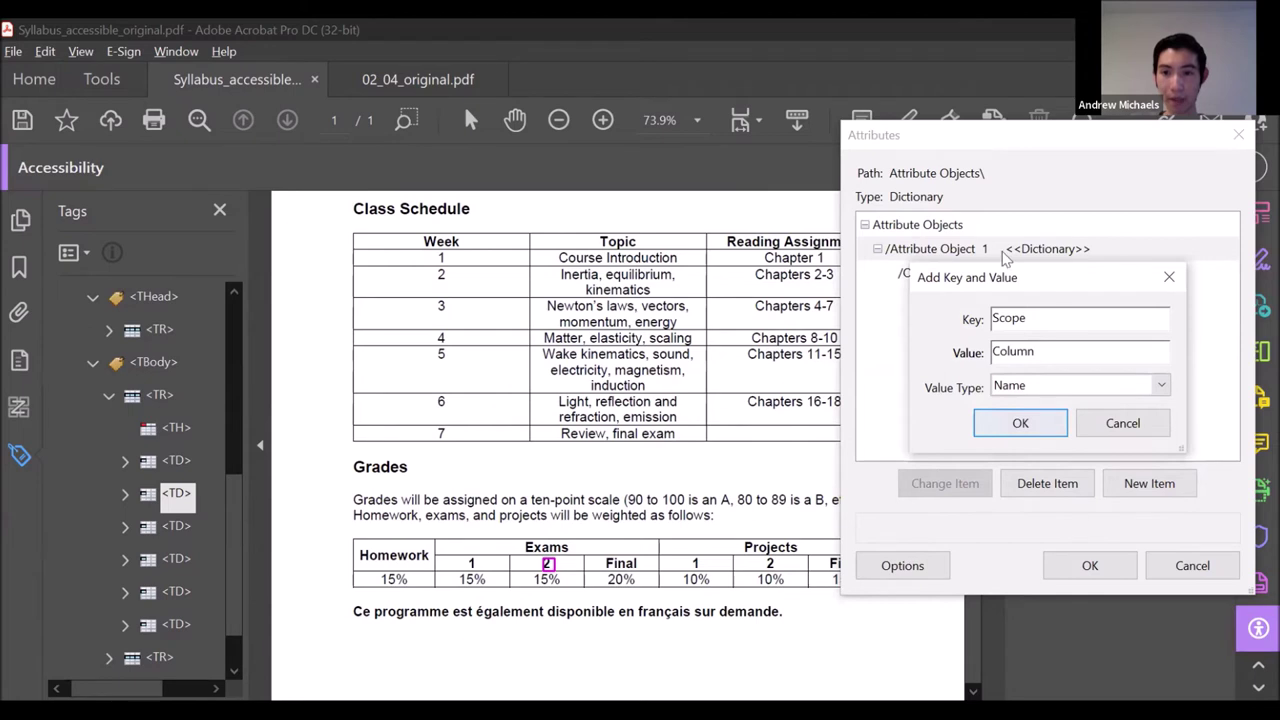
Add a ColSpan key with the integer value 1 to the Exams 2 cell, then apply the attributes and close the tag properties.
{"action": "left_click", "coordinate": [1120, 470]}
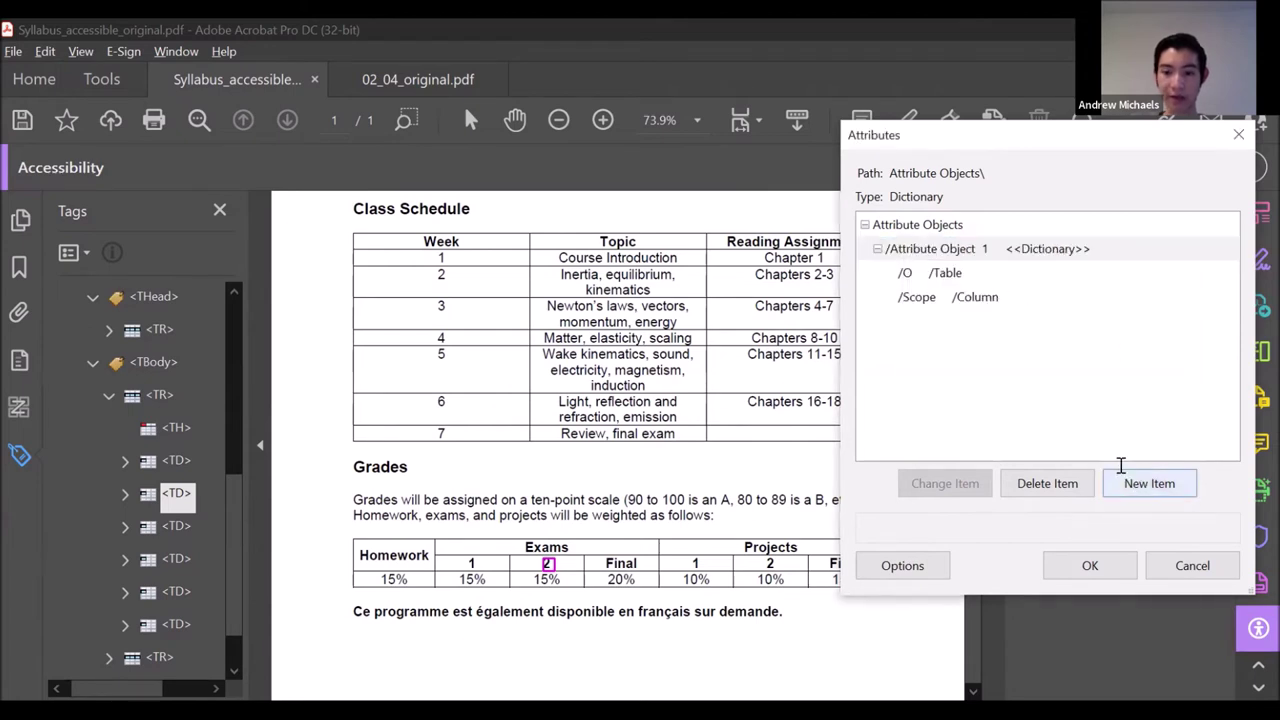
{"action": "type", "text": "ColSpan"}
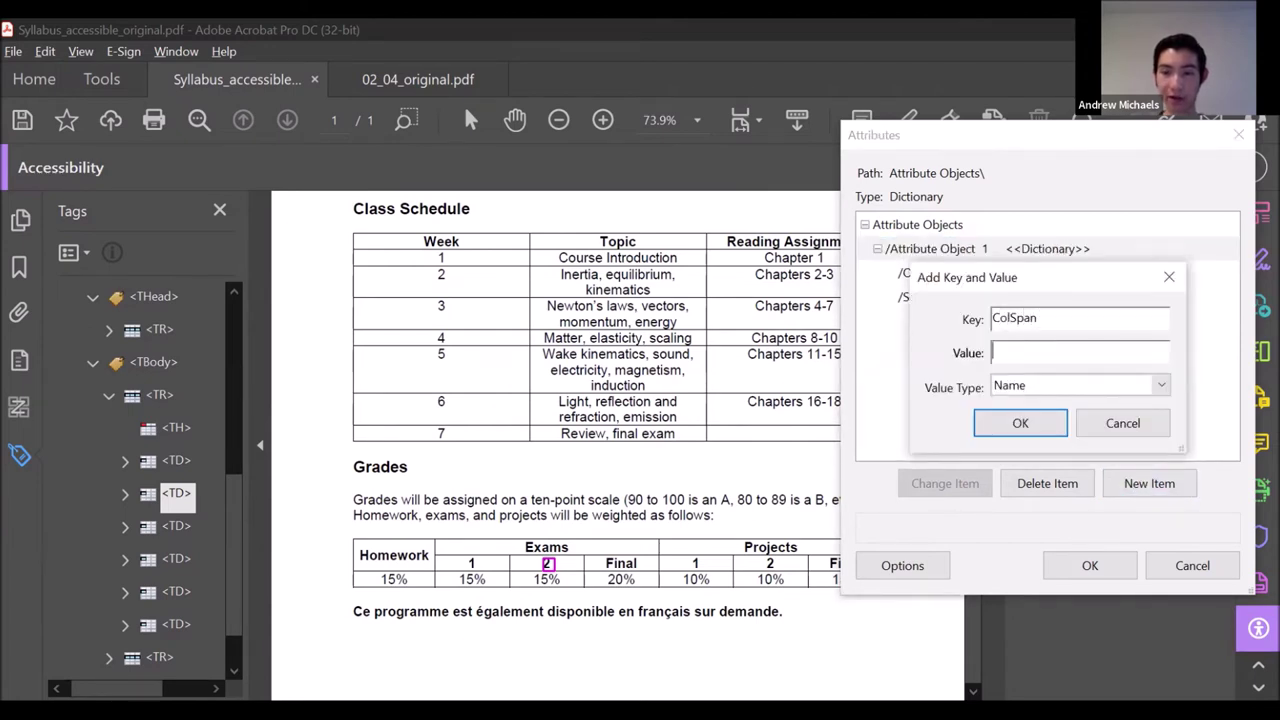
{"action": "left_click", "coordinate": [1030, 385]}
{"action": "left_click", "coordinate": [1010, 480]}
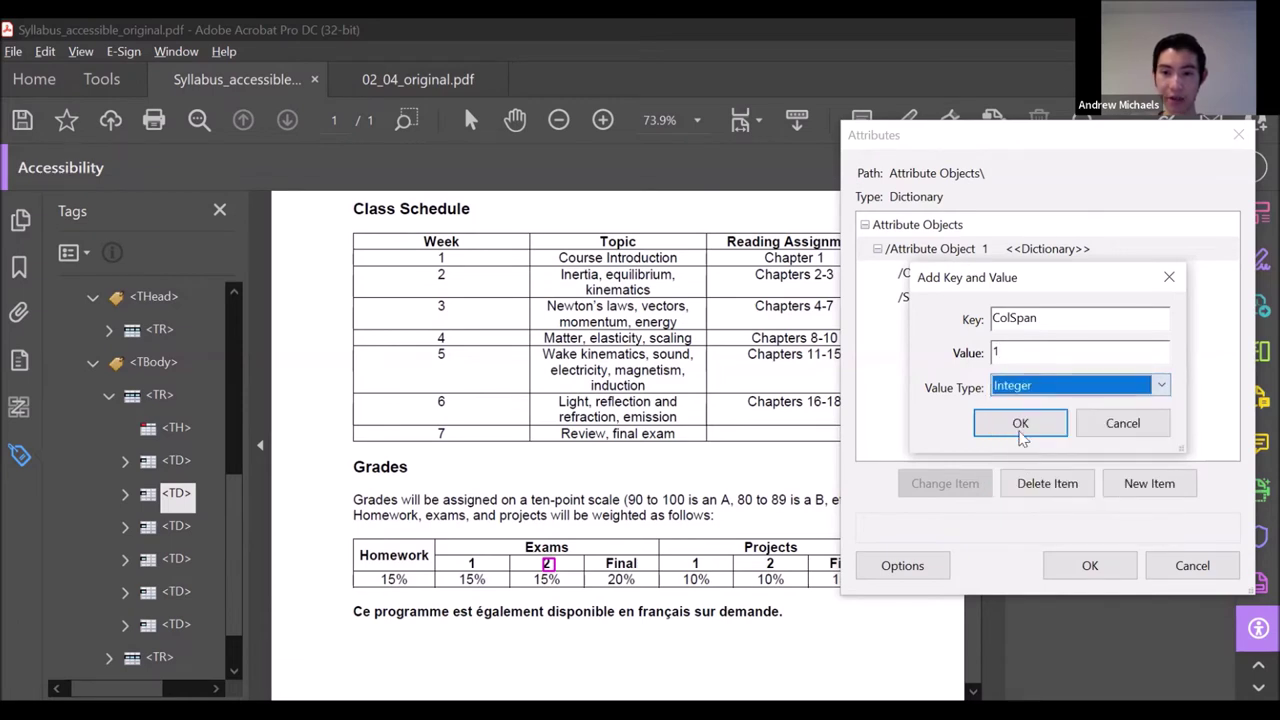
{"action": "left_click", "coordinate": [1020, 423]}
{"action": "left_click", "coordinate": [1090, 566]}
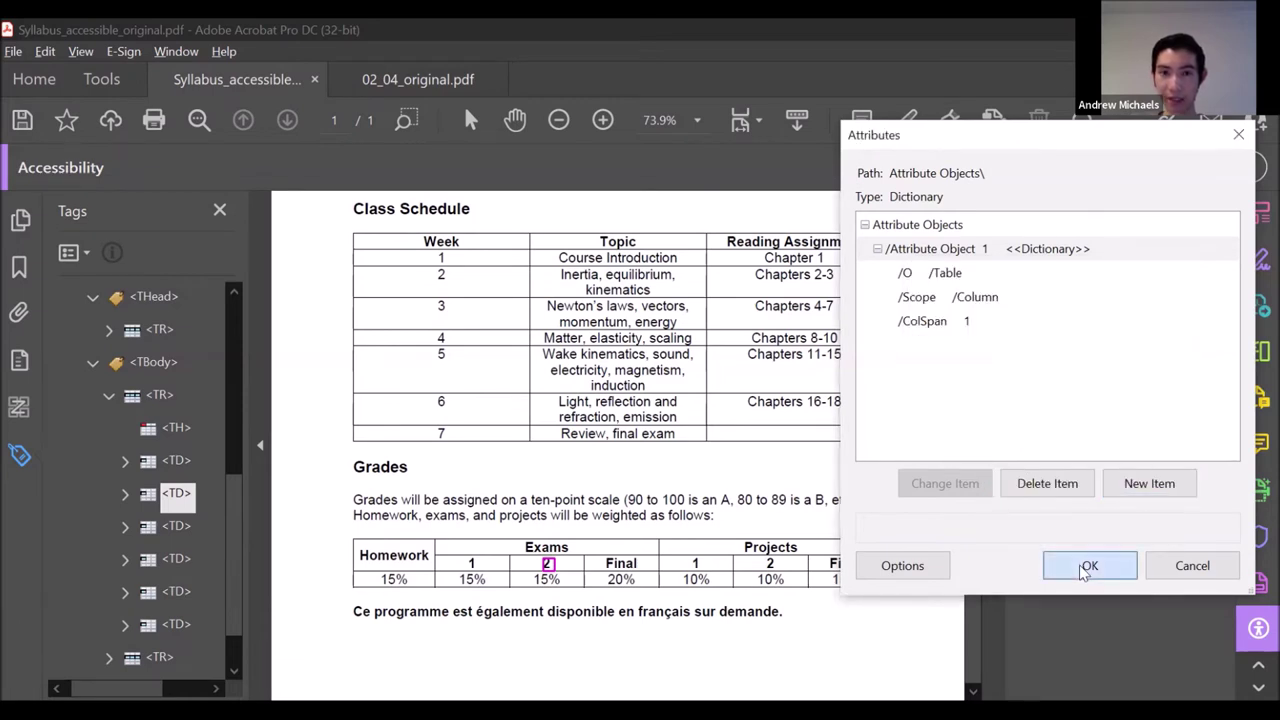
{"action": "left_click", "coordinate": [1242, 598]}
Create an attribute object for the Final subheader cell under Exams and set its O value to Table.
{"action": "left_click", "coordinate": [171, 532]}
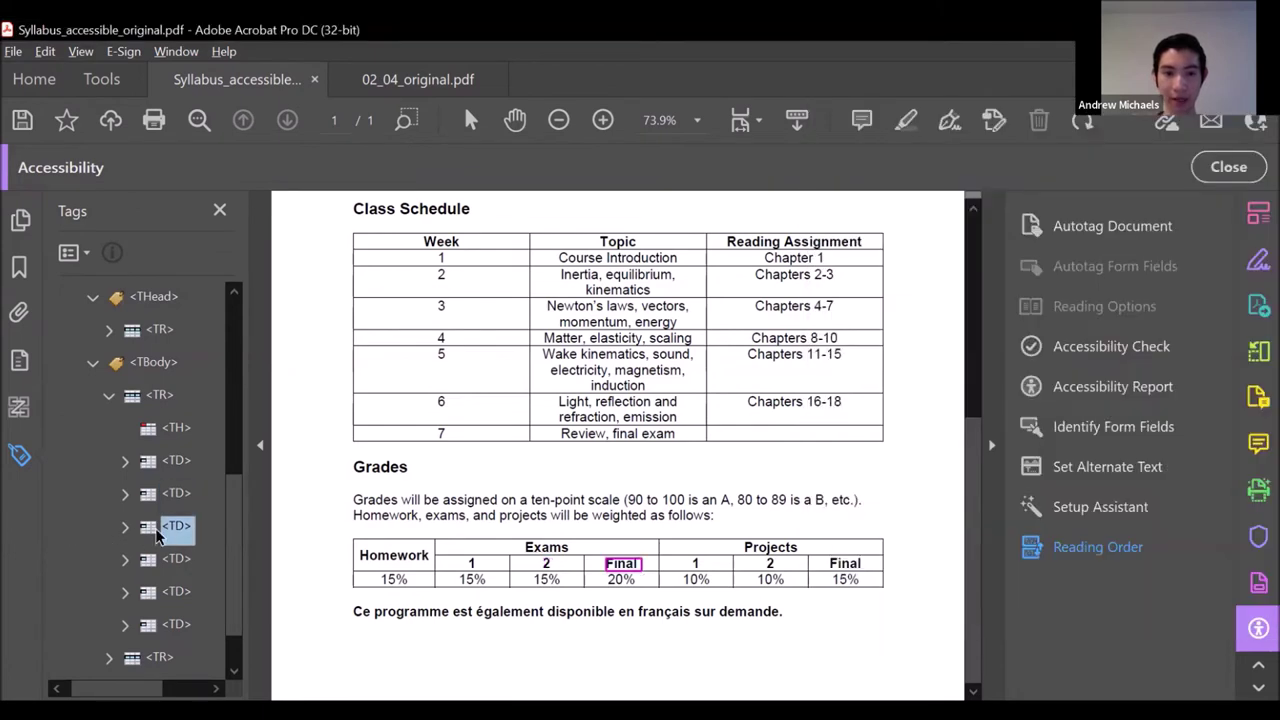
{"action": "right_click", "coordinate": [171, 545]}
{"action": "left_click", "coordinate": [230, 677]}
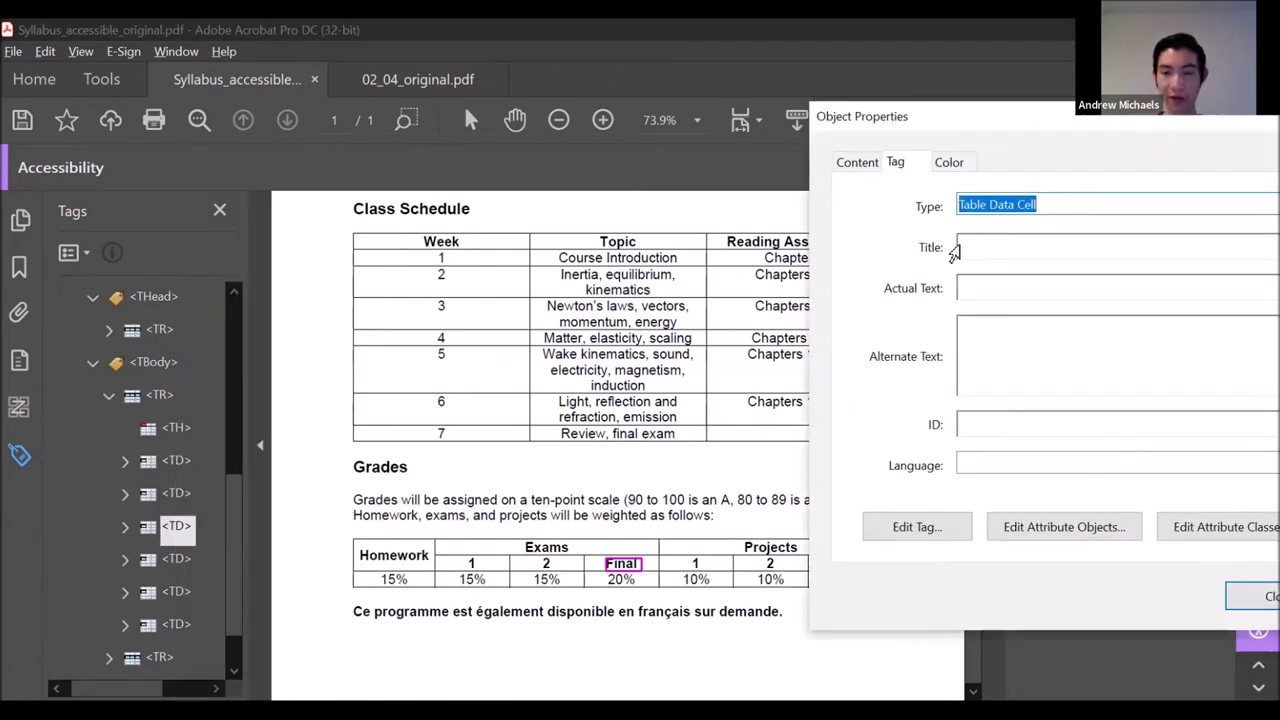
{"action": "left_click", "coordinate": [1062, 528]}
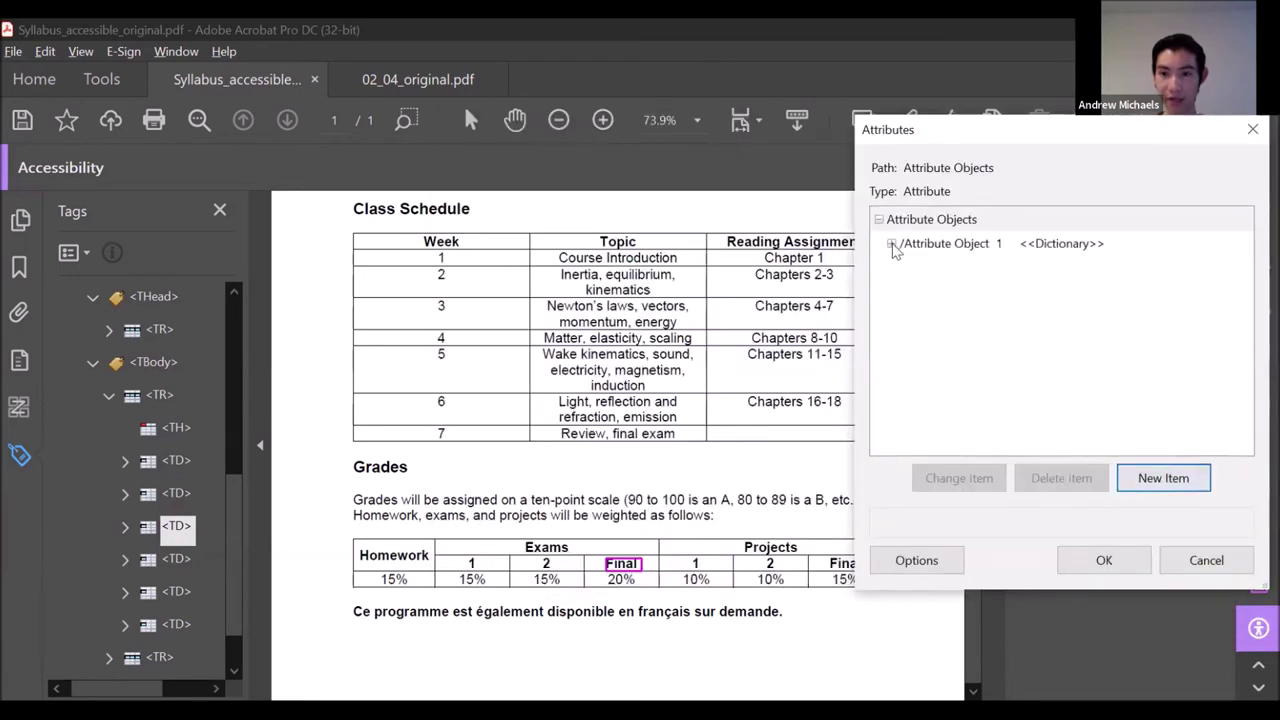
{"action": "left_click", "coordinate": [891, 243]}
{"action": "left_click", "coordinate": [944, 267]}
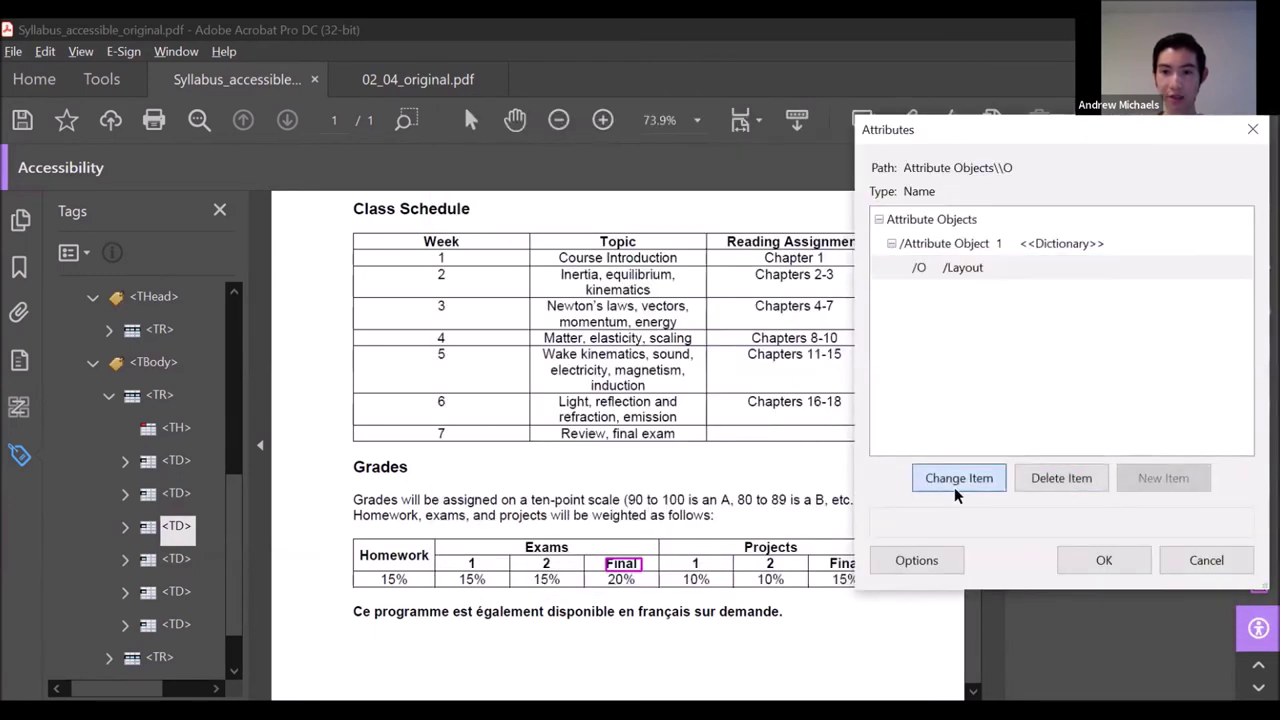
{"action": "left_click", "coordinate": [954, 487]}
{"action": "type", "text": "Table"}
{"action": "key", "text": "Return"}
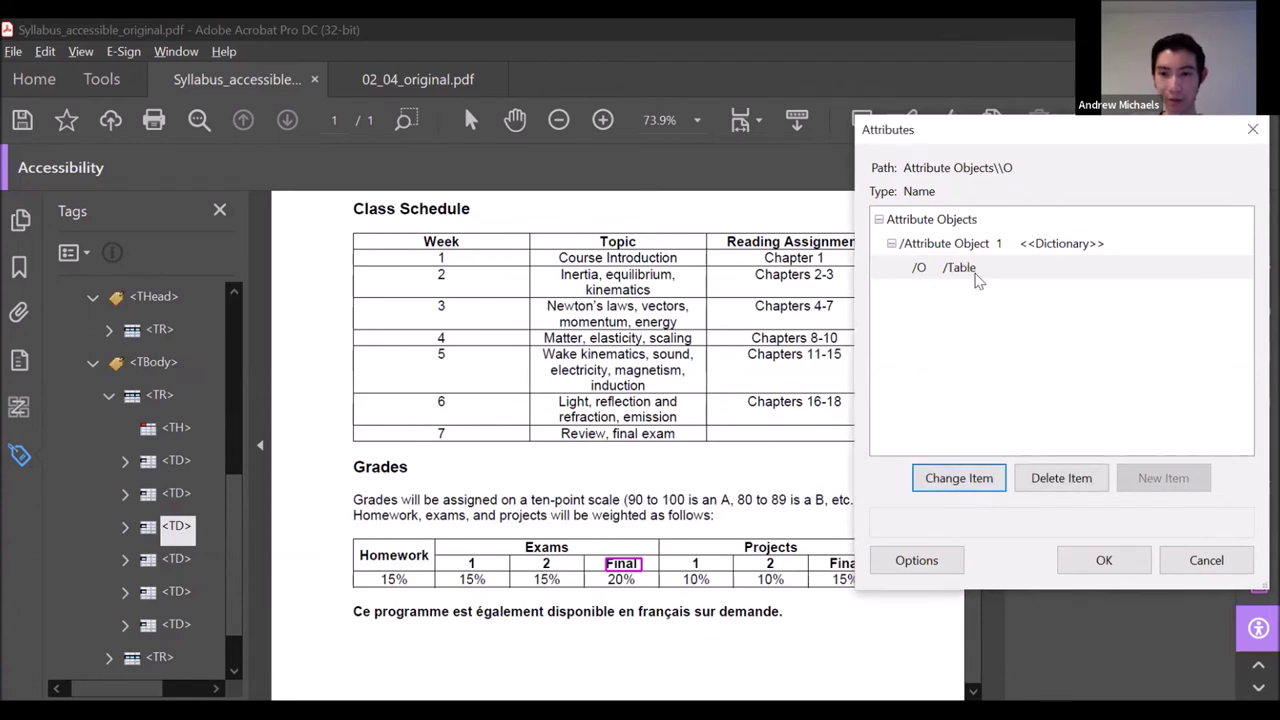
Add a Scope key with the name value Column to the Exams Final cell's attribute object.
{"action": "left_click", "coordinate": [985, 245]}
{"action": "left_click", "coordinate": [1165, 480]}
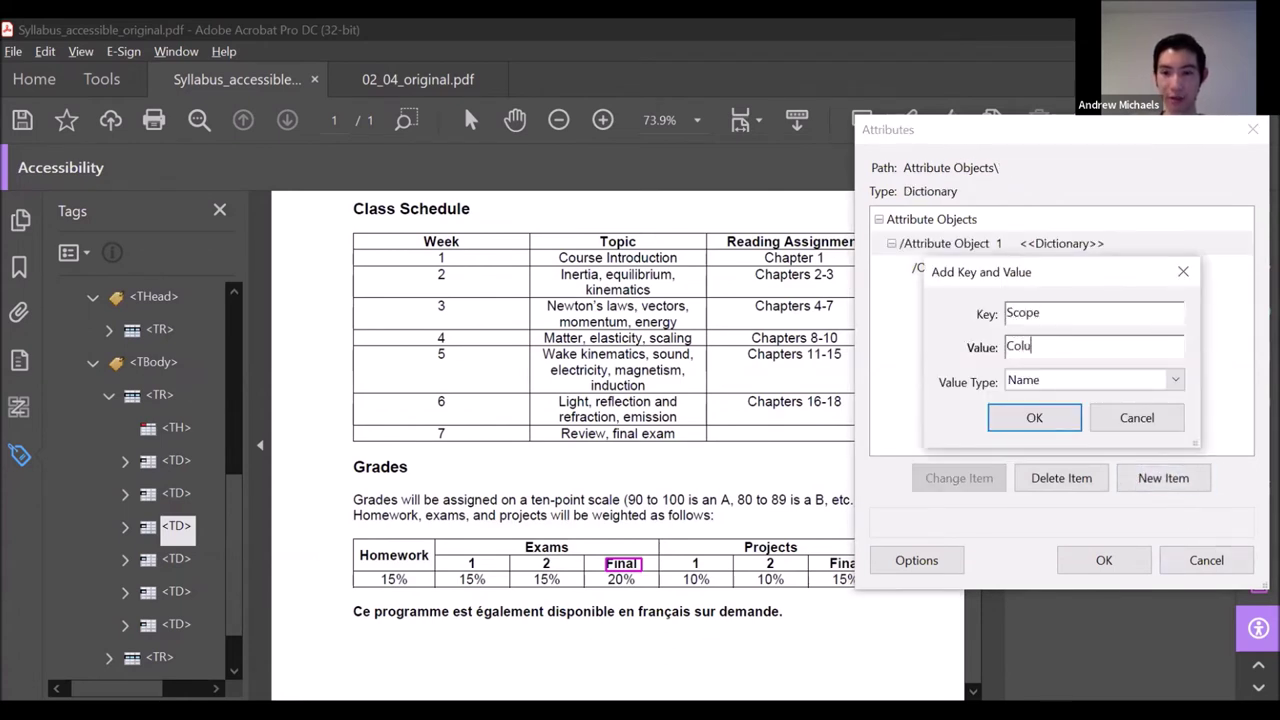
{"action": "left_click", "coordinate": [1030, 418]}
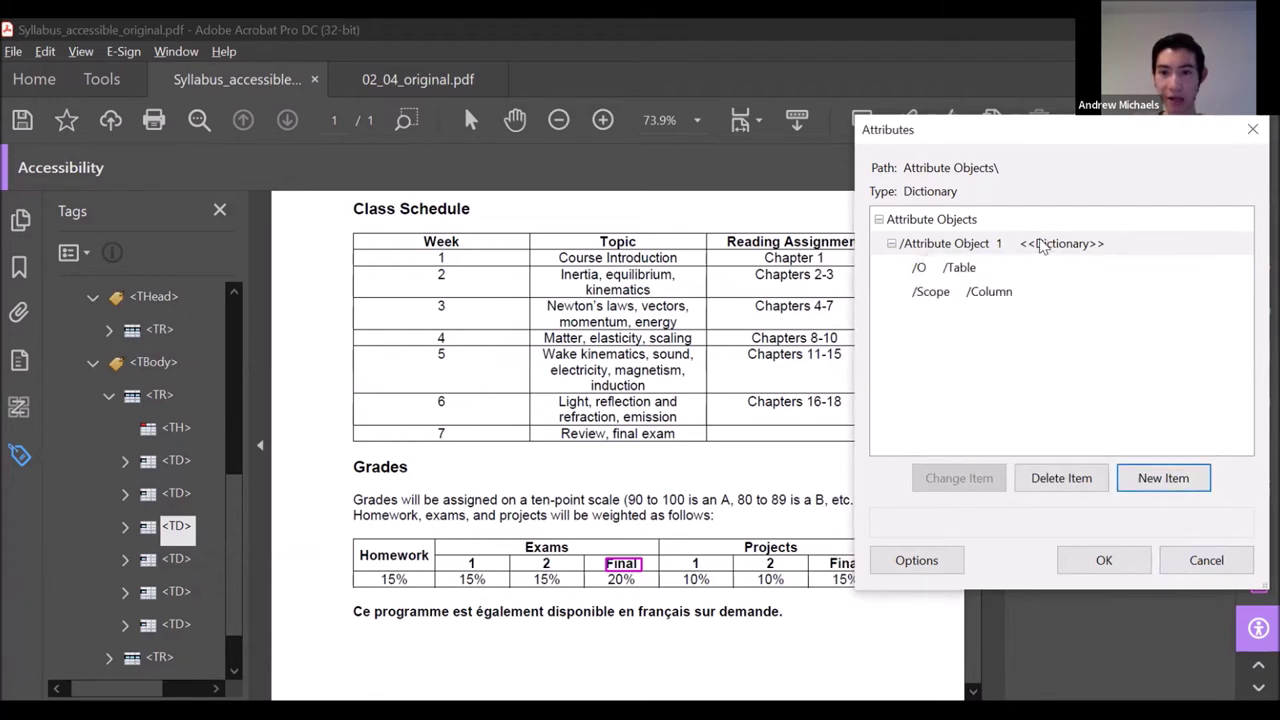
Add a ColSpan key with the integer value 1 to the Exams Final cell, then apply the attributes and close the tag properties.
{"action": "left_click", "coordinate": [1132, 478]}
{"action": "type", "text": "ColSpan"}
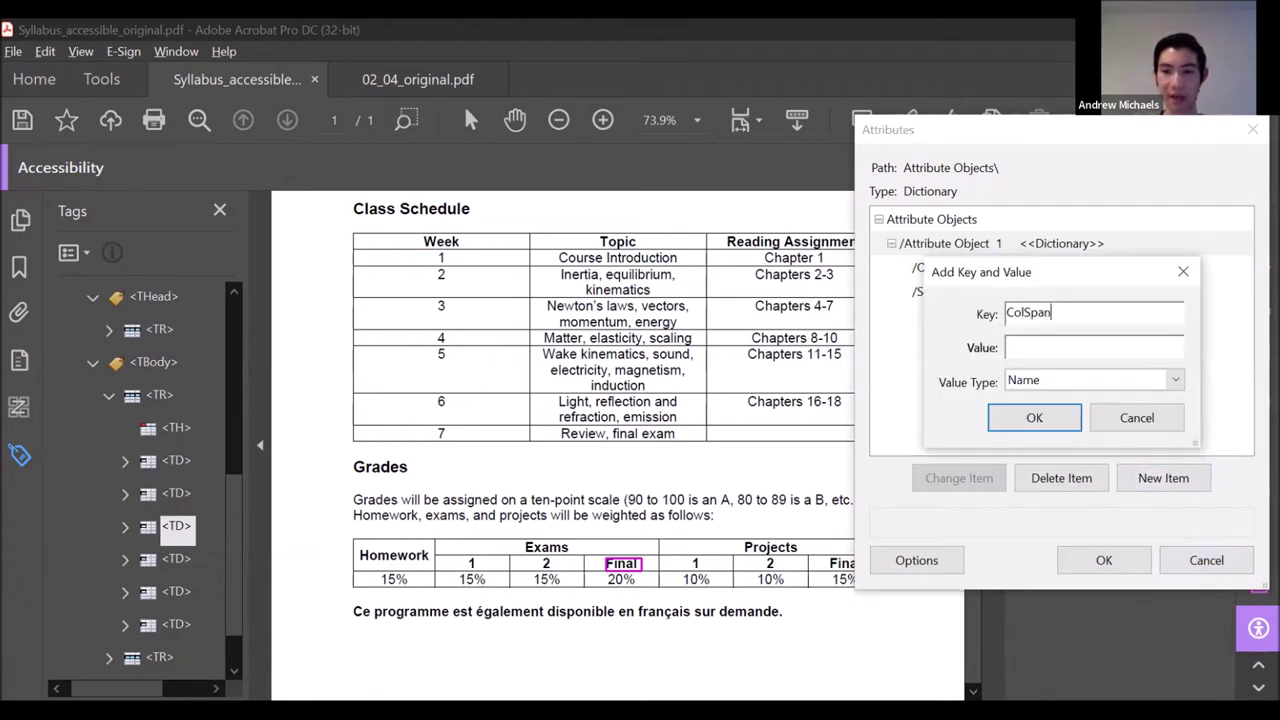
{"action": "left_click", "coordinate": [1049, 346]}
{"action": "type", "text": "1"}
{"action": "left_click", "coordinate": [1040, 380]}
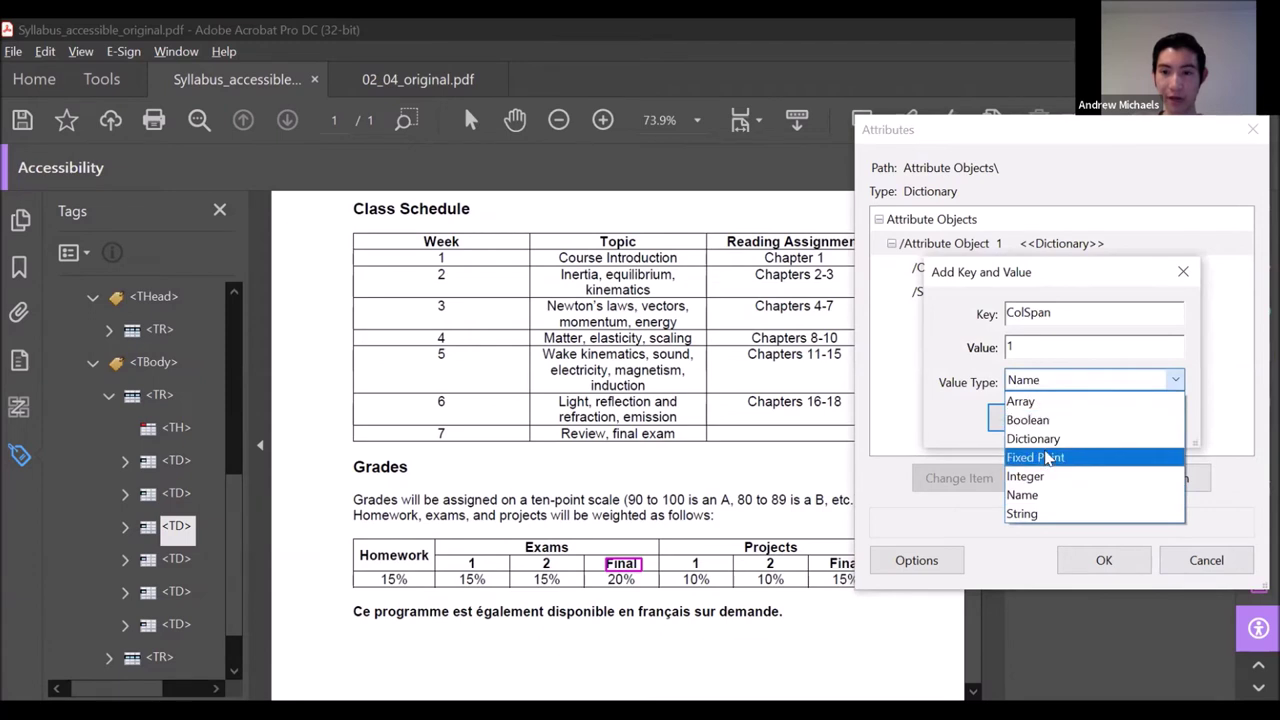
{"action": "left_click", "coordinate": [1045, 477]}
{"action": "left_click", "coordinate": [1040, 418]}
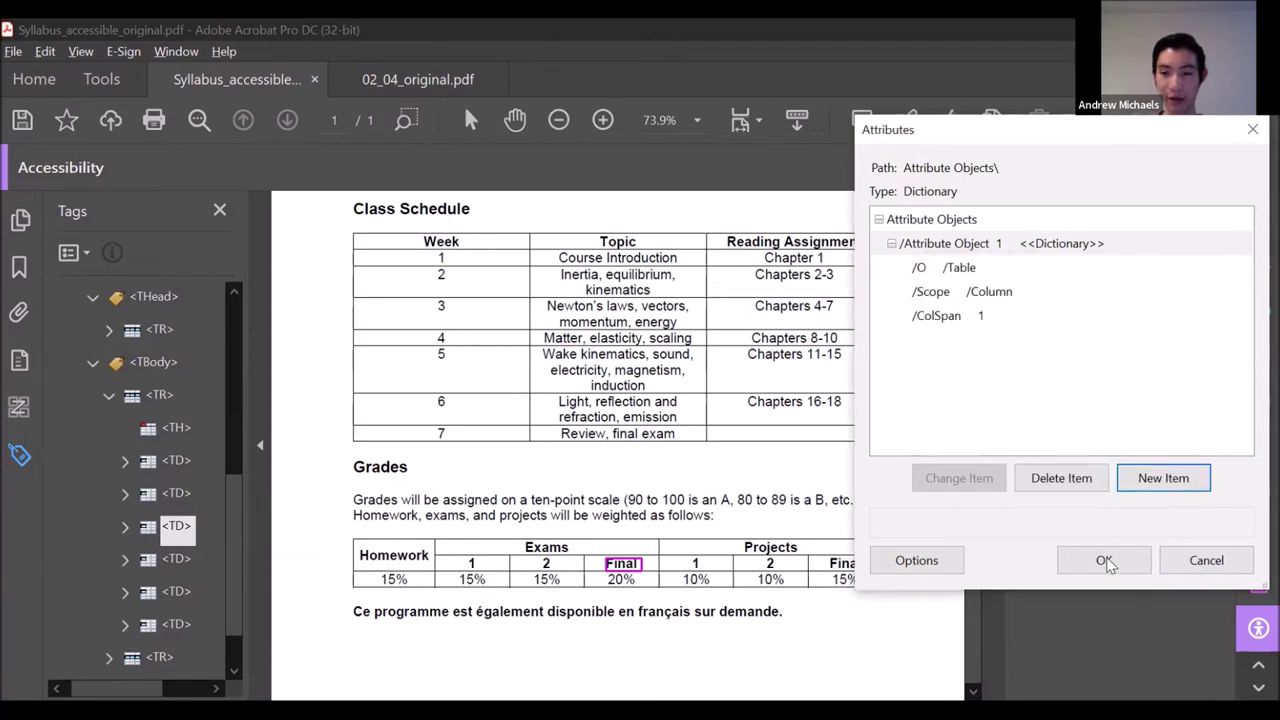
{"action": "left_click", "coordinate": [1104, 560]}
{"action": "key", "text": "Escape"}
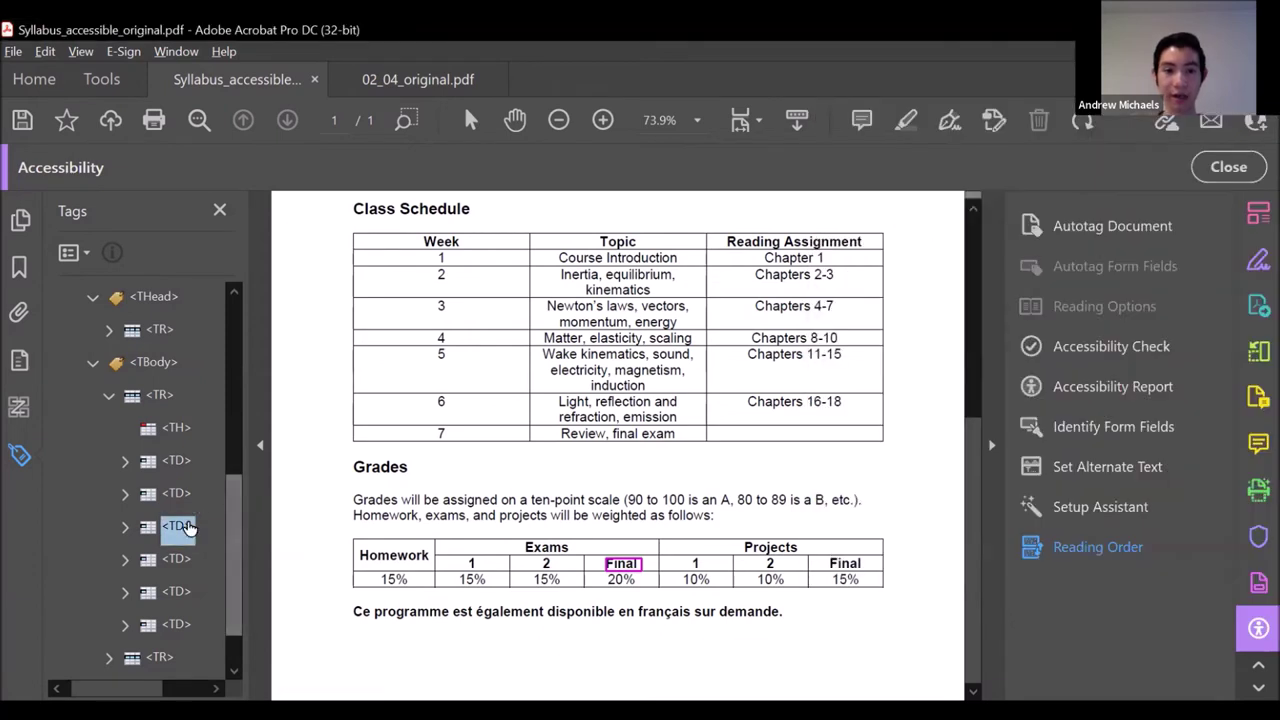
Create an attribute object for the 1 subheader cell under Projects and set its O value to Table.
{"action": "left_click", "coordinate": [176, 559]}
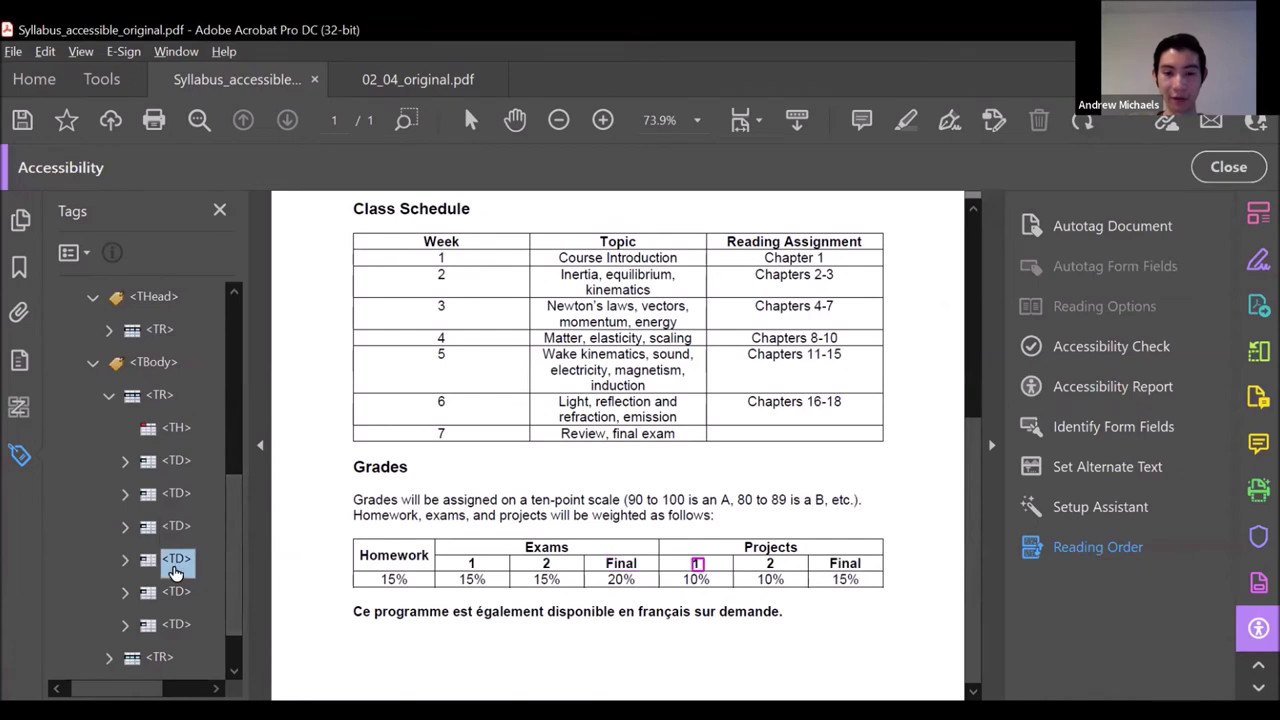
{"action": "right_click", "coordinate": [176, 565]}
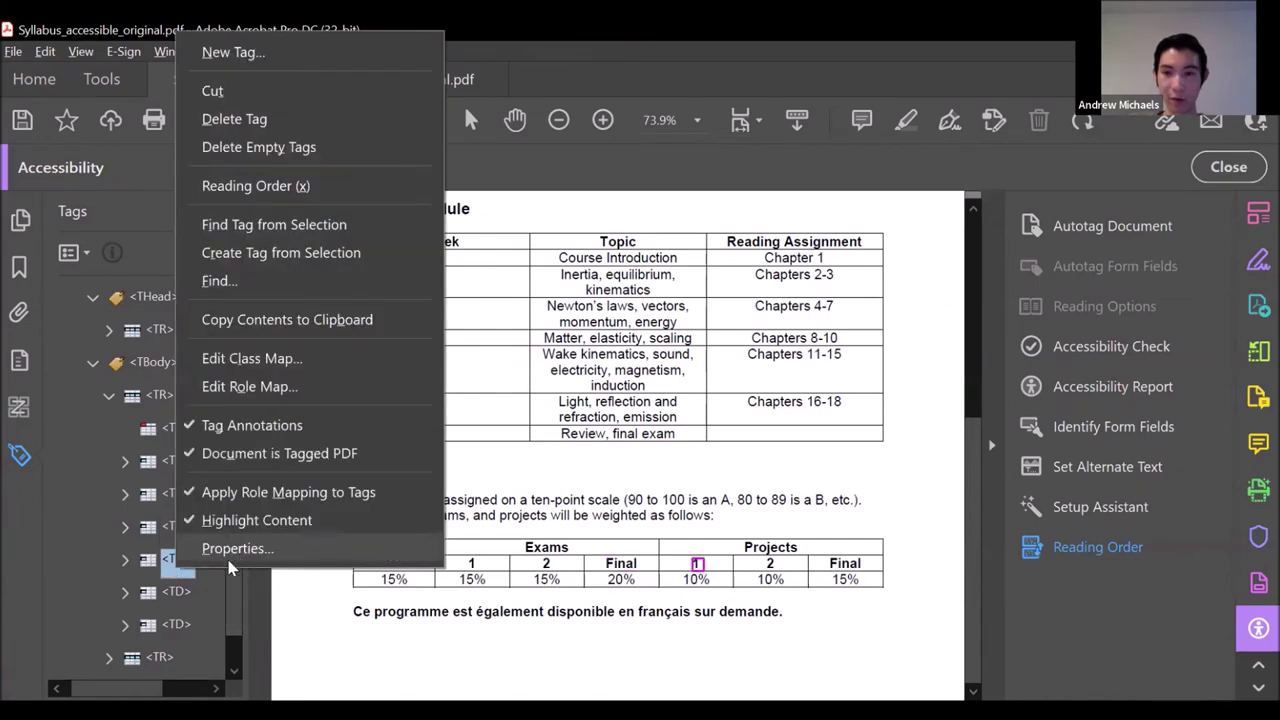
{"action": "key", "text": "Return"}
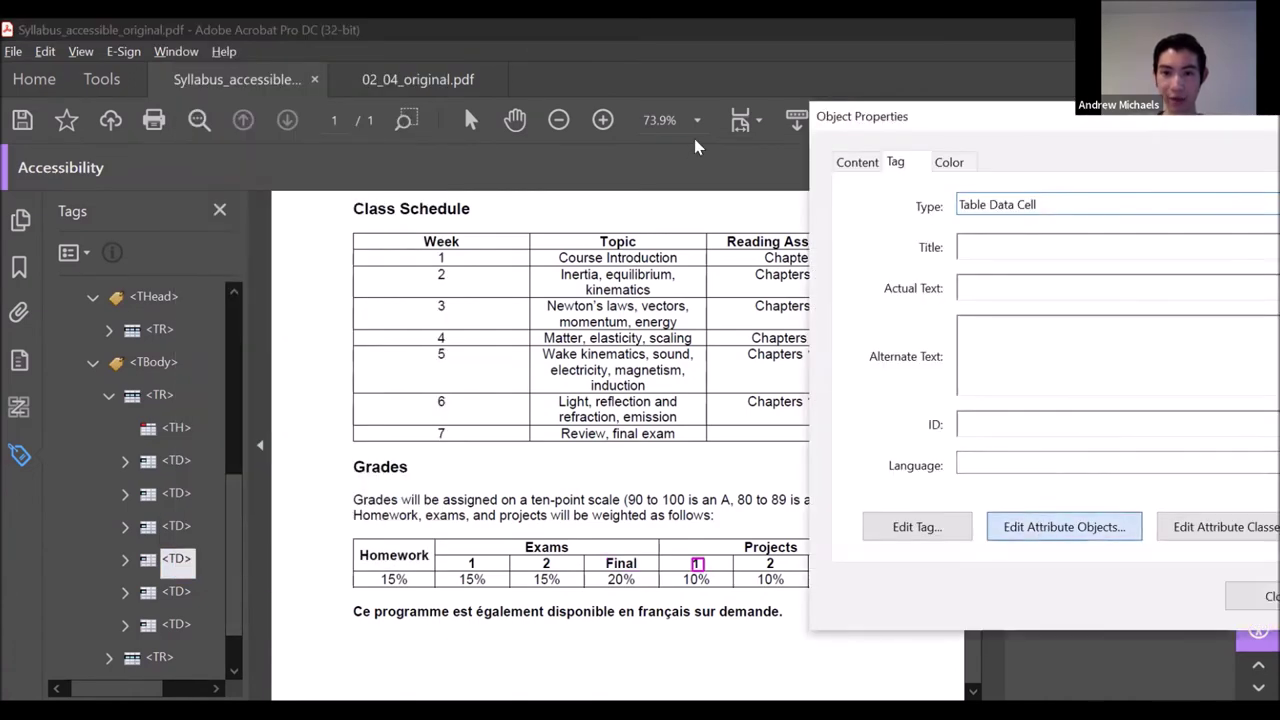
{"action": "key", "text": "Return"}
{"action": "left_click", "coordinate": [1150, 485]}
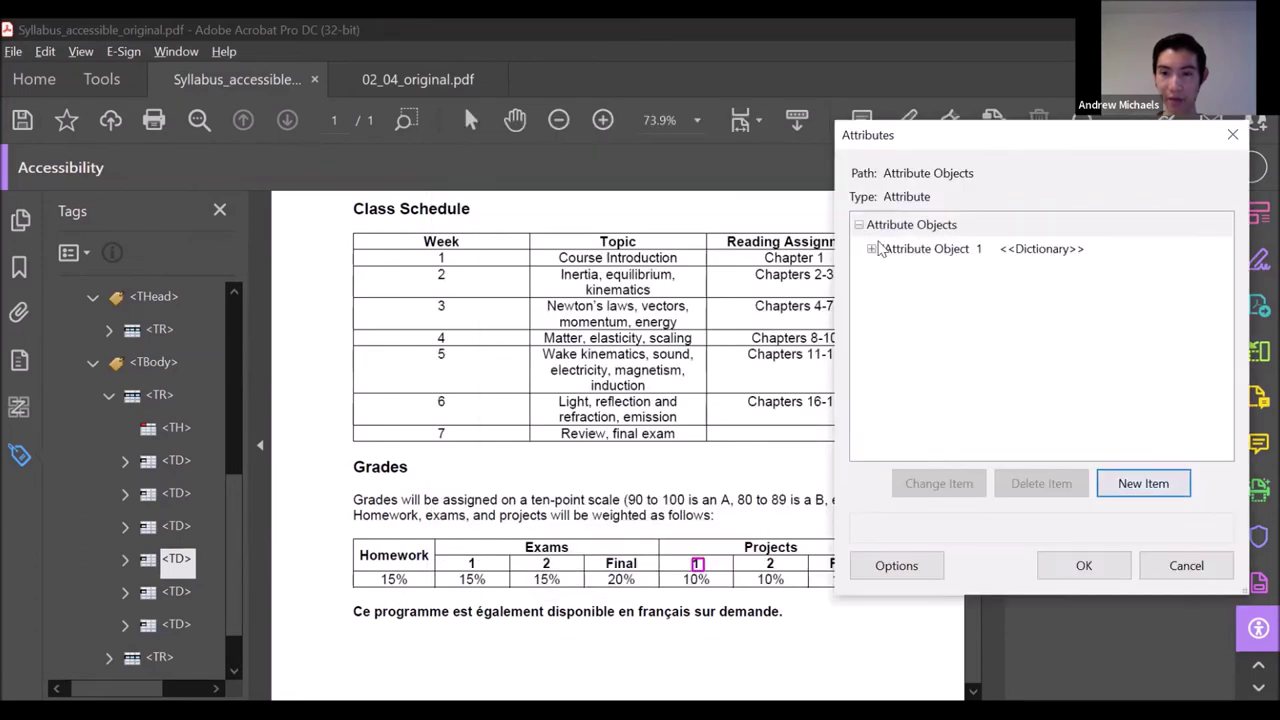
{"action": "left_click", "coordinate": [893, 270]}
{"action": "left_click", "coordinate": [940, 481]}
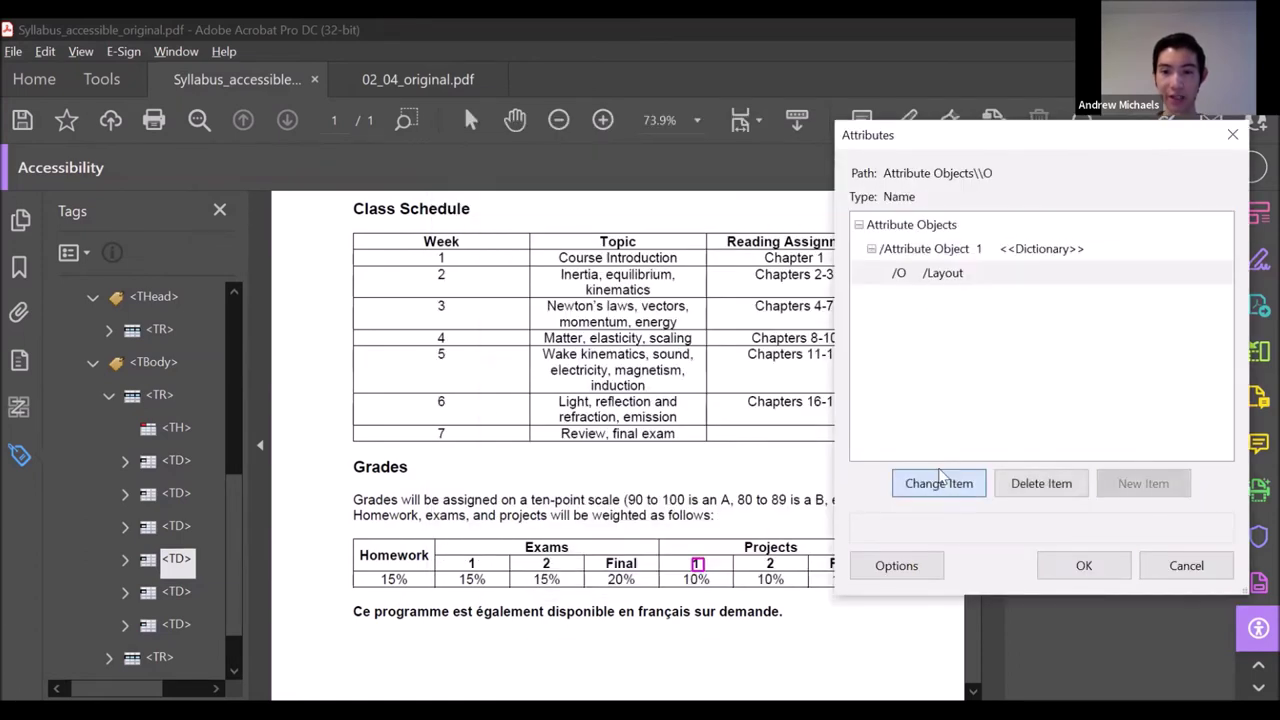
{"action": "type", "text": "Talb"}
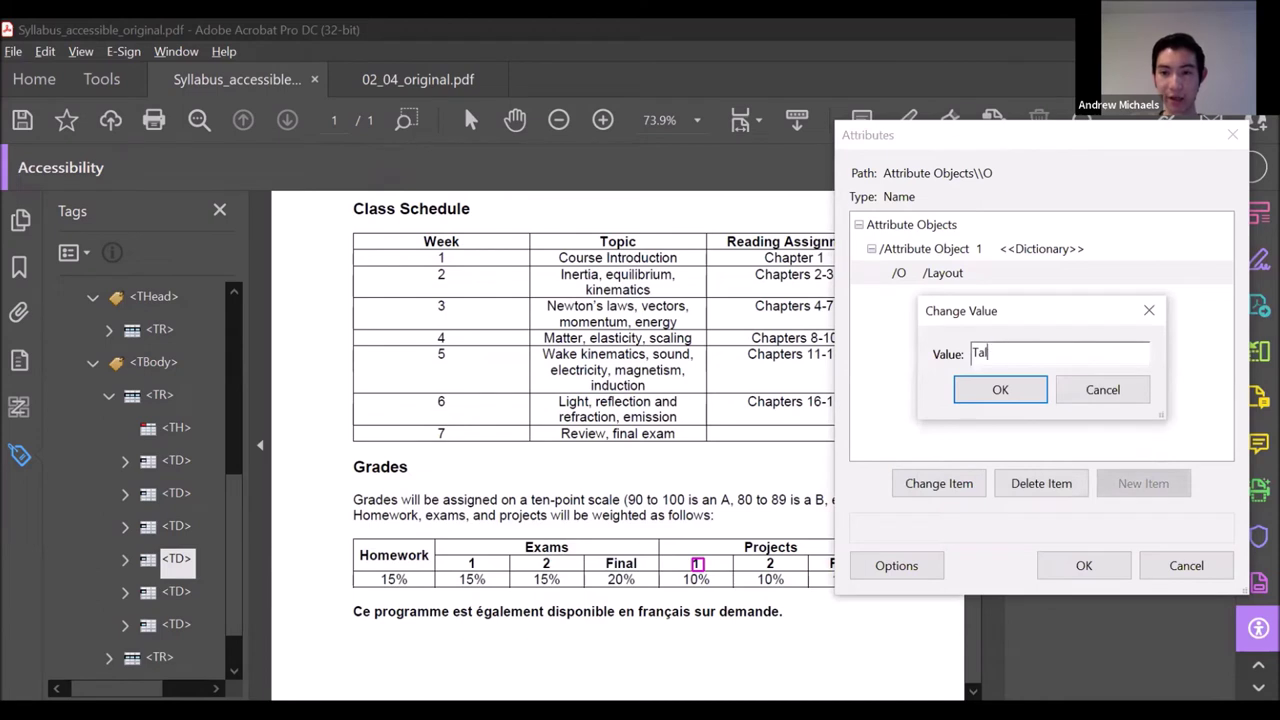
{"action": "left_click", "coordinate": [981, 391]}
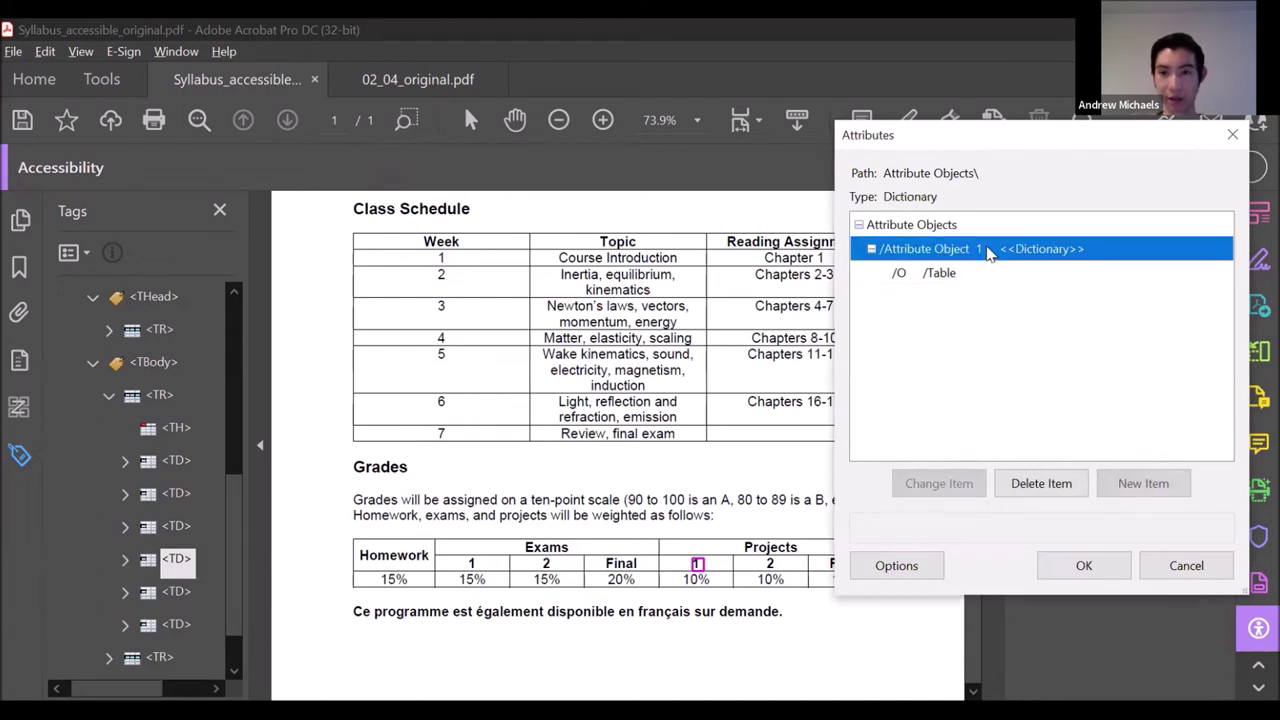
Add a Scope key with the name value Column to the Projects 1 cell's attribute object.
{"action": "left_click", "coordinate": [1141, 485]}
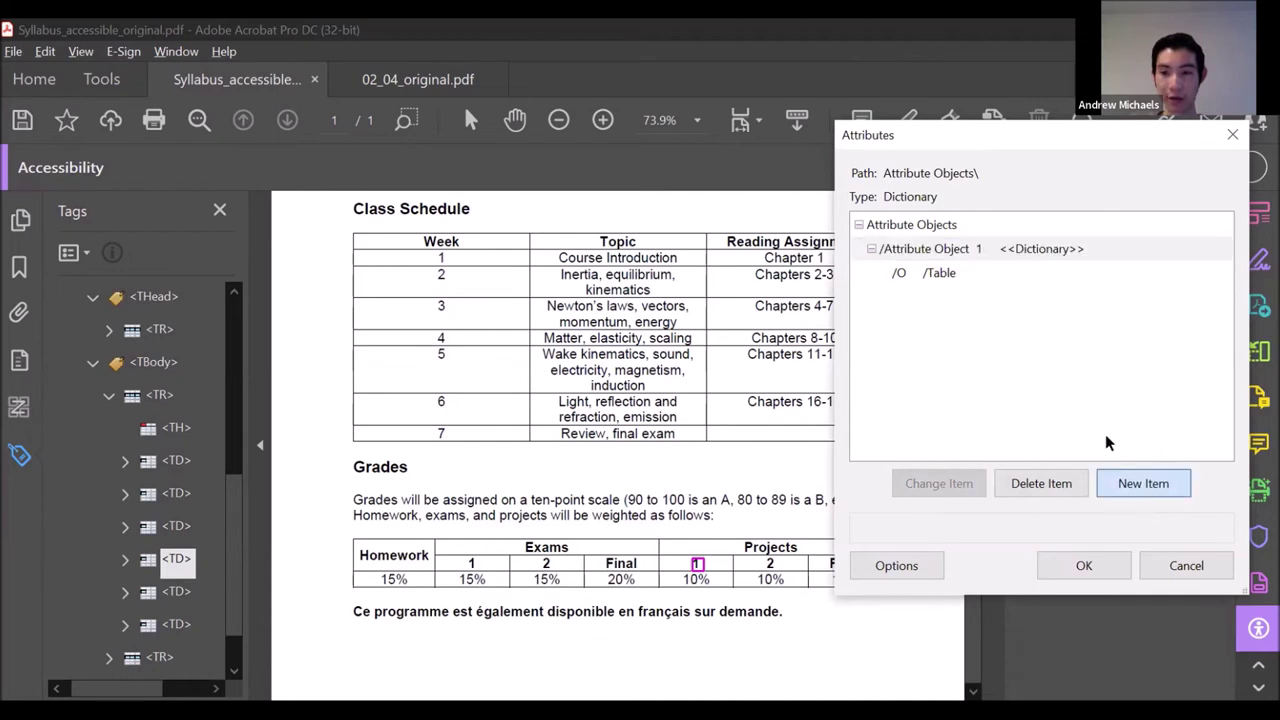
{"action": "type", "text": "Column"}
{"action": "left_click", "coordinate": [1014, 423]}
Add a ColSpan key with the integer value 1 to the Projects 1 cell, then apply the attributes and close the tag properties.
{"action": "left_click", "coordinate": [1112, 480]}
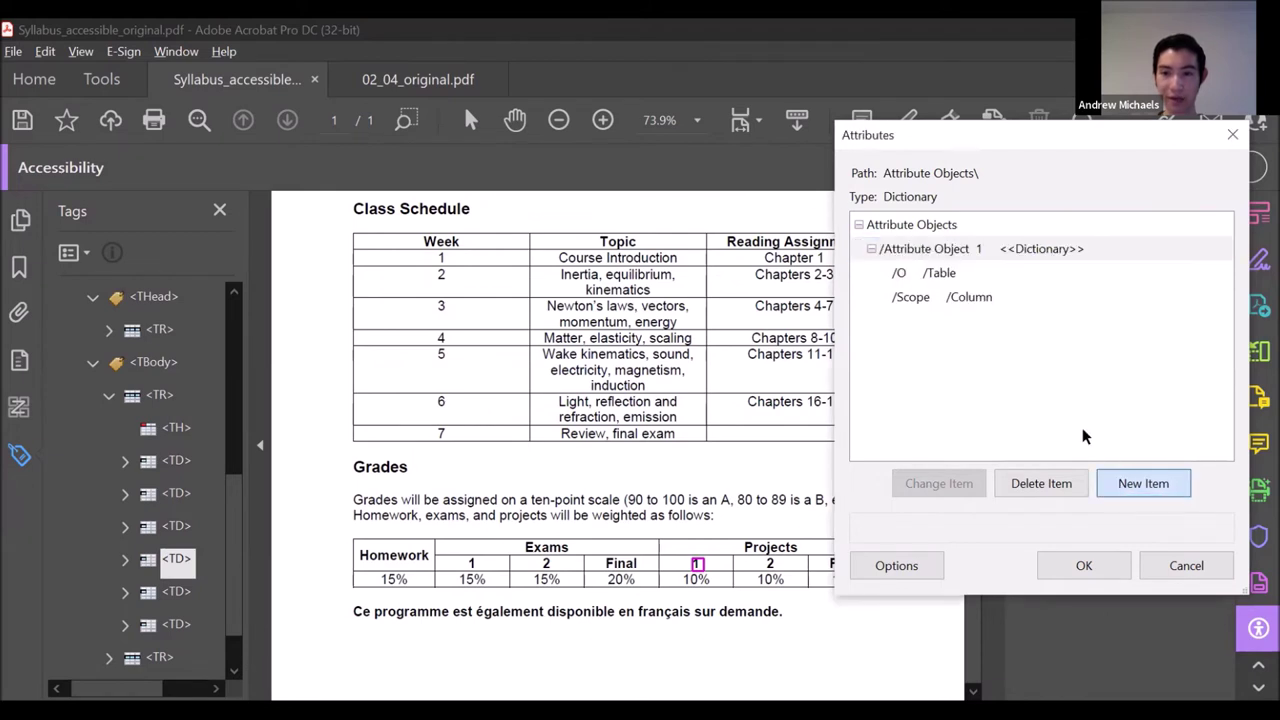
{"action": "type", "text": "ColSpan"}
{"action": "key", "text": "Tab"}
{"action": "type", "text": "1"}
{"action": "left_click", "coordinate": [1042, 384]}
{"action": "left_click", "coordinate": [1005, 481]}
{"action": "left_click", "coordinate": [1014, 423]}
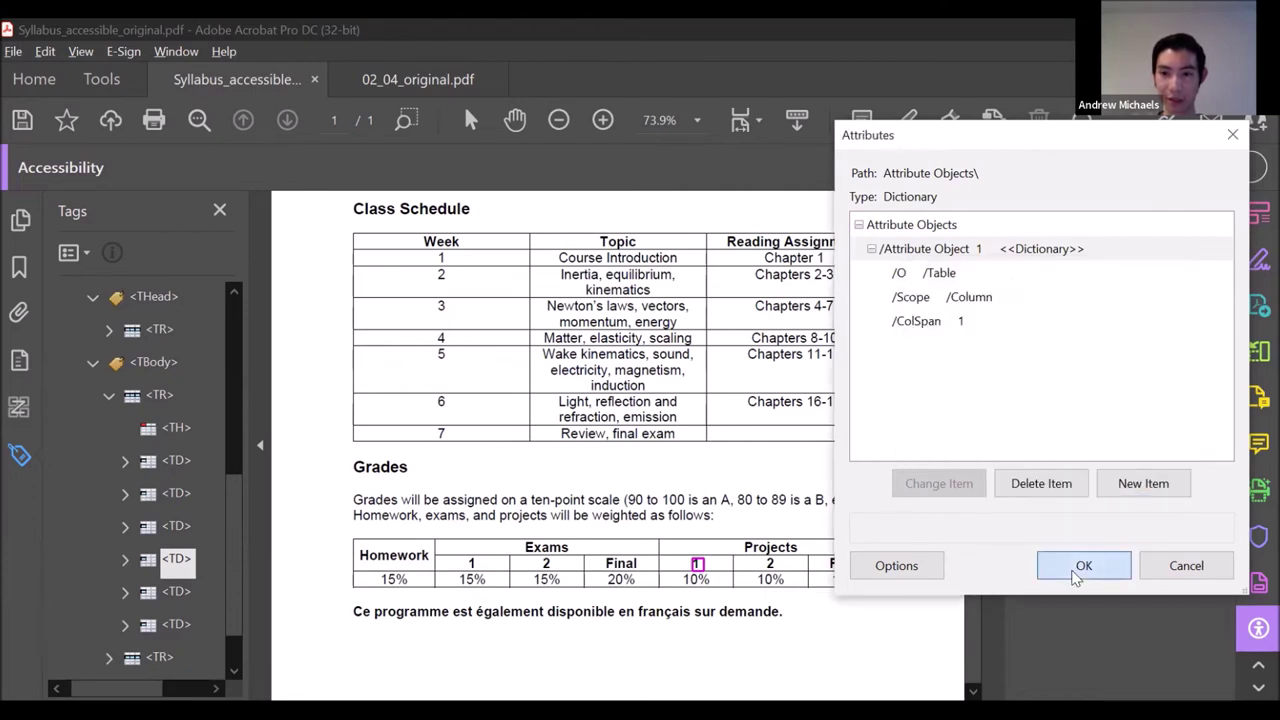
{"action": "left_click", "coordinate": [1076, 566]}
{"action": "left_click", "coordinate": [1255, 595]}
Create an attribute object for the 2 subheader cell under Projects and set its O value to Table.
{"action": "left_click", "coordinate": [175, 591]}
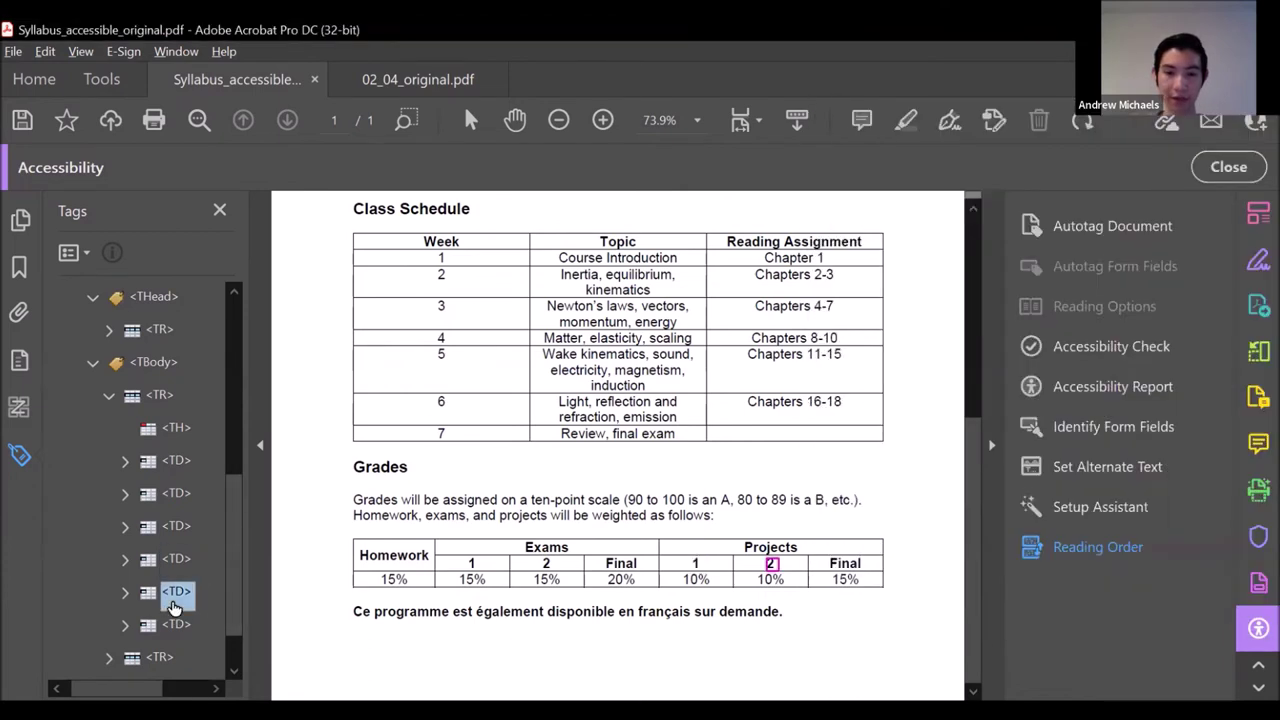
{"action": "key", "text": "ctrl+i"}
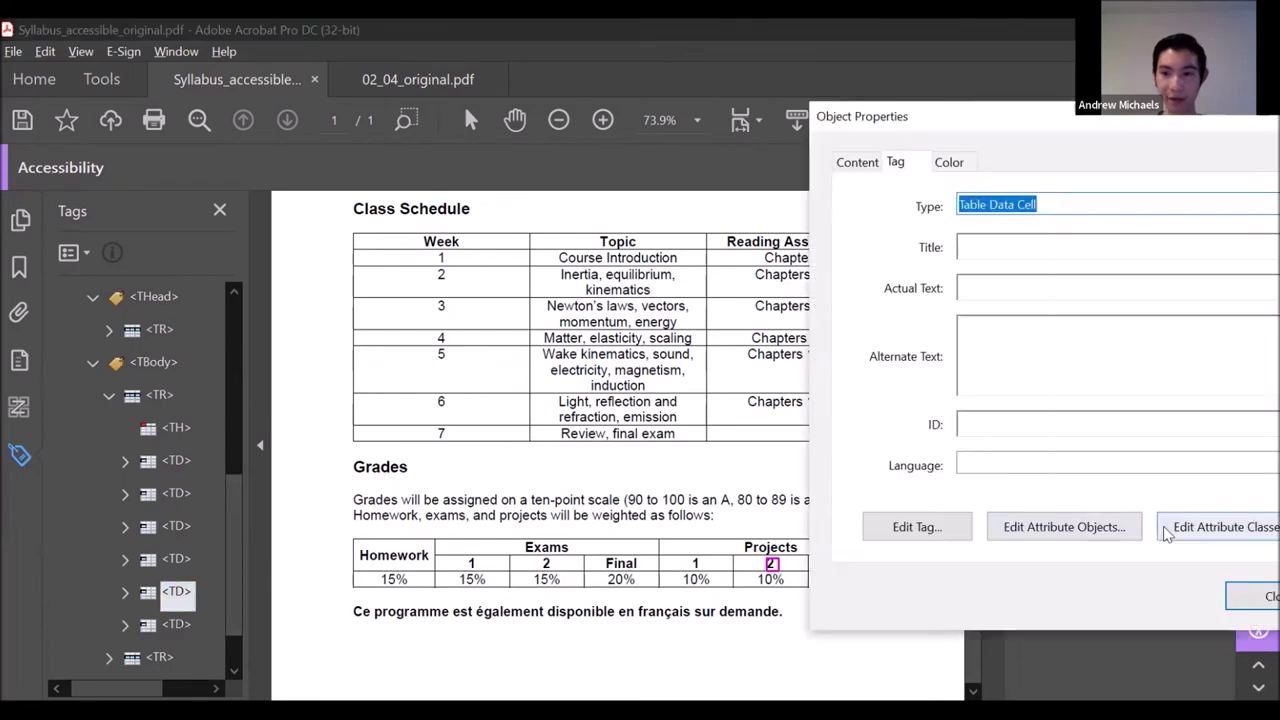
{"action": "left_click", "coordinate": [1098, 538]}
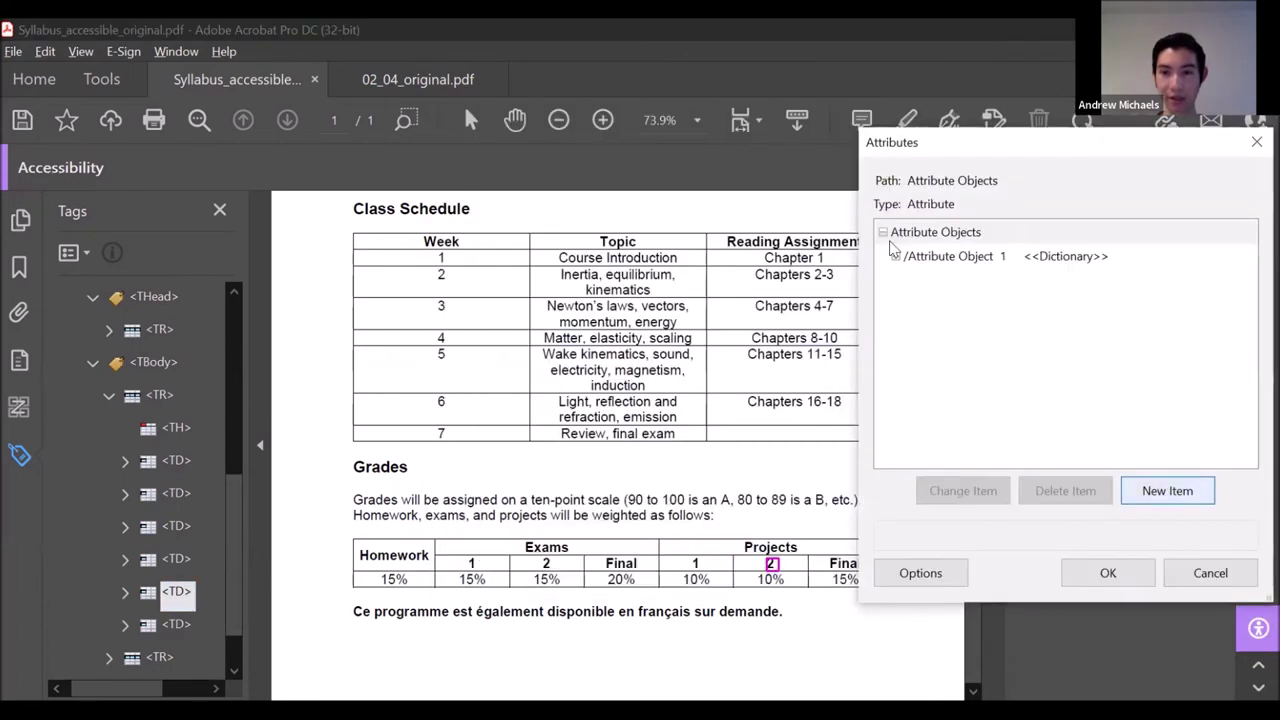
{"action": "left_click", "coordinate": [895, 256]}
{"action": "left_click", "coordinate": [957, 282]}
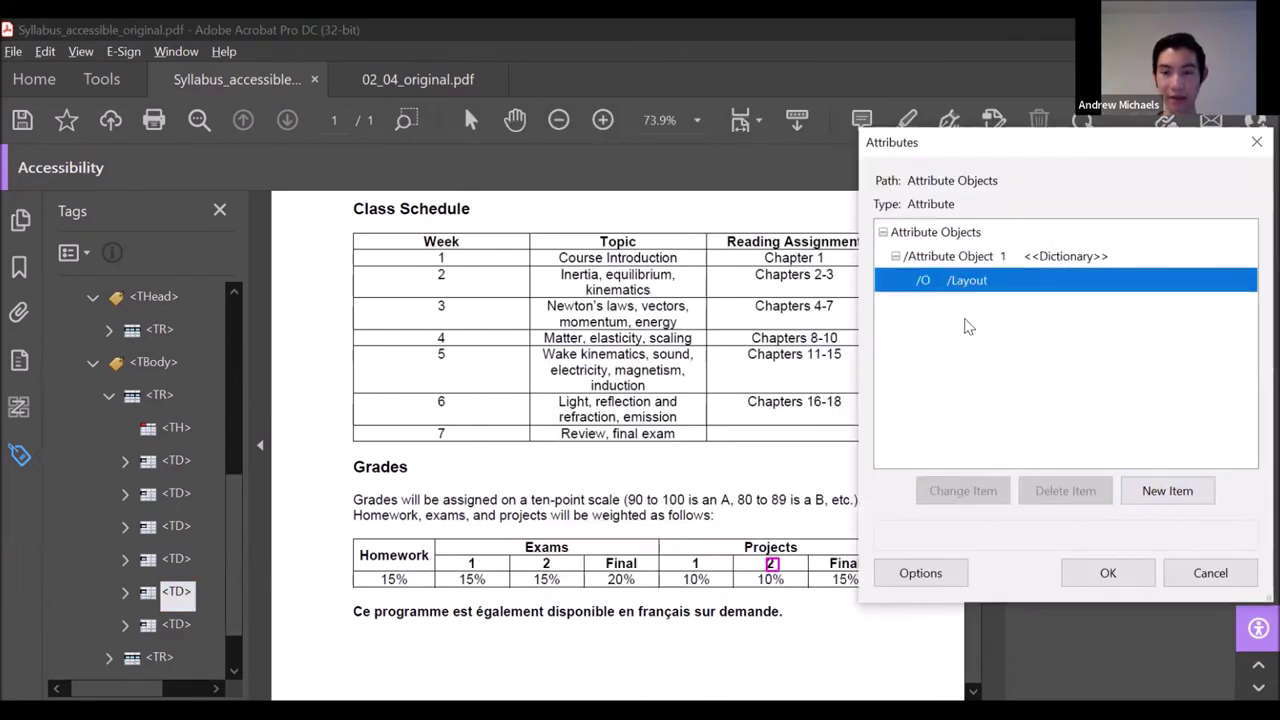
{"action": "left_click", "coordinate": [963, 491]}
{"action": "type", "text": "Table"}
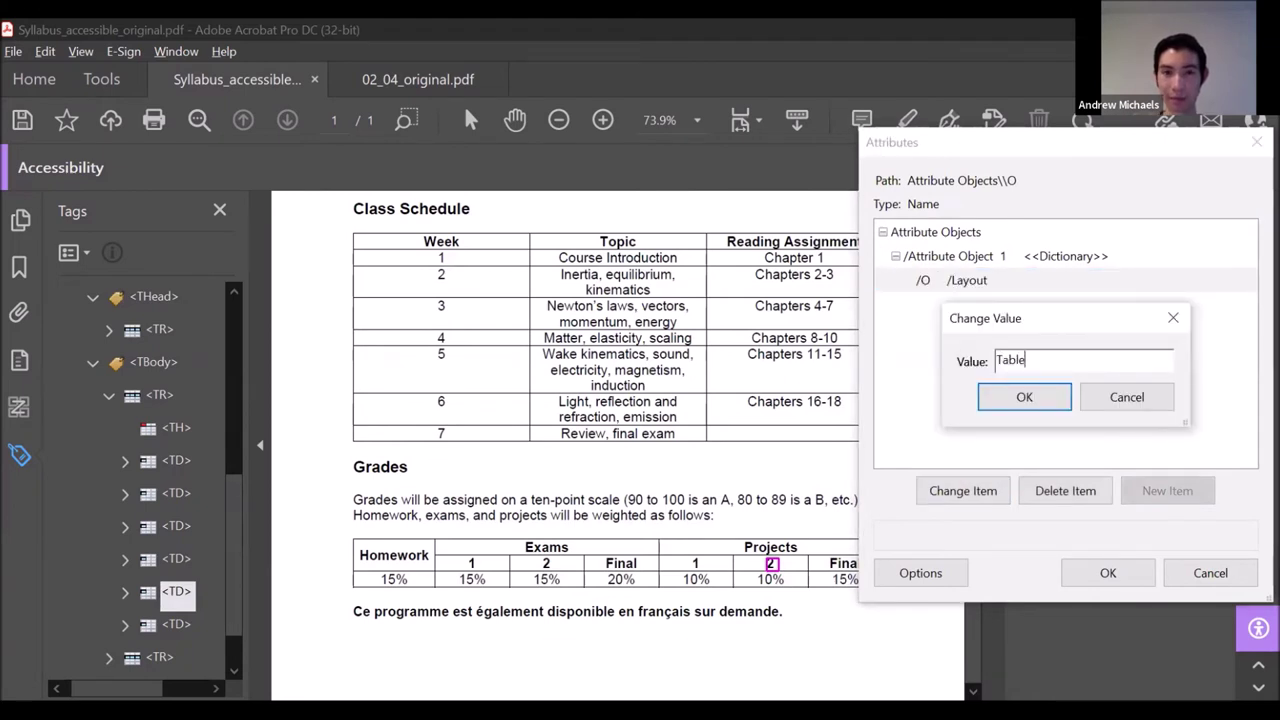
{"action": "key", "text": "Return"}
Add a Scope key with the name value Column to the Projects 2 cell's attribute object.
{"action": "left_click", "coordinate": [960, 256]}
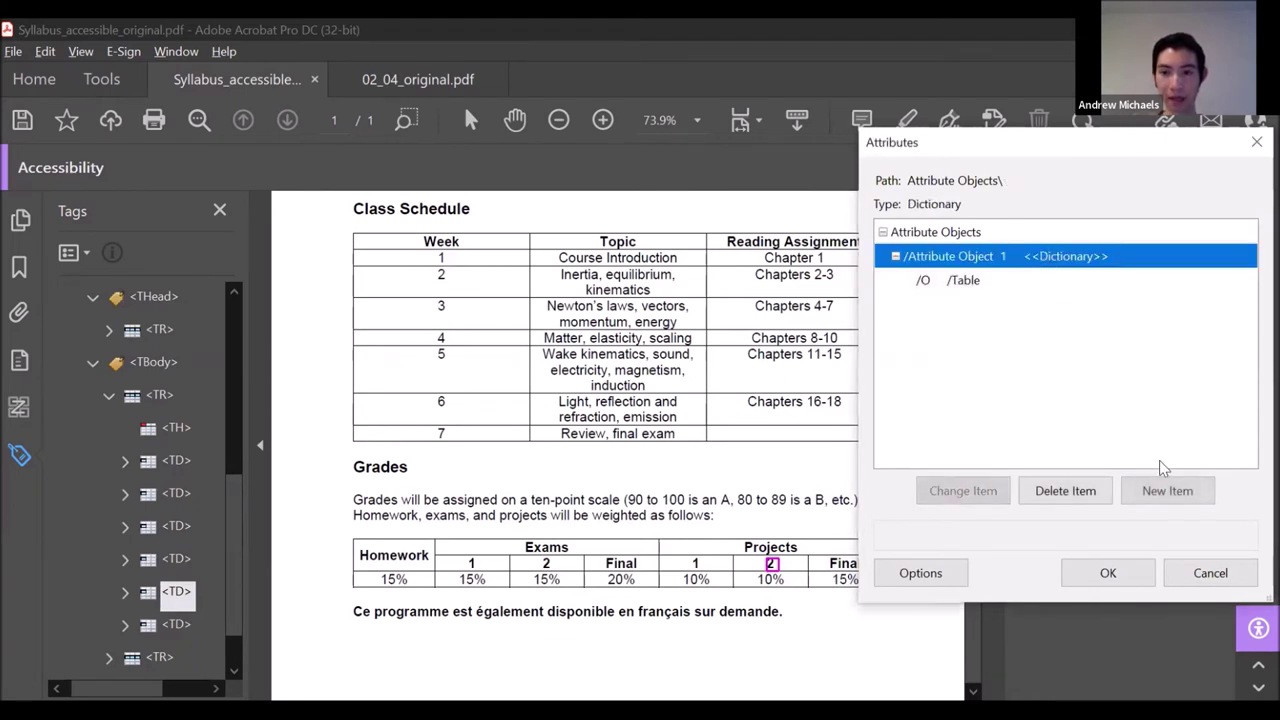
{"action": "left_click", "coordinate": [1155, 489]}
{"action": "type", "text": "Scope"}
{"action": "key", "text": "Tab"}
{"action": "type", "text": "Column"}
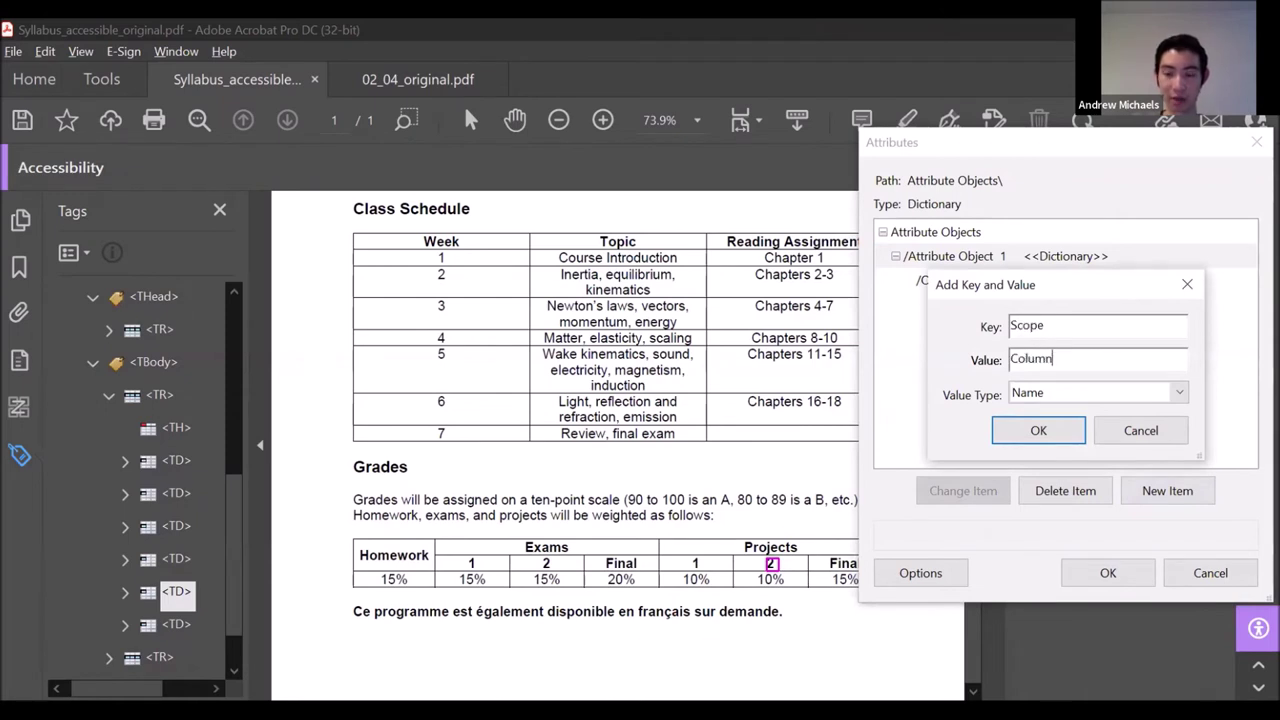
{"action": "left_click", "coordinate": [1030, 429]}
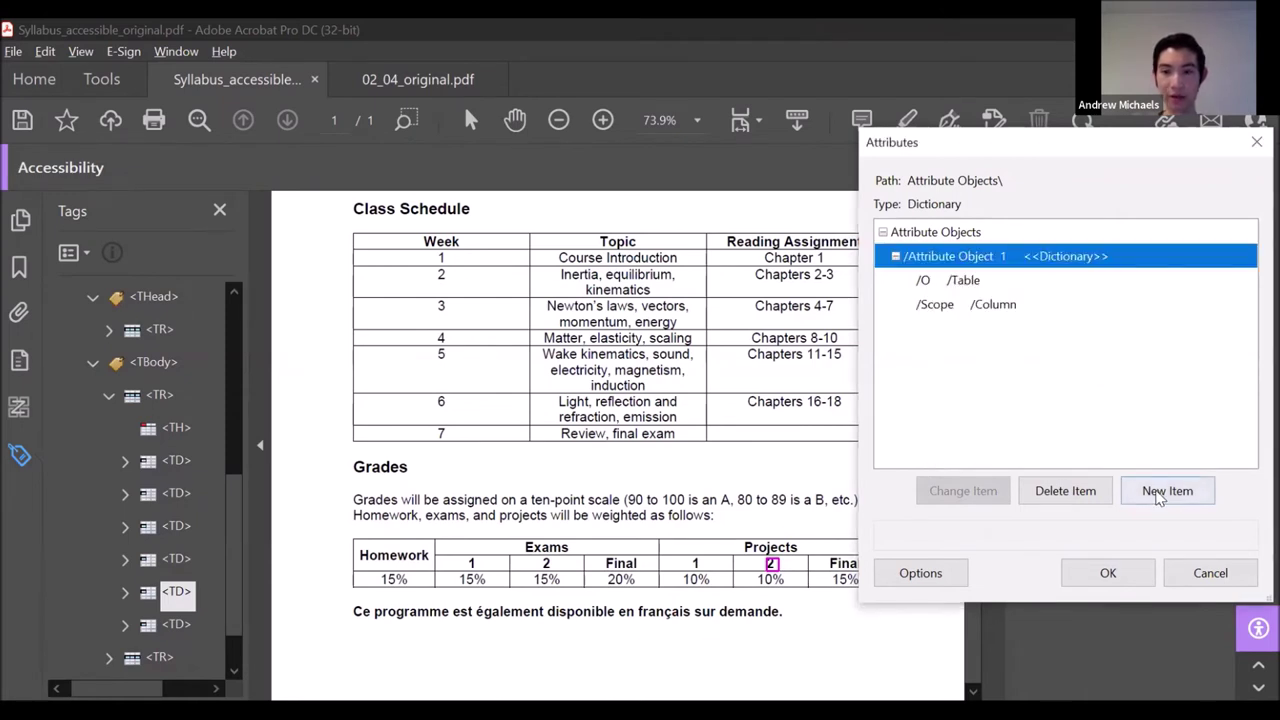
Add a ColSpan key with the integer value 1 to the Projects 2 cell, then apply the attributes and close the tag properties.
{"action": "left_click", "coordinate": [1155, 490]}
{"action": "type", "text": "ColSpan"}
{"action": "key", "text": "Tab"}
{"action": "type", "text": "1"}
{"action": "left_click", "coordinate": [1098, 392]}
{"action": "left_click", "coordinate": [1040, 482]}
{"action": "key", "text": "Return"}
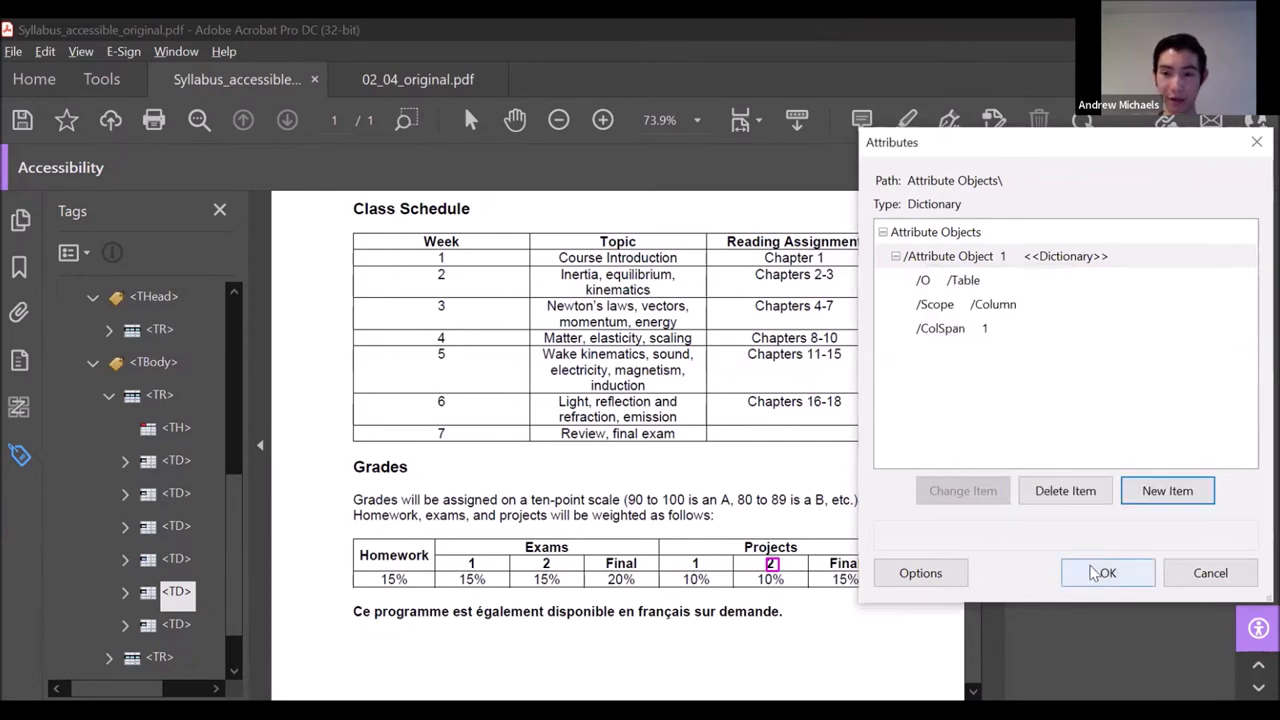
{"action": "left_click", "coordinate": [1104, 572]}
{"action": "left_click", "coordinate": [1240, 600]}
Create an attribute object for the Final subheader cell under Projects and set its O value to Table.
{"action": "left_click", "coordinate": [174, 628]}
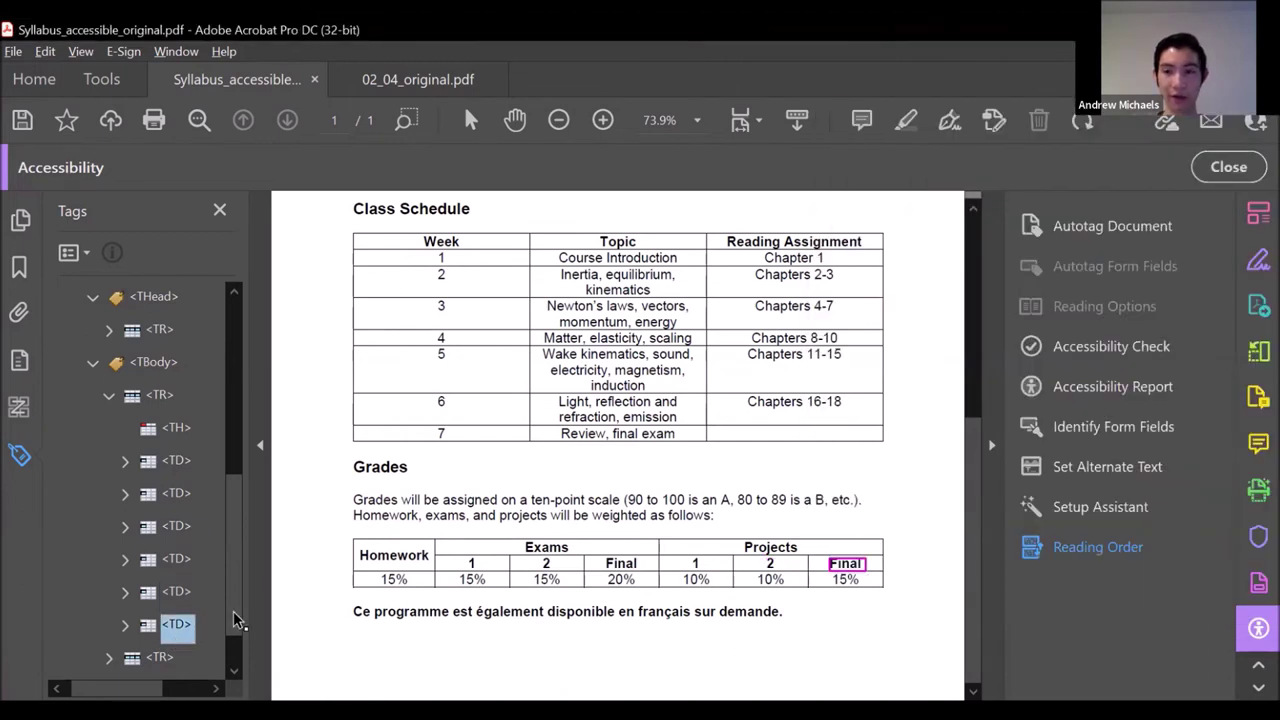
{"action": "key", "text": "ctrl+i"}
{"action": "key", "text": "Return"}
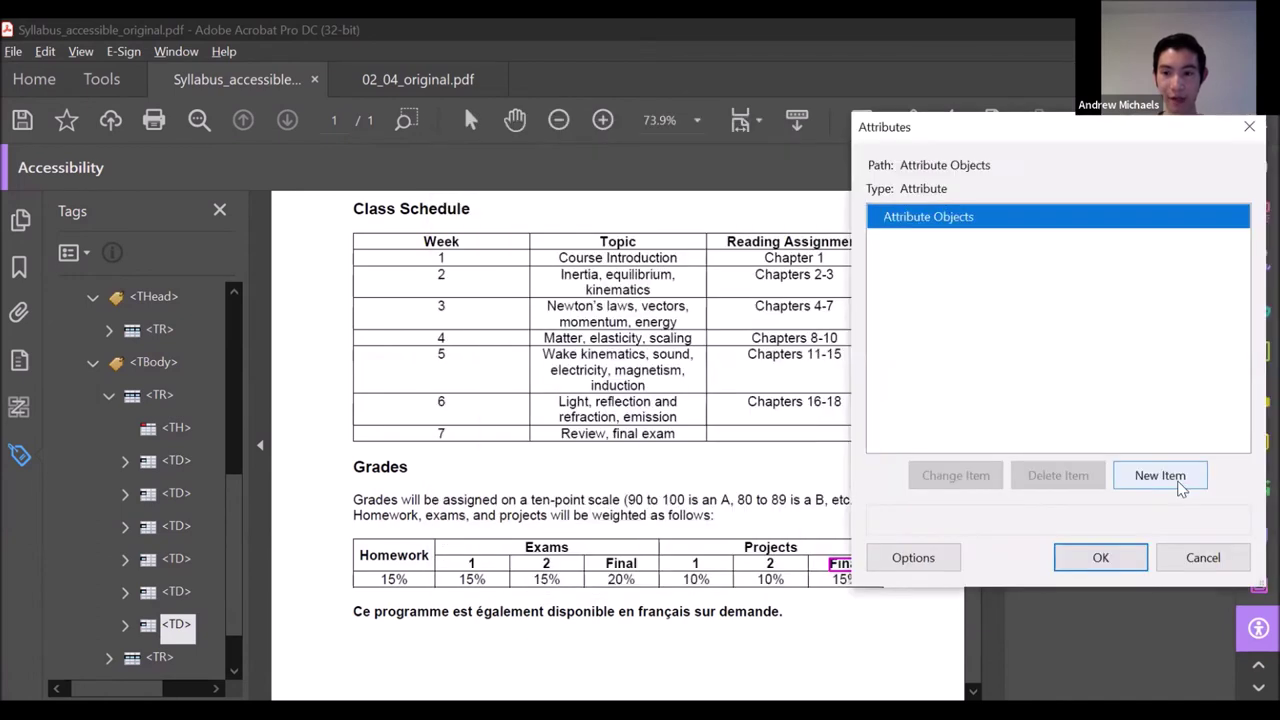
{"action": "left_click", "coordinate": [1180, 485]}
{"action": "left_click", "coordinate": [888, 241]}
{"action": "left_click", "coordinate": [948, 265]}
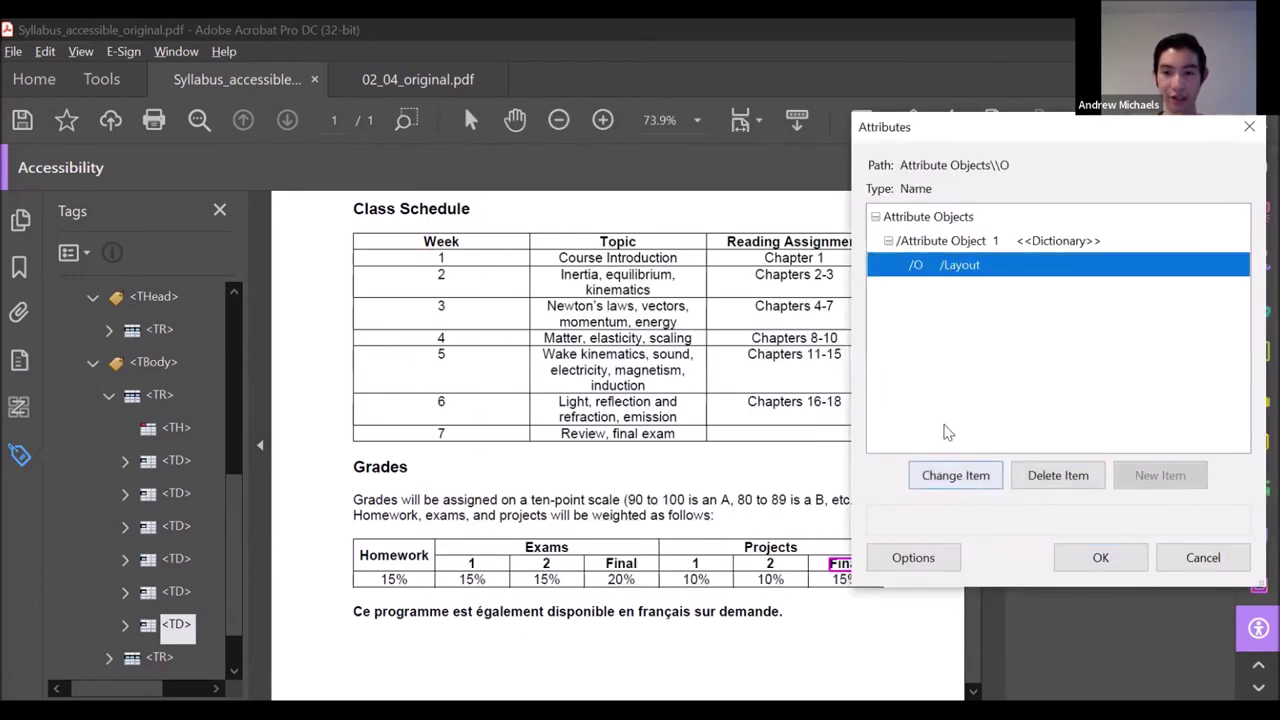
{"action": "left_click", "coordinate": [955, 475]}
{"action": "type", "text": "Tabl"}
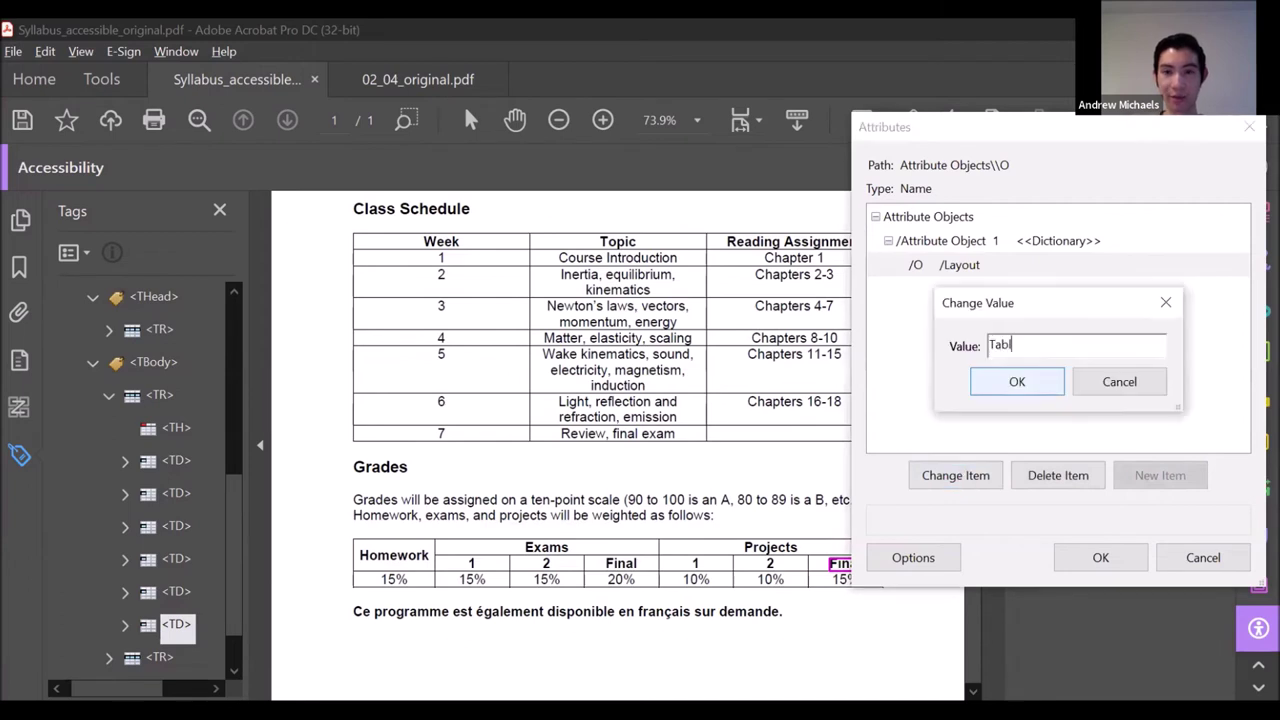
{"action": "type", "text": "e"}
{"action": "key", "text": "Return"}
Add a Scope key with the name value Column to the Projects Final cell's attribute object.
{"action": "left_click", "coordinate": [1047, 245]}
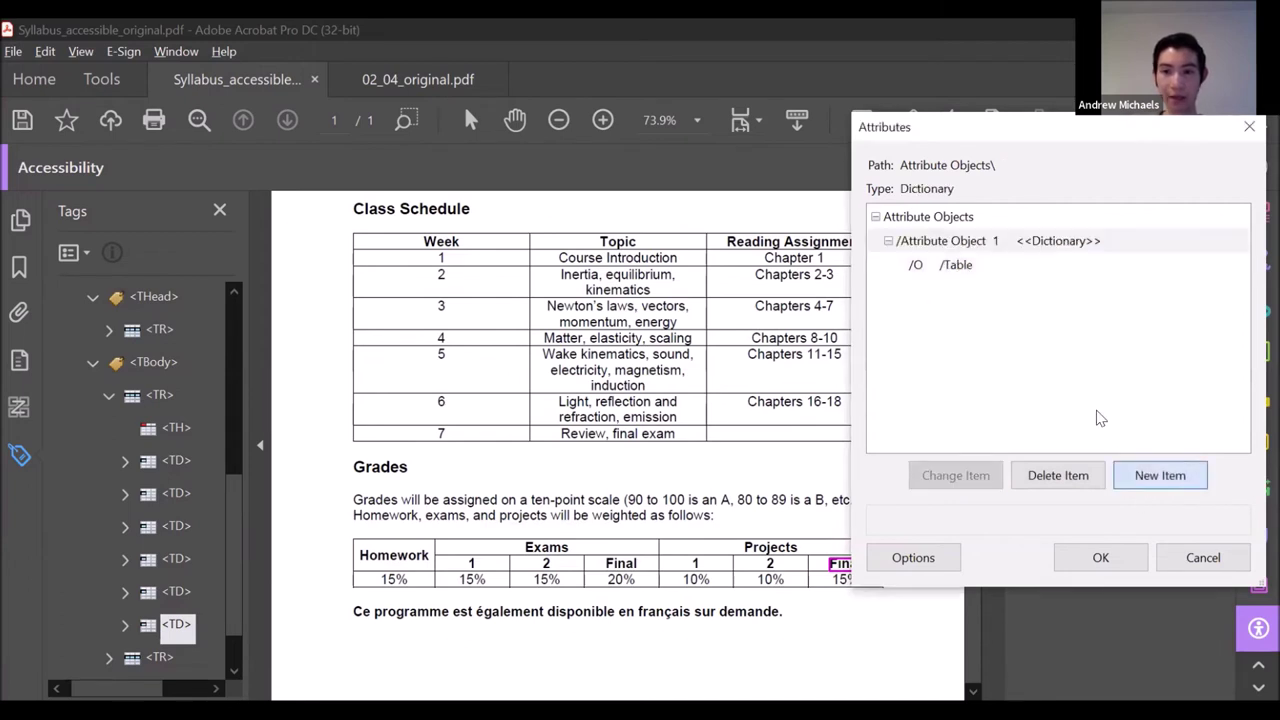
{"action": "left_click", "coordinate": [1160, 475]}
{"action": "type", "text": "Scope"}
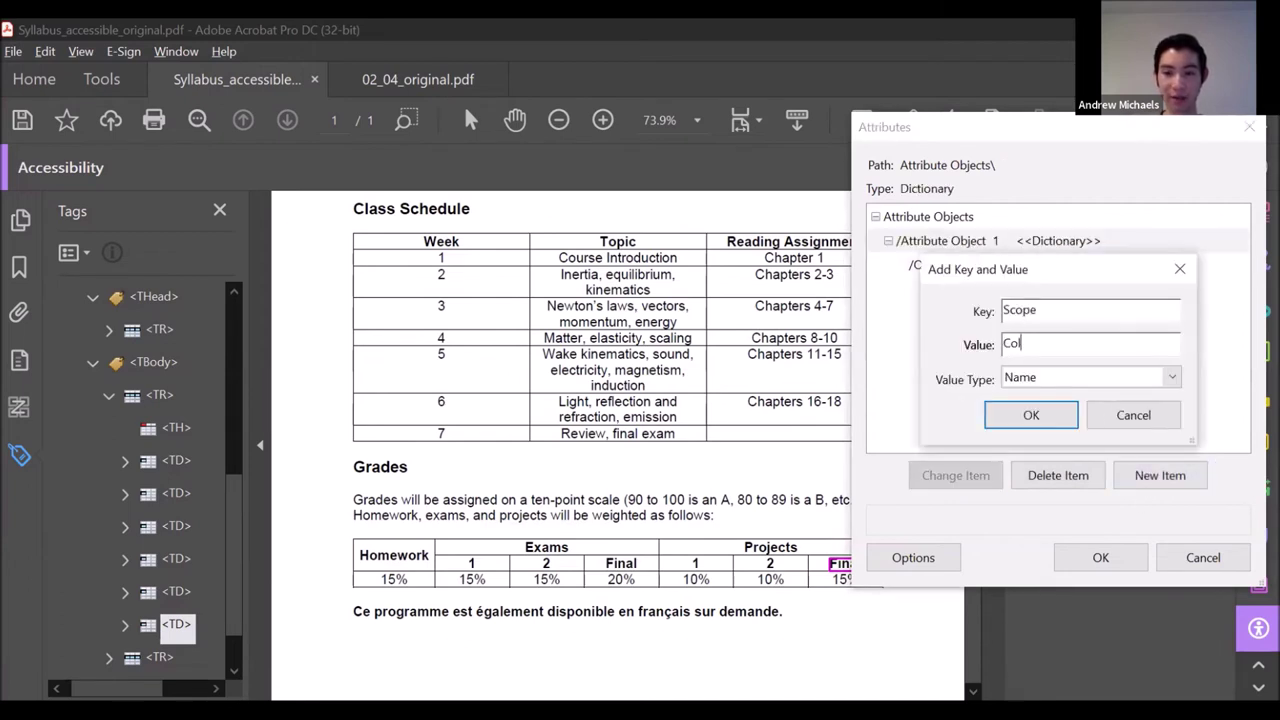
{"action": "left_click", "coordinate": [1031, 414]}
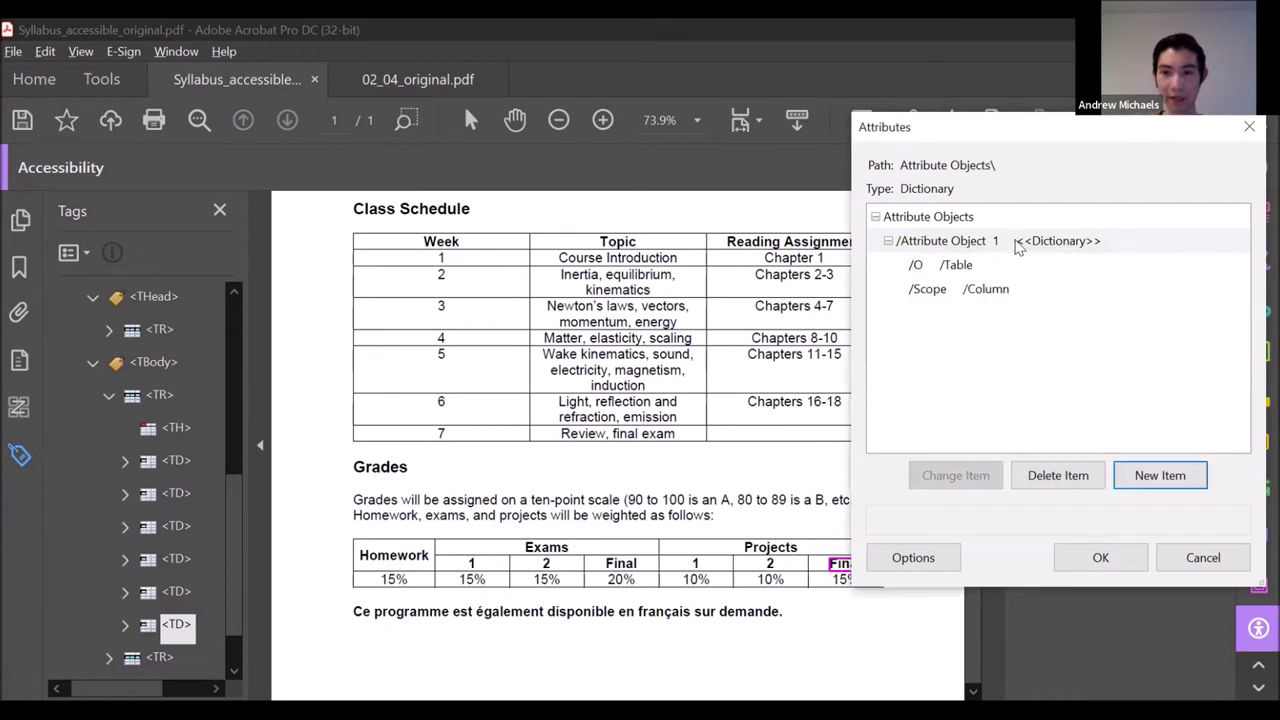
Add a ColSpan key with the integer value 1 to the Projects Final cell, then apply the attributes and close the tag properties.
{"action": "left_click", "coordinate": [1160, 475]}
{"action": "type", "text": "ColSpa"}
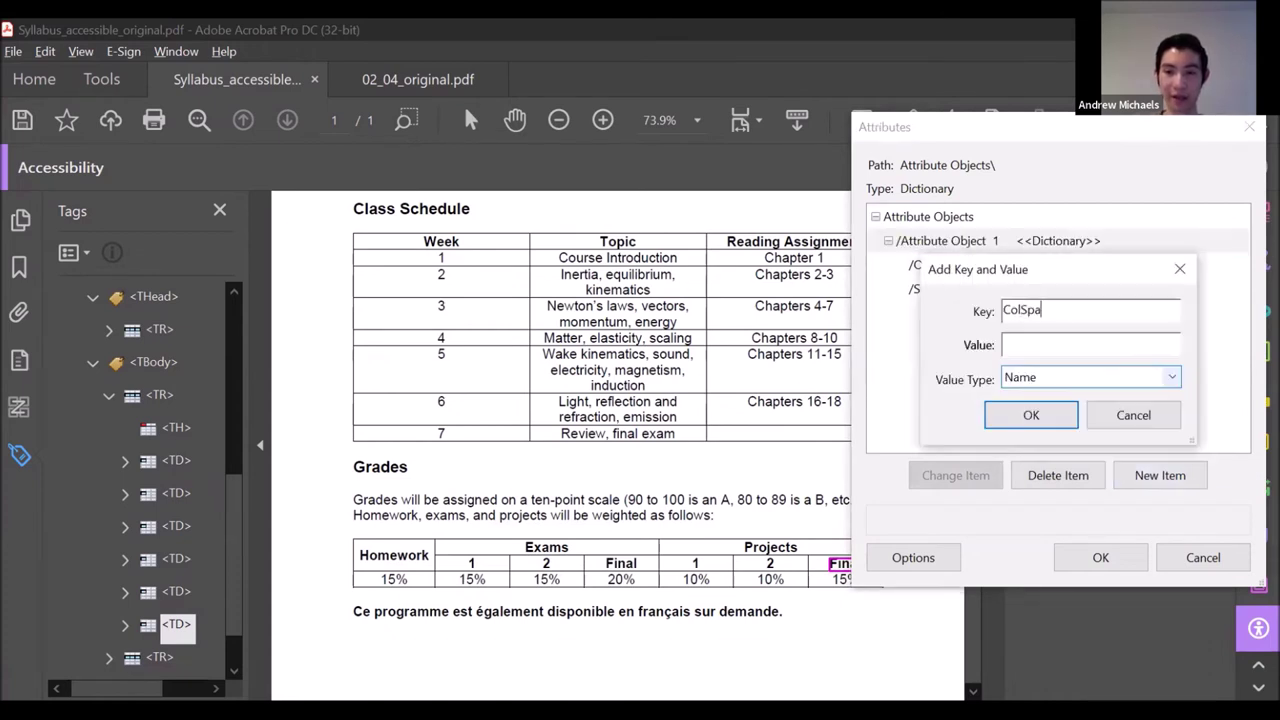
{"action": "type", "text": "1"}
{"action": "left_click", "coordinate": [1070, 378]}
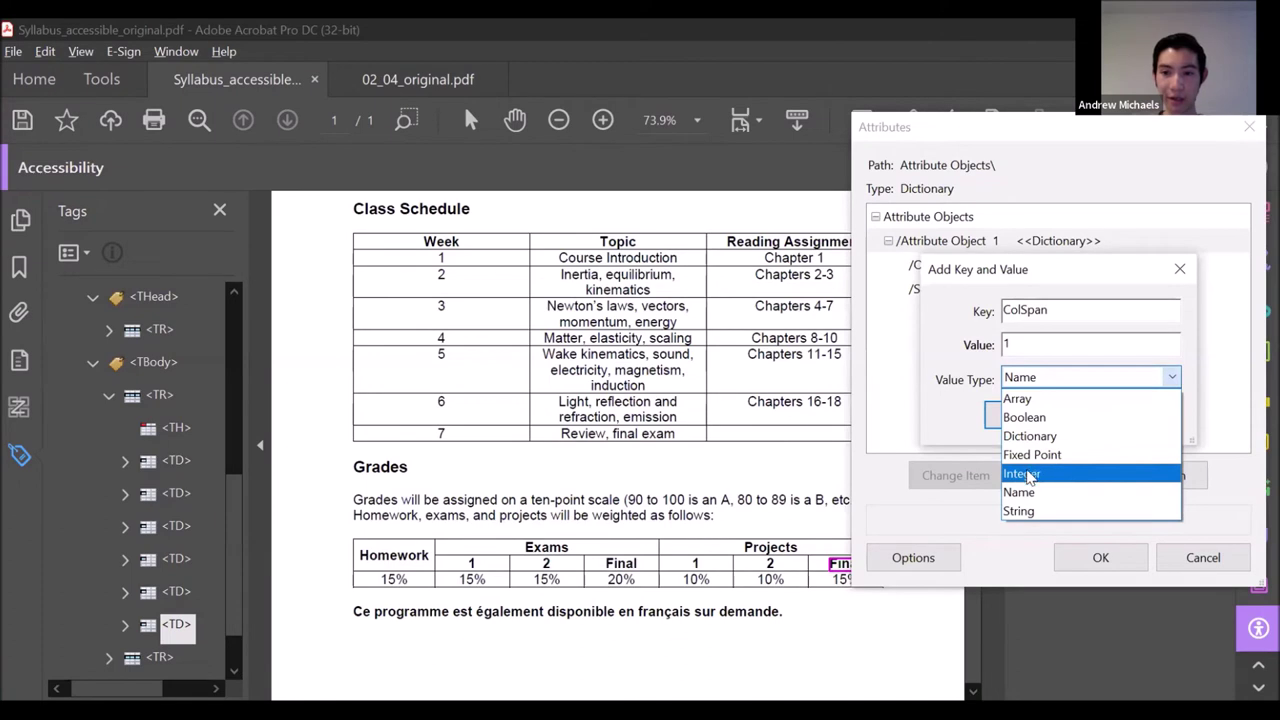
{"action": "left_click", "coordinate": [1040, 470]}
{"action": "left_click", "coordinate": [1031, 415]}
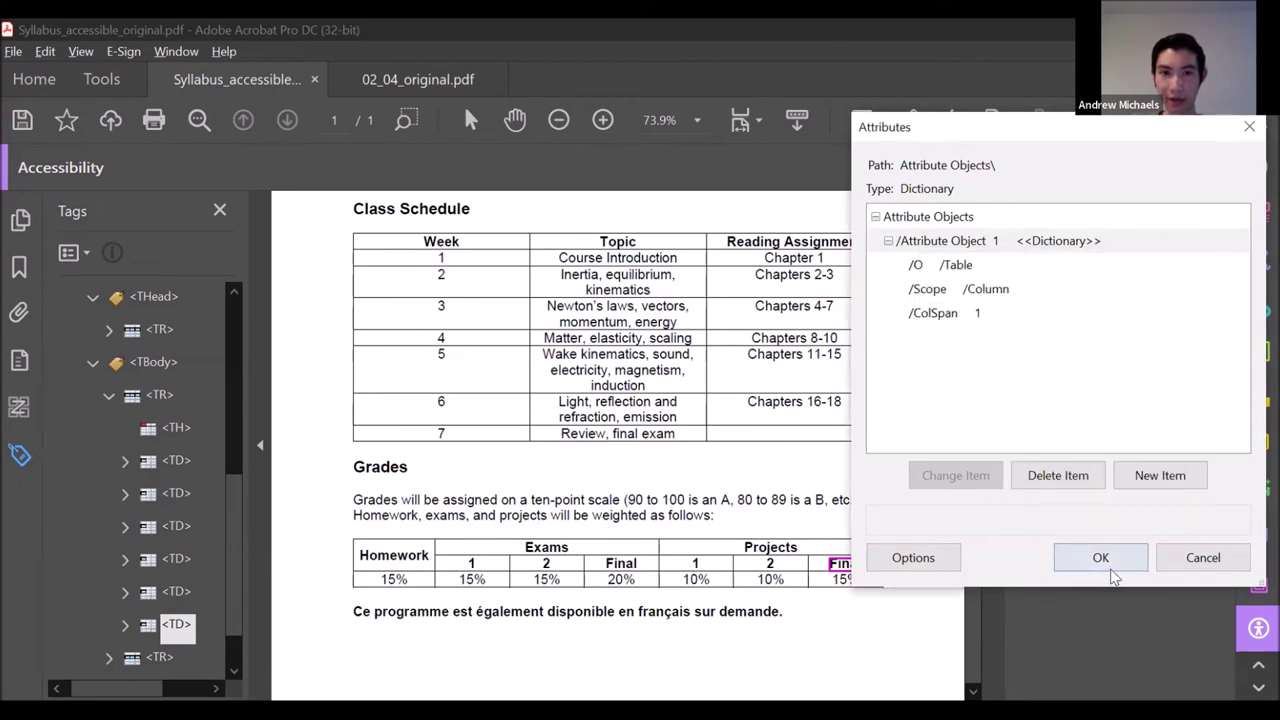
{"action": "left_click", "coordinate": [1100, 557]}
{"action": "key", "text": "Escape"}
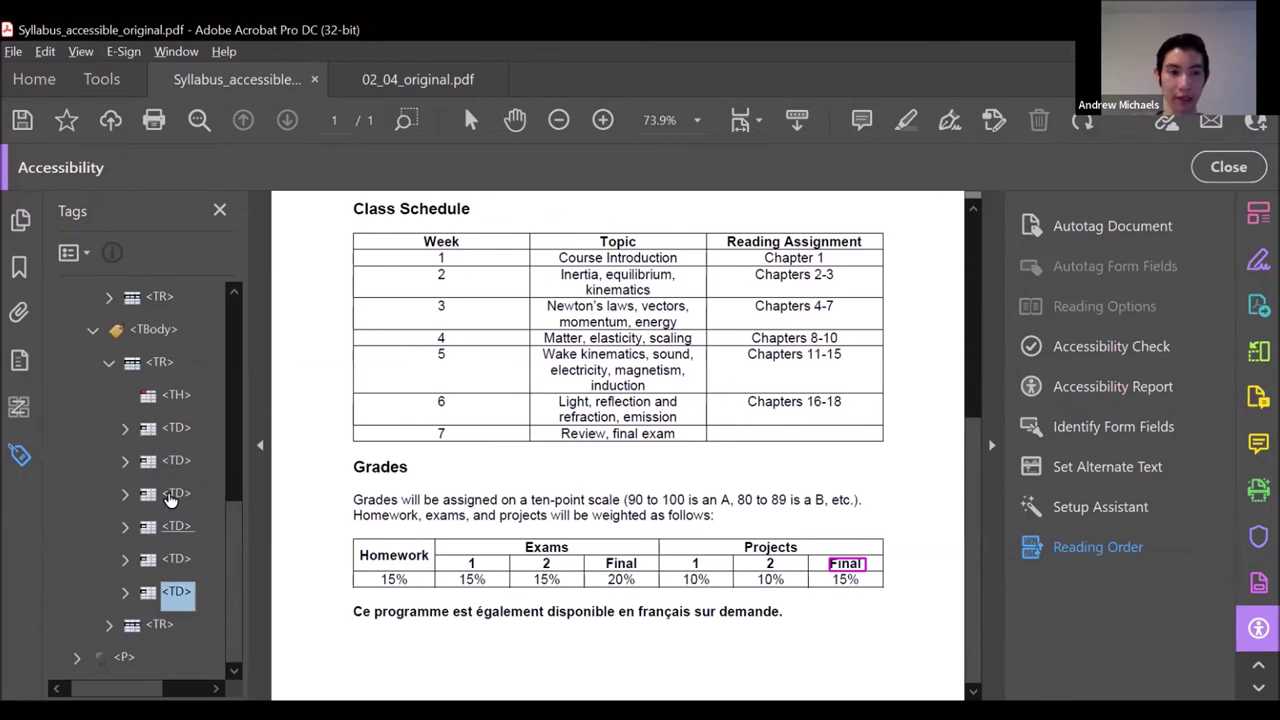
Check which subheader cell each TD tag in the Grades table marks, and change the Exams 1 cell's tag to TH.
{"action": "left_click", "coordinate": [175, 429]}
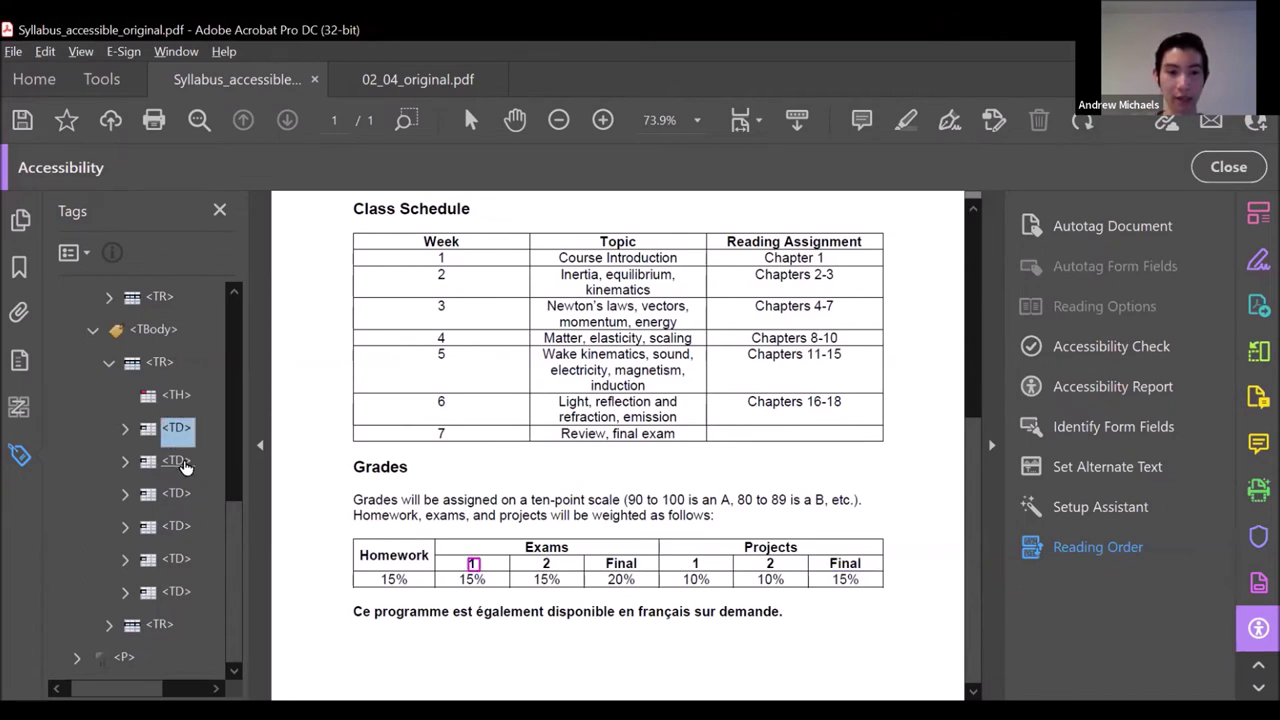
{"action": "left_click", "coordinate": [177, 461]}
{"action": "left_click", "coordinate": [177, 494]}
{"action": "left_click", "coordinate": [177, 527]}
{"action": "left_click", "coordinate": [177, 559]}
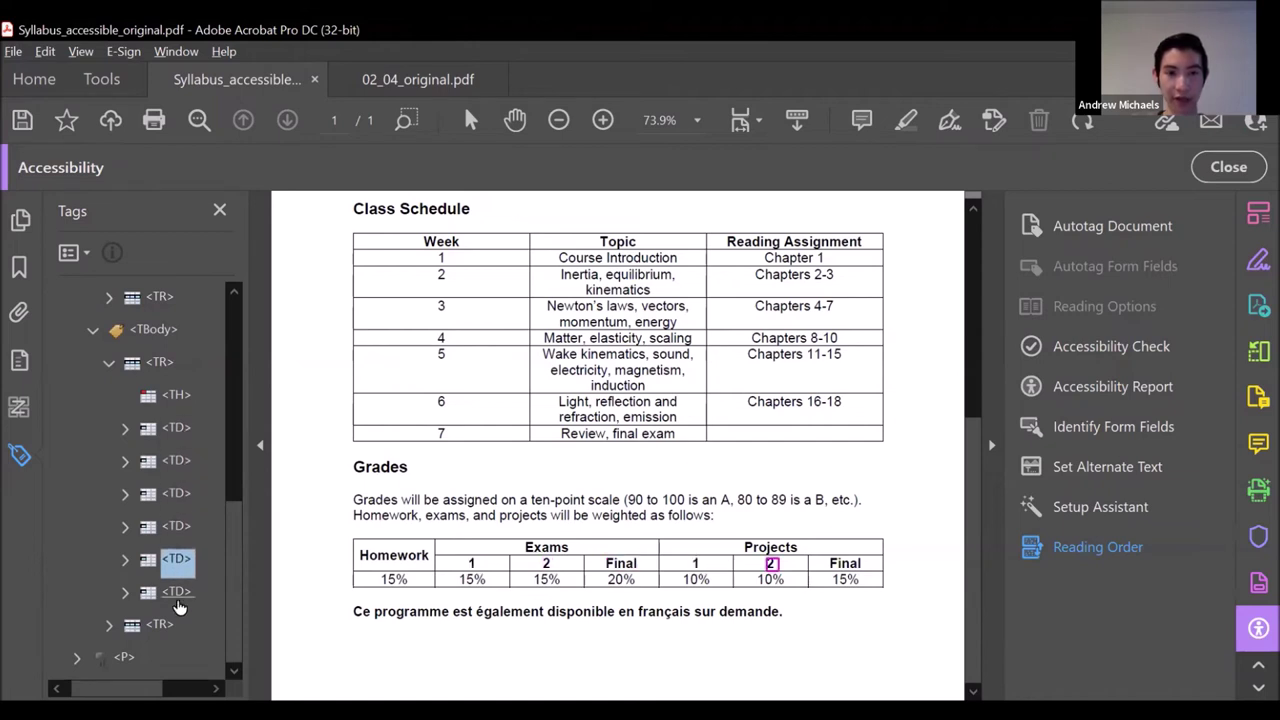
{"action": "left_click", "coordinate": [177, 592]}
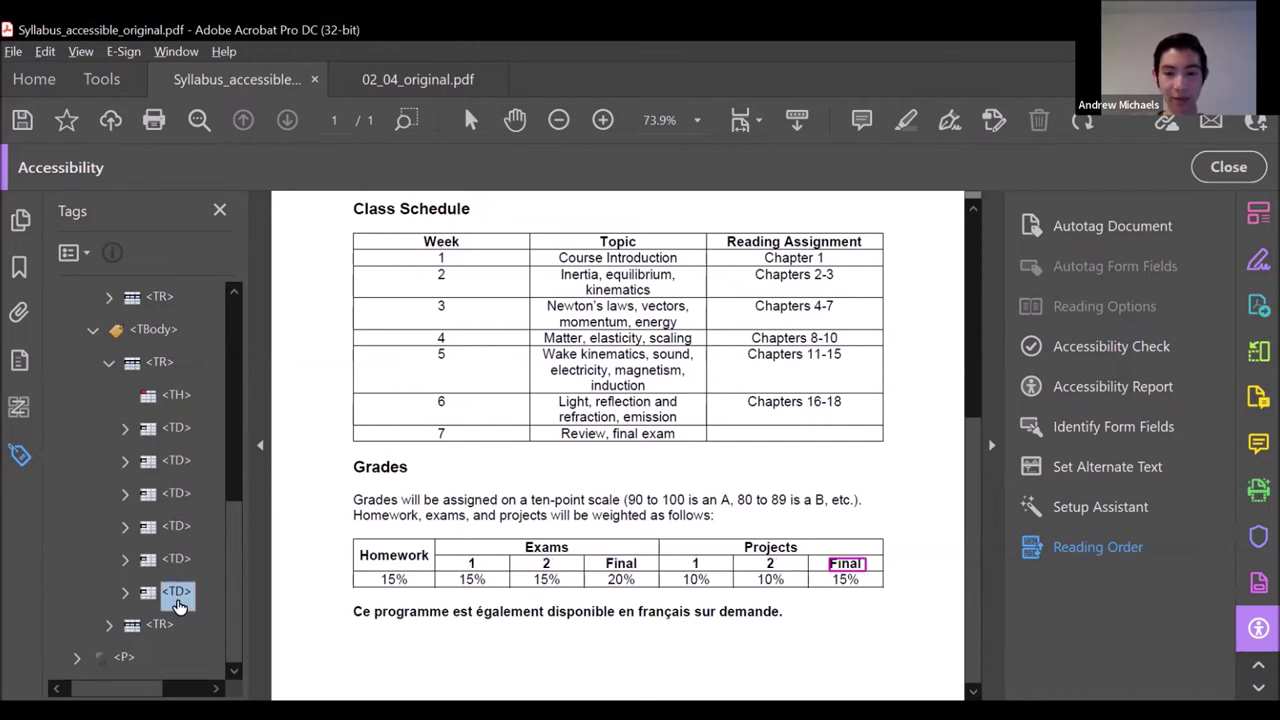
{"action": "left_click", "coordinate": [181, 433]}
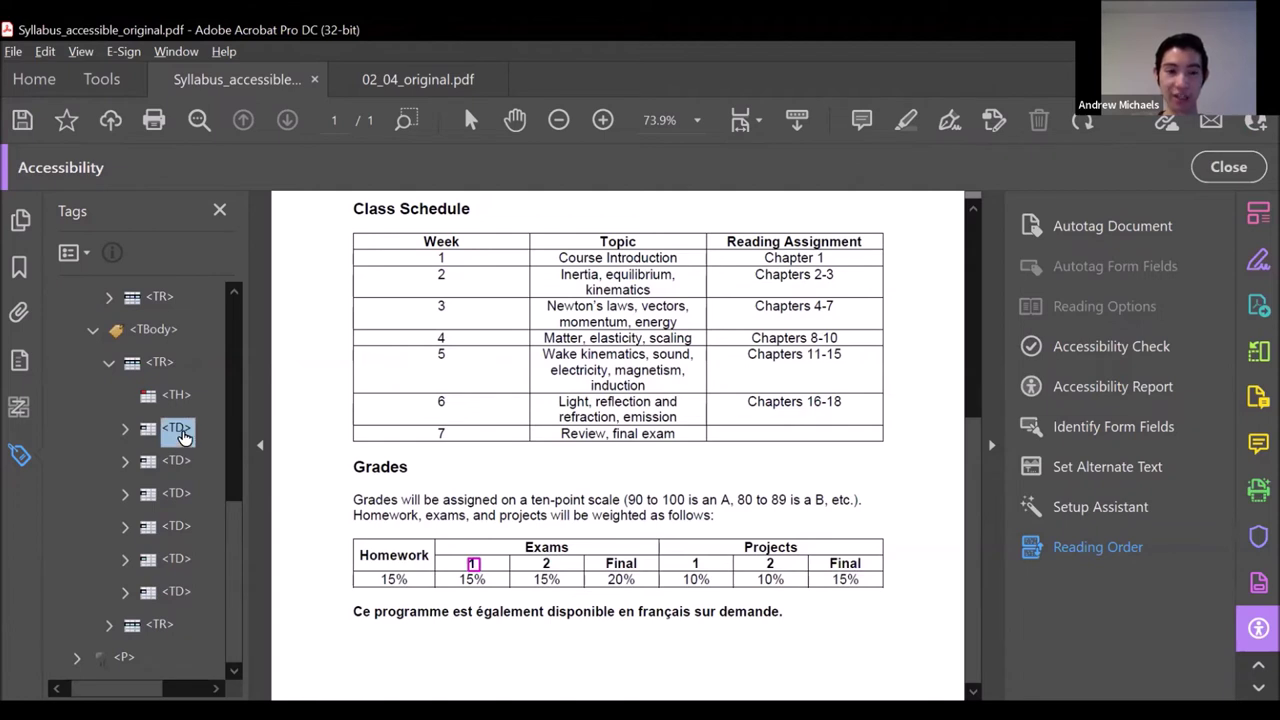
{"action": "left_click", "coordinate": [183, 436]}
{"action": "key", "text": "BackSpace"}
{"action": "type", "text": "H"}
{"action": "key", "text": "Return"}
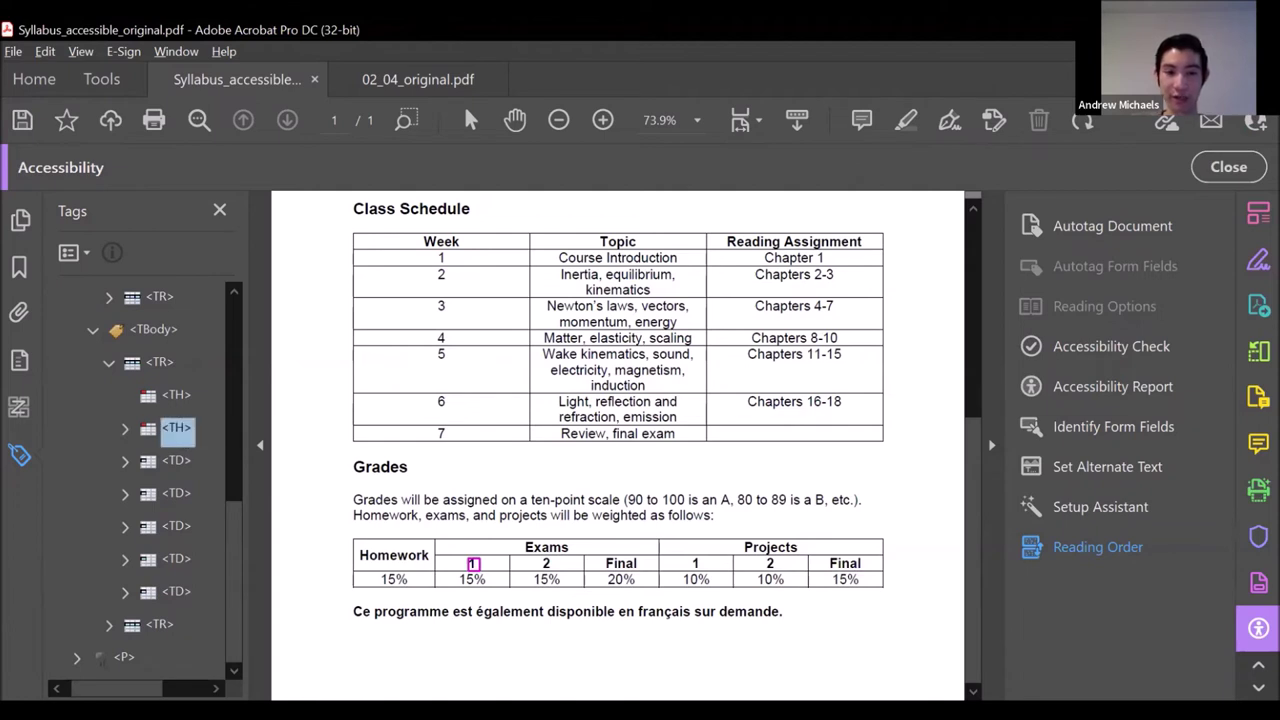
Change the tags of the Exams 2 and Exams Final subheader cells from TD to TH.
{"action": "left_click", "coordinate": [178, 461]}
{"action": "left_click", "coordinate": [190, 461]}
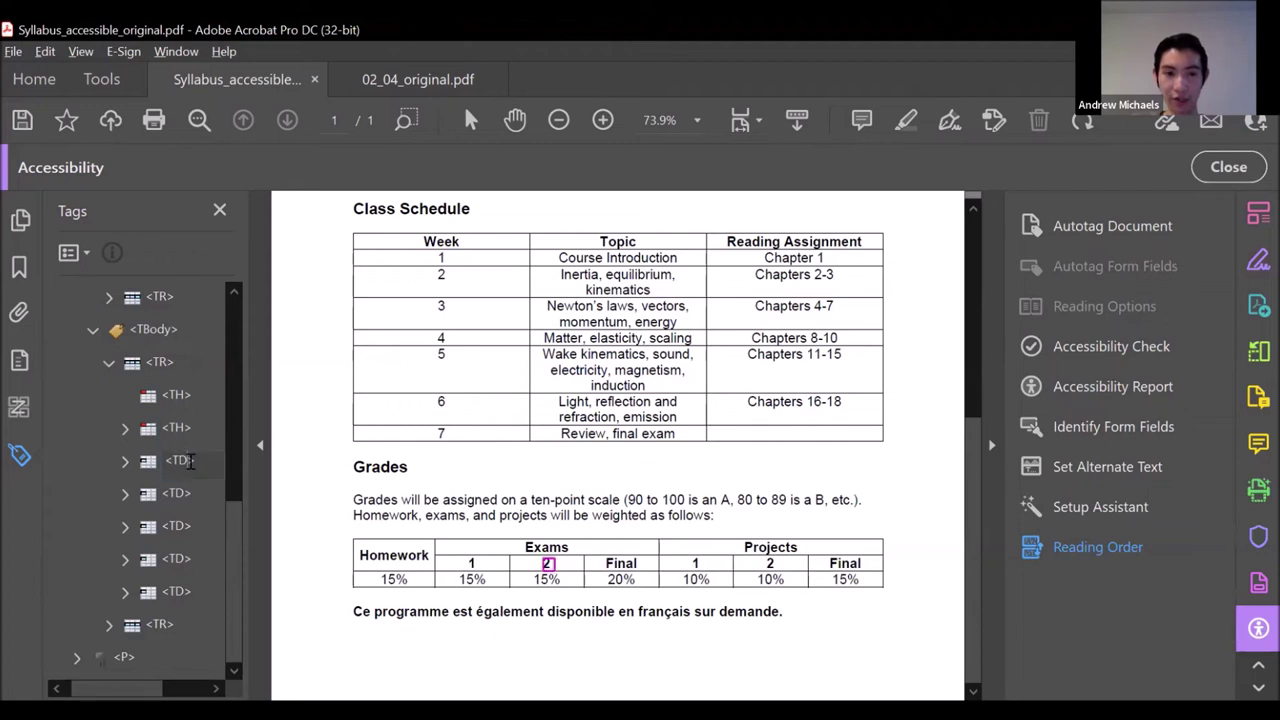
{"action": "type", "text": "H"}
{"action": "key", "text": "Return"}
{"action": "left_click", "coordinate": [185, 493]}
{"action": "left_click", "coordinate": [200, 490]}
{"action": "key", "text": "BackSpace"}
{"action": "type", "text": "H"}
{"action": "key", "text": "Return"}
Change the tags of the Projects 1 and Projects 2 subheader cells from TD to TH.
{"action": "left_click", "coordinate": [200, 519]}
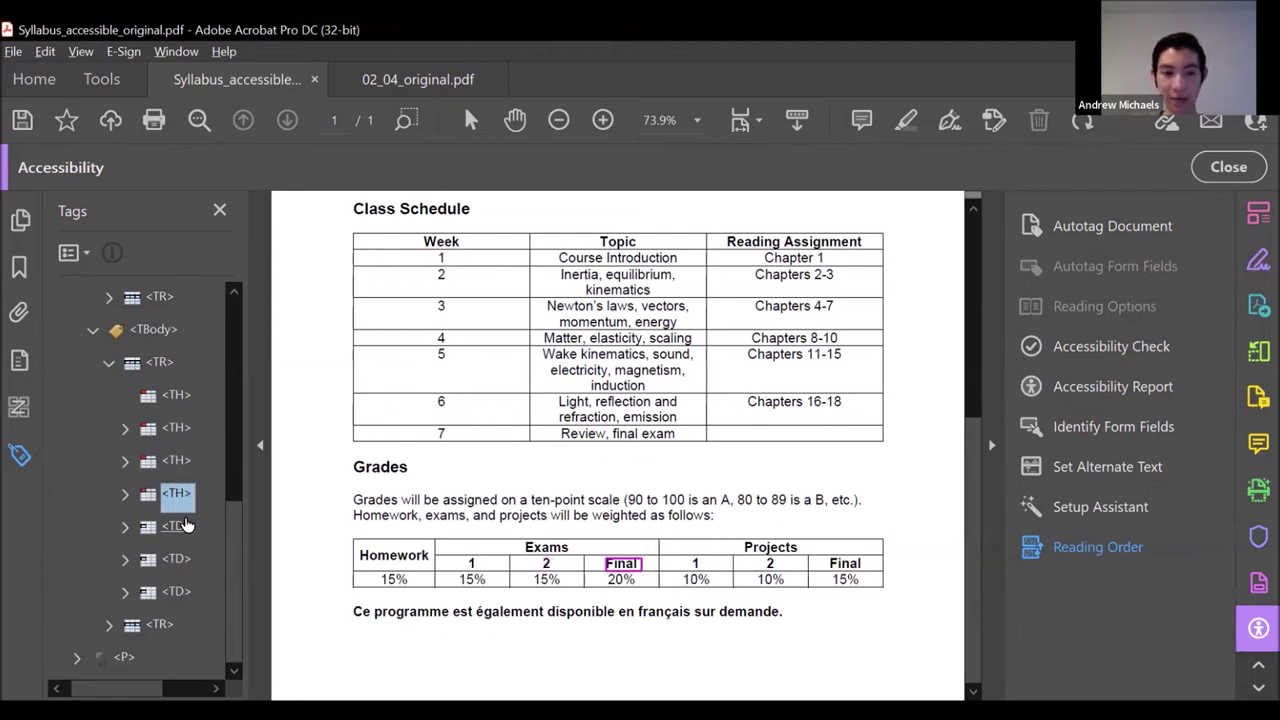
{"action": "left_click", "coordinate": [185, 530]}
{"action": "key", "text": "BackSpace"}
{"action": "type", "text": "H"}
{"action": "key", "text": "Return"}
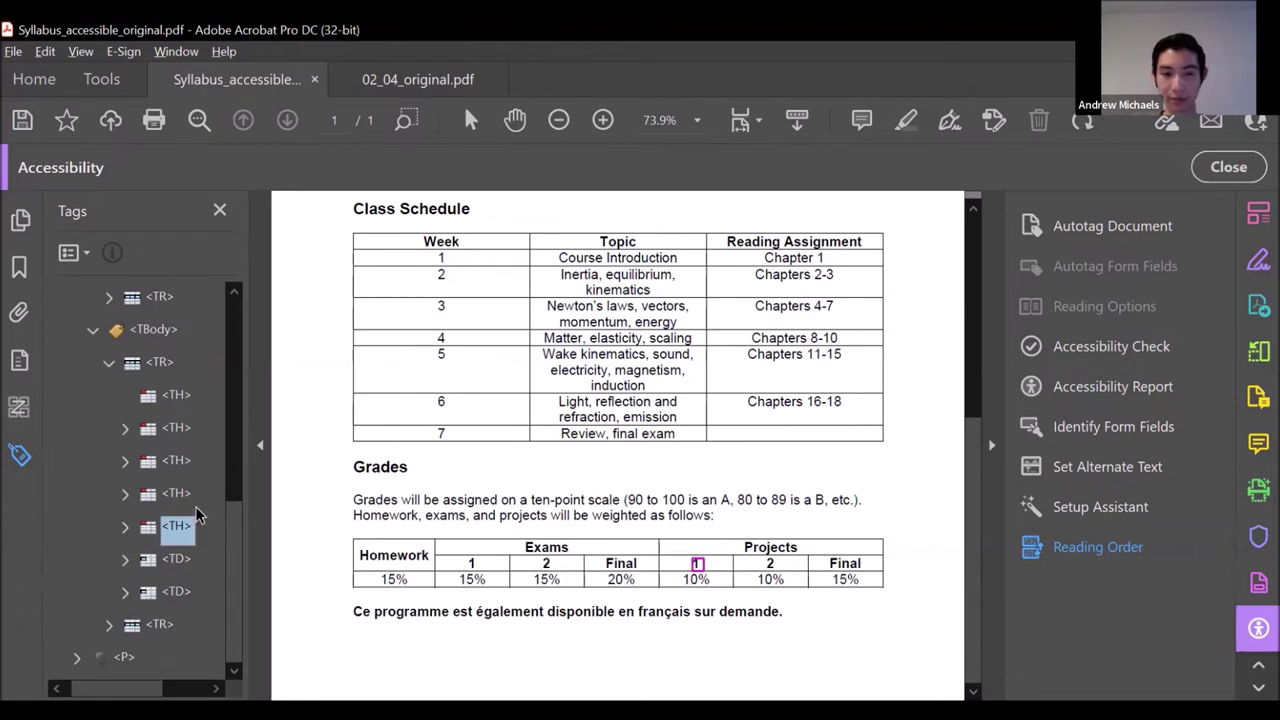
{"action": "left_click", "coordinate": [180, 563]}
{"action": "left_click", "coordinate": [183, 568]}
{"action": "type", "text": "H"}
{"action": "key", "text": "Return"}
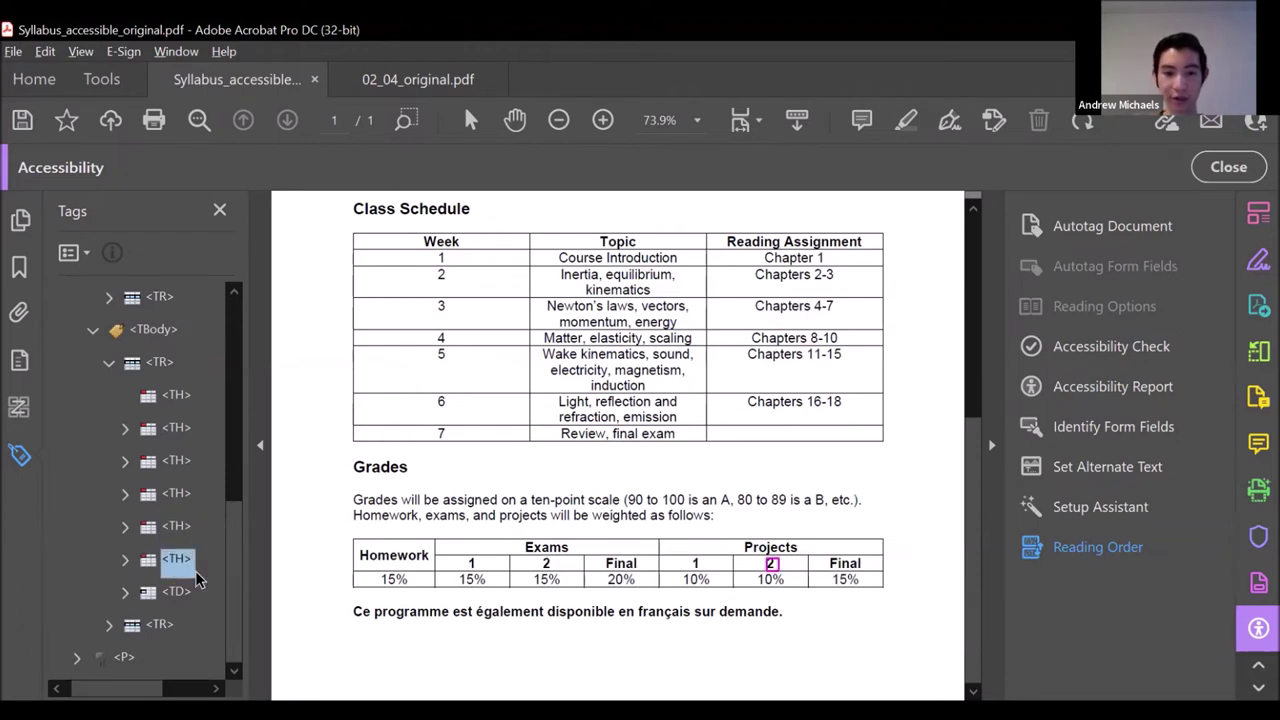
Change the tag of the Projects Final subheader cell from TD to TH.
{"action": "left_click", "coordinate": [182, 591]}
{"action": "left_click", "coordinate": [181, 589]}
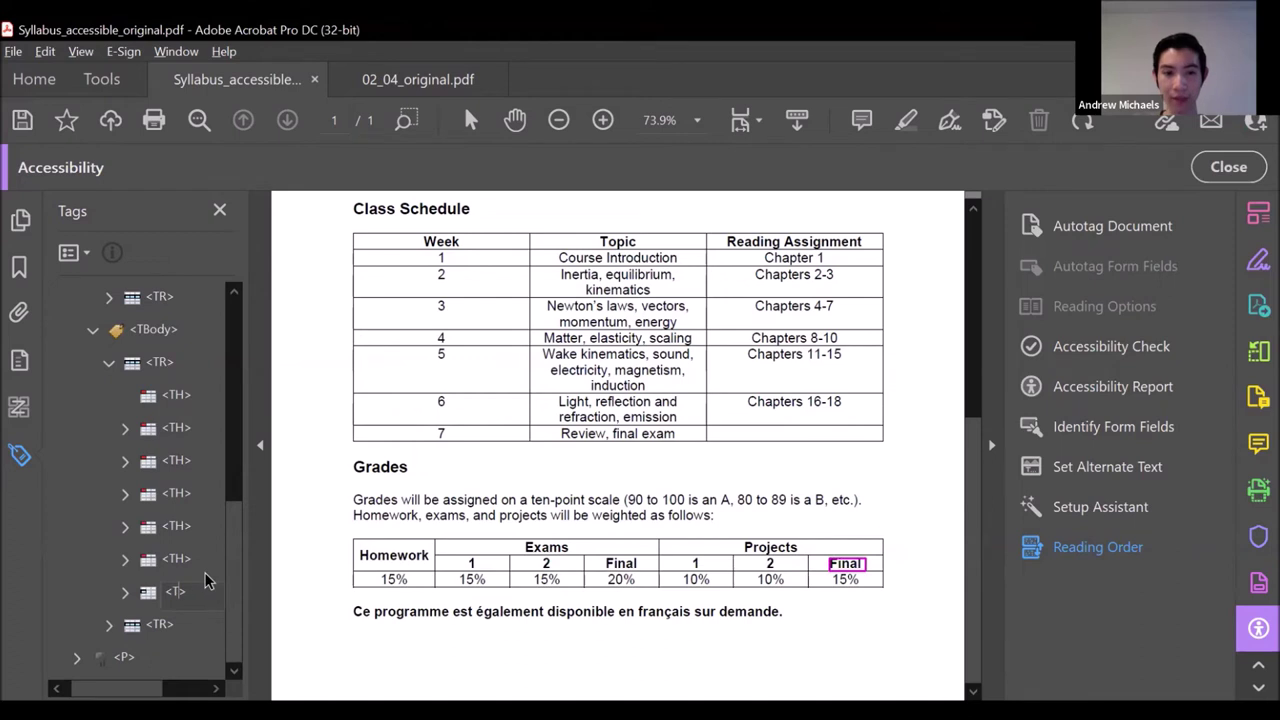
{"action": "type", "text": "H"}
{"action": "key", "text": "Return"}
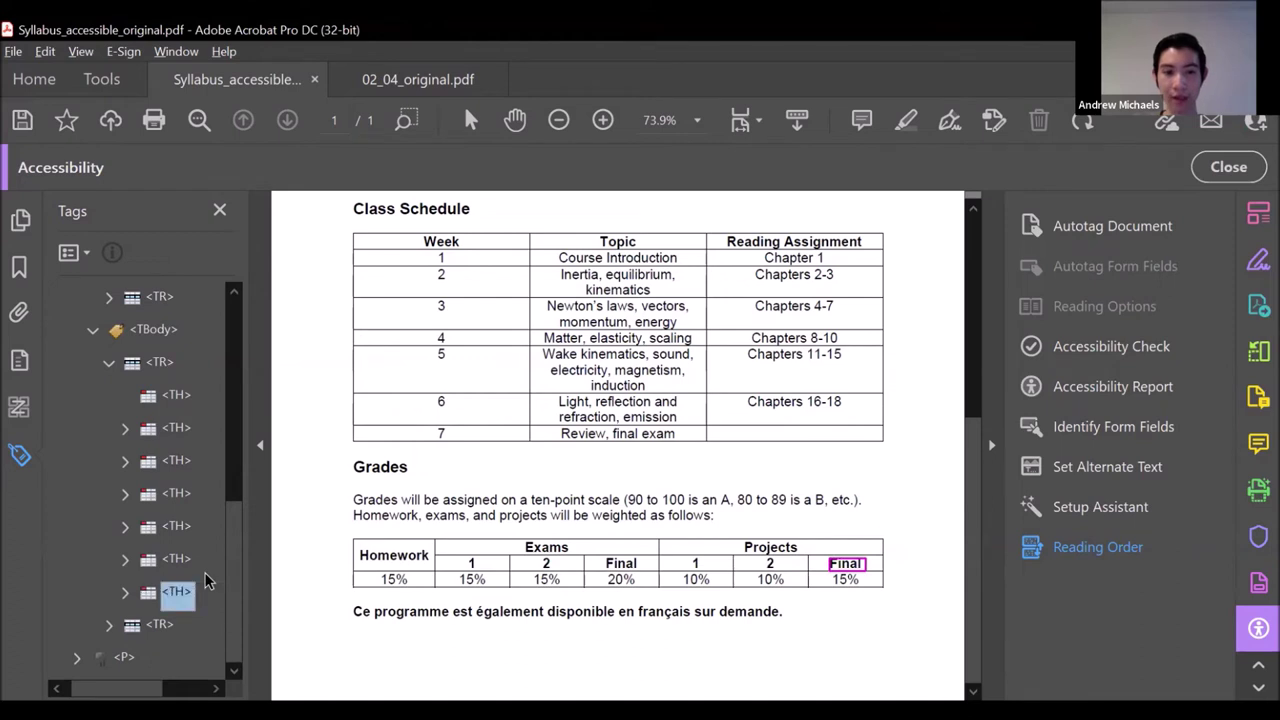
Delete the empty TH at the start of the subheader row, and move the Exams 1 content directly into its TH, deleting the leftover P tag.
{"action": "left_click", "coordinate": [181, 404]}
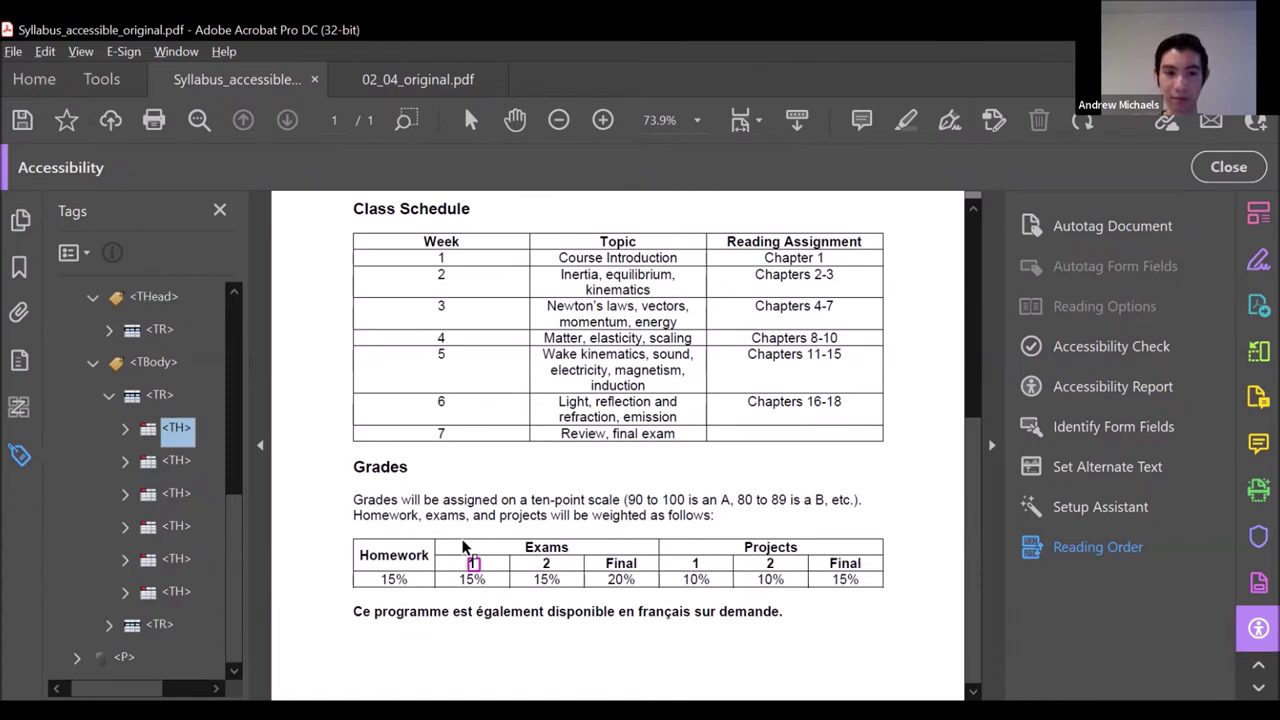
{"action": "left_click", "coordinate": [127, 428]}
{"action": "left_click", "coordinate": [141, 461]}
{"action": "left_click_drag", "start_coordinate": [188, 500], "coordinate": [176, 430]}
{"action": "left_click", "coordinate": [193, 495]}
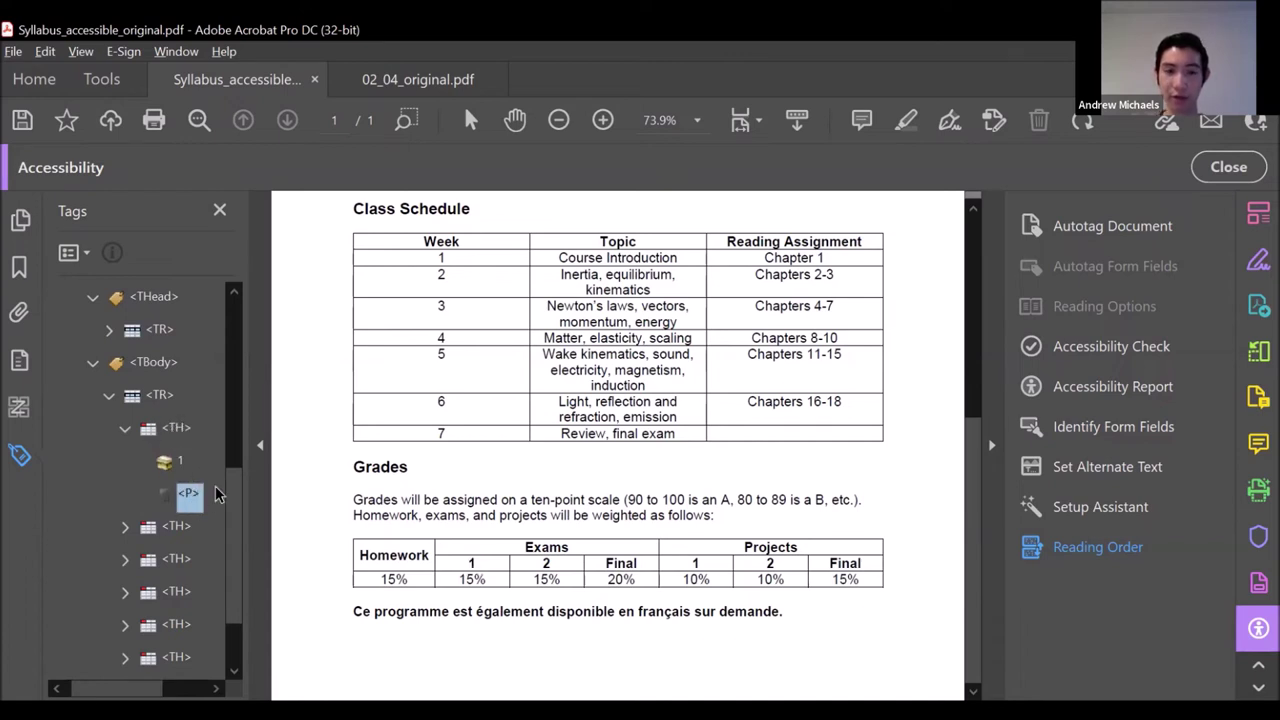
{"action": "key", "text": "Delete"}
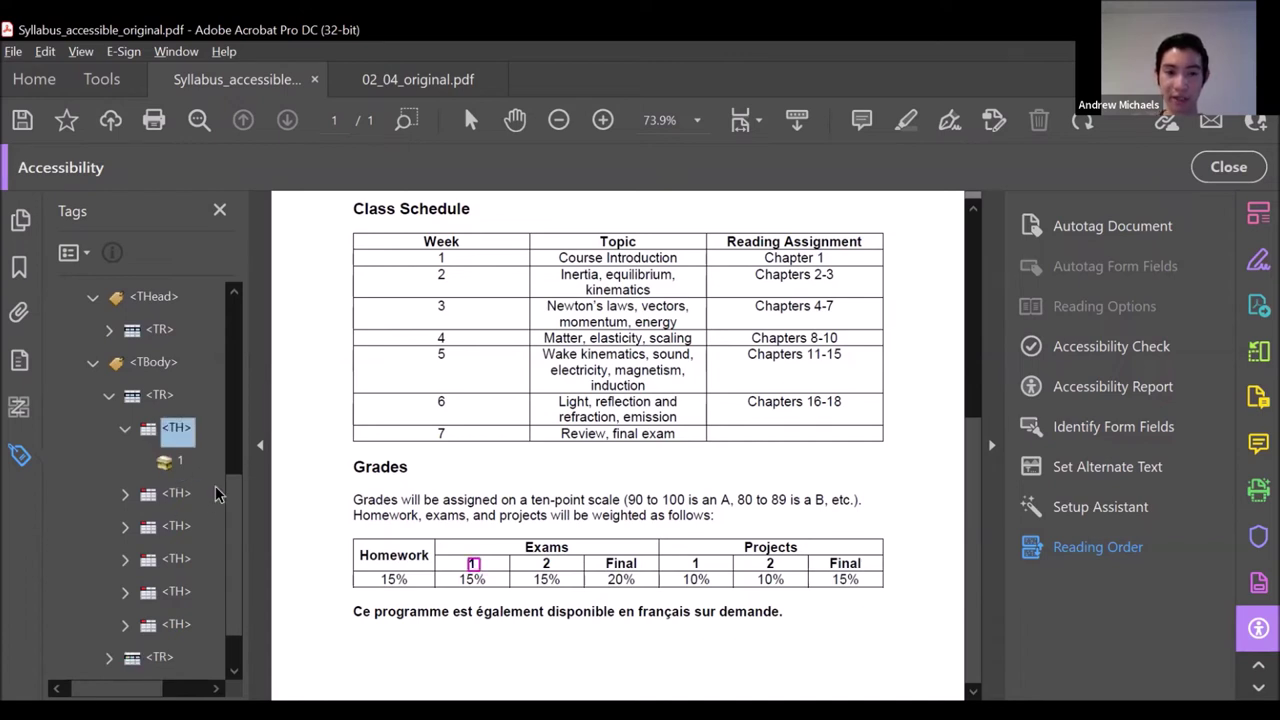
Run the Accessibility Check on the syllabus and expand the Tables results for review.
{"action": "left_click", "coordinate": [125, 429]}
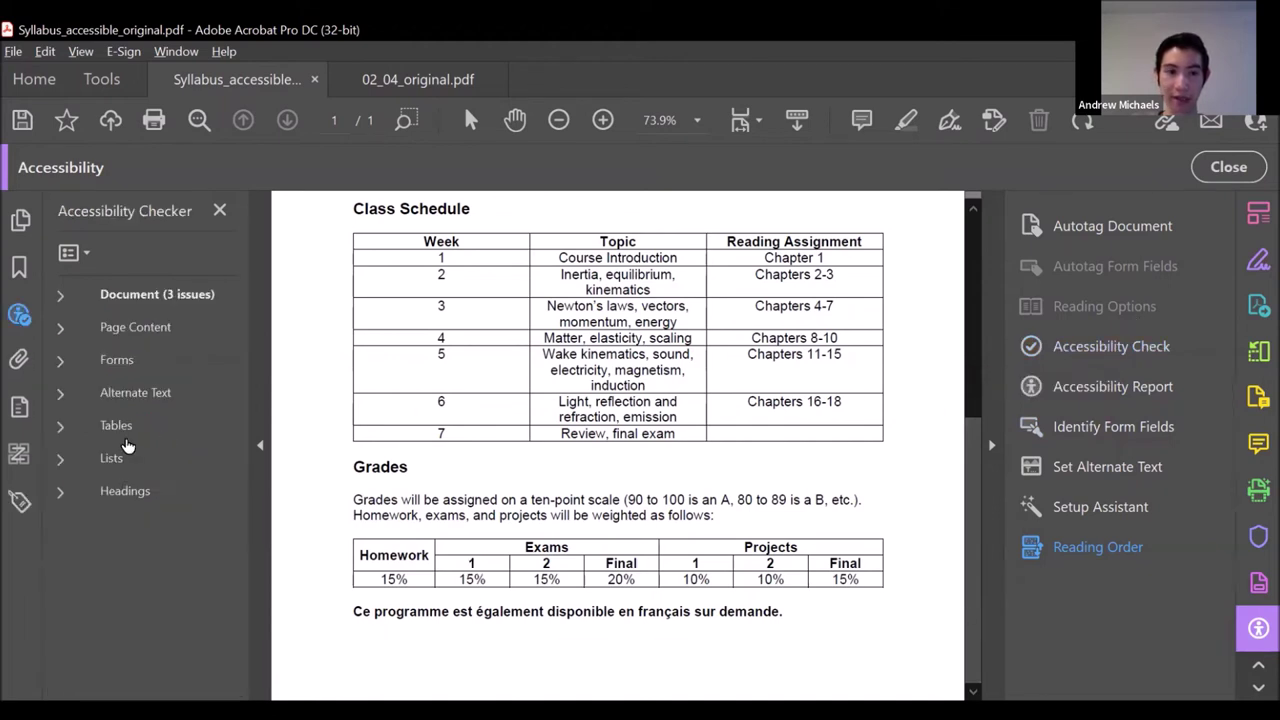
{"action": "left_click", "coordinate": [115, 428]}
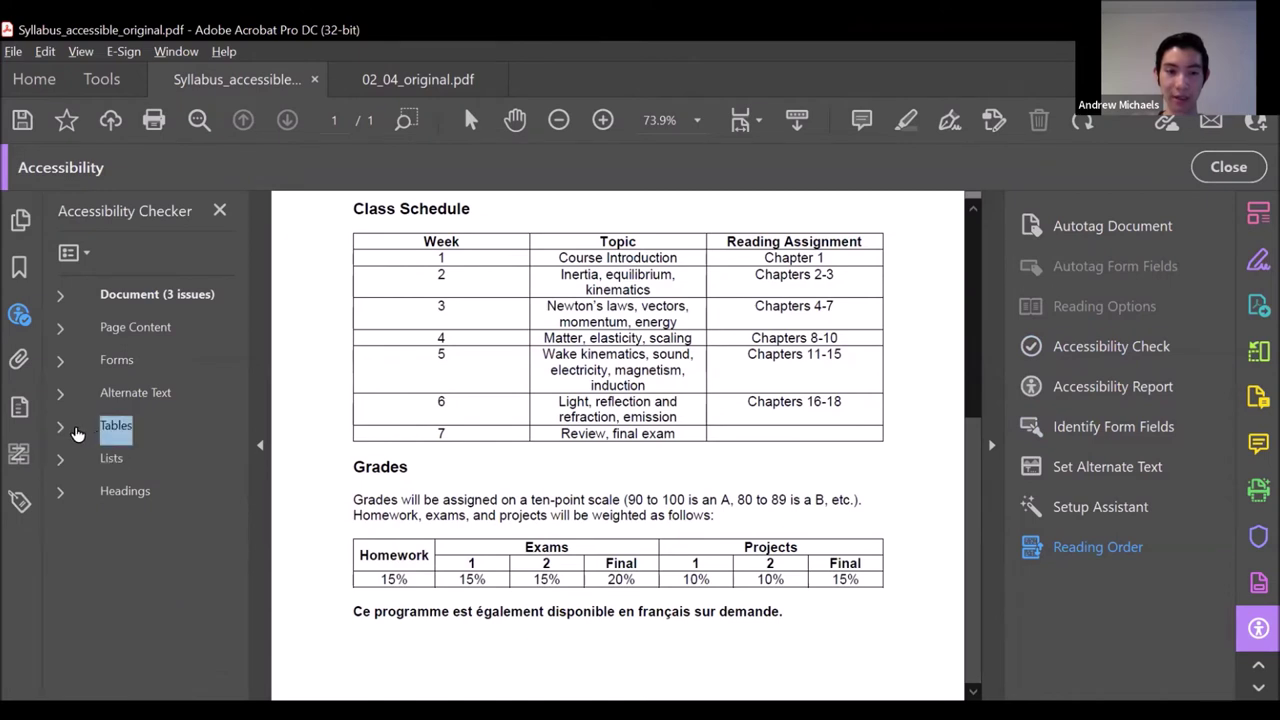
{"action": "left_click", "coordinate": [60, 426]}
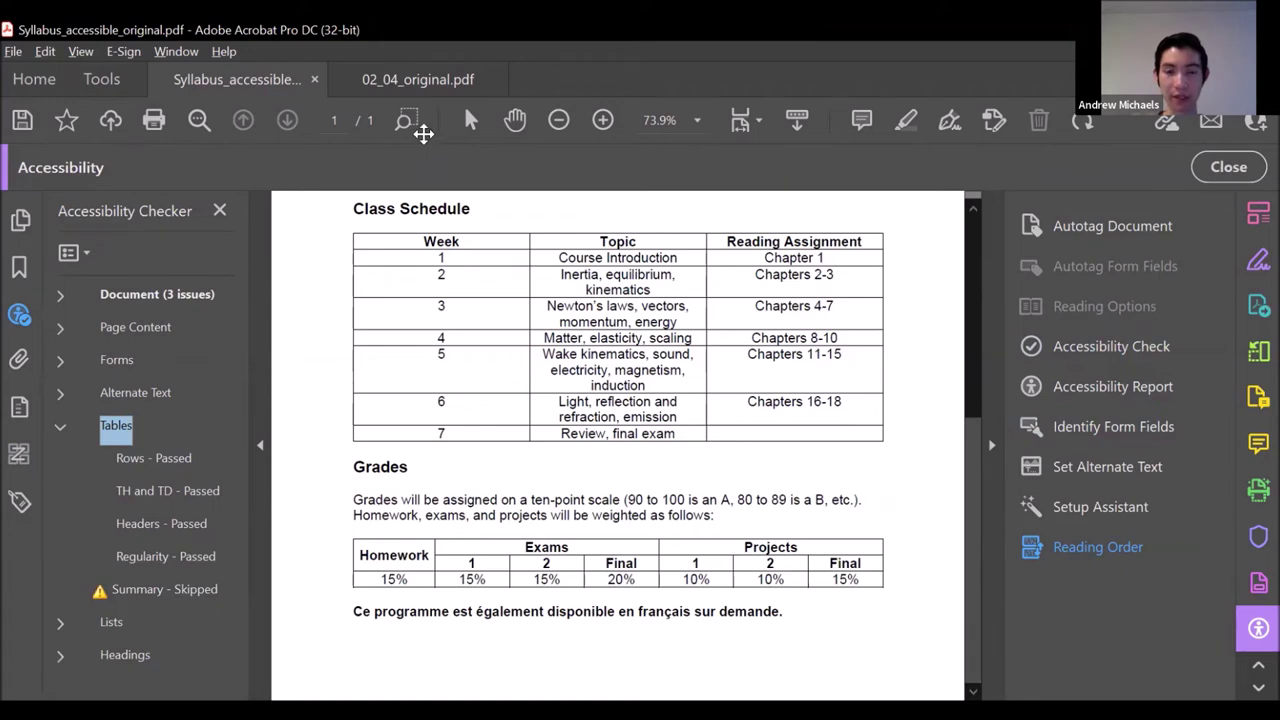
Switch to 02_04_original.pdf, show its navigation pane and open the Accessibility tools.
{"action": "left_click", "coordinate": [418, 82]}
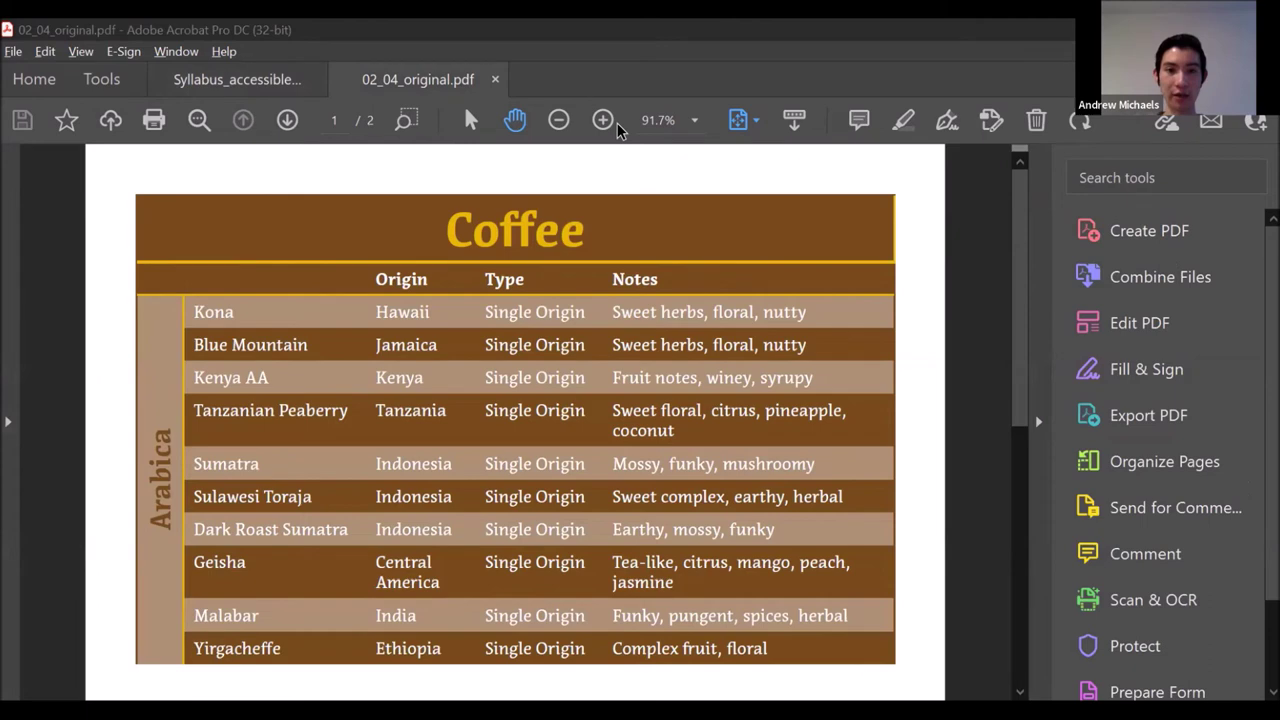
{"action": "left_click", "coordinate": [6, 468]}
{"action": "scroll", "coordinate": [510, 350], "scroll_direction": "down", "scroll_amount": 2}
{"action": "scroll", "coordinate": [510, 350], "scroll_direction": "up", "scroll_amount": 2}
{"action": "scroll", "coordinate": [1165, 430], "scroll_direction": "down", "scroll_amount": 1}
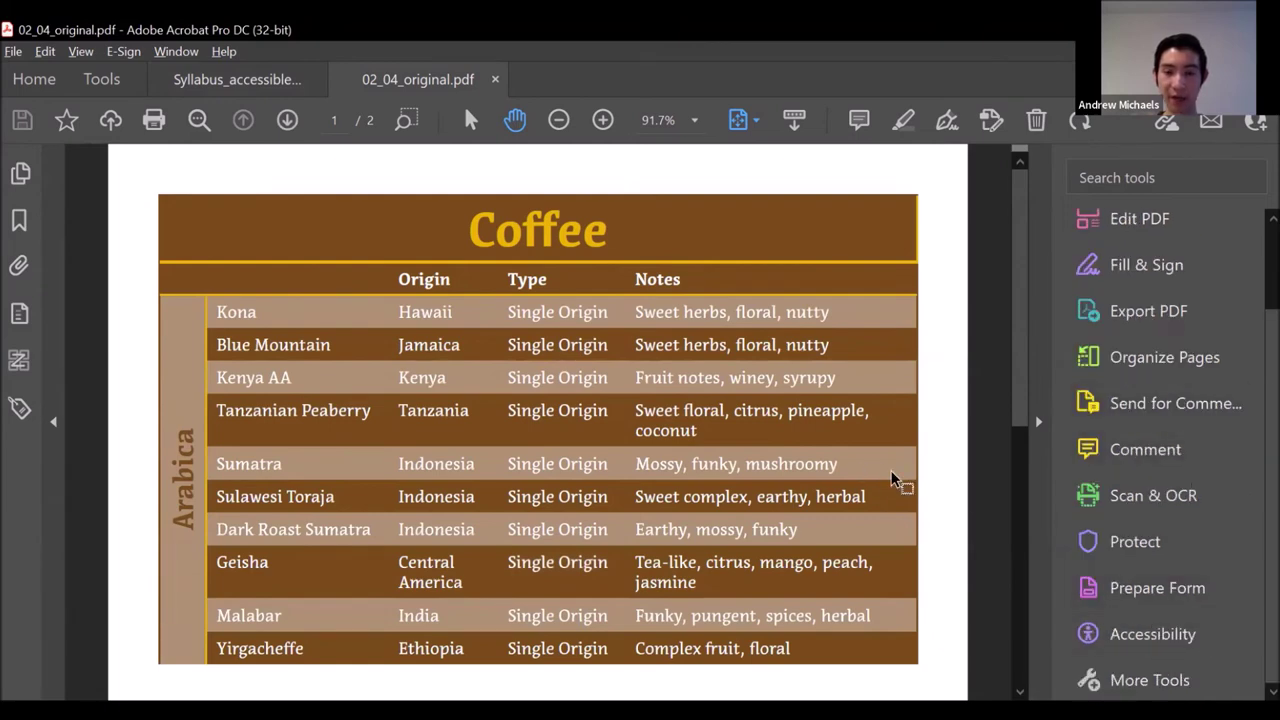
{"action": "left_click", "coordinate": [1155, 636]}
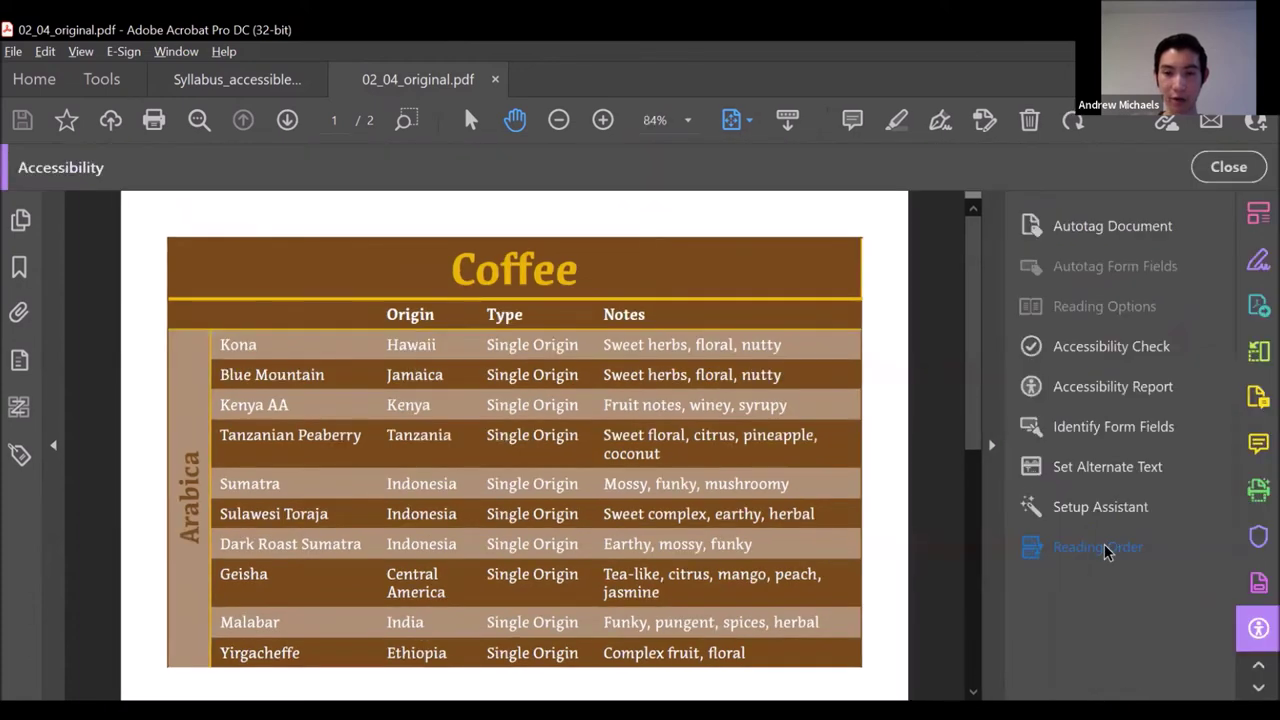
Inspect the Coffee table's cell layout with the Reading Order tool's Table Editor, then close Reading Order.
{"action": "left_click", "coordinate": [1060, 553]}
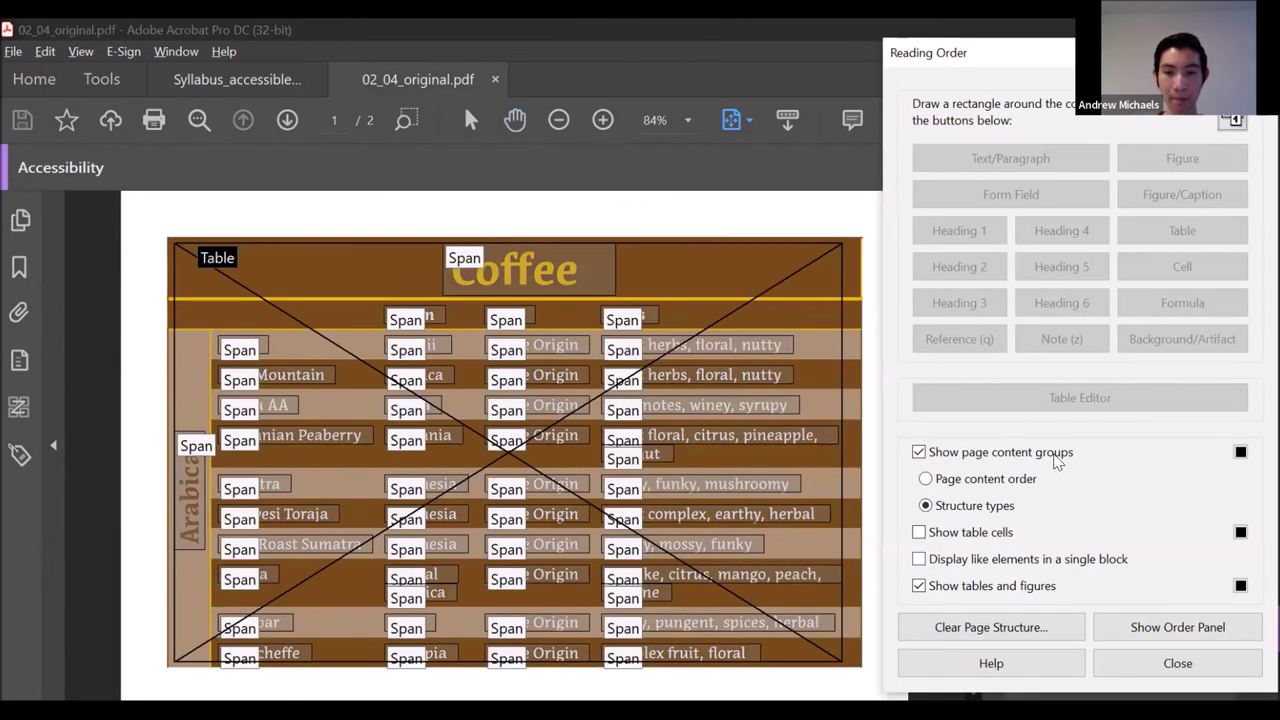
{"action": "left_click", "coordinate": [507, 320]}
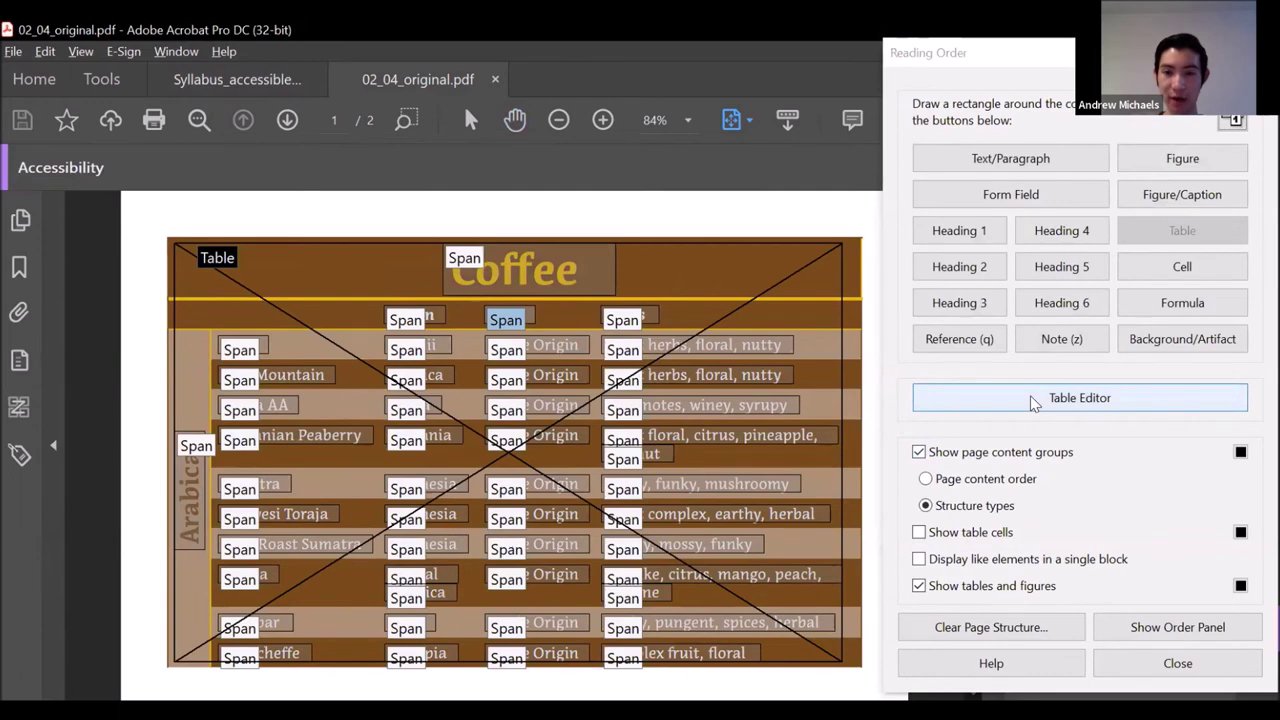
{"action": "left_click", "coordinate": [1032, 400]}
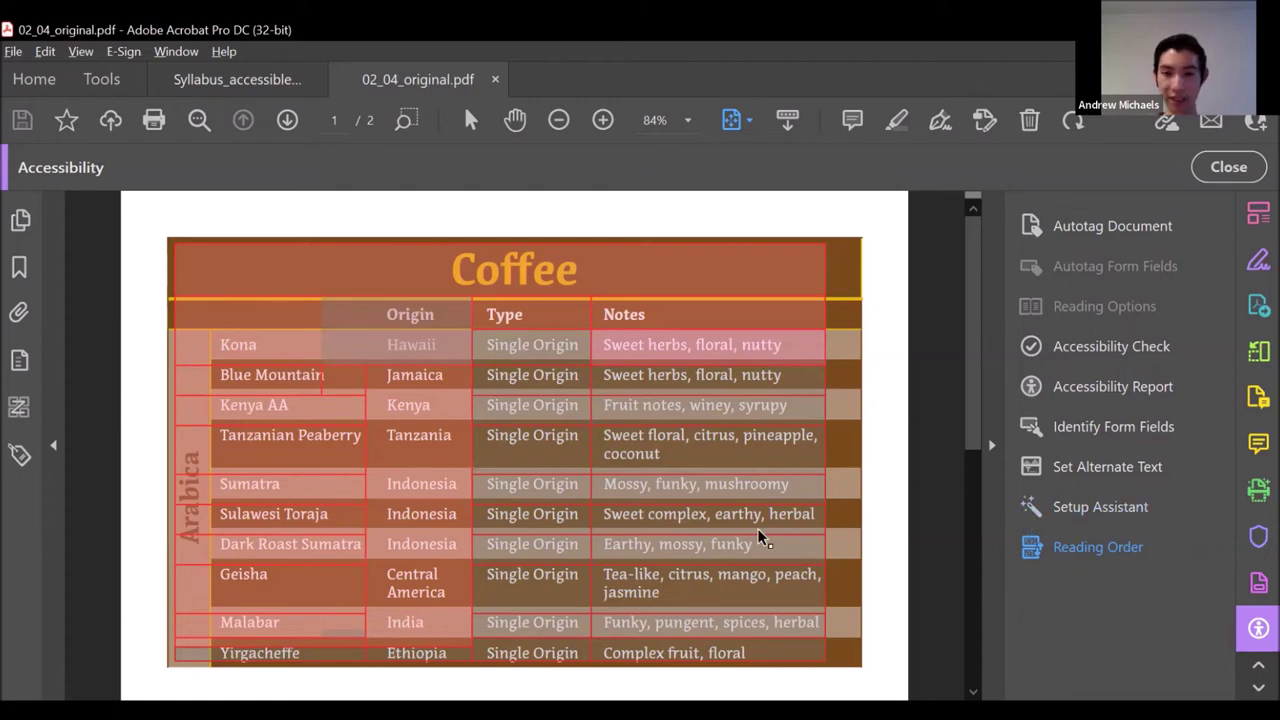
{"action": "left_click", "coordinate": [1086, 555]}
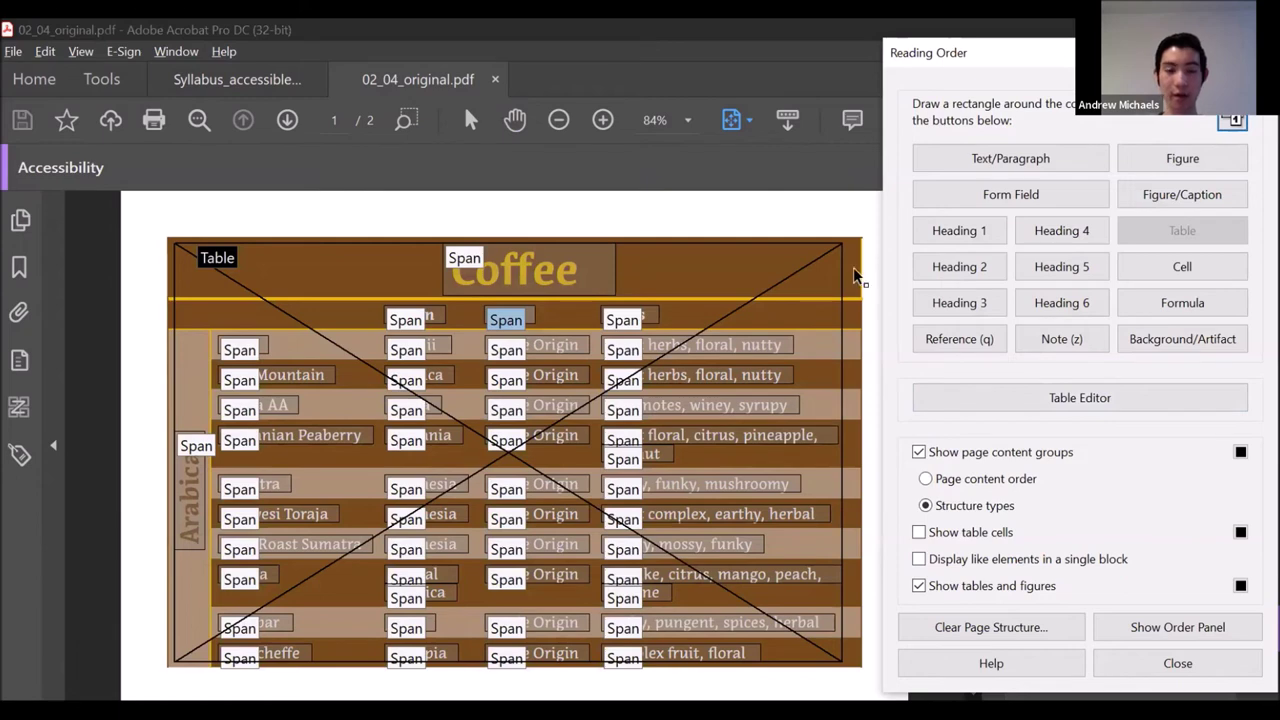
{"action": "key", "text": "Escape"}
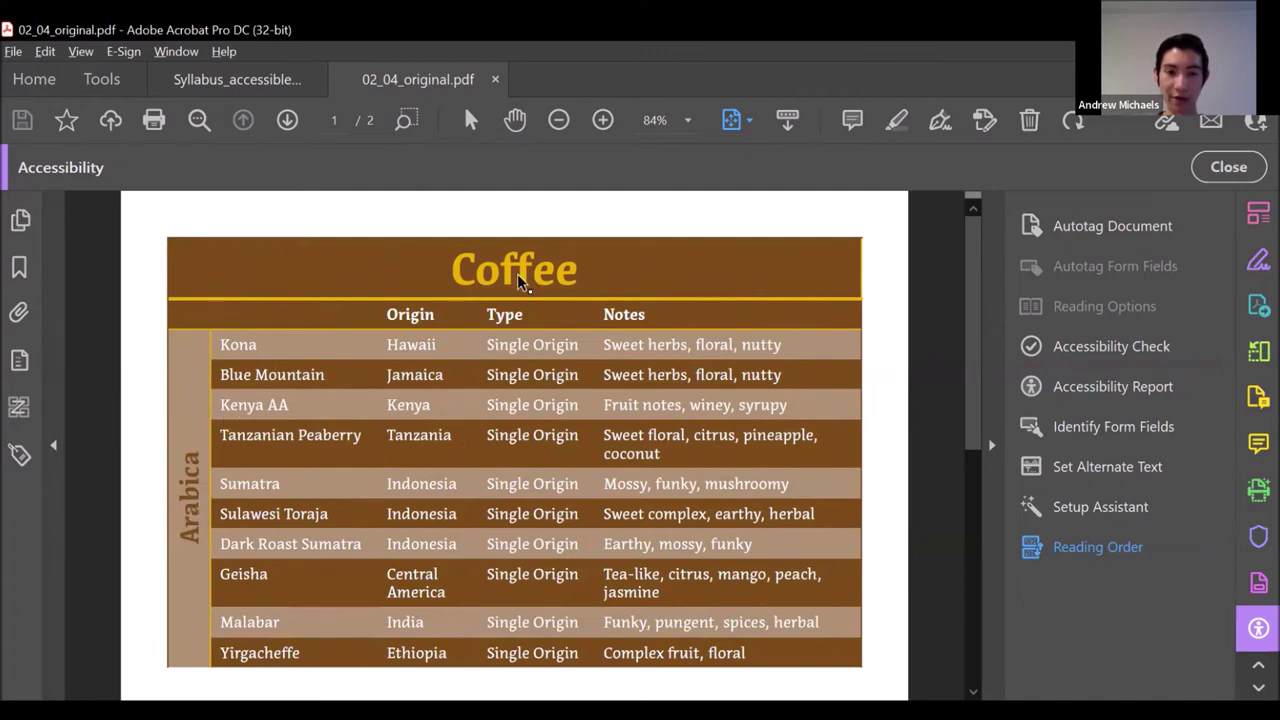
Show the document's tags and expand the table's first row to select the Coffee title's TH tag.
{"action": "left_click", "coordinate": [20, 453]}
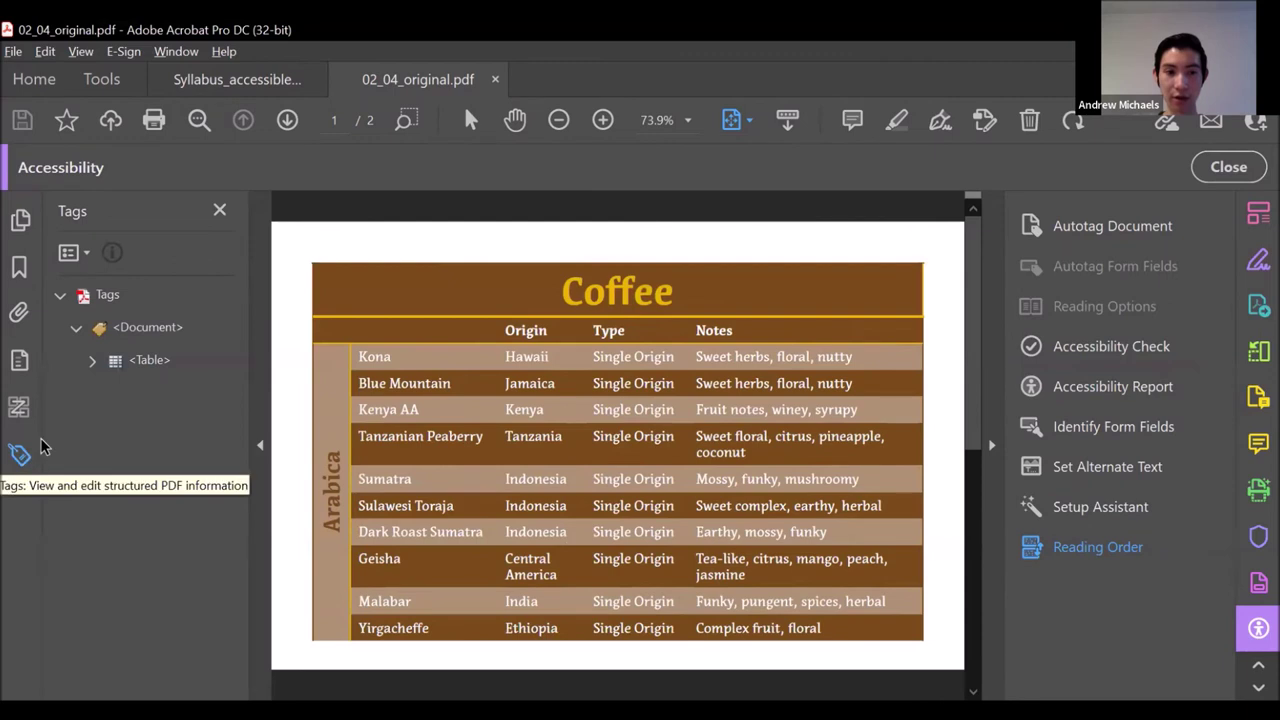
{"action": "left_click", "coordinate": [92, 363]}
{"action": "left_click", "coordinate": [159, 393]}
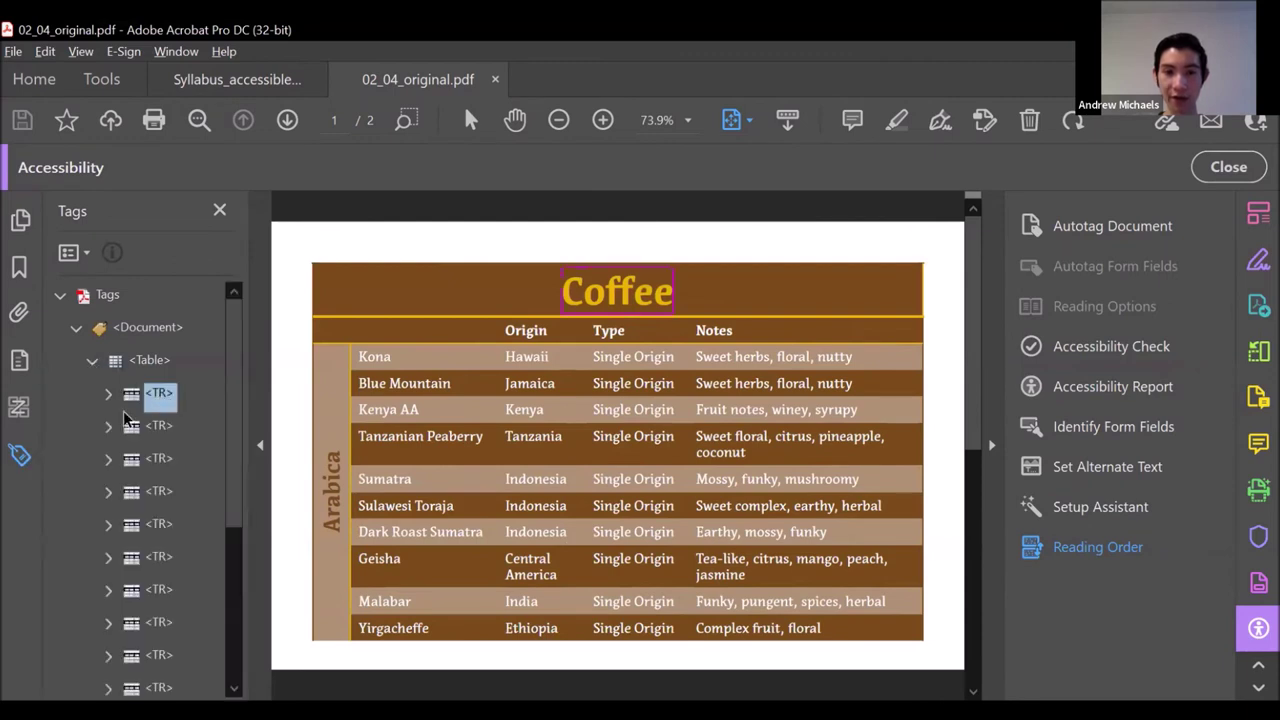
{"action": "left_click", "coordinate": [108, 396]}
{"action": "left_click", "coordinate": [176, 428]}
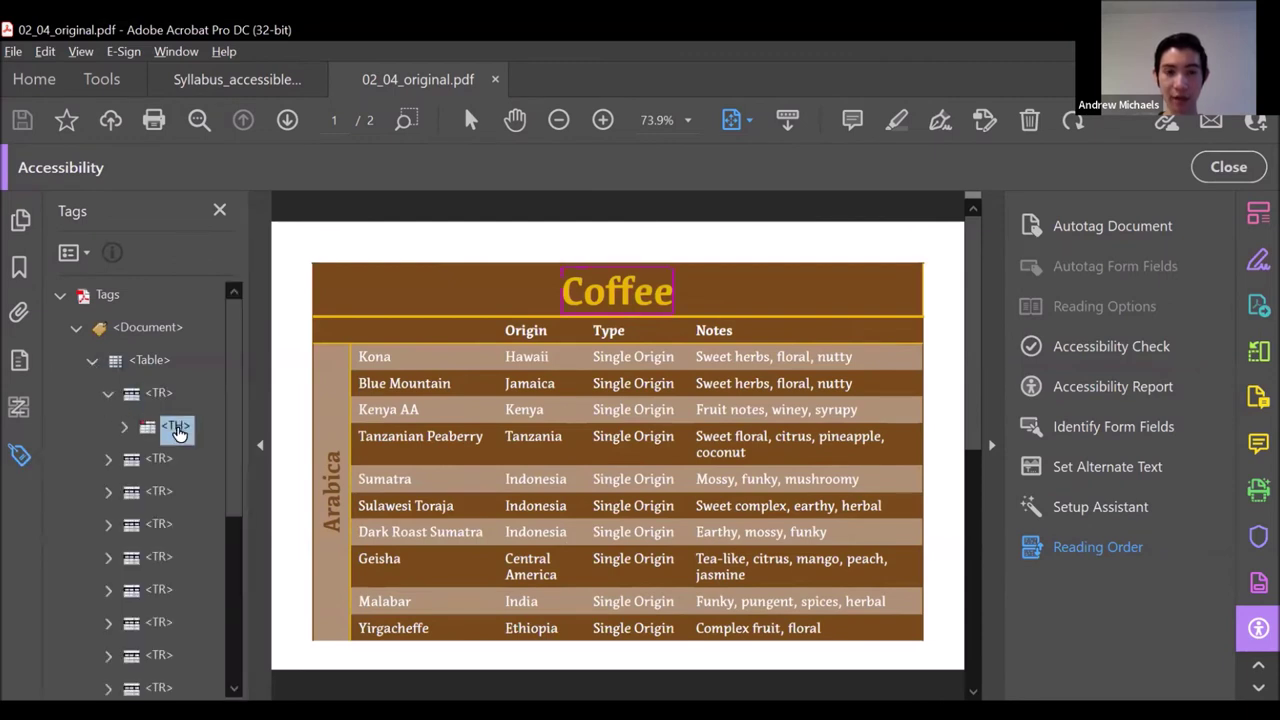
Open the attribute objects of the Coffee title cell from its tag properties and expand the list.
{"action": "right_click", "coordinate": [178, 431]}
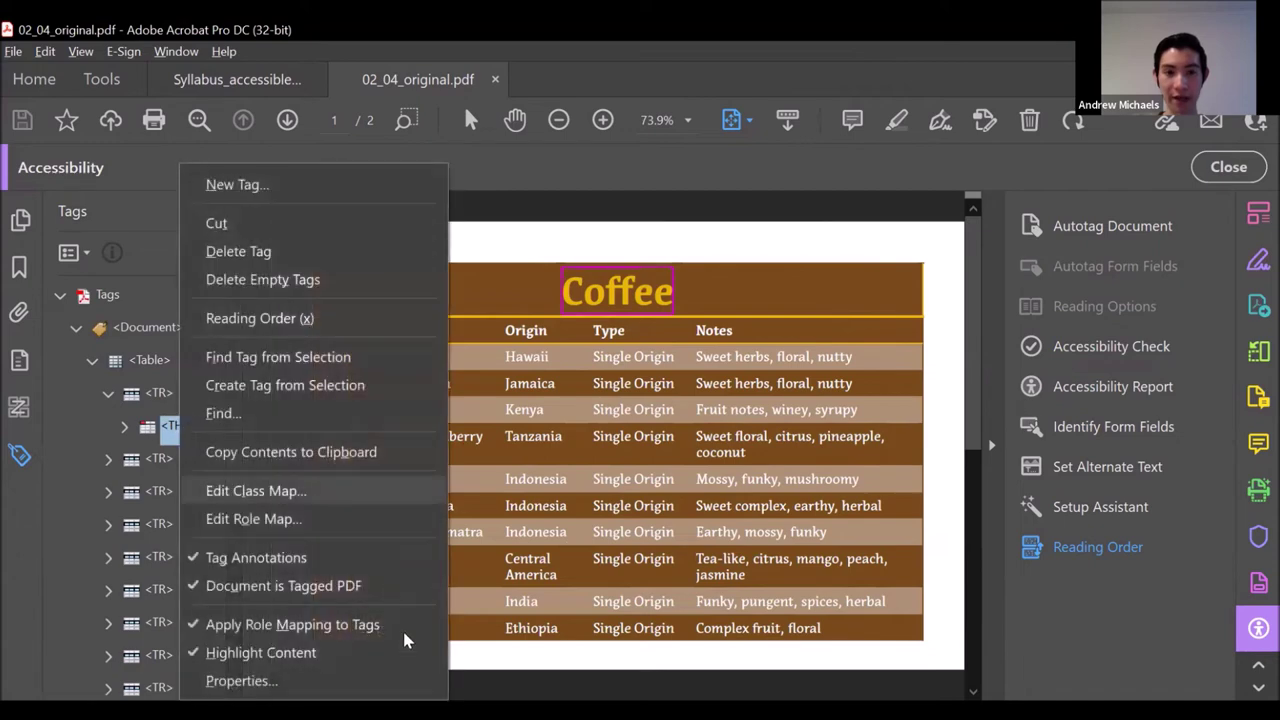
{"action": "left_click", "coordinate": [349, 668]}
{"action": "left_click", "coordinate": [1049, 527]}
{"action": "left_click_drag", "start_coordinate": [659, 145], "coordinate": [1036, 161]}
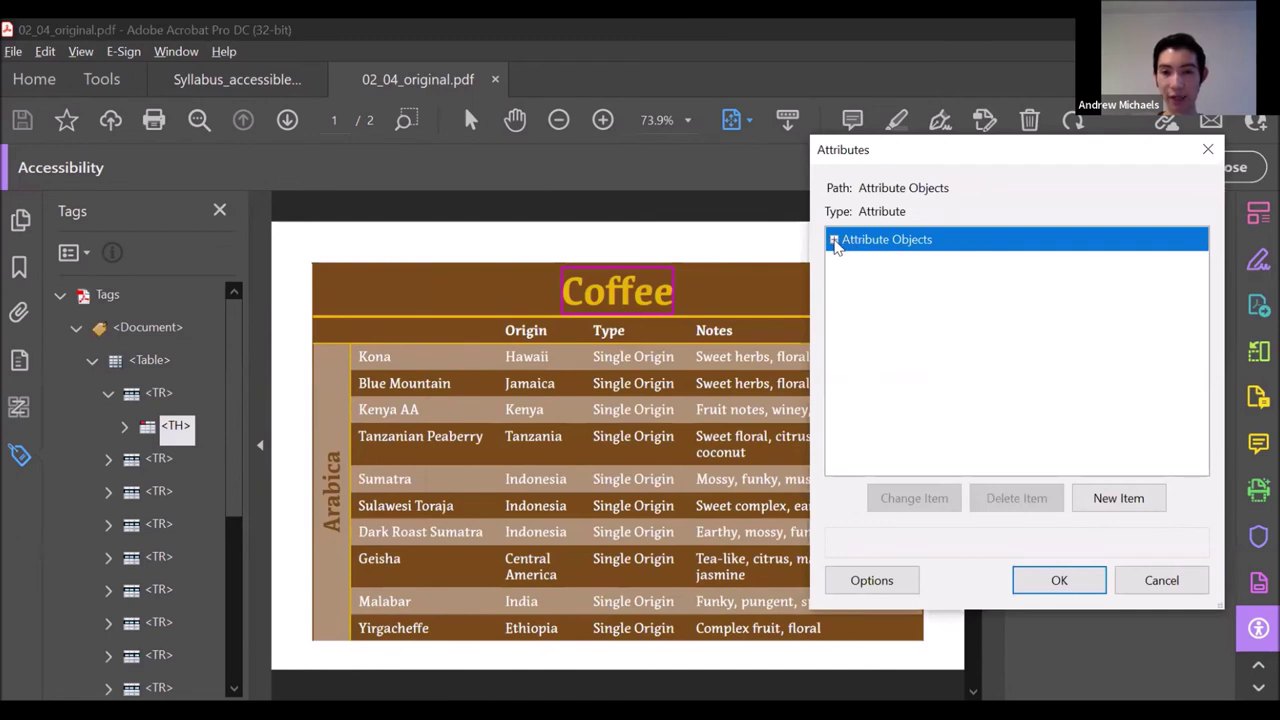
{"action": "left_click", "coordinate": [835, 242]}
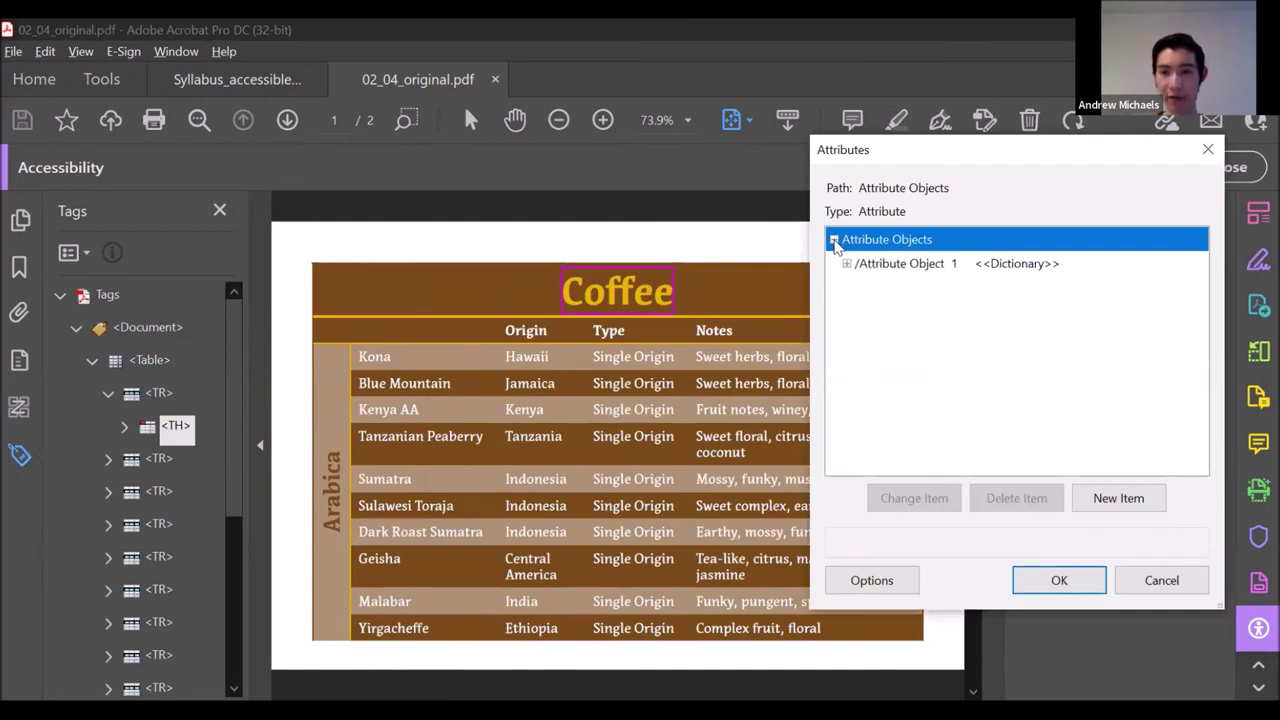
Set the ColSpan attribute of the Coffee title cell to 5.
{"action": "left_click", "coordinate": [940, 270]}
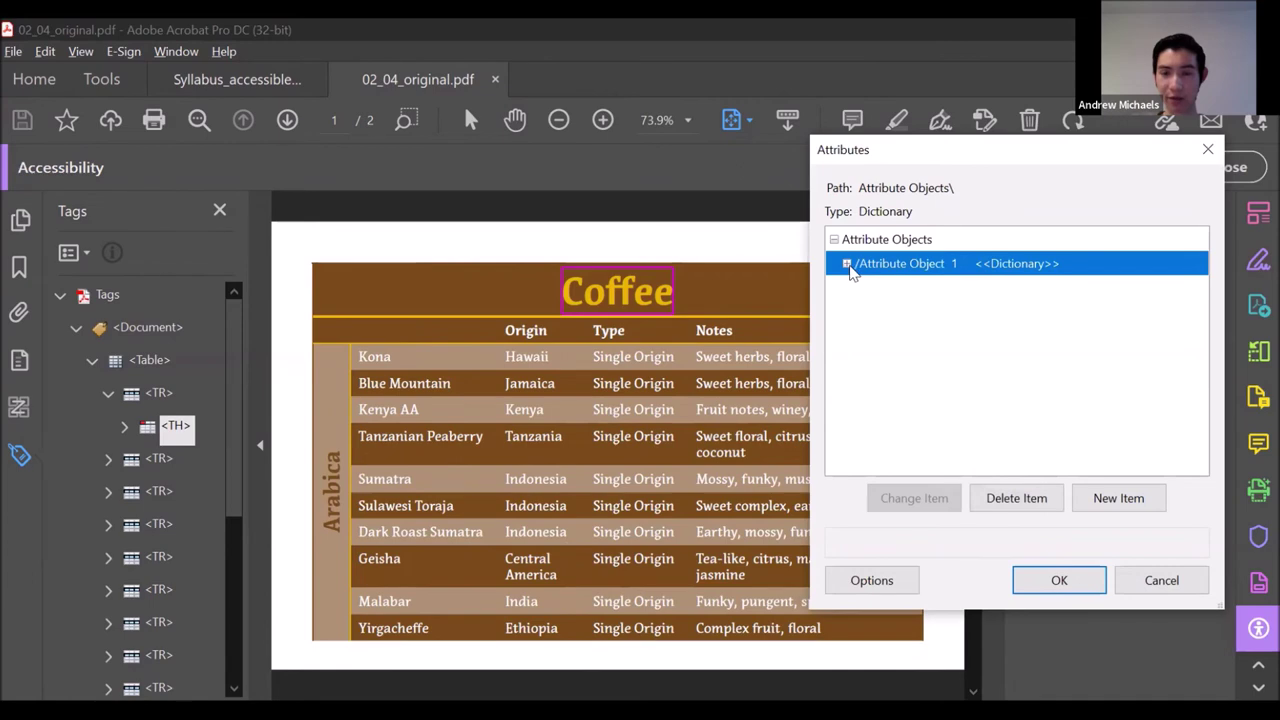
{"action": "left_click", "coordinate": [847, 264]}
{"action": "left_click", "coordinate": [880, 288]}
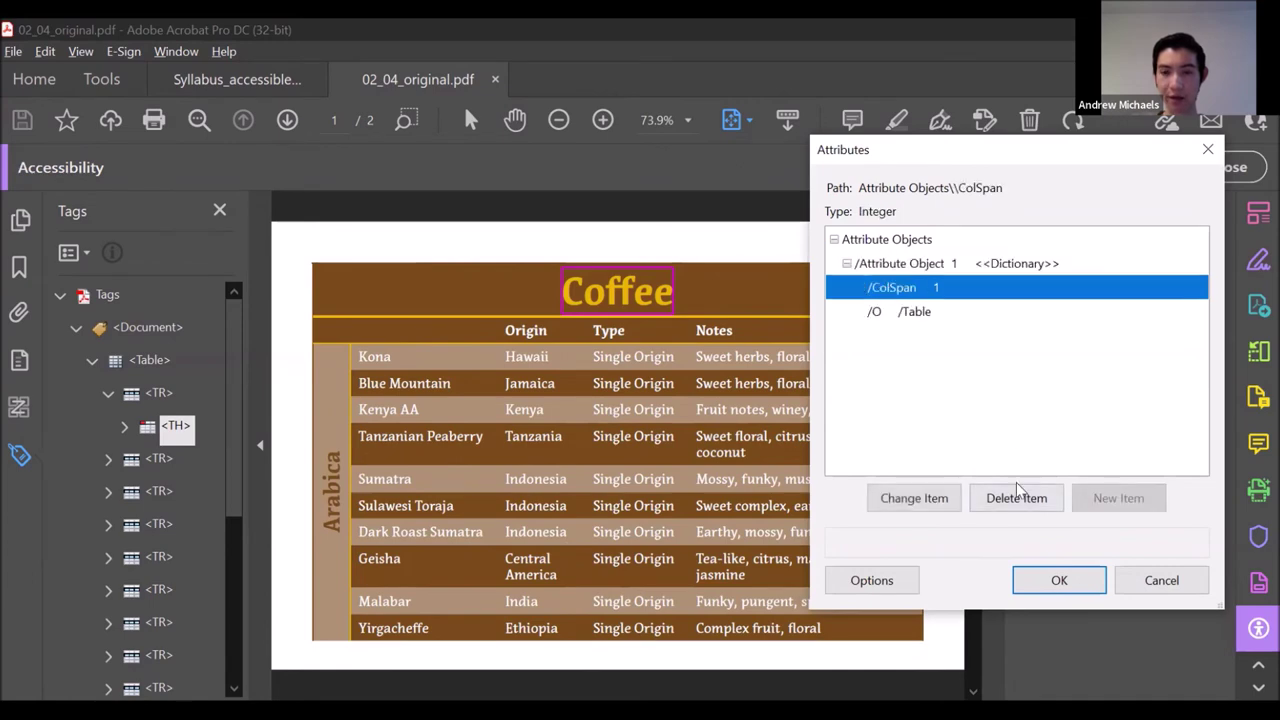
{"action": "left_click", "coordinate": [920, 498]}
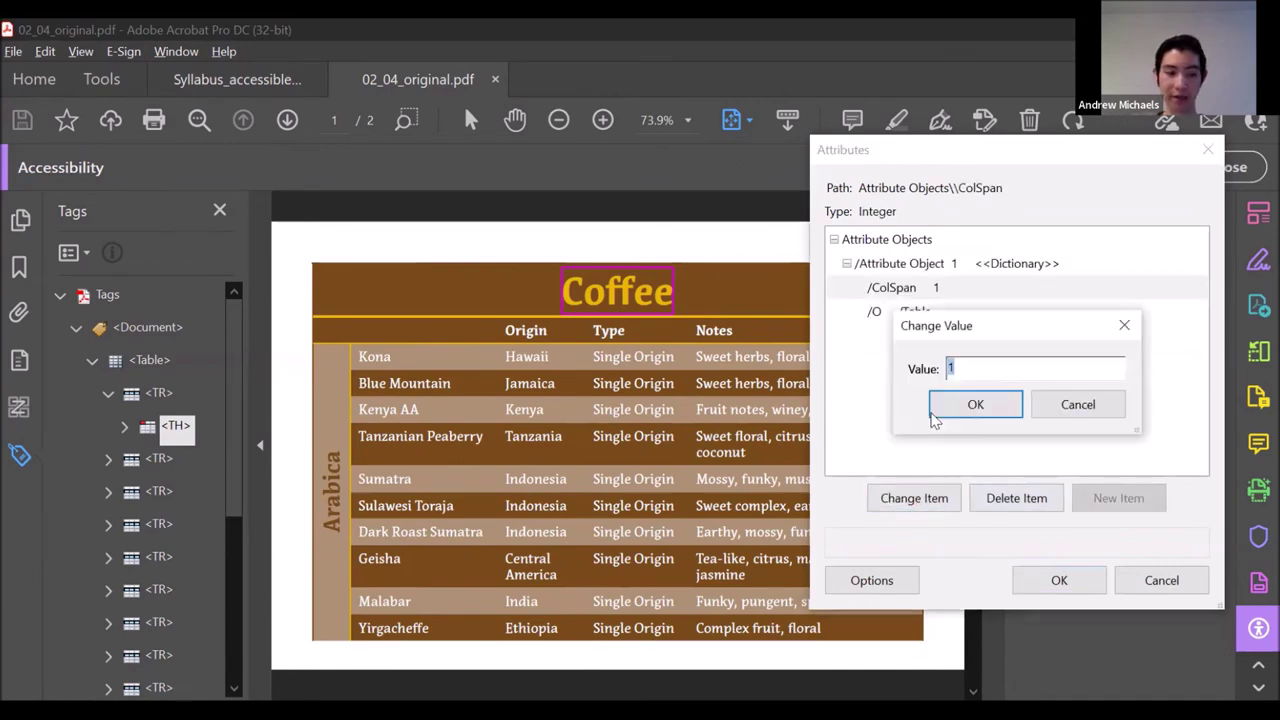
{"action": "type", "text": "5"}
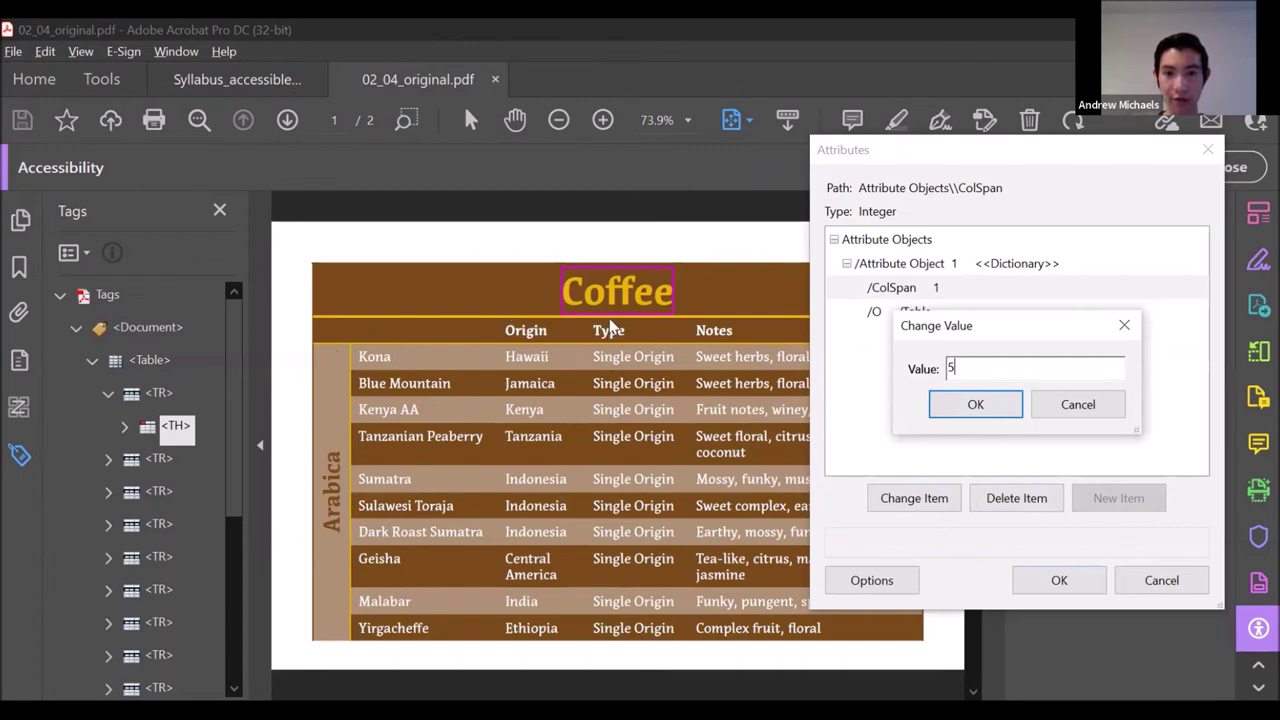
{"action": "left_click", "coordinate": [976, 404]}
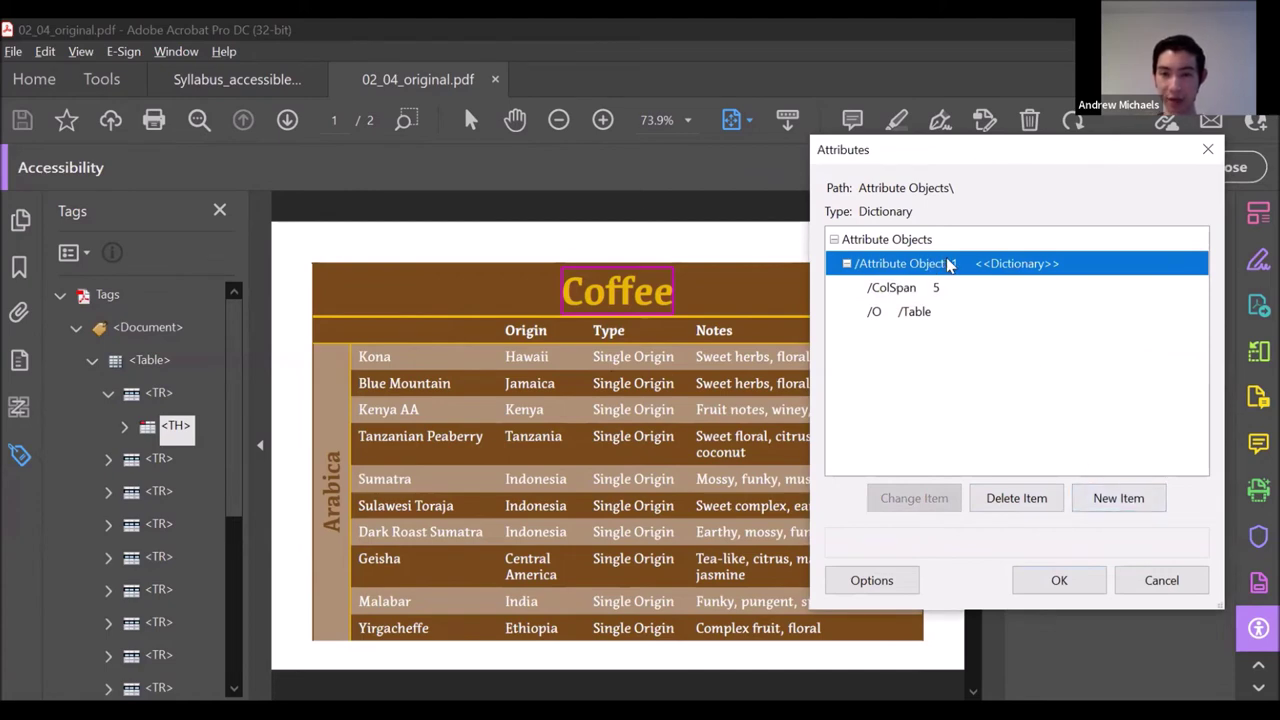
Add a Scope attribute with the name value Column to the Coffee title cell and close its properties.
{"action": "left_click", "coordinate": [1150, 499]}
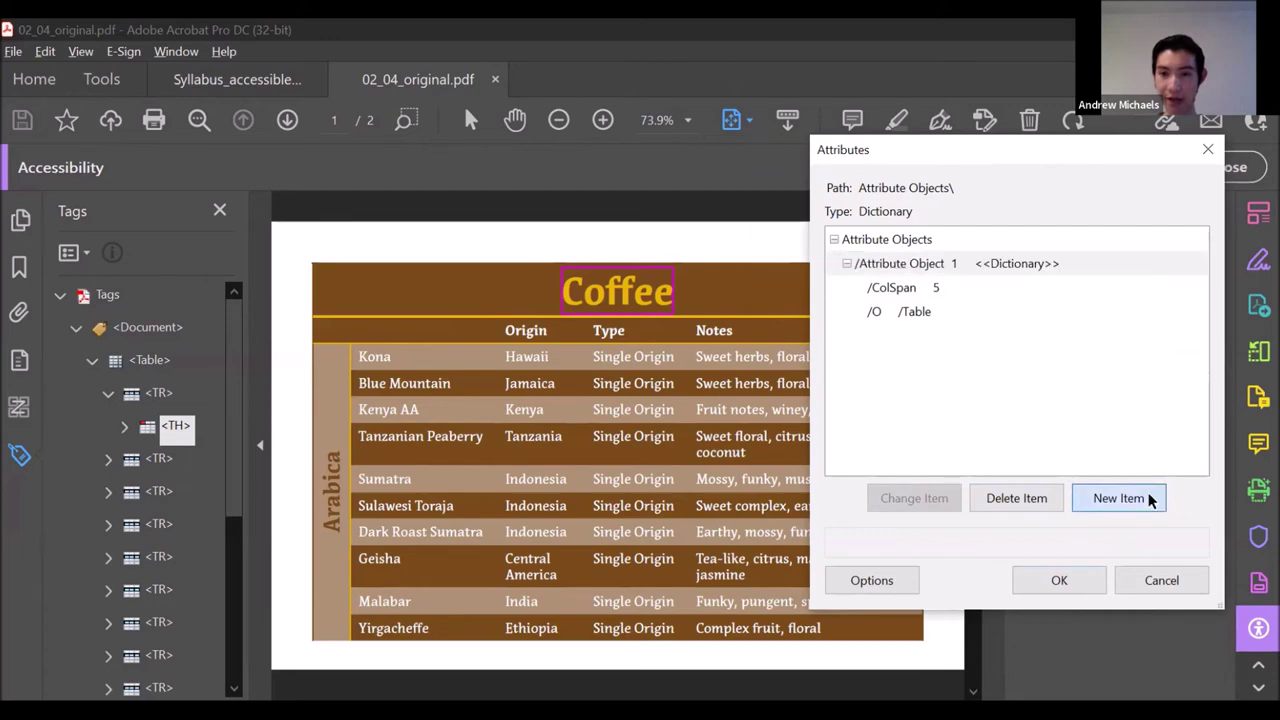
{"action": "type", "text": "Scope"}
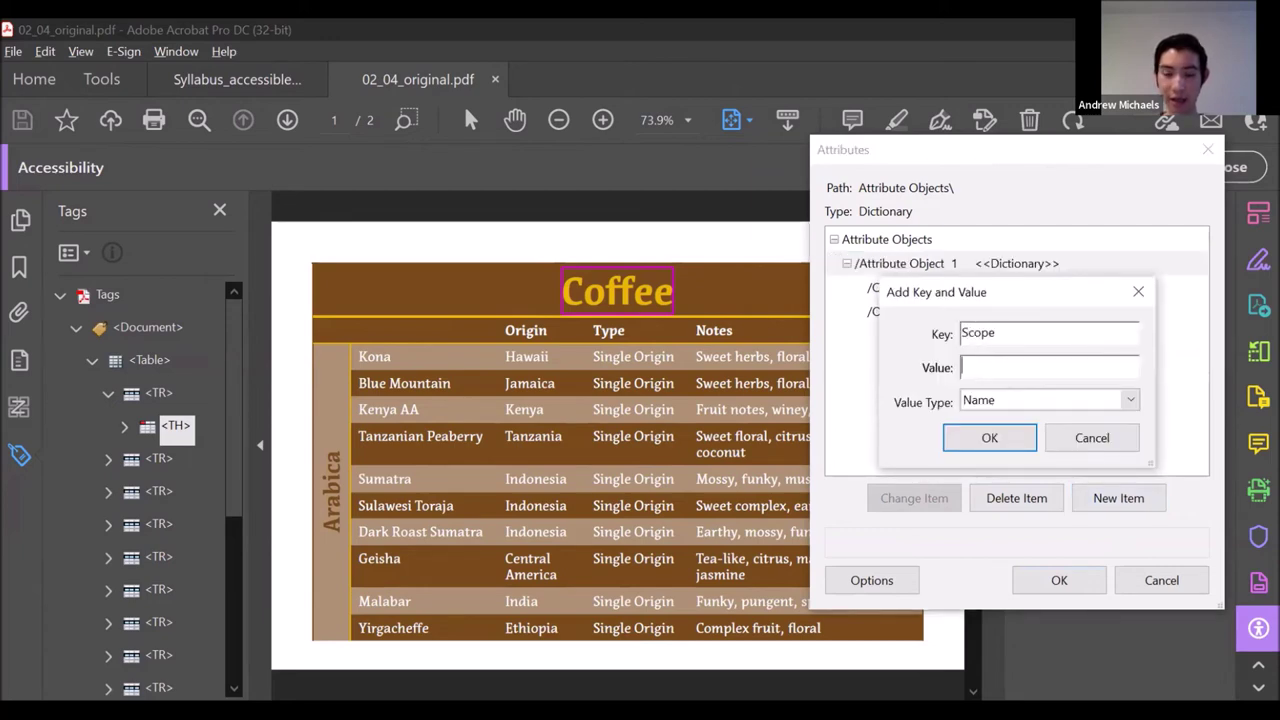
{"action": "type", "text": "Column"}
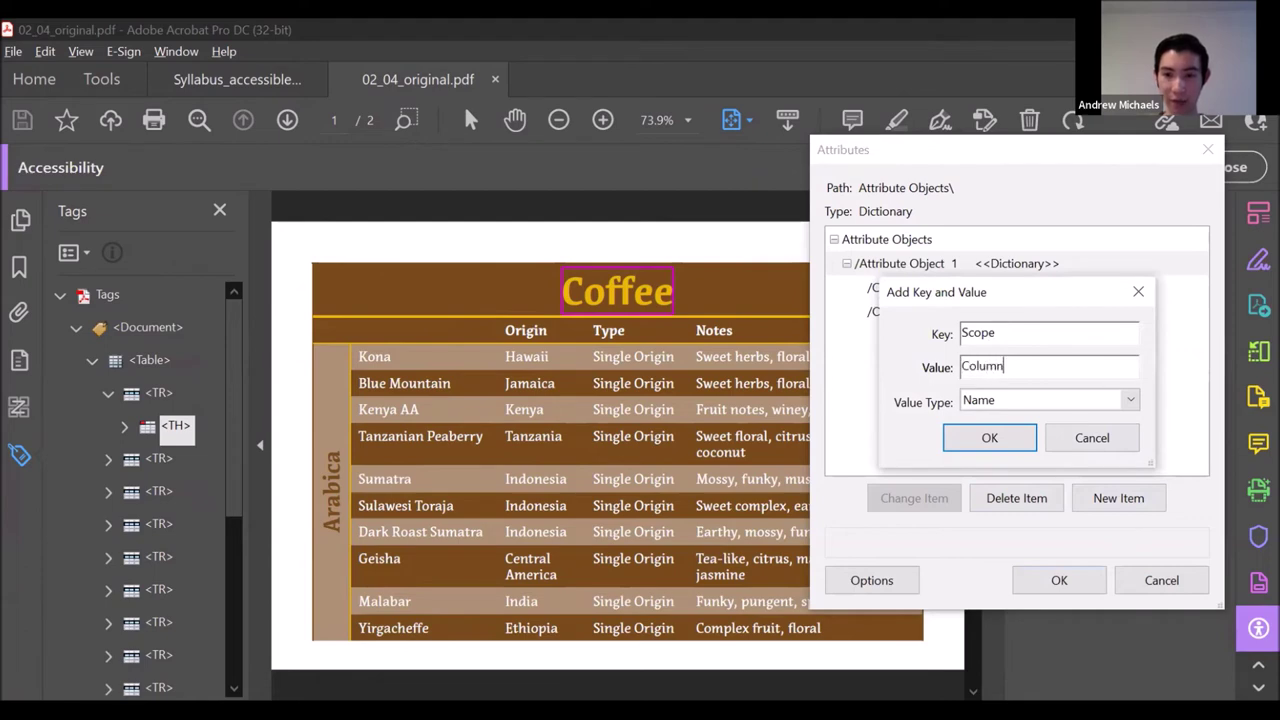
{"action": "left_click", "coordinate": [987, 437]}
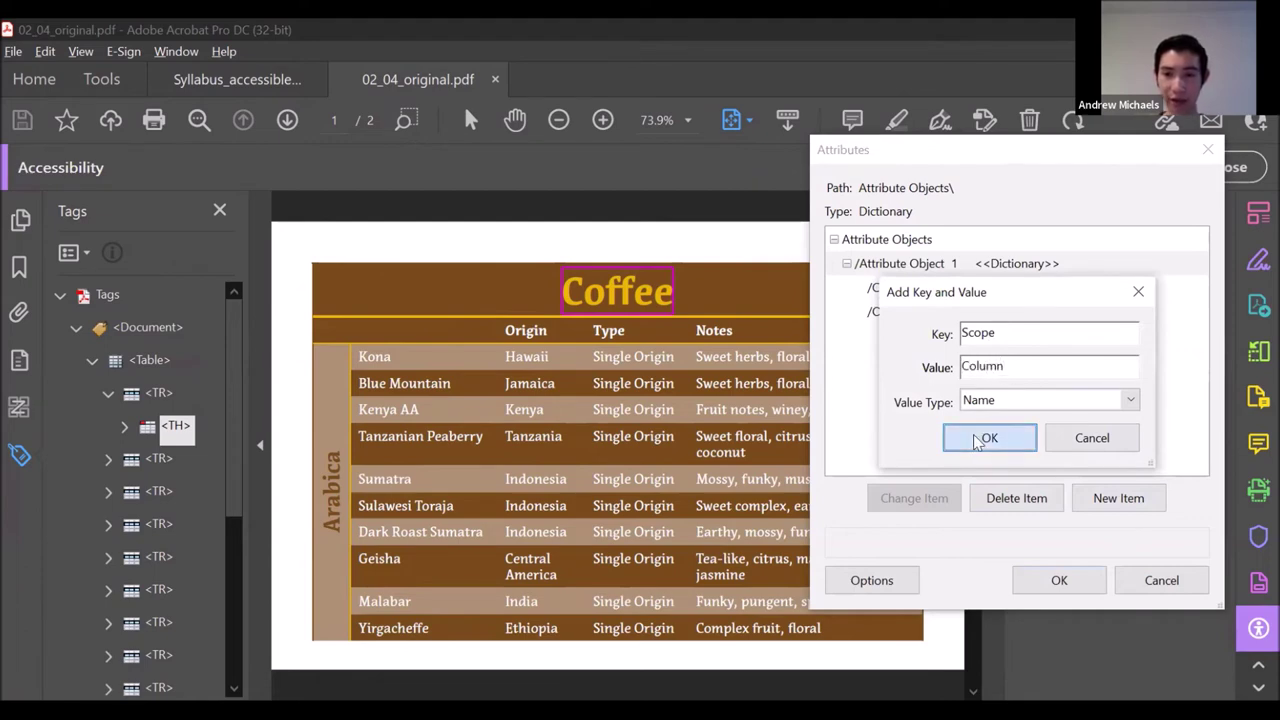
{"action": "left_click", "coordinate": [1050, 582]}
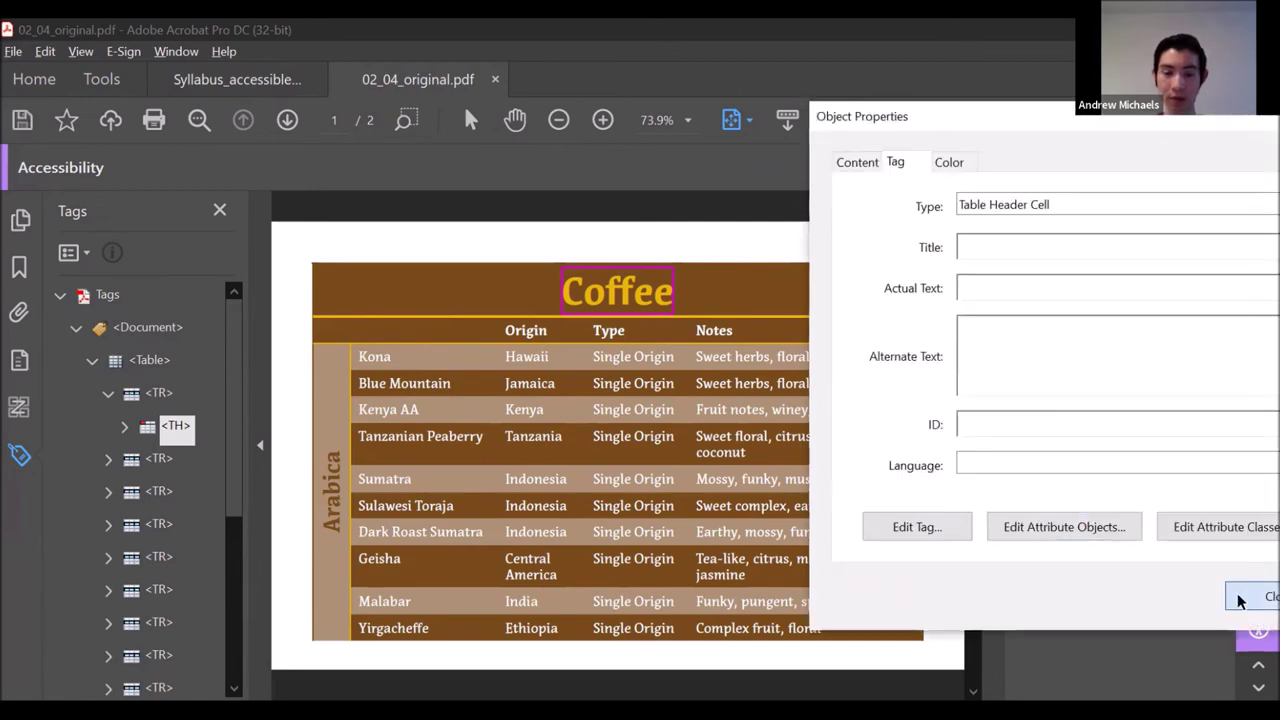
{"action": "left_click", "coordinate": [1240, 600]}
Expand the table's second row and set the ColSpan attribute of its empty first header cell to 2.
{"action": "left_click", "coordinate": [163, 458]}
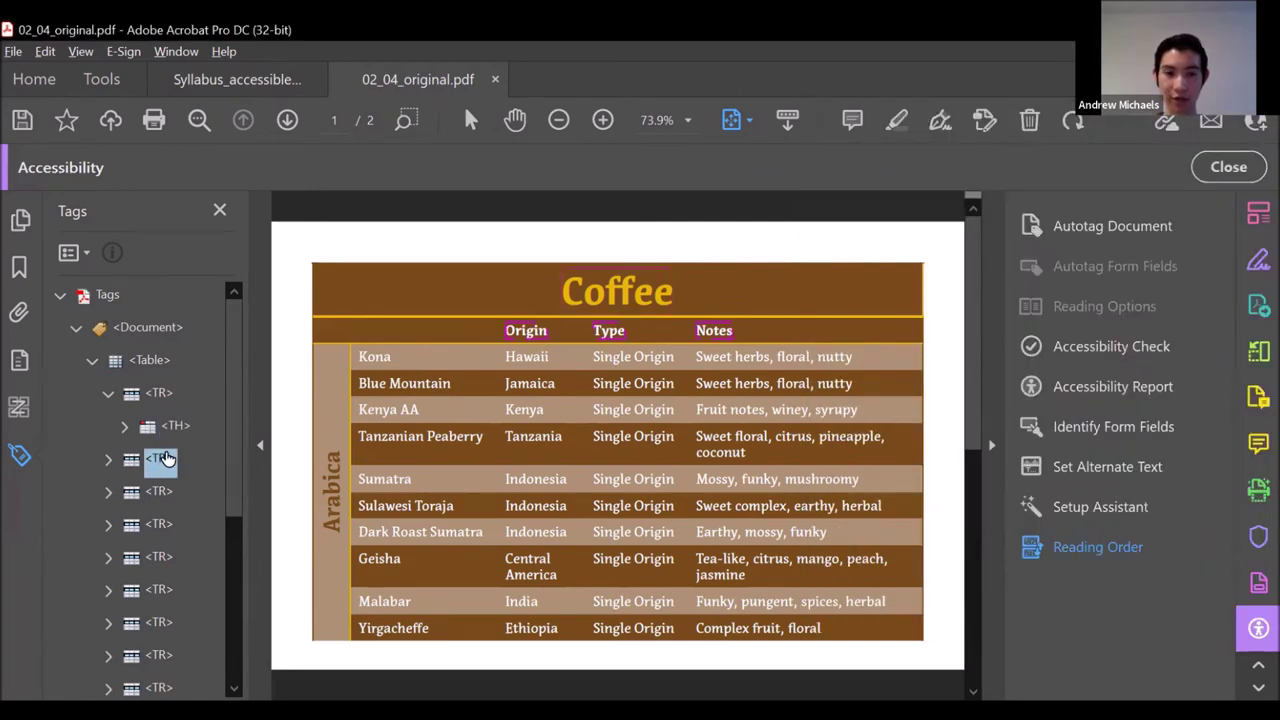
{"action": "left_click", "coordinate": [109, 459]}
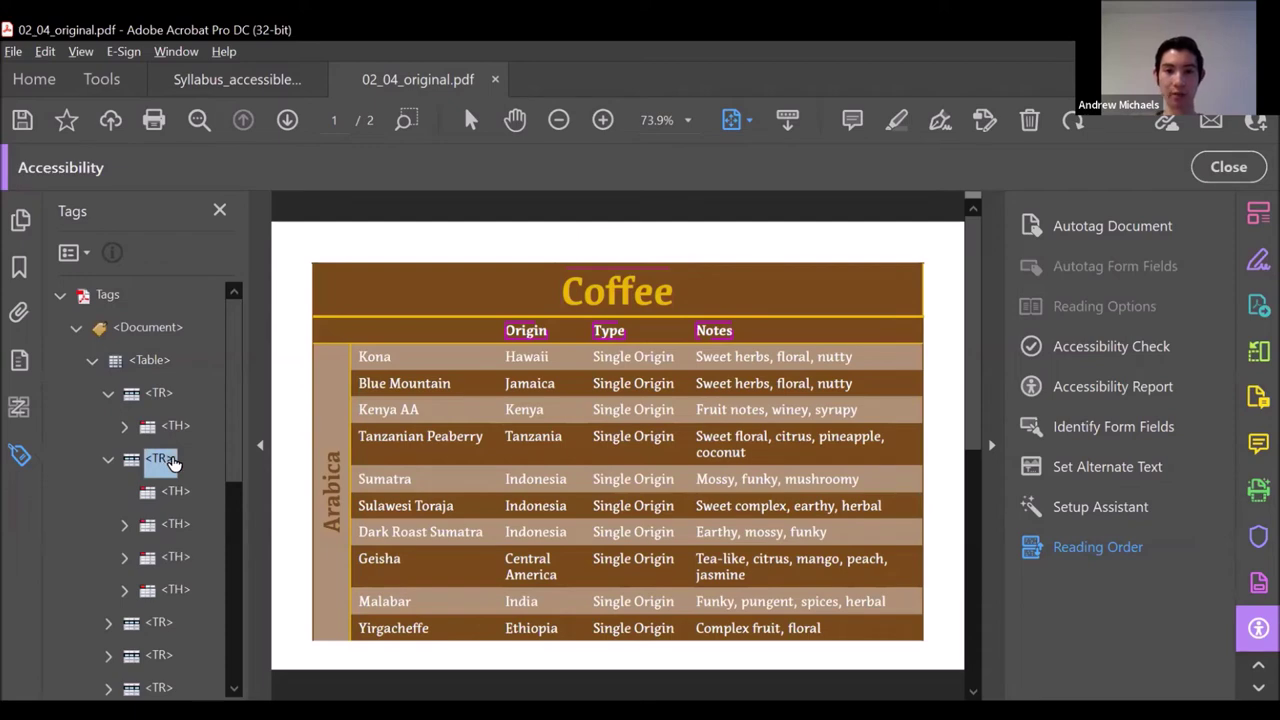
{"action": "left_click", "coordinate": [175, 491]}
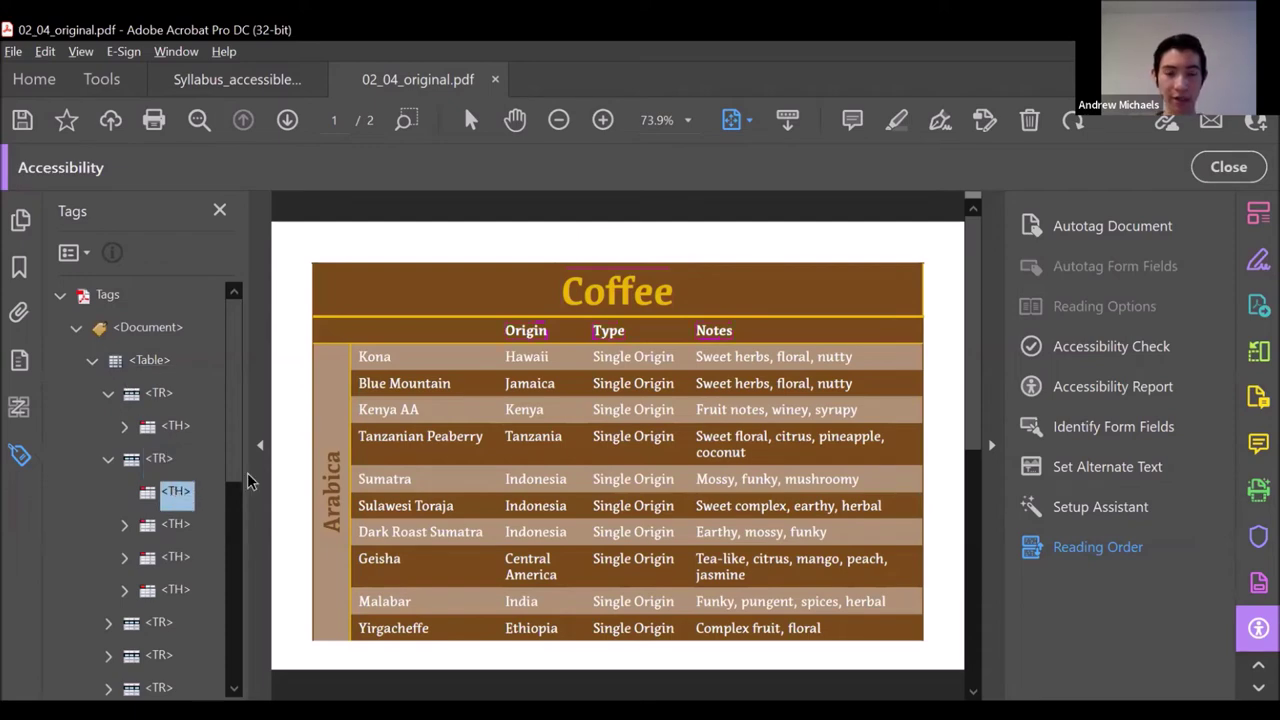
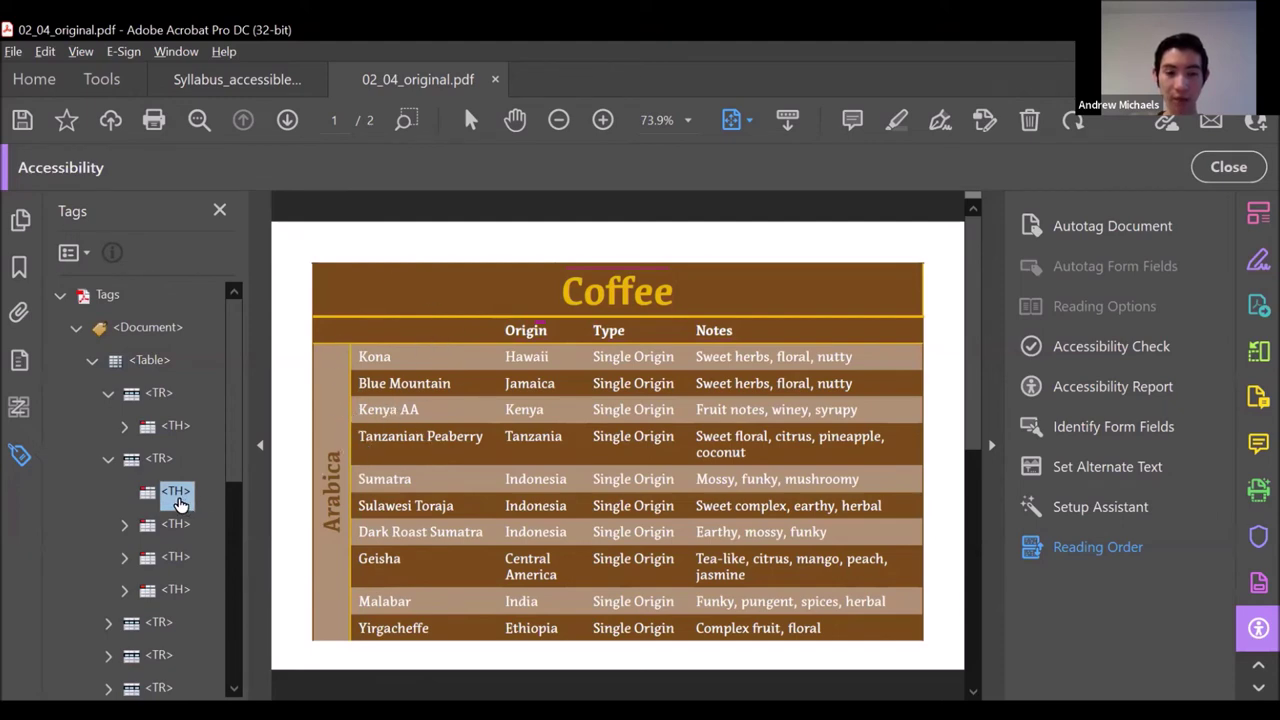
{"action": "right_click", "coordinate": [231, 491]}
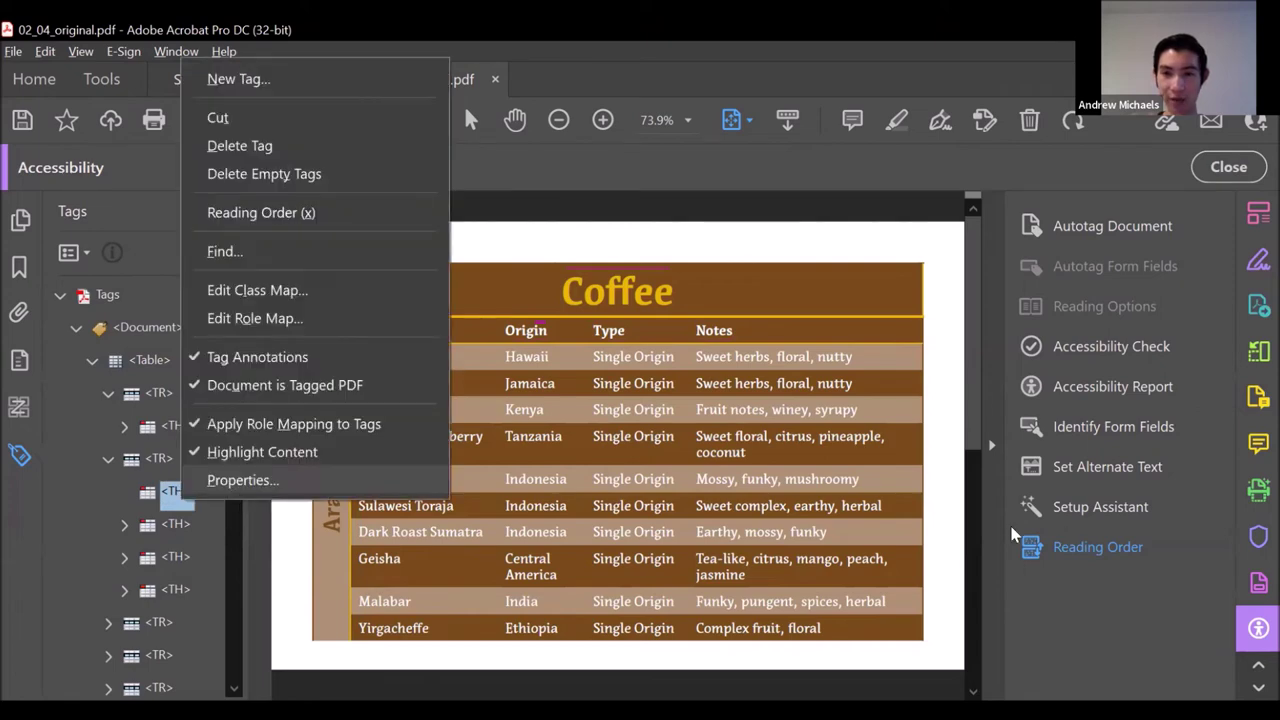
{"action": "left_click", "coordinate": [878, 240]}
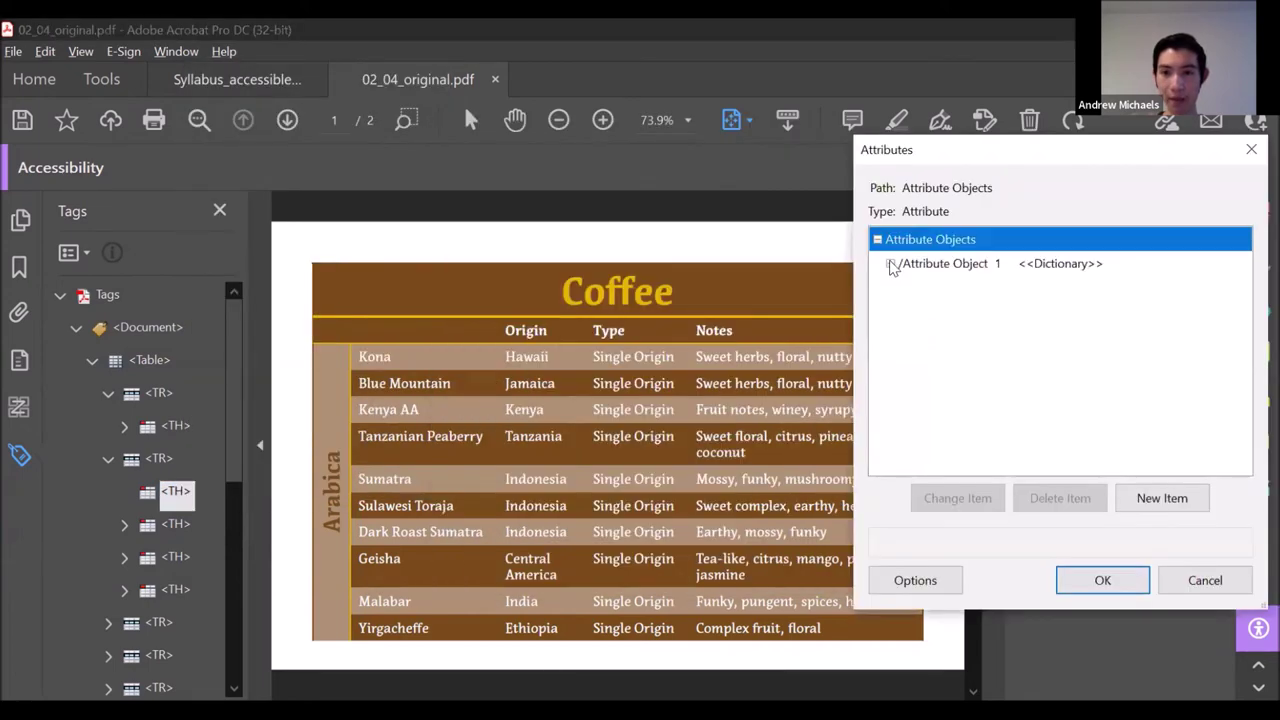
{"action": "left_click", "coordinate": [890, 263]}
{"action": "left_click", "coordinate": [930, 288]}
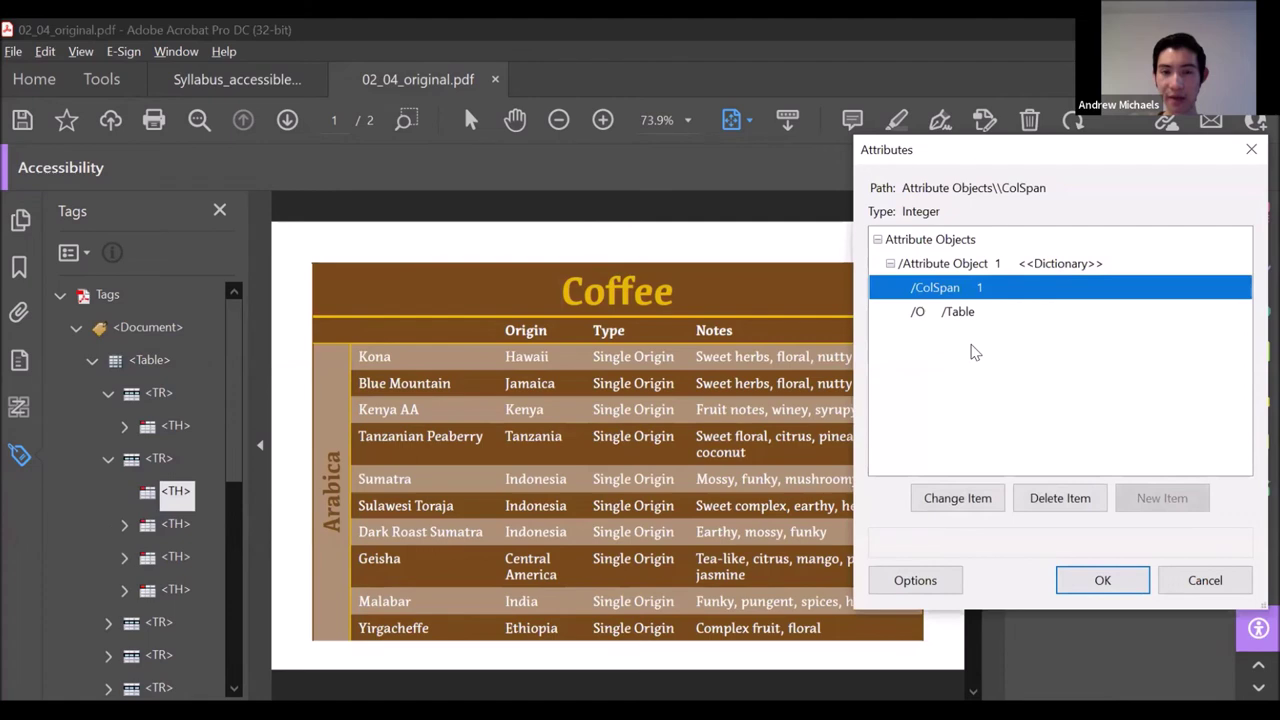
{"action": "left_click", "coordinate": [957, 498]}
{"action": "type", "text": "2"}
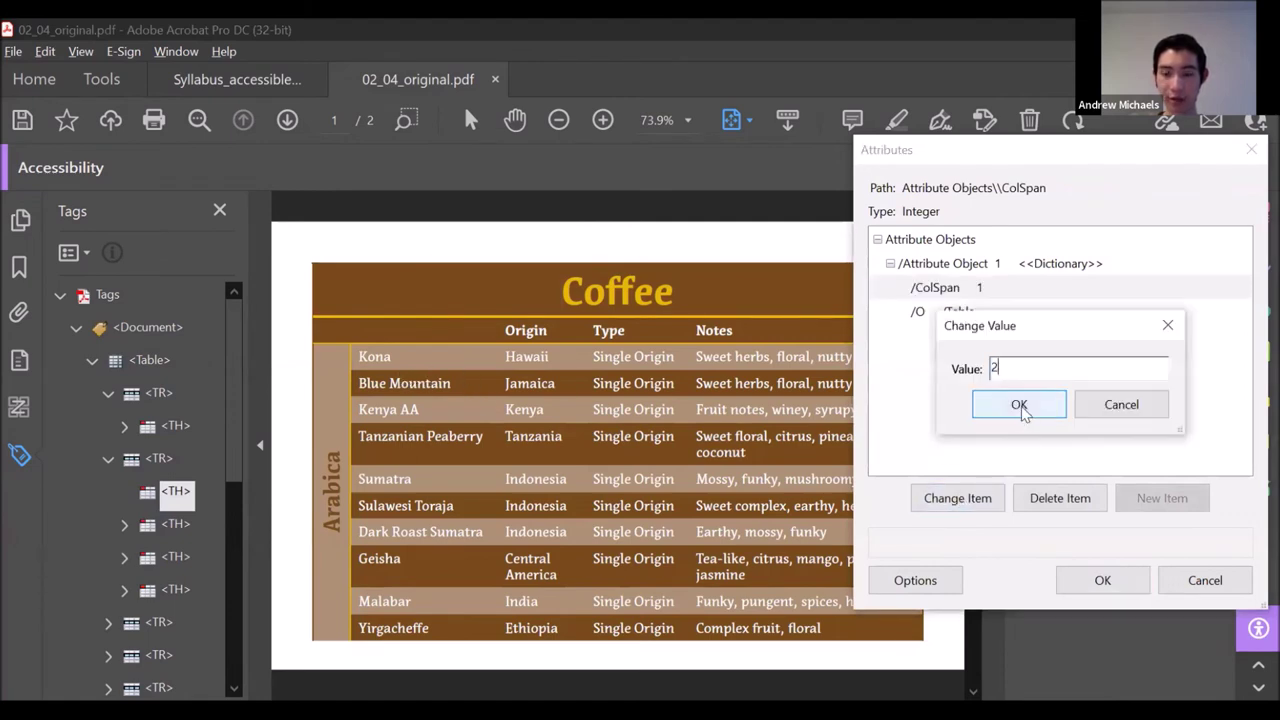
{"action": "left_click", "coordinate": [1020, 410]}
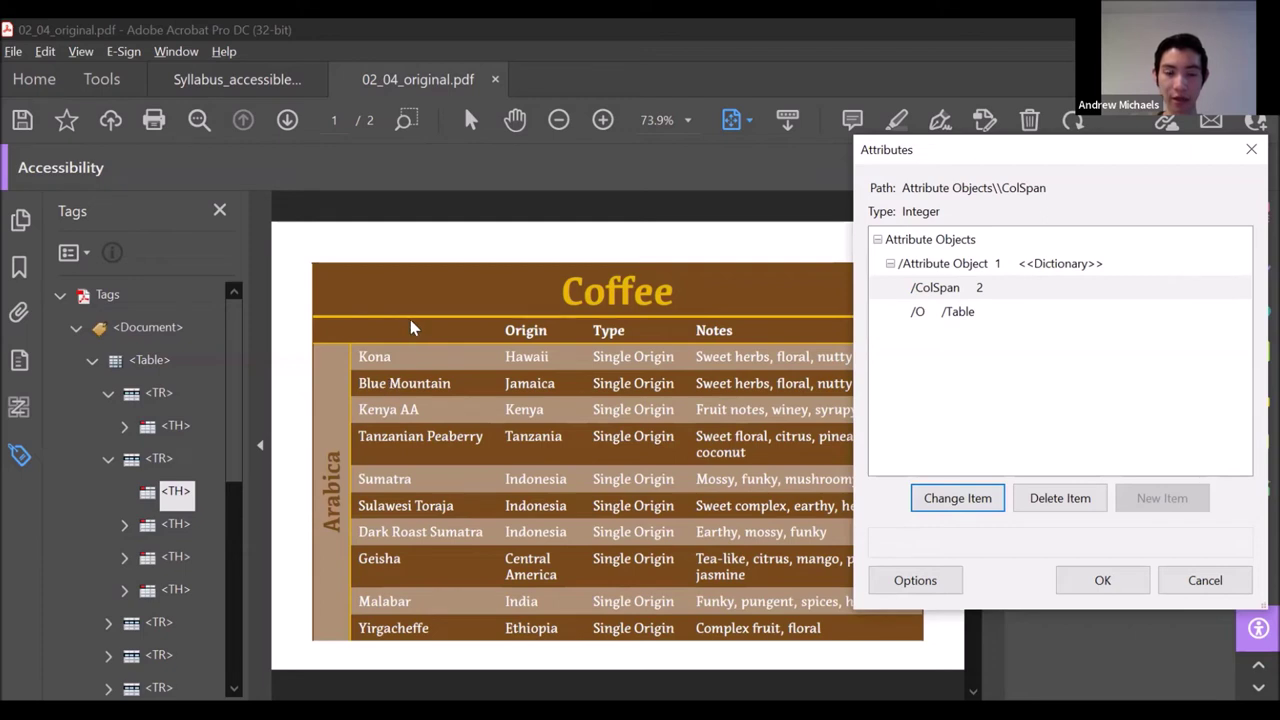
Add a Scope attribute with the value Column to the empty header cell and close its properties.
{"action": "left_click", "coordinate": [1100, 264]}
{"action": "left_click", "coordinate": [1150, 497]}
{"action": "type", "text": "Scope"}
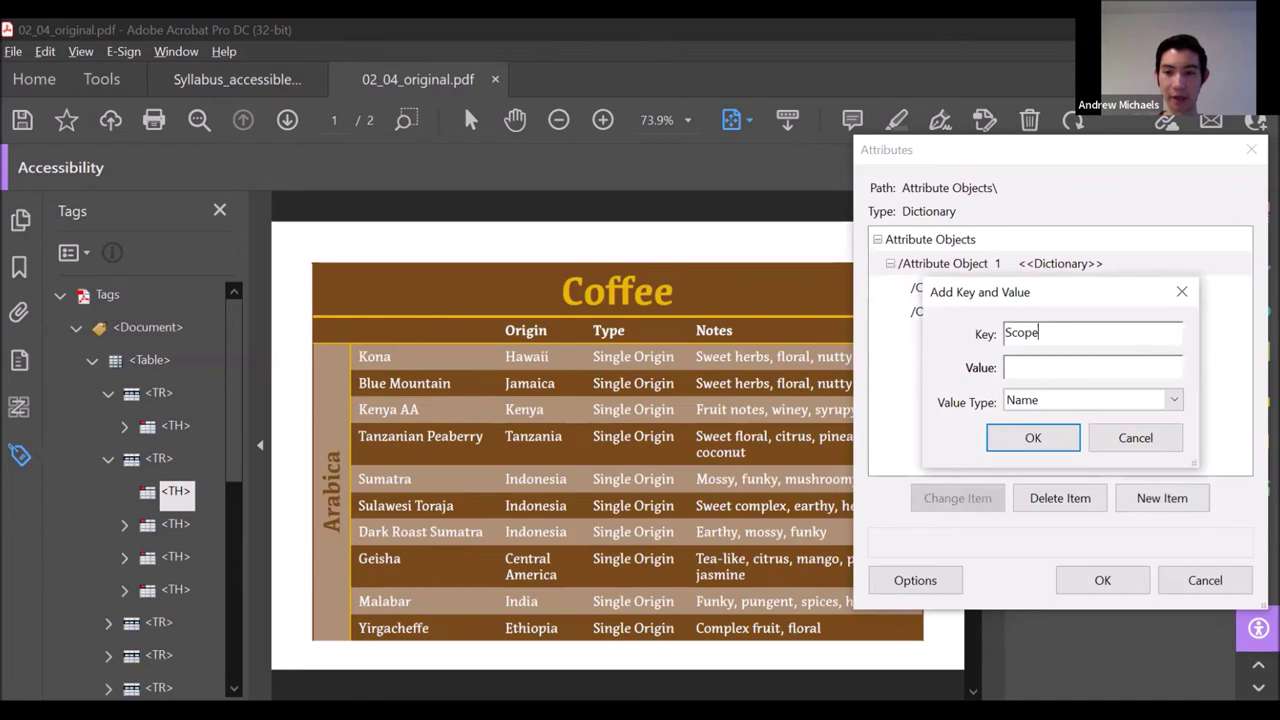
{"action": "type", "text": "Column"}
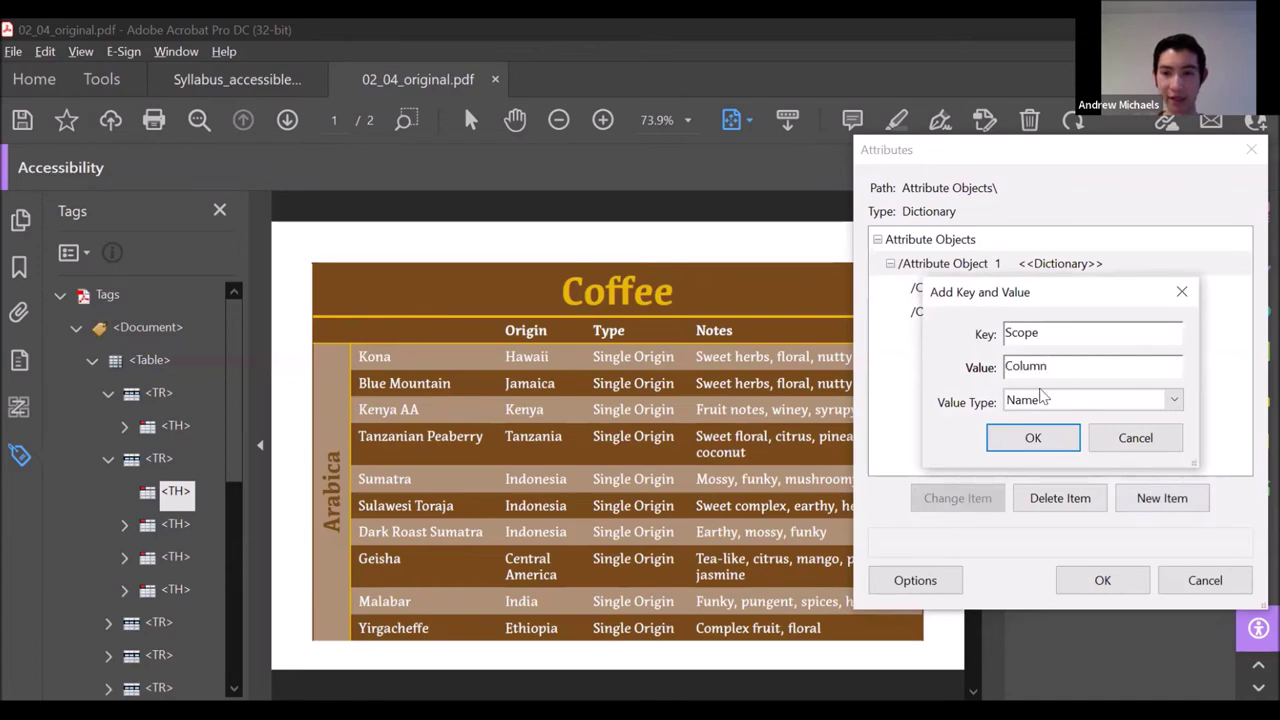
{"action": "left_click", "coordinate": [1048, 443]}
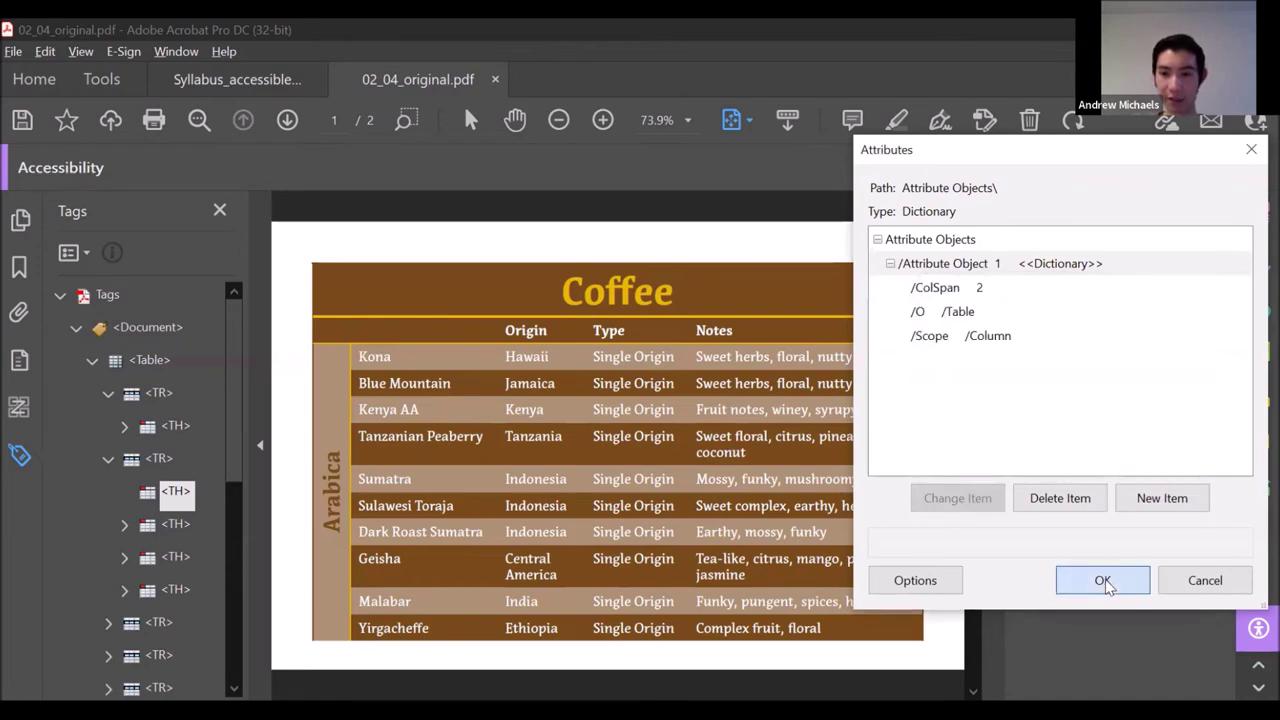
{"action": "left_click", "coordinate": [1104, 581]}
{"action": "left_click", "coordinate": [1240, 595]}
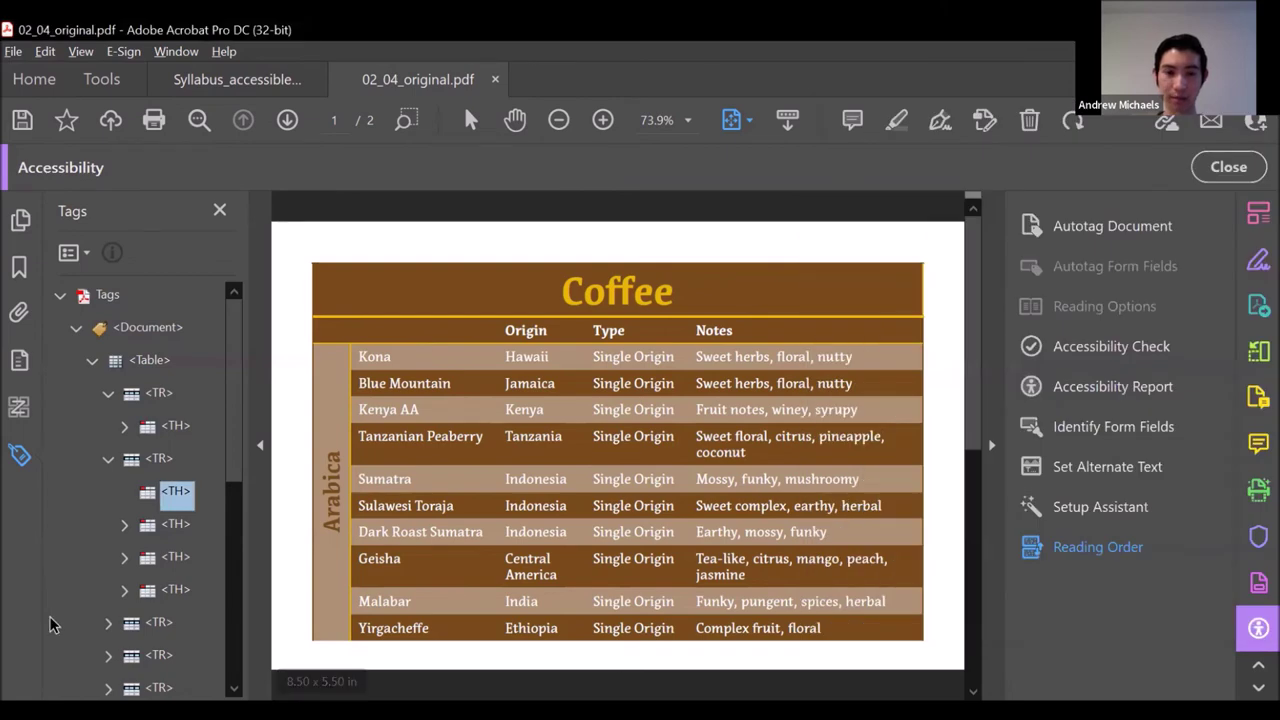
Create a new attribute object for the Origin header cell and set its O value to Table.
{"action": "left_click", "coordinate": [168, 527]}
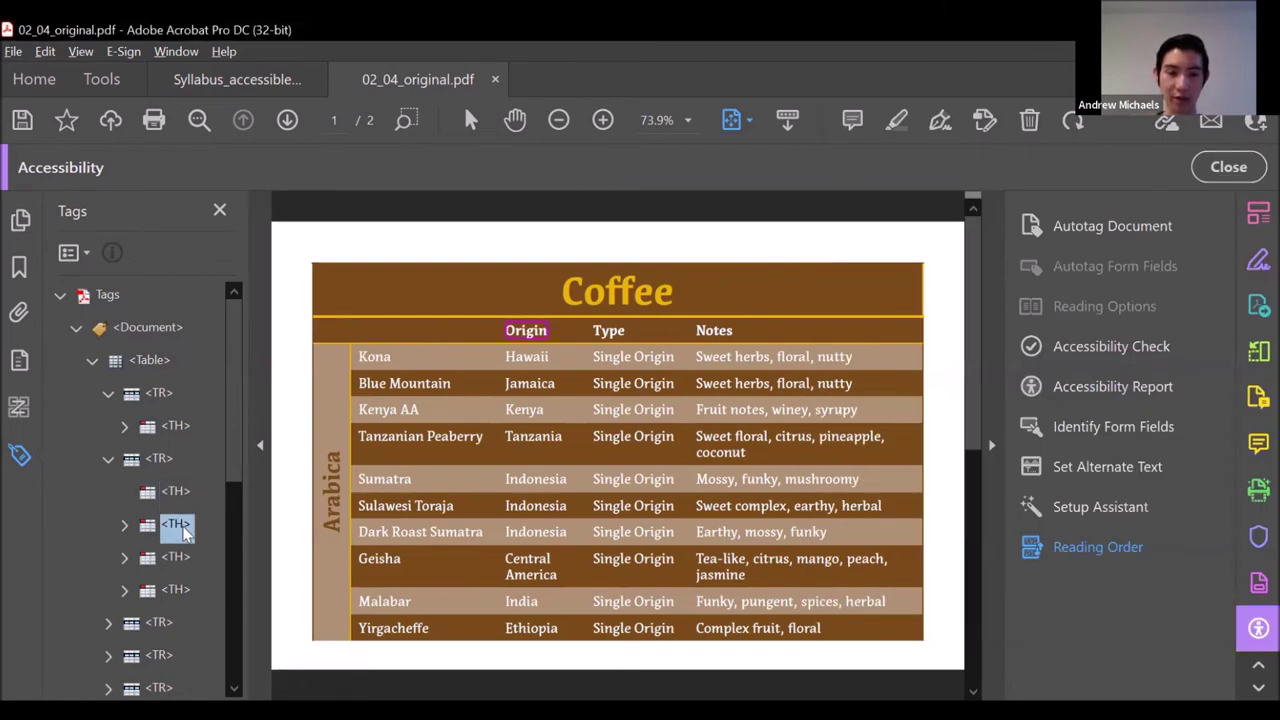
{"action": "right_click", "coordinate": [180, 530]}
{"action": "left_click", "coordinate": [337, 677]}
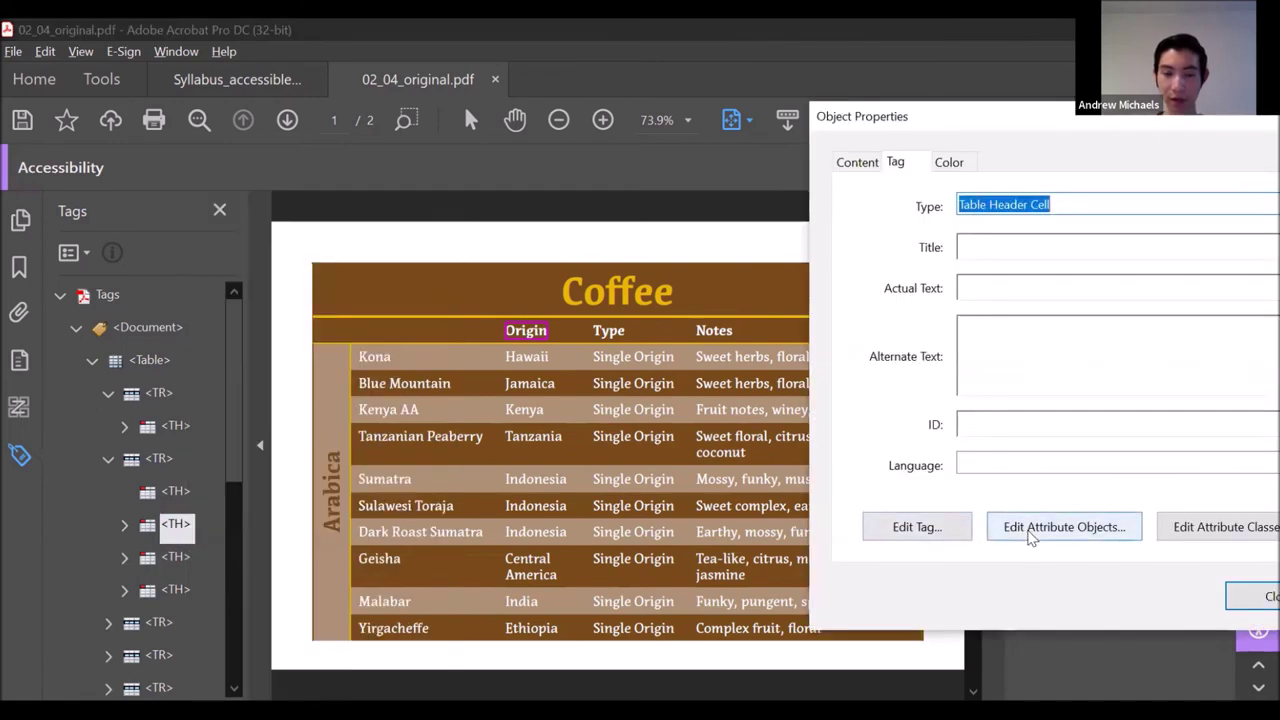
{"action": "left_click", "coordinate": [1026, 534]}
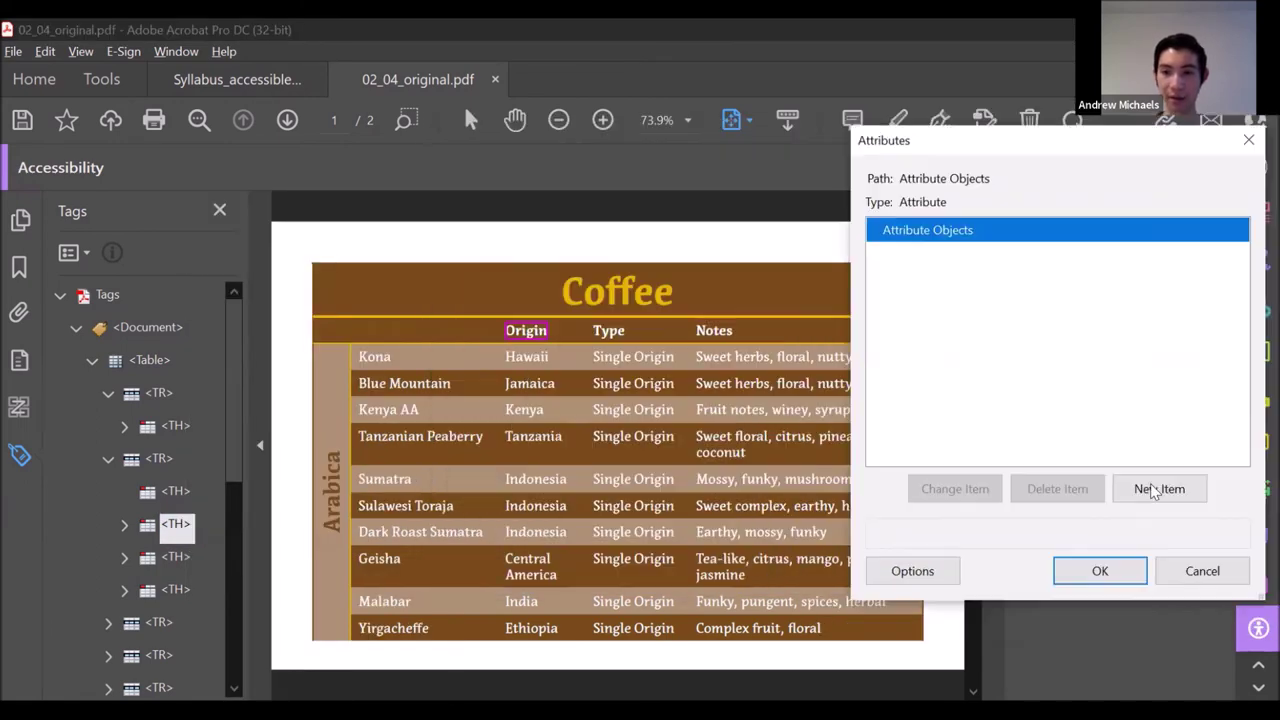
{"action": "left_click", "coordinate": [1156, 488]}
{"action": "left_click", "coordinate": [887, 256]}
{"action": "left_click", "coordinate": [945, 278]}
{"action": "left_click", "coordinate": [953, 488]}
{"action": "type", "text": "T"}
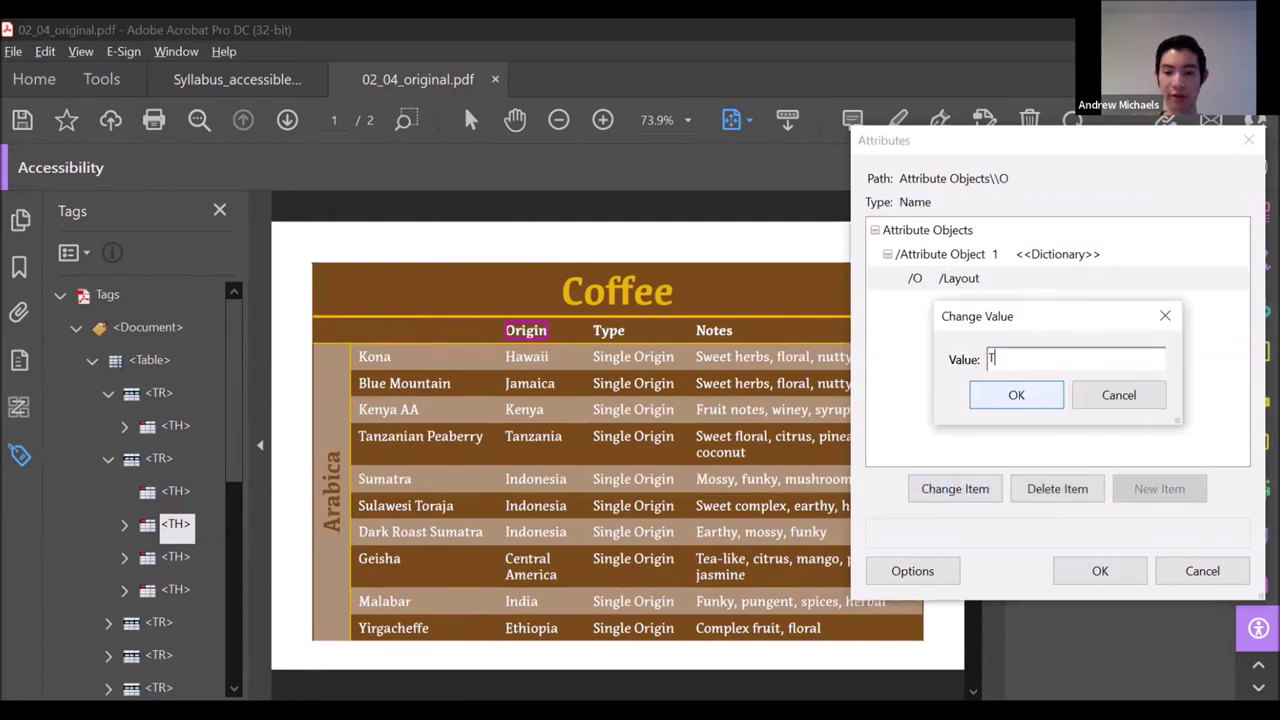
{"action": "type", "text": "able"}
{"action": "key", "text": "Return"}
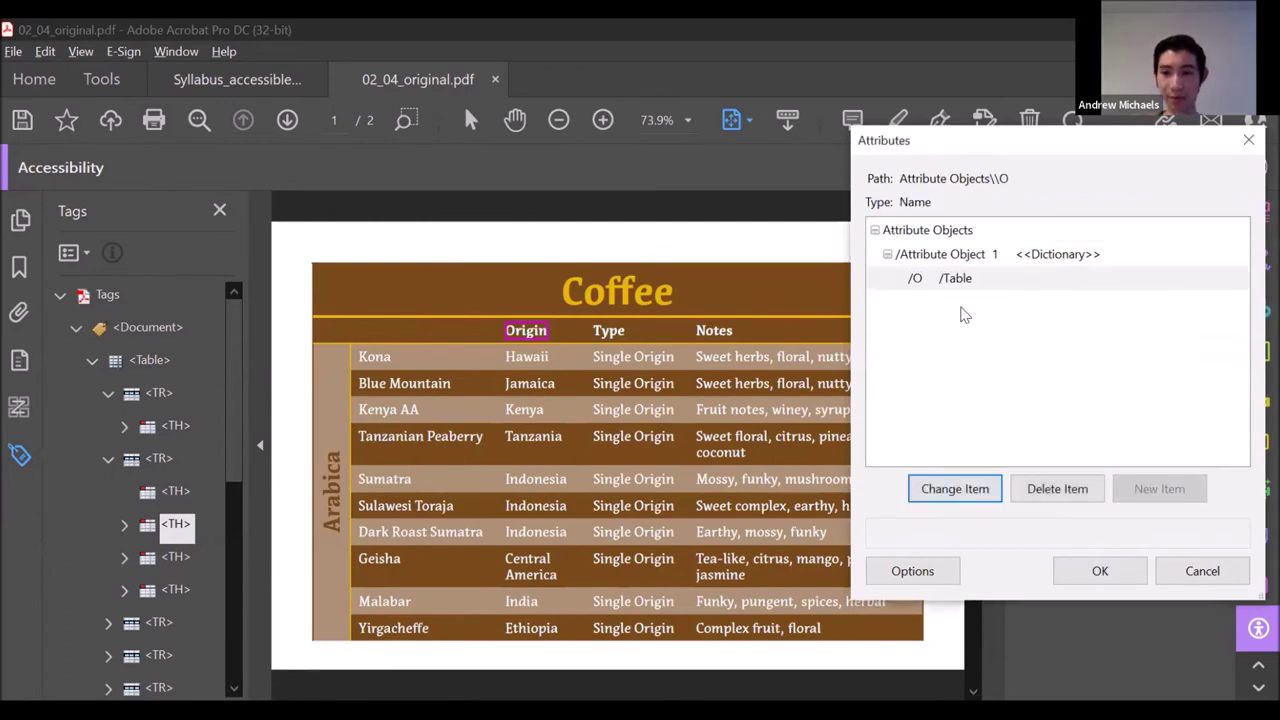
Add a Scope attribute with the value Column to the Origin header cell's attribute object.
{"action": "left_click", "coordinate": [983, 256]}
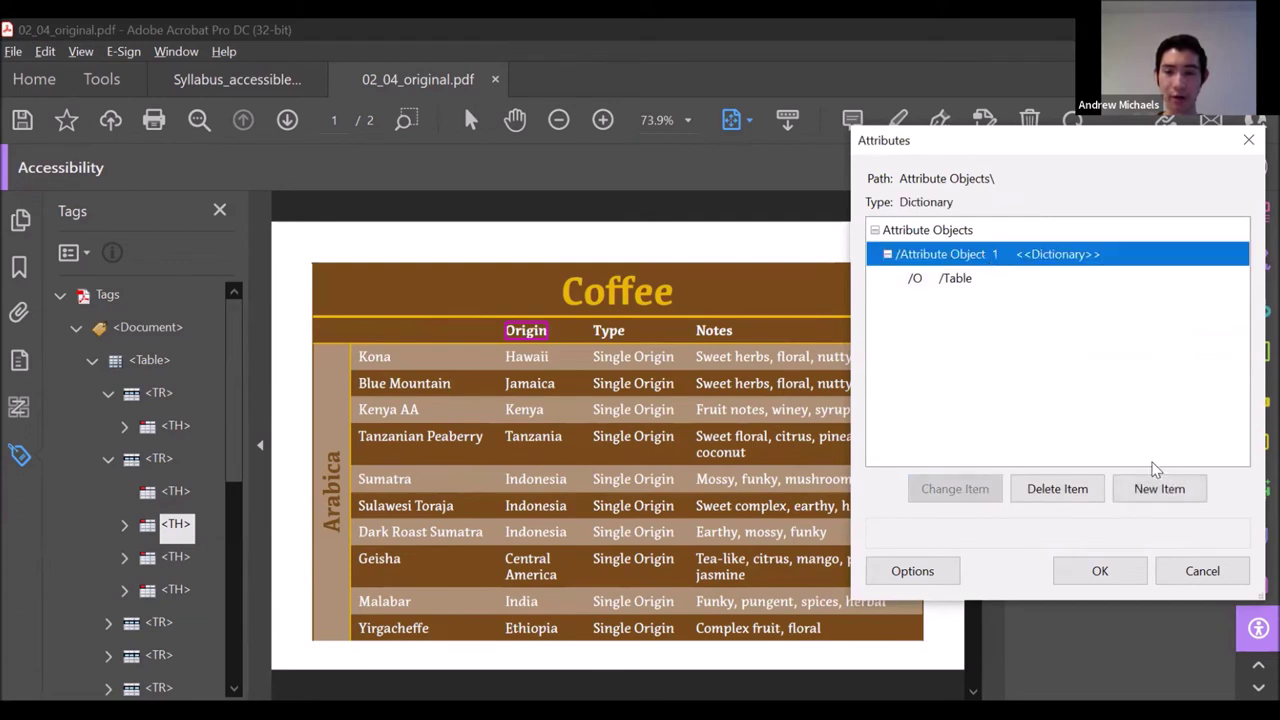
{"action": "left_click", "coordinate": [1165, 488]}
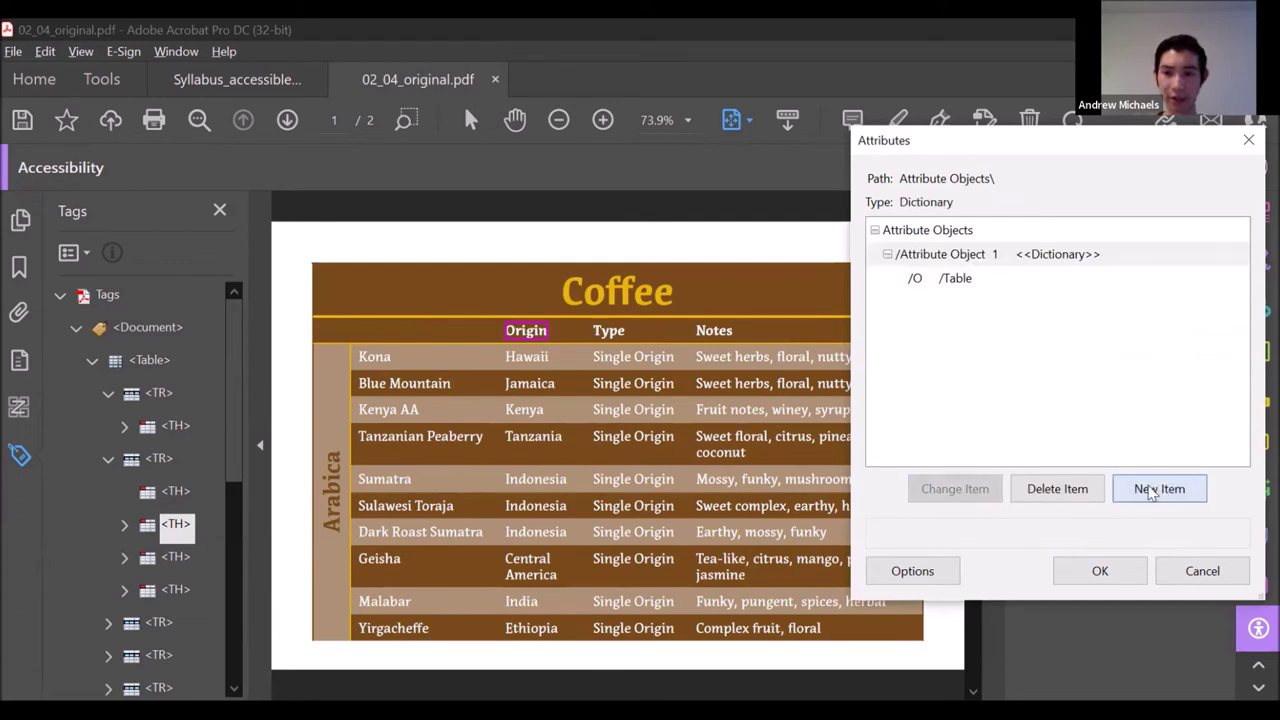
{"action": "type", "text": "Scop"}
{"action": "type", "text": "Column"}
{"action": "key", "text": "Return"}
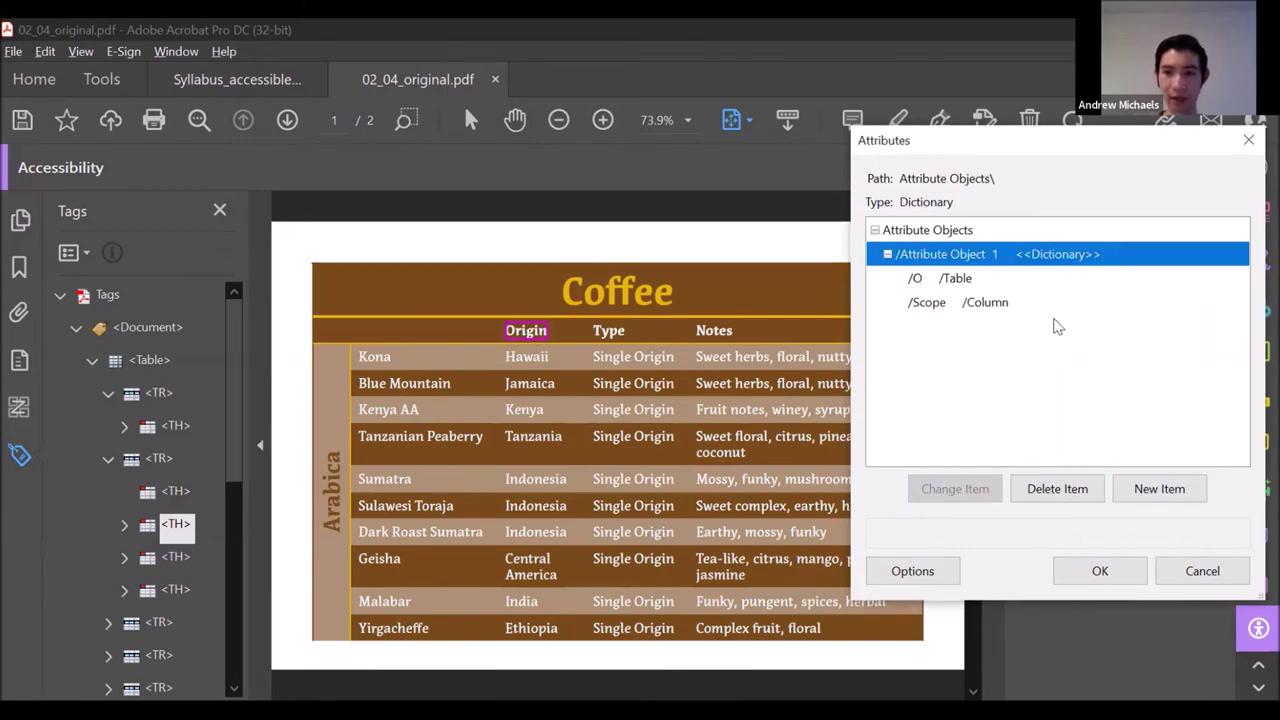
Add a ColSpan attribute with the integer value 1 to the Origin header cell and close its properties.
{"action": "left_click", "coordinate": [1180, 496]}
{"action": "type", "text": "ColSpan"}
{"action": "left_click", "coordinate": [1110, 348]}
{"action": "type", "text": "1"}
{"action": "left_click", "coordinate": [1090, 392]}
{"action": "left_click", "coordinate": [1030, 487]}
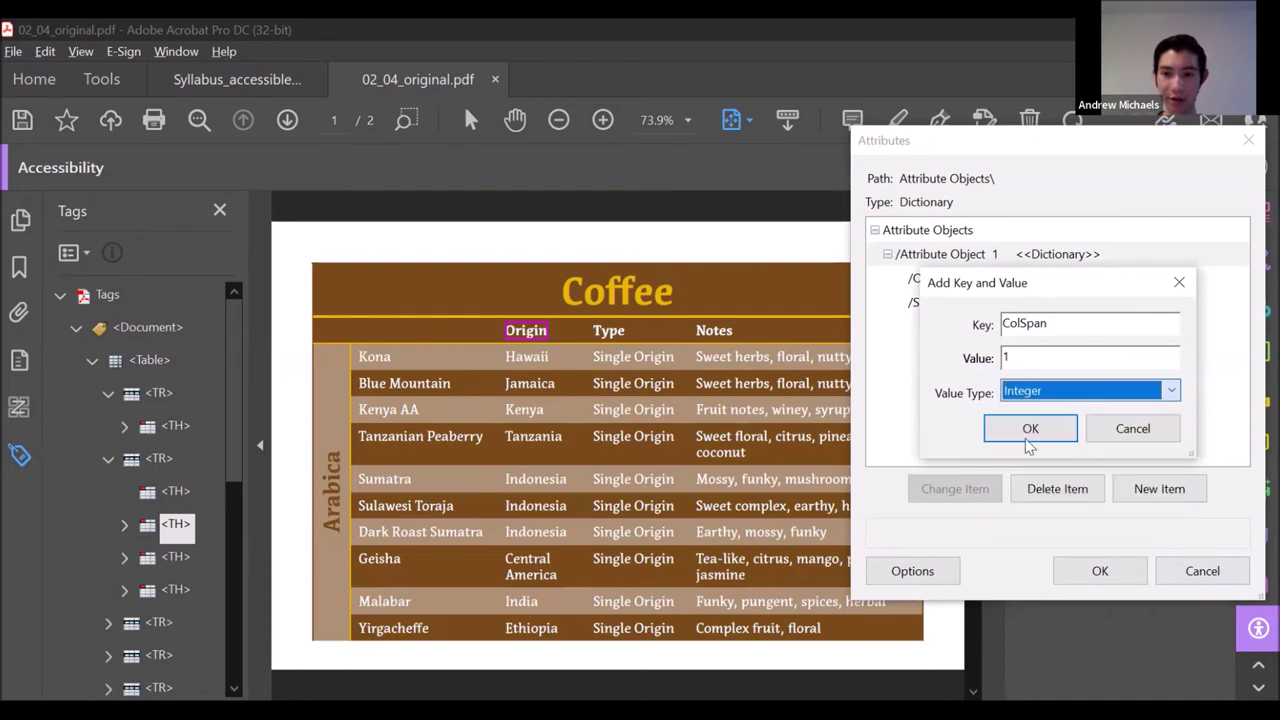
{"action": "left_click", "coordinate": [1030, 428]}
{"action": "left_click", "coordinate": [1092, 569]}
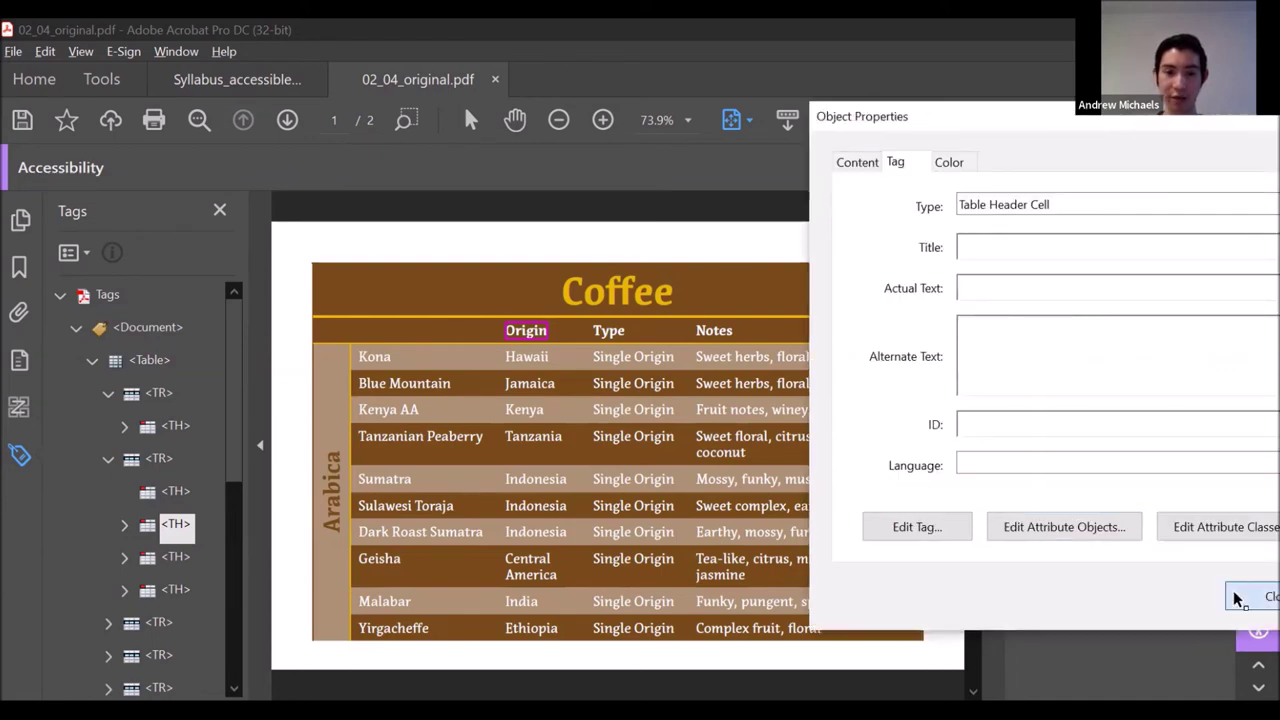
{"action": "left_click", "coordinate": [1240, 598]}
Create a new attribute object for the Type header cell and set its O value to Table.
{"action": "scroll", "coordinate": [178, 475], "scroll_direction": "down", "scroll_amount": 3}
{"action": "left_click", "coordinate": [177, 468]}
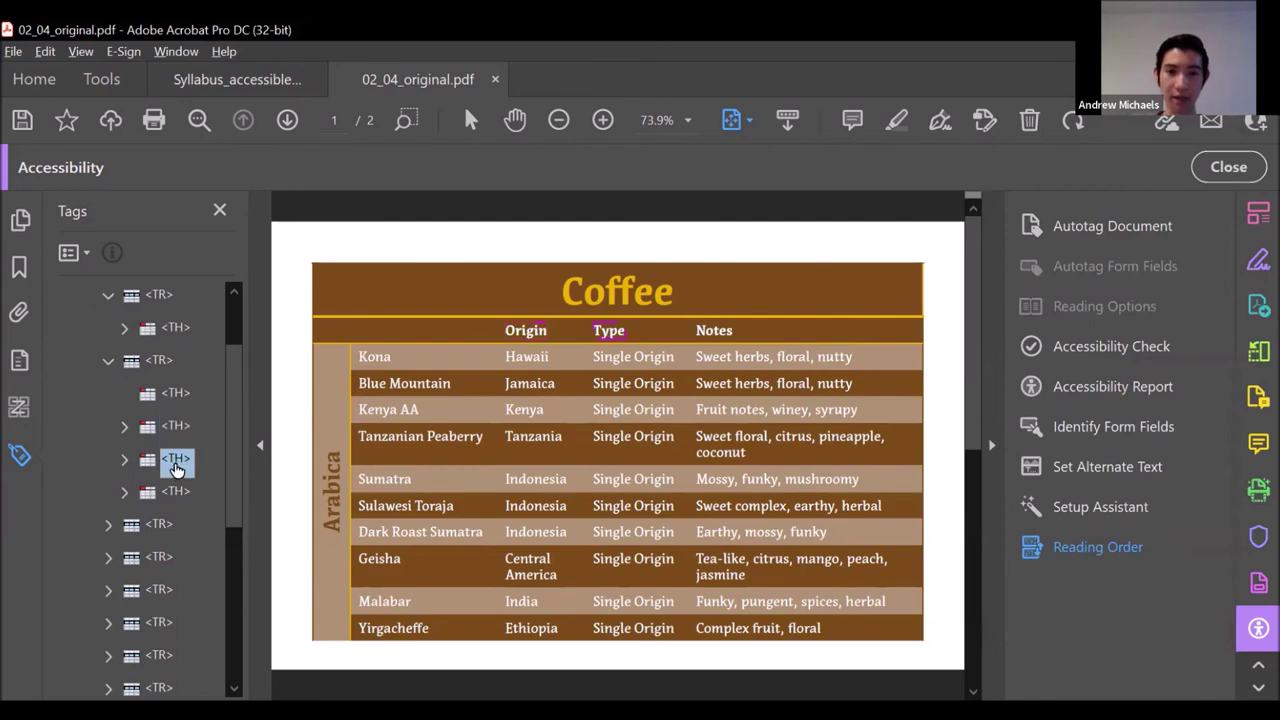
{"action": "right_click", "coordinate": [177, 468]}
{"action": "left_click", "coordinate": [238, 680]}
{"action": "left_click", "coordinate": [1043, 524]}
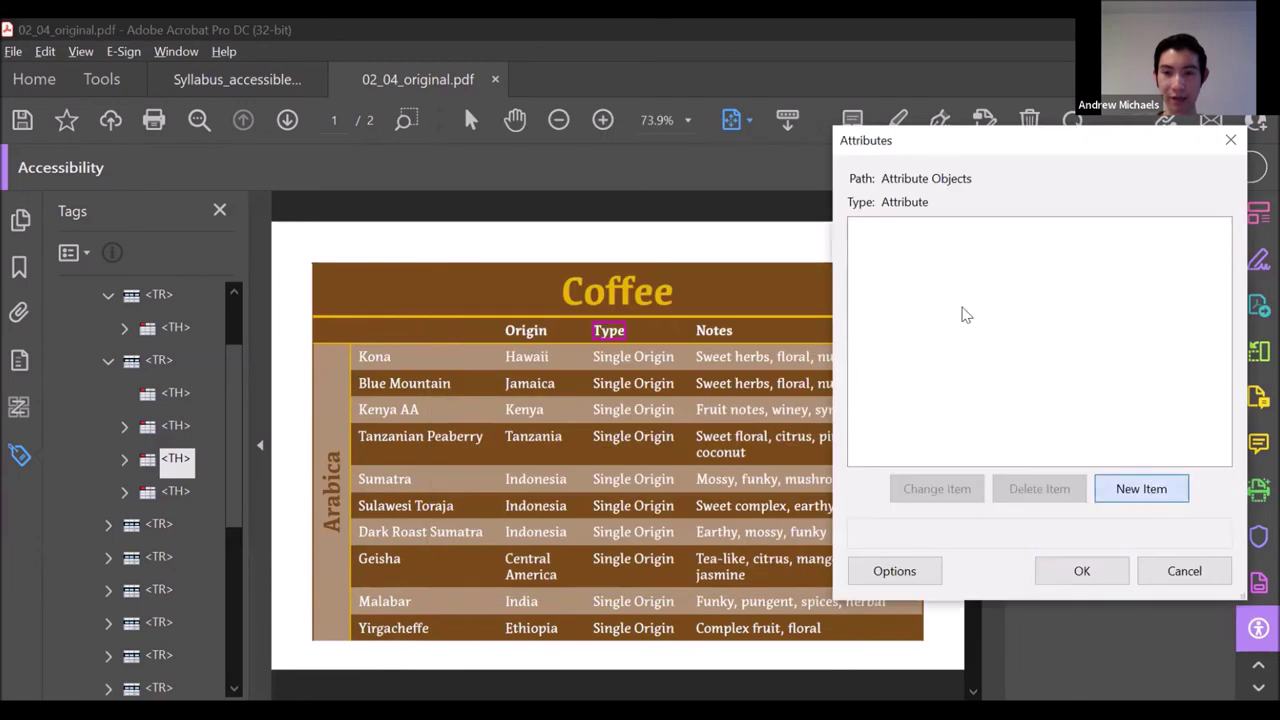
{"action": "left_click", "coordinate": [1141, 488]}
{"action": "left_click", "coordinate": [869, 254]}
{"action": "left_click", "coordinate": [910, 278]}
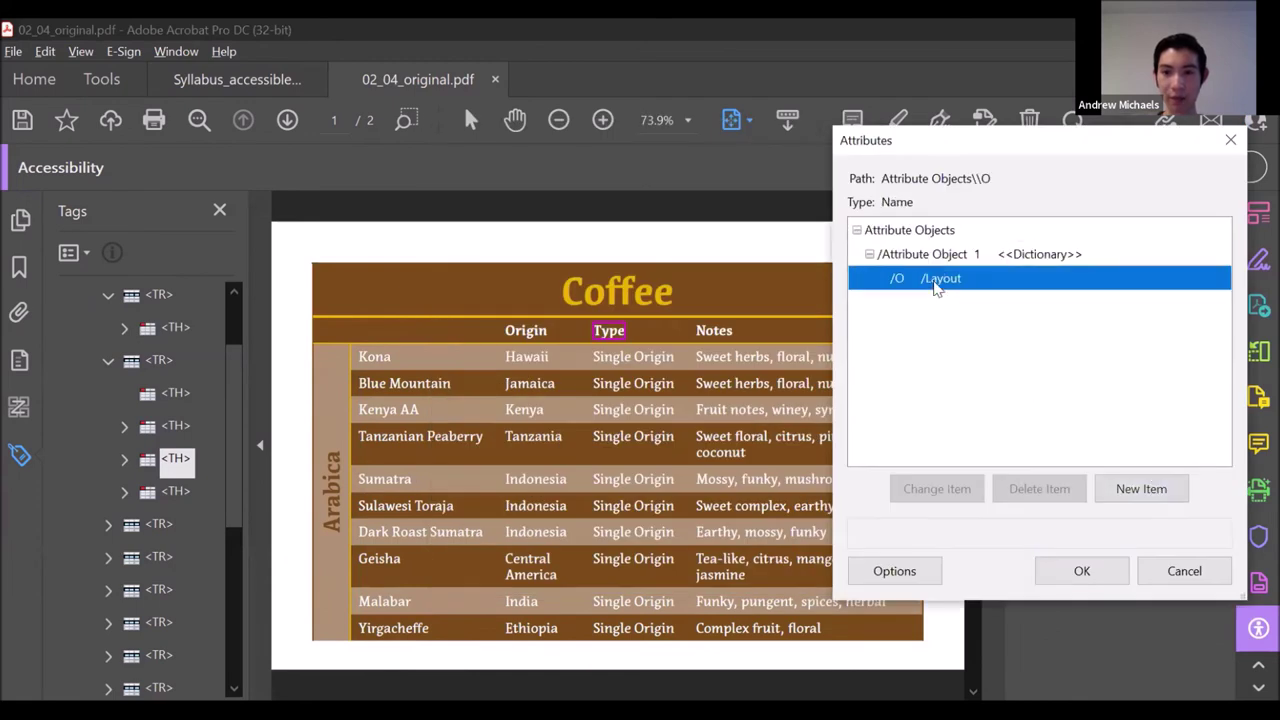
{"action": "left_click", "coordinate": [937, 488]}
{"action": "type", "text": "Table"}
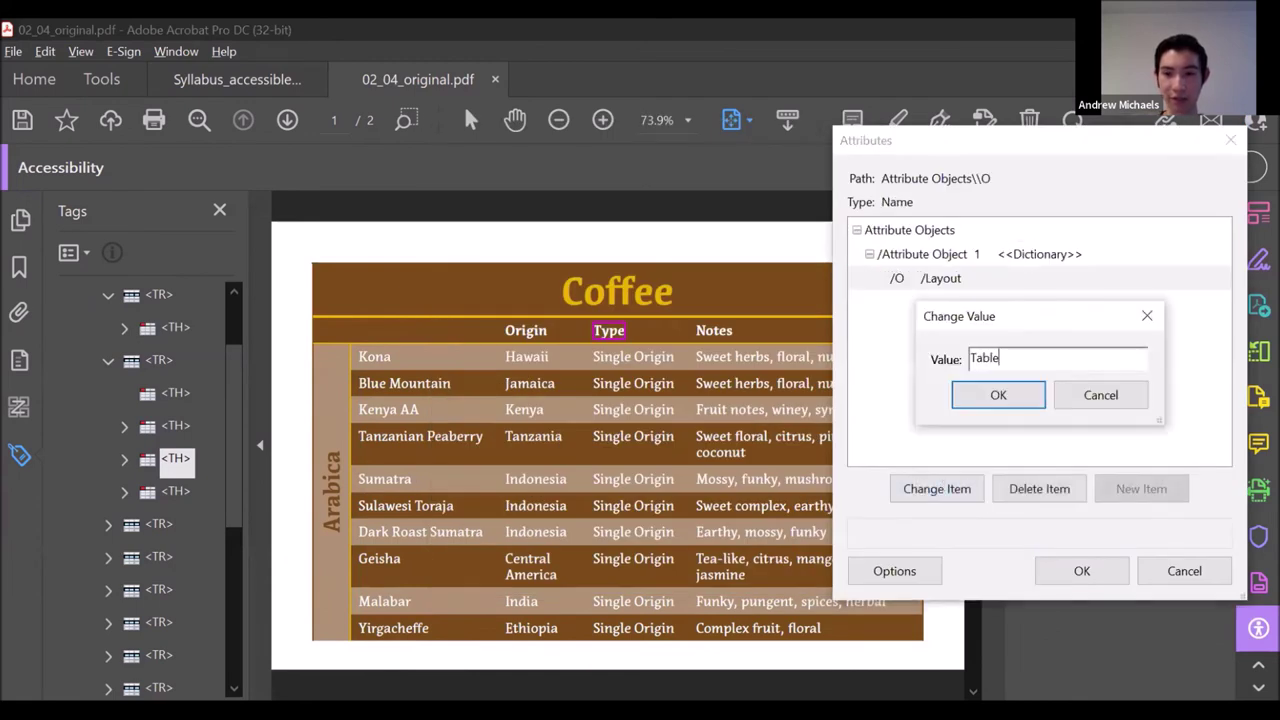
{"action": "key", "text": "Return"}
Add a Scope attribute with the value Column to the Type header cell's attribute object.
{"action": "left_click", "coordinate": [986, 256]}
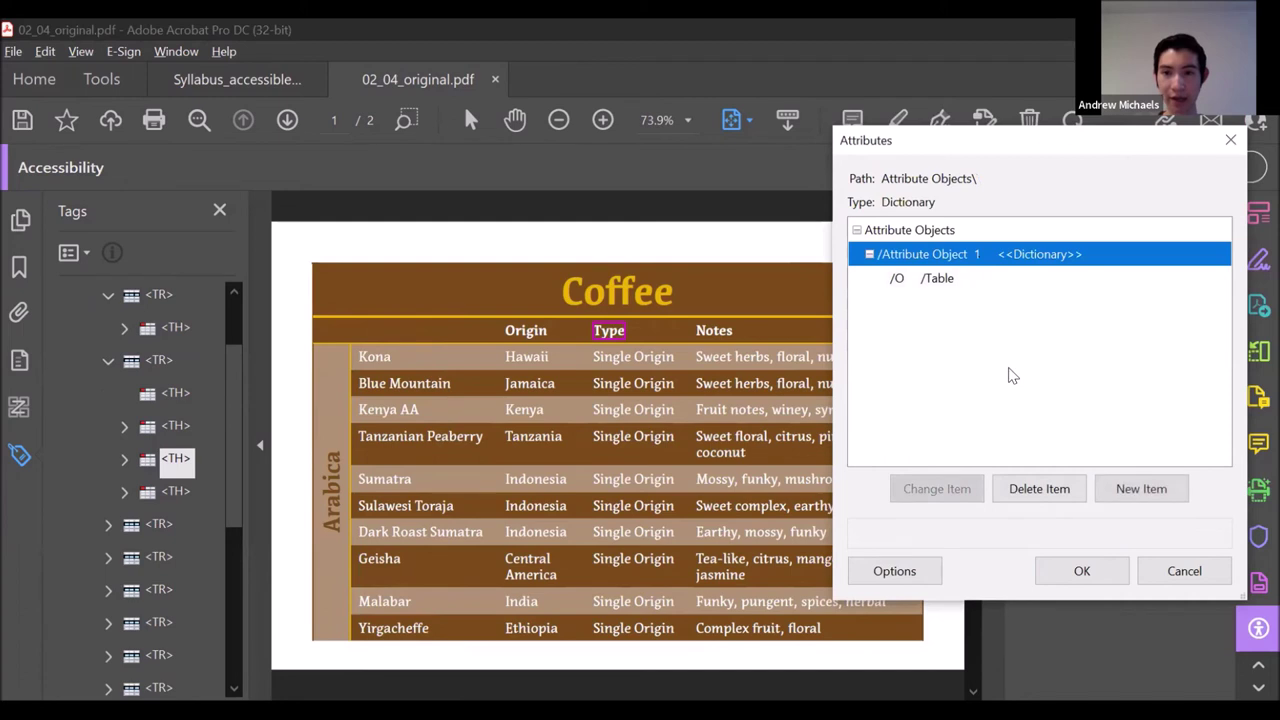
{"action": "left_click", "coordinate": [1166, 493]}
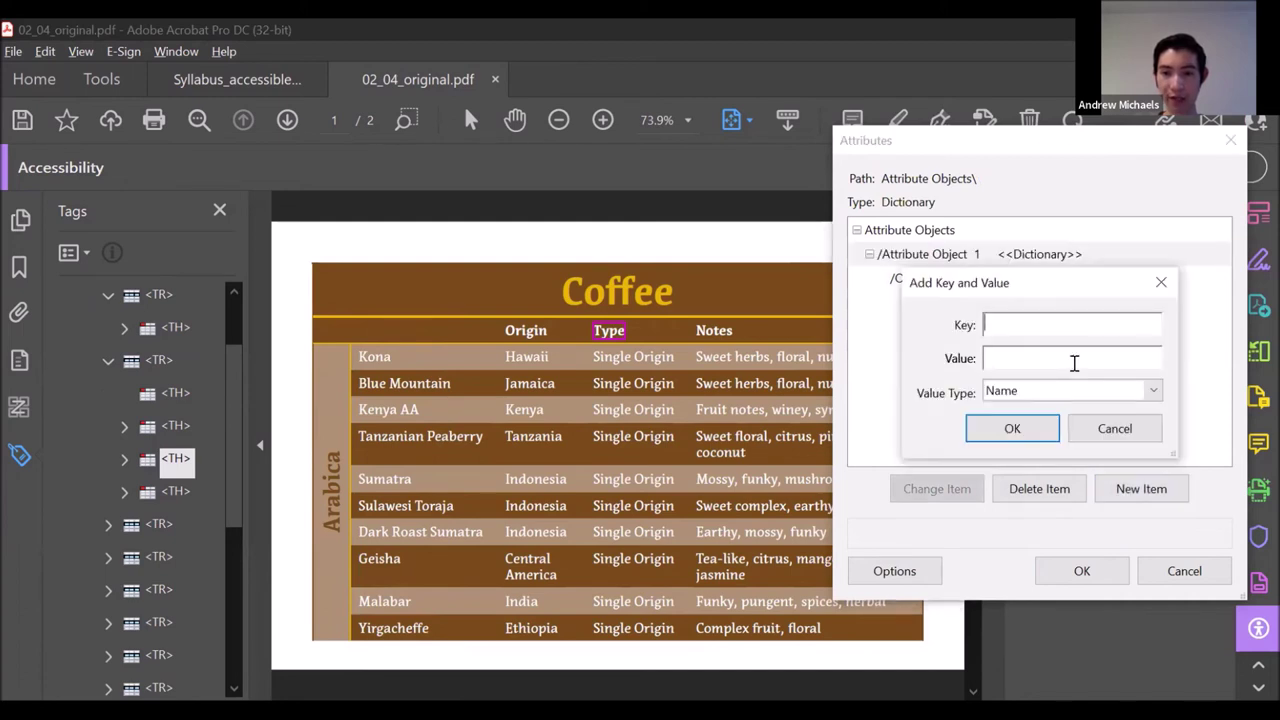
{"action": "type", "text": "Scope"}
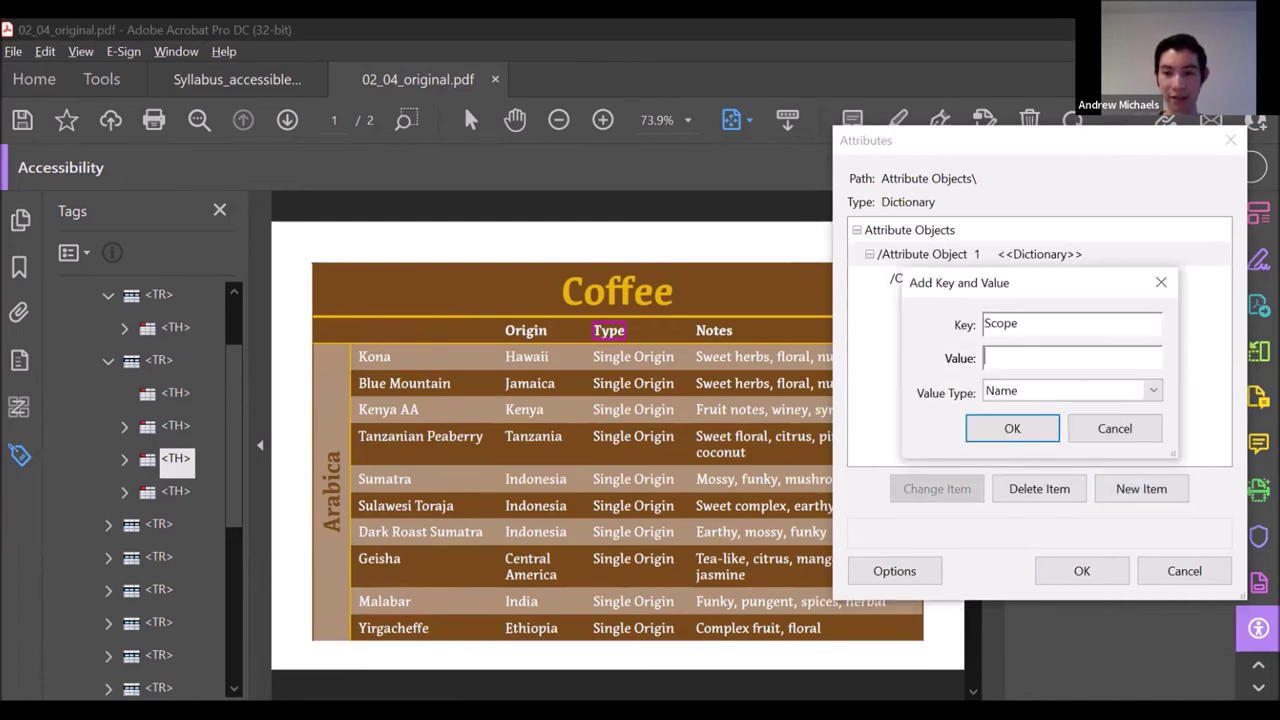
{"action": "type", "text": "umn"}
{"action": "left_click", "coordinate": [1027, 428]}
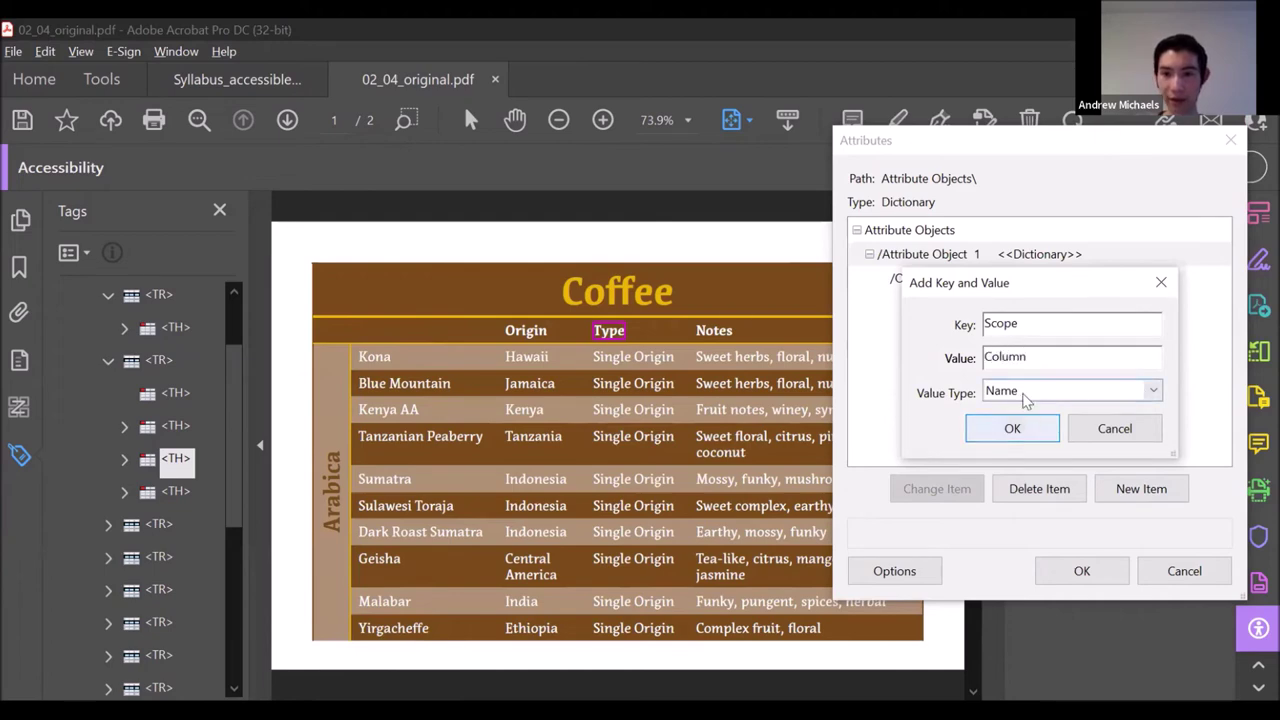
Add a ColSpan attribute with the integer value 1 to the Type header cell and close its properties.
{"action": "left_click", "coordinate": [1127, 488]}
{"action": "type", "text": "ColSpan"}
{"action": "key", "text": "Tab"}
{"action": "type", "text": "1"}
{"action": "left_click", "coordinate": [1020, 390]}
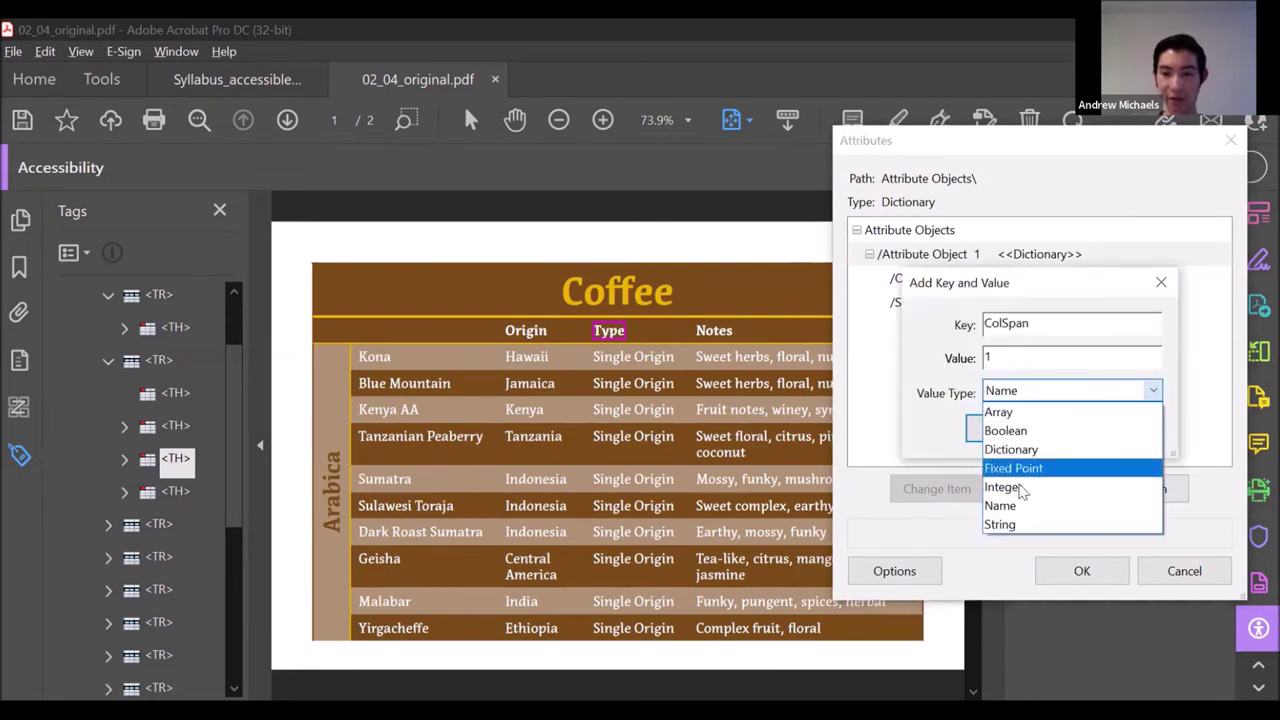
{"action": "left_click", "coordinate": [1014, 480]}
{"action": "left_click", "coordinate": [1011, 430]}
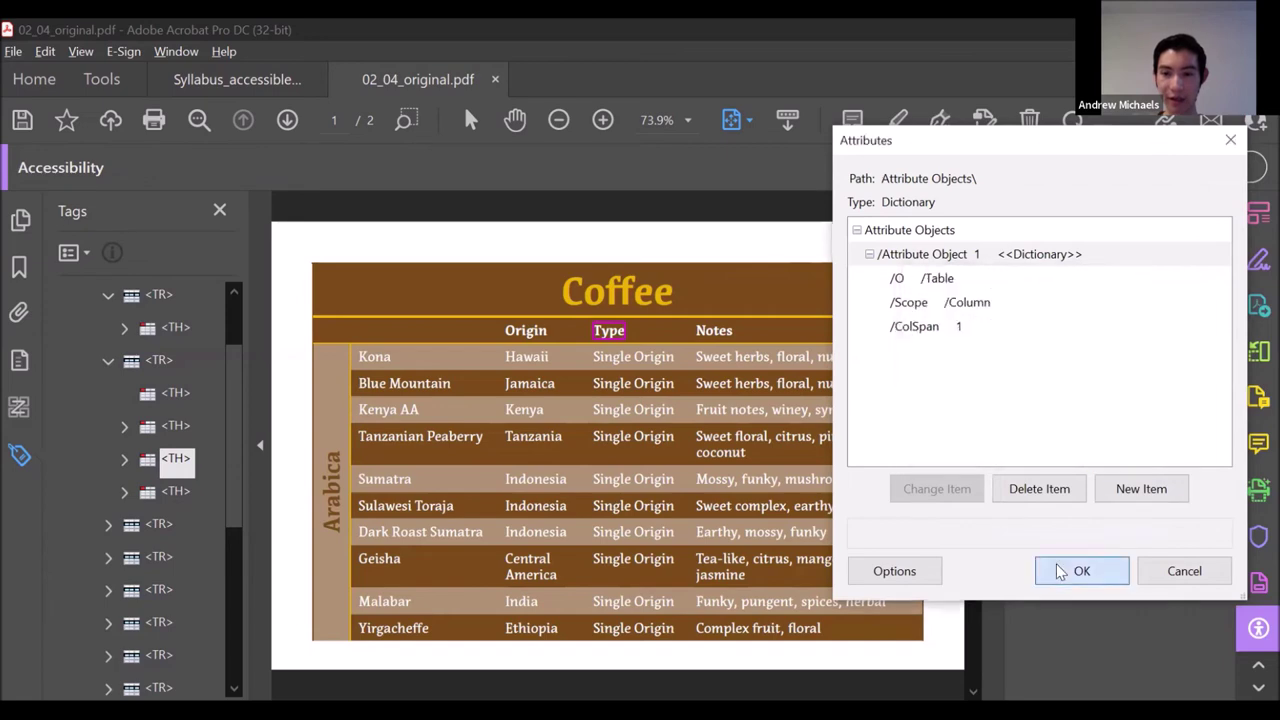
{"action": "left_click", "coordinate": [1060, 570]}
{"action": "key", "text": "Escape"}
Create a new attribute object for the Notes header cell and set its O value to Table.
{"action": "left_click", "coordinate": [176, 491]}
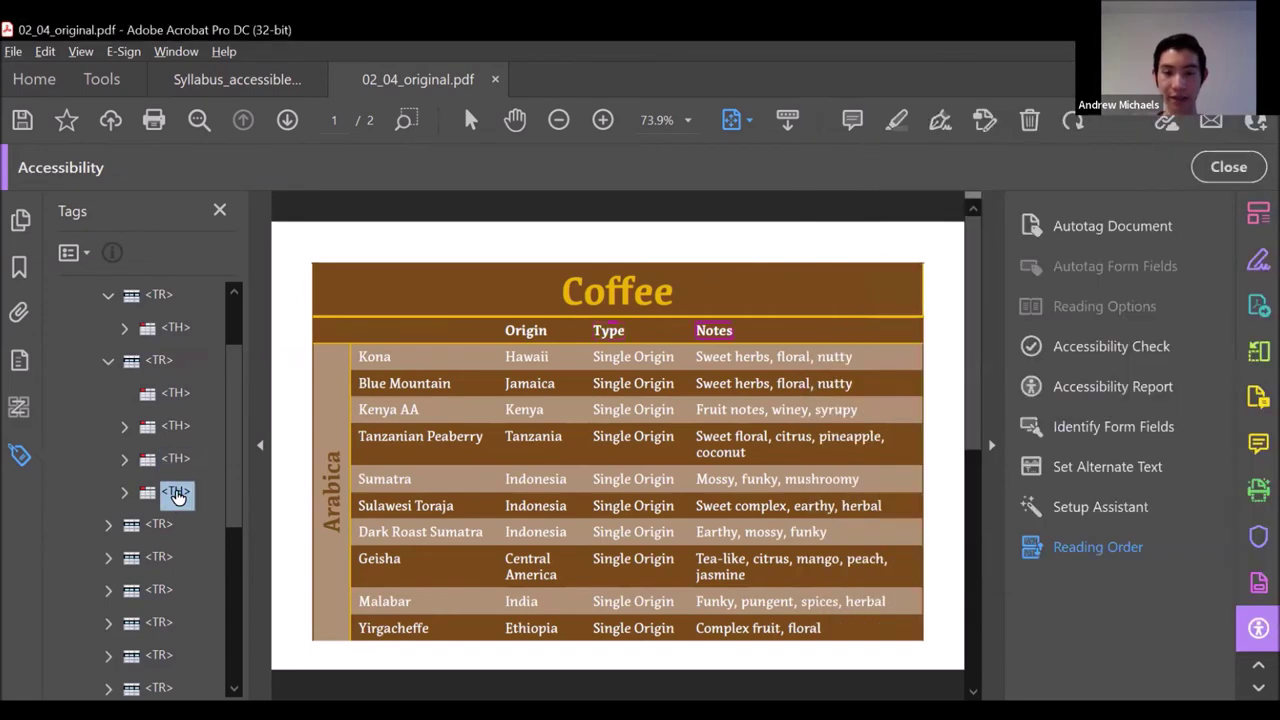
{"action": "right_click", "coordinate": [178, 497]}
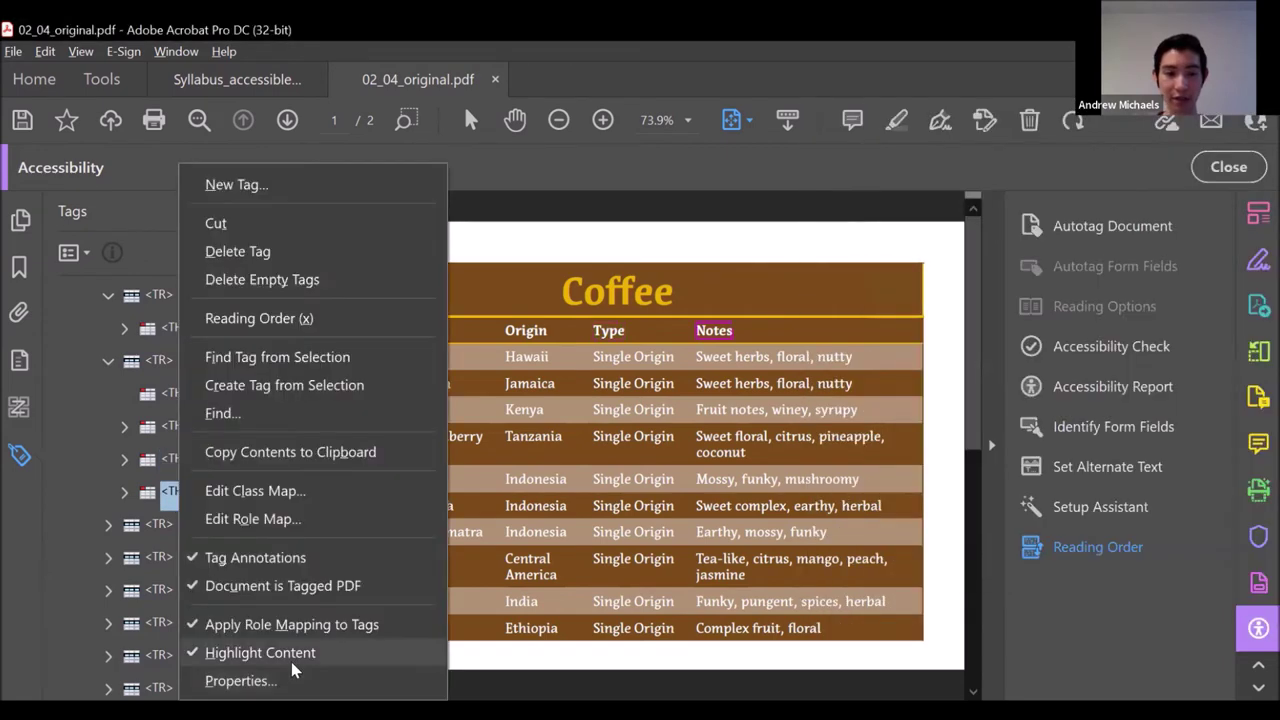
{"action": "left_click", "coordinate": [240, 681]}
{"action": "left_click", "coordinate": [1064, 524]}
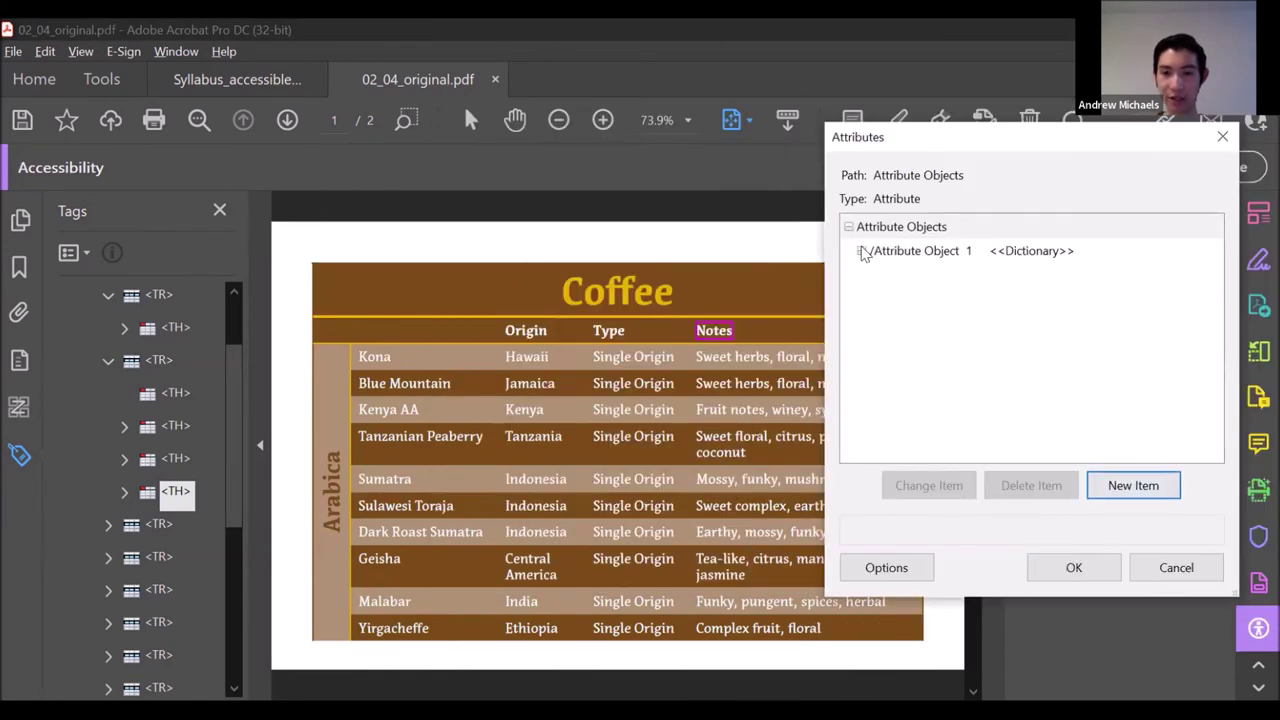
{"action": "left_click", "coordinate": [861, 251]}
{"action": "left_click", "coordinate": [928, 280]}
{"action": "left_click", "coordinate": [929, 485]}
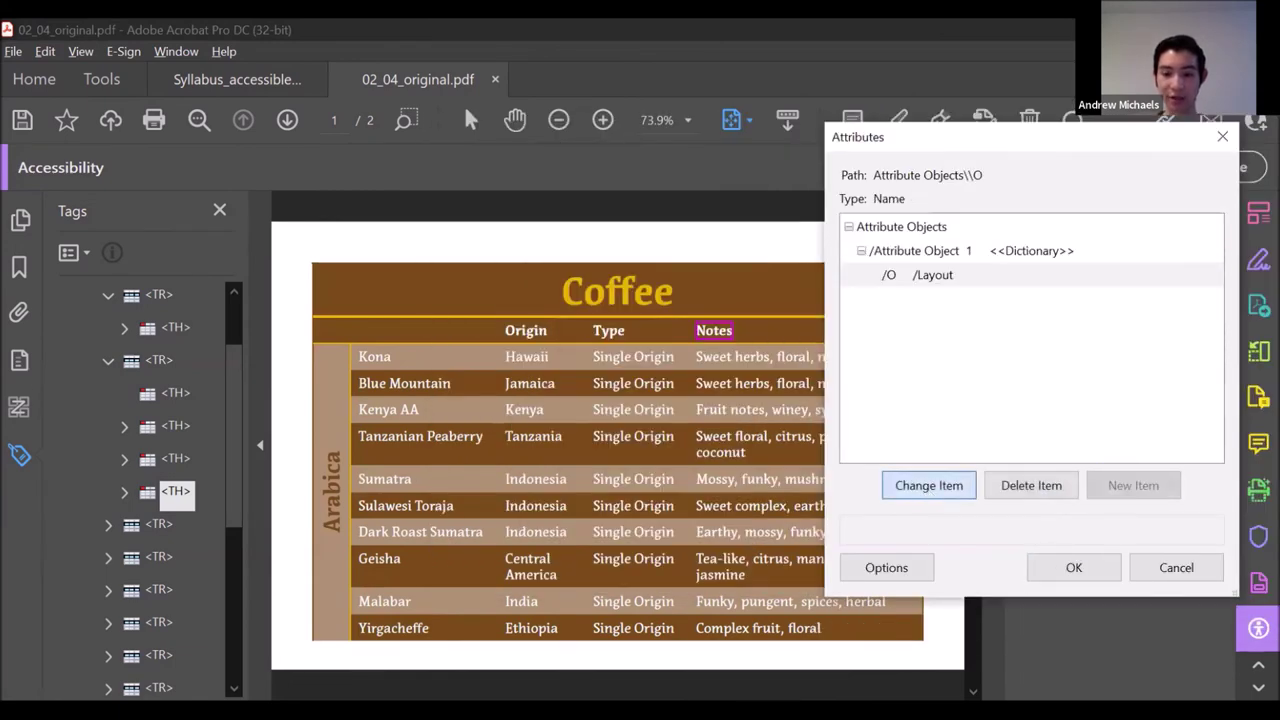
{"action": "type", "text": "Table"}
{"action": "key", "text": "Return"}
Add a Scope attribute with the value Column to the Notes header cell's attribute object.
{"action": "left_click", "coordinate": [990, 252]}
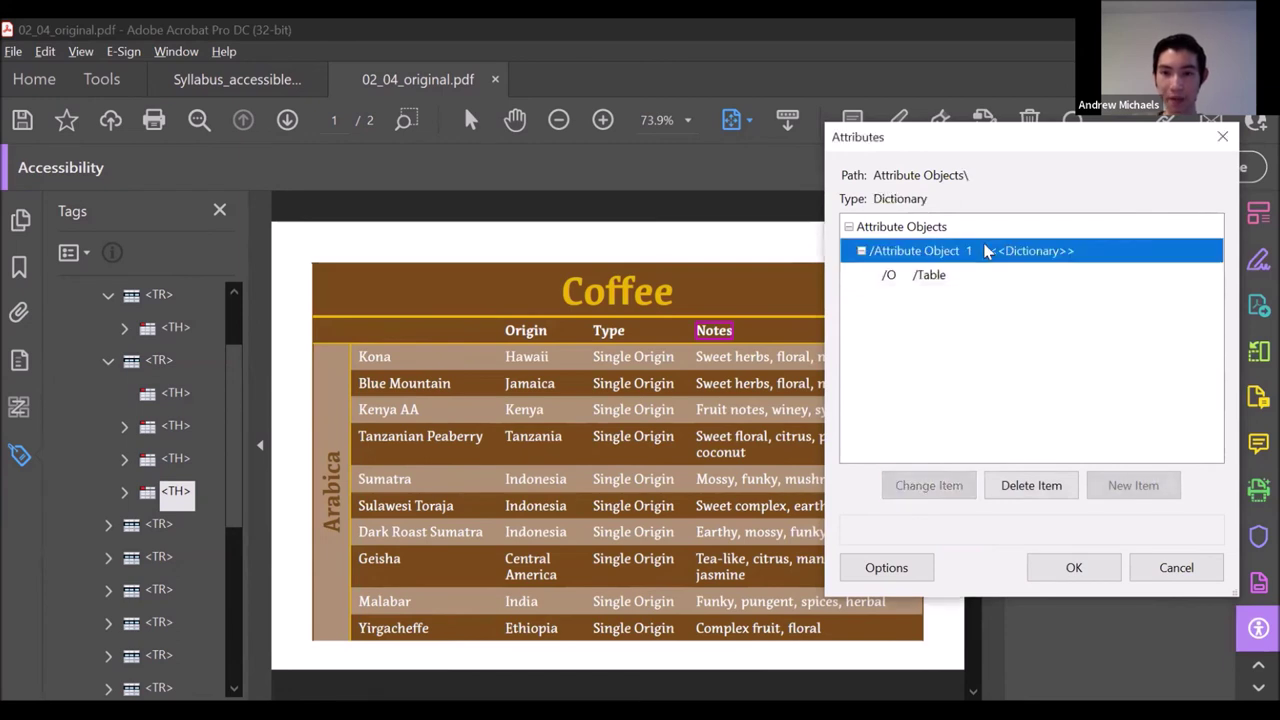
{"action": "left_click", "coordinate": [1110, 484]}
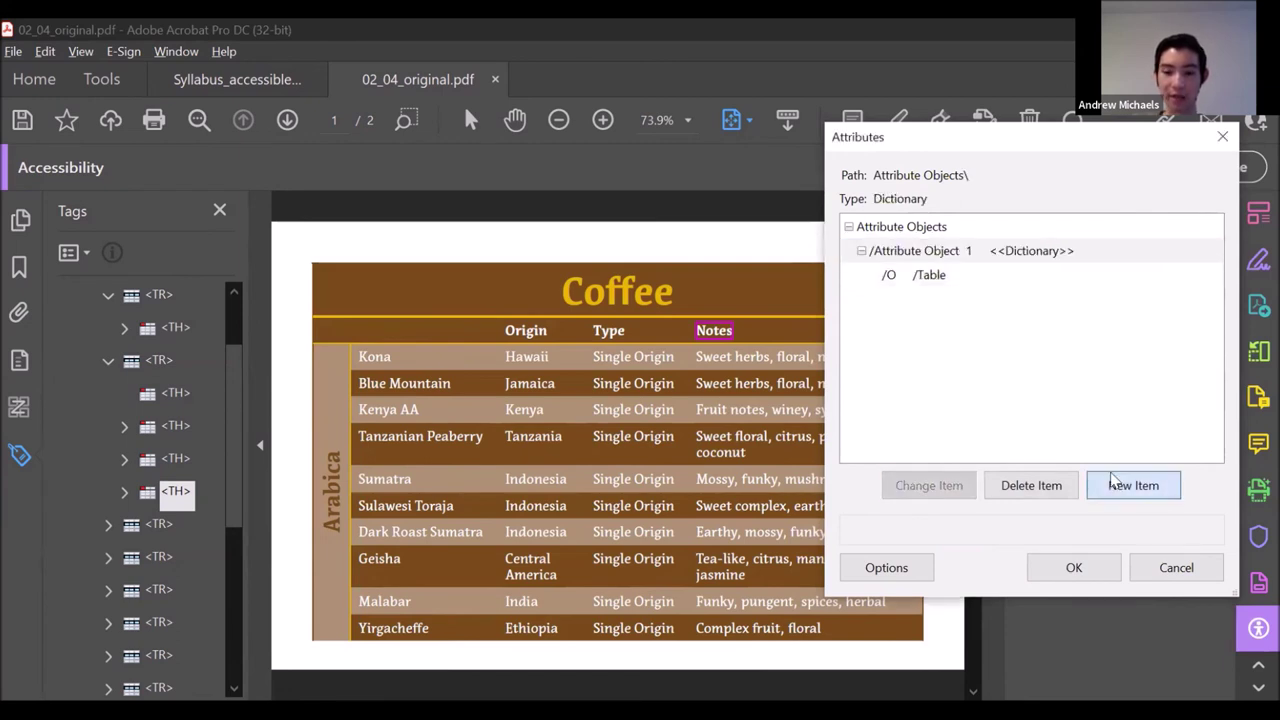
{"action": "type", "text": "Scope"}
{"action": "key", "text": "Tab"}
{"action": "type", "text": "Column"}
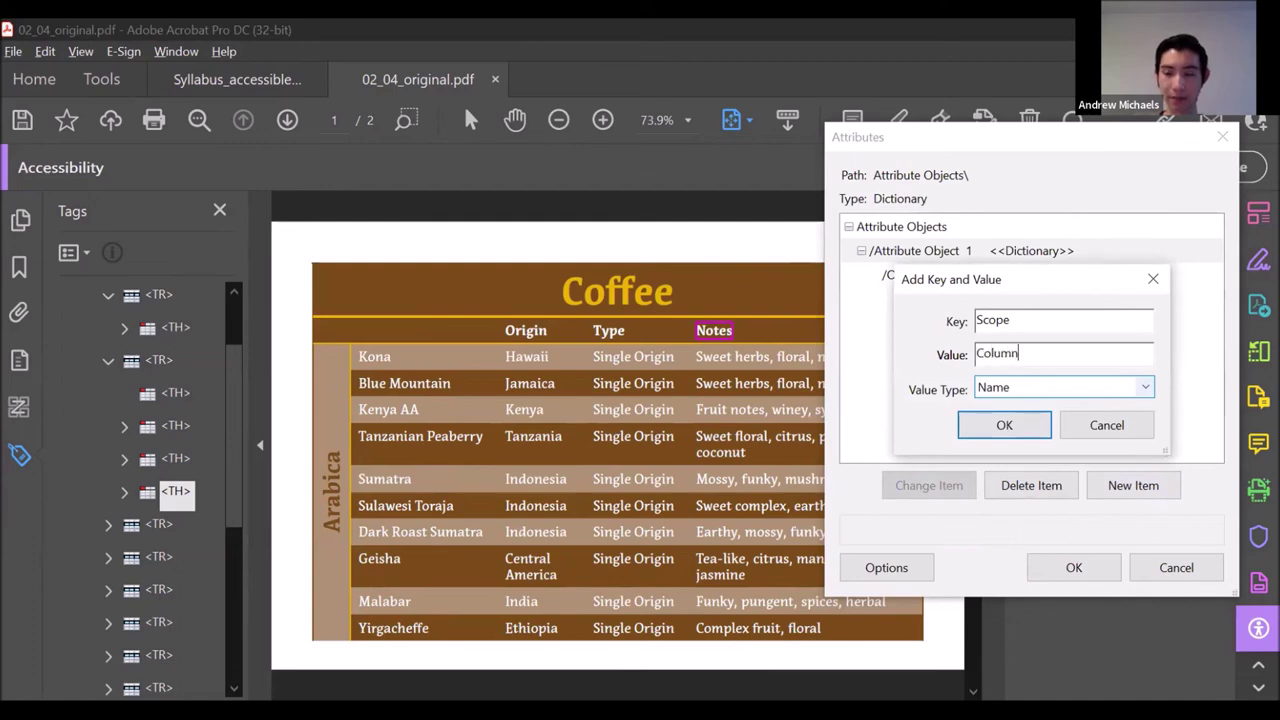
{"action": "key", "text": "Return"}
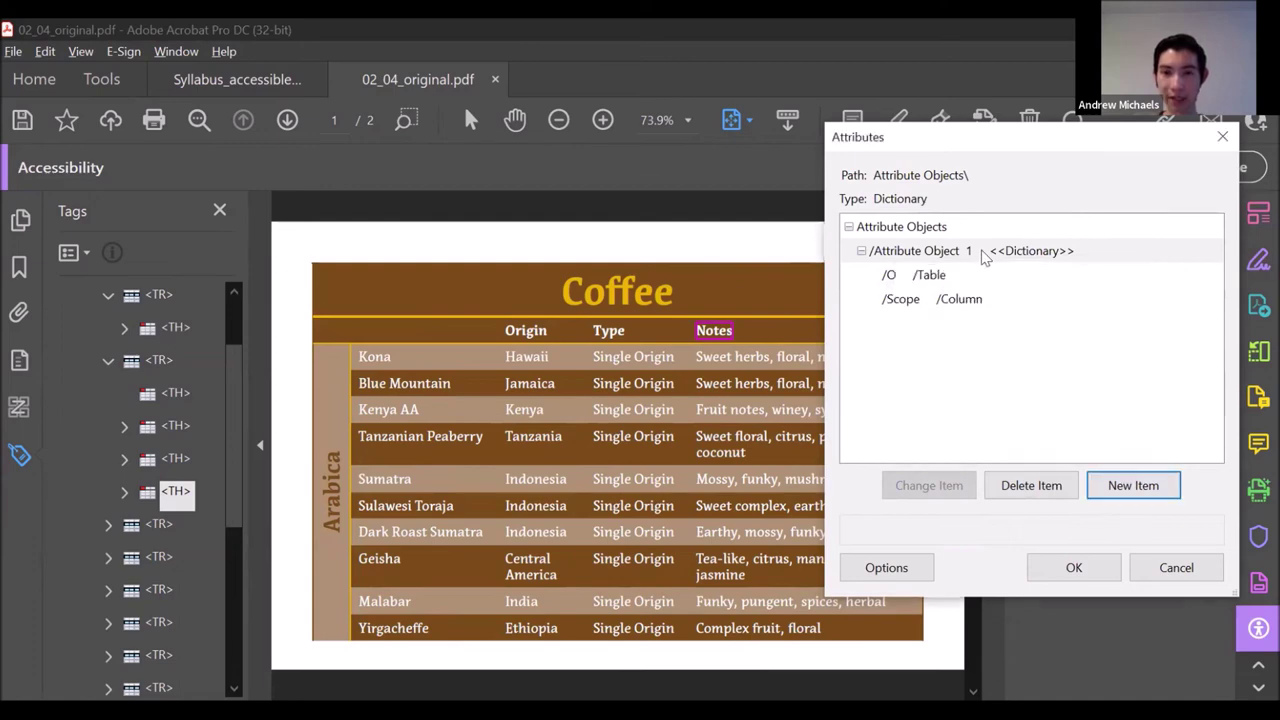
Add a ColSpan attribute with the integer value 1 to the Notes header cell and close its properties.
{"action": "left_click", "coordinate": [986, 251]}
{"action": "left_click", "coordinate": [1143, 483]}
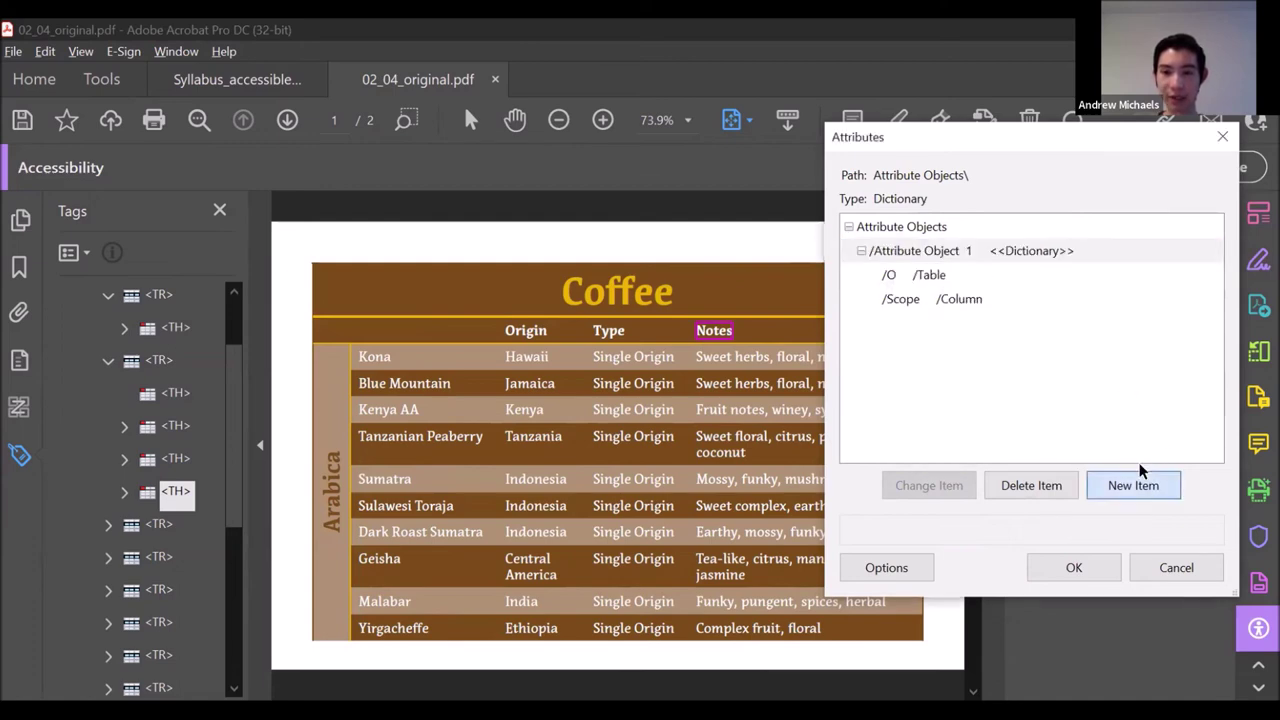
{"action": "type", "text": "ColSpan"}
{"action": "left_click", "coordinate": [1063, 355]}
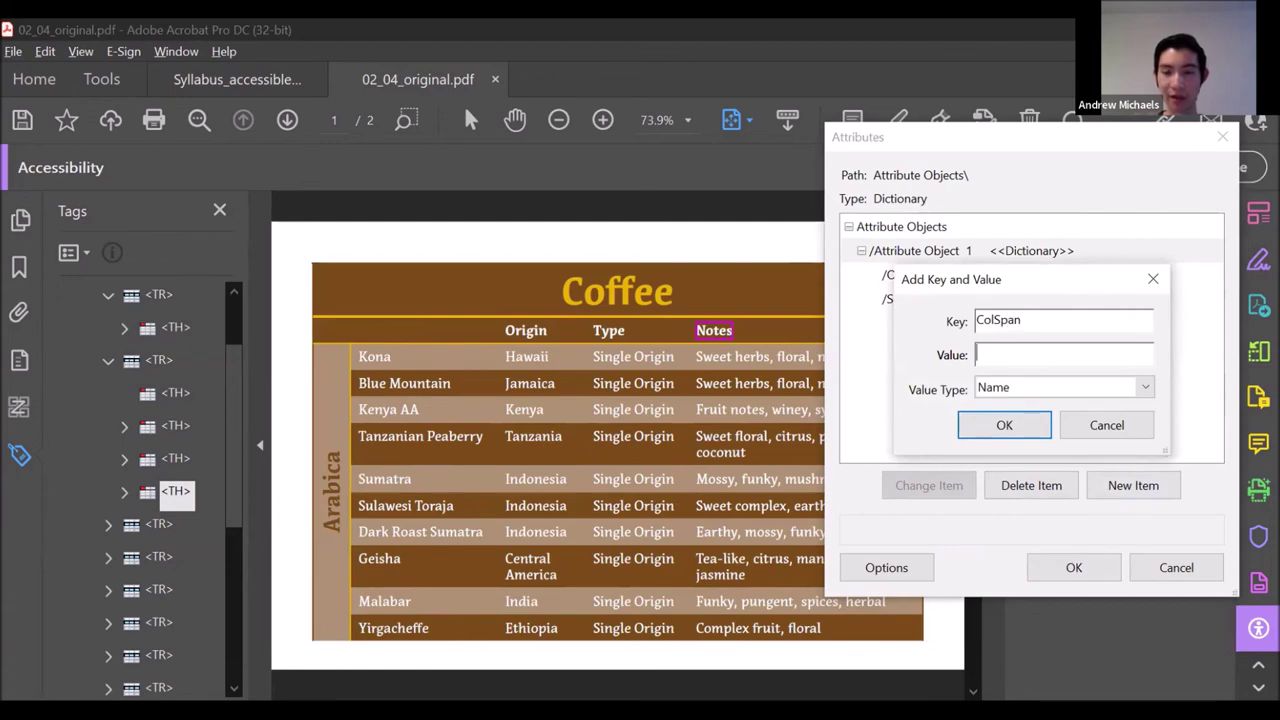
{"action": "type", "text": "1"}
{"action": "left_click", "coordinate": [1060, 387]}
{"action": "left_click", "coordinate": [1000, 483]}
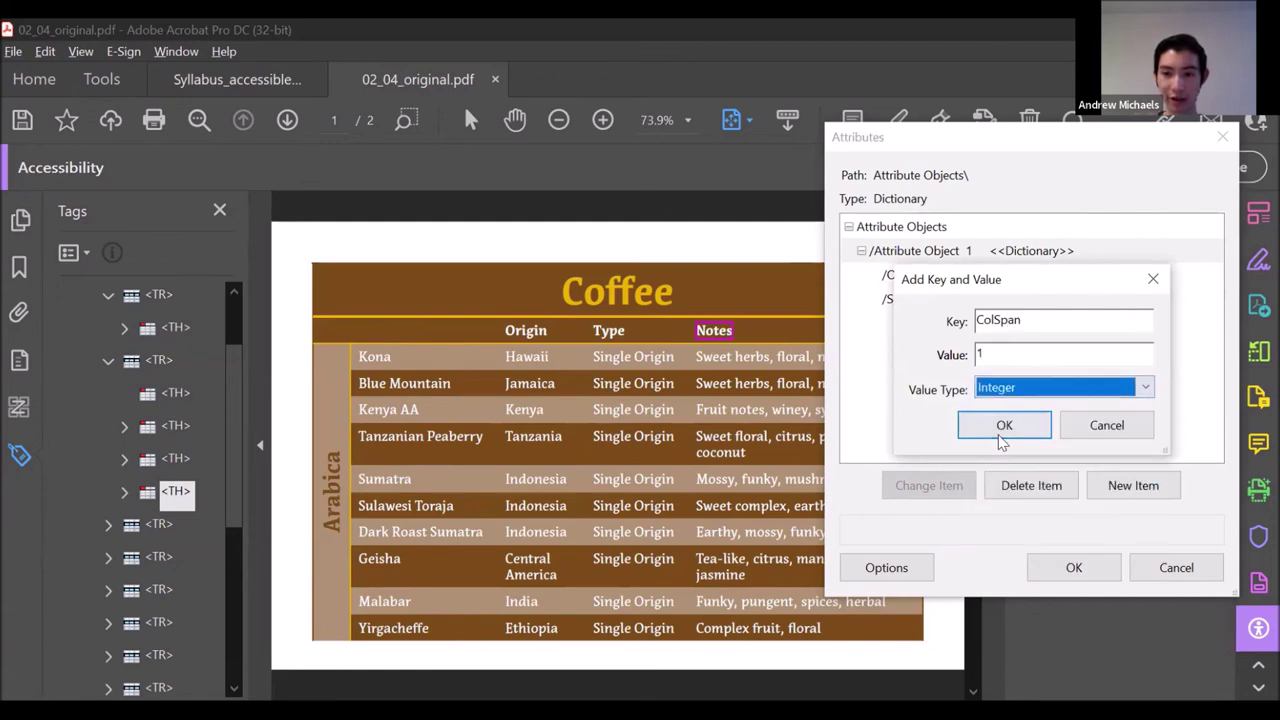
{"action": "left_click", "coordinate": [1004, 426]}
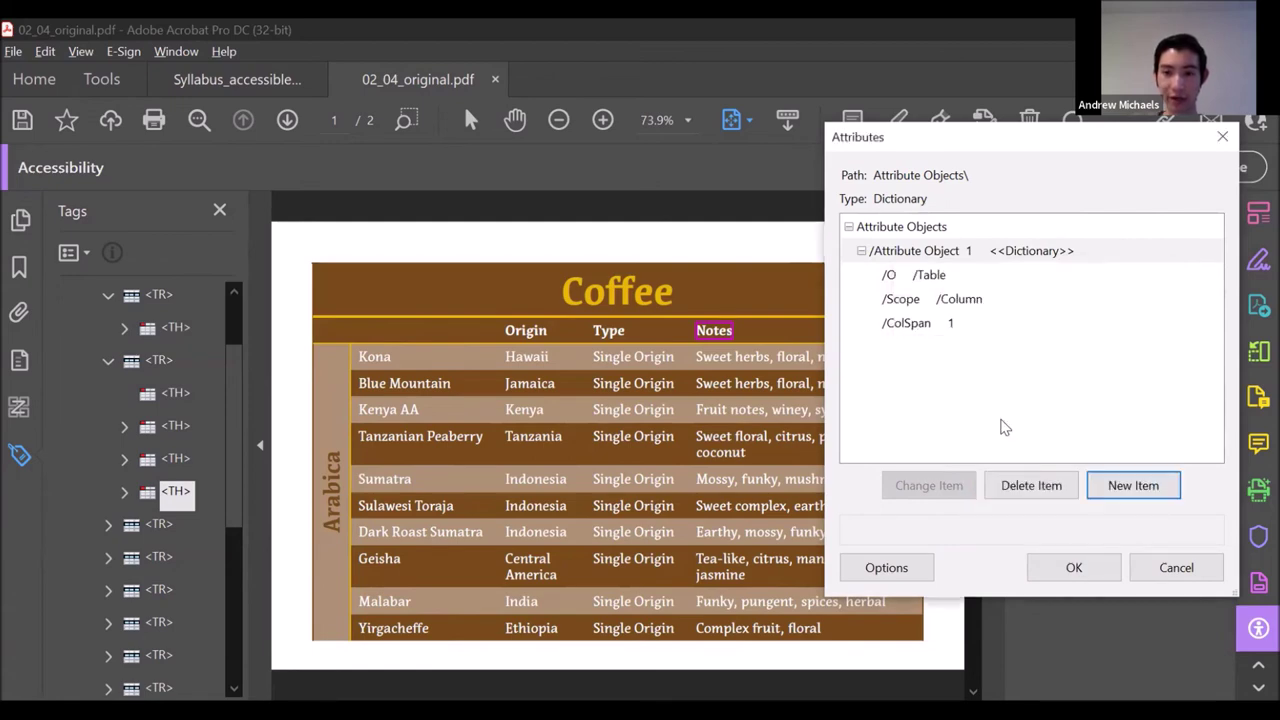
{"action": "left_click", "coordinate": [1067, 576]}
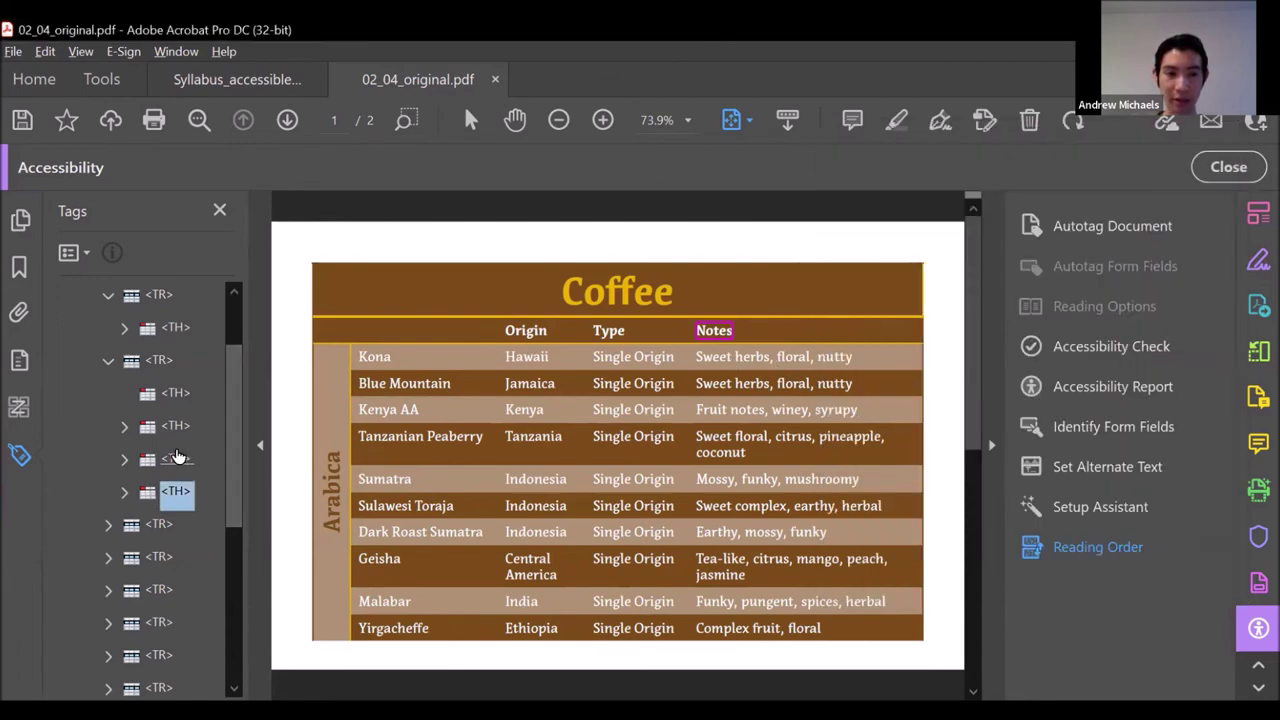
Examine the content nested in the paragraph tags of the Origin, Type and Notes header cells.
{"action": "left_click", "coordinate": [125, 426]}
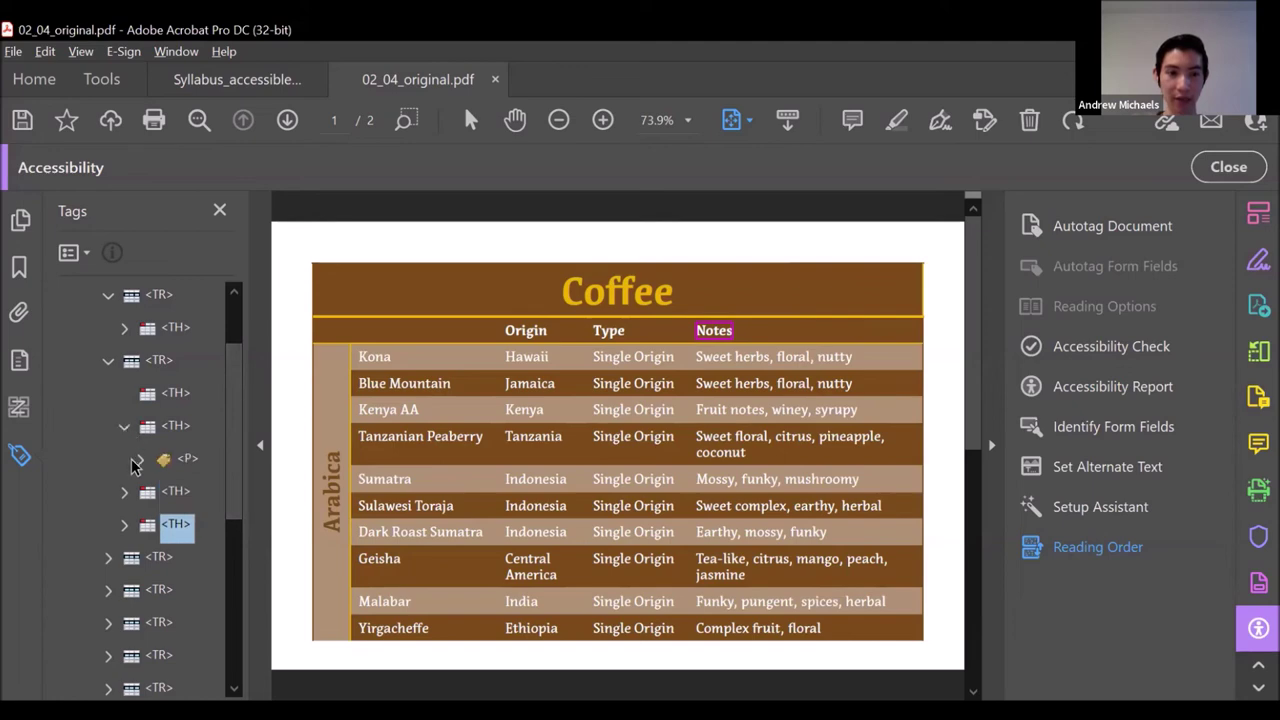
{"action": "left_click", "coordinate": [140, 459]}
{"action": "left_click_drag", "start_coordinate": [180, 491], "coordinate": [126, 430]}
{"action": "left_click", "coordinate": [125, 426]}
{"action": "left_click", "coordinate": [125, 459]}
{"action": "left_click", "coordinate": [140, 492]}
{"action": "left_click_drag", "start_coordinate": [180, 524], "coordinate": [128, 507]}
{"action": "left_click", "coordinate": [125, 491]}
{"action": "left_click", "coordinate": [140, 524]}
{"action": "left_click_drag", "start_coordinate": [182, 557], "coordinate": [128, 500]}
{"action": "left_click", "coordinate": [125, 492]}
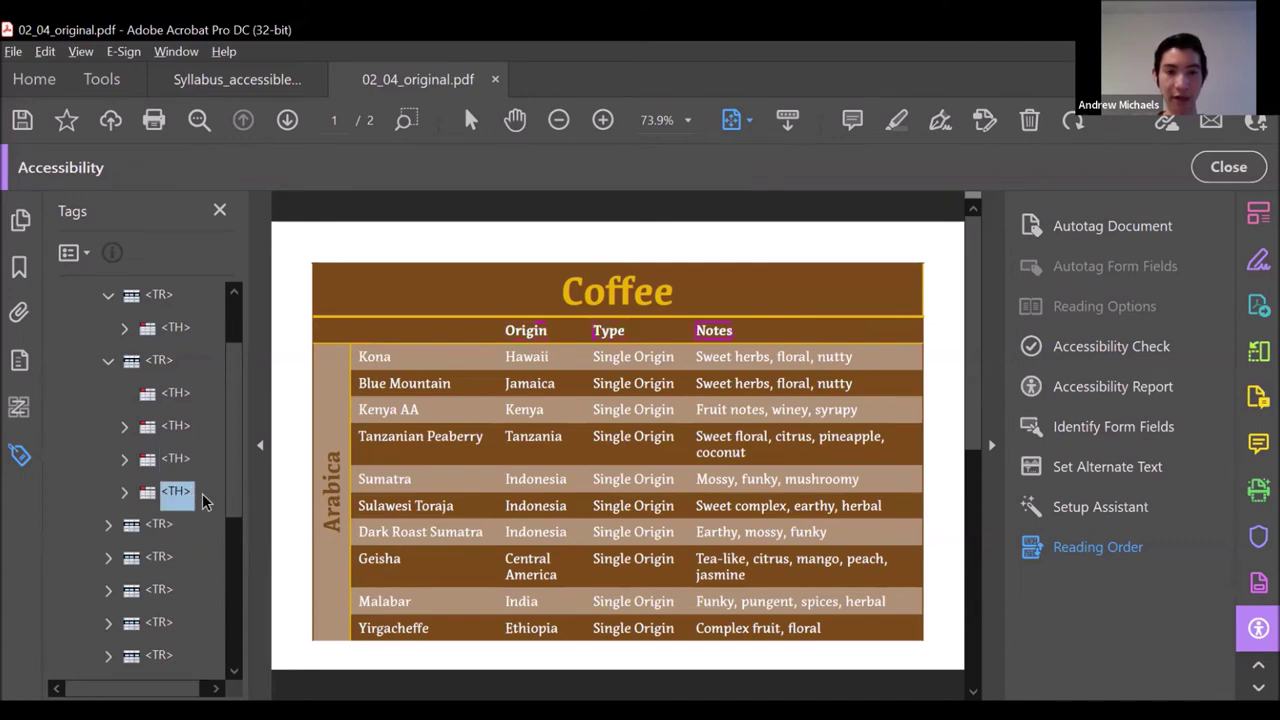
Create a new attribute object for the Arabica cell in the third table row and set its O value to Table.
{"action": "left_click", "coordinate": [108, 524]}
{"action": "scroll", "coordinate": [145, 475], "scroll_direction": "down", "scroll_amount": 1}
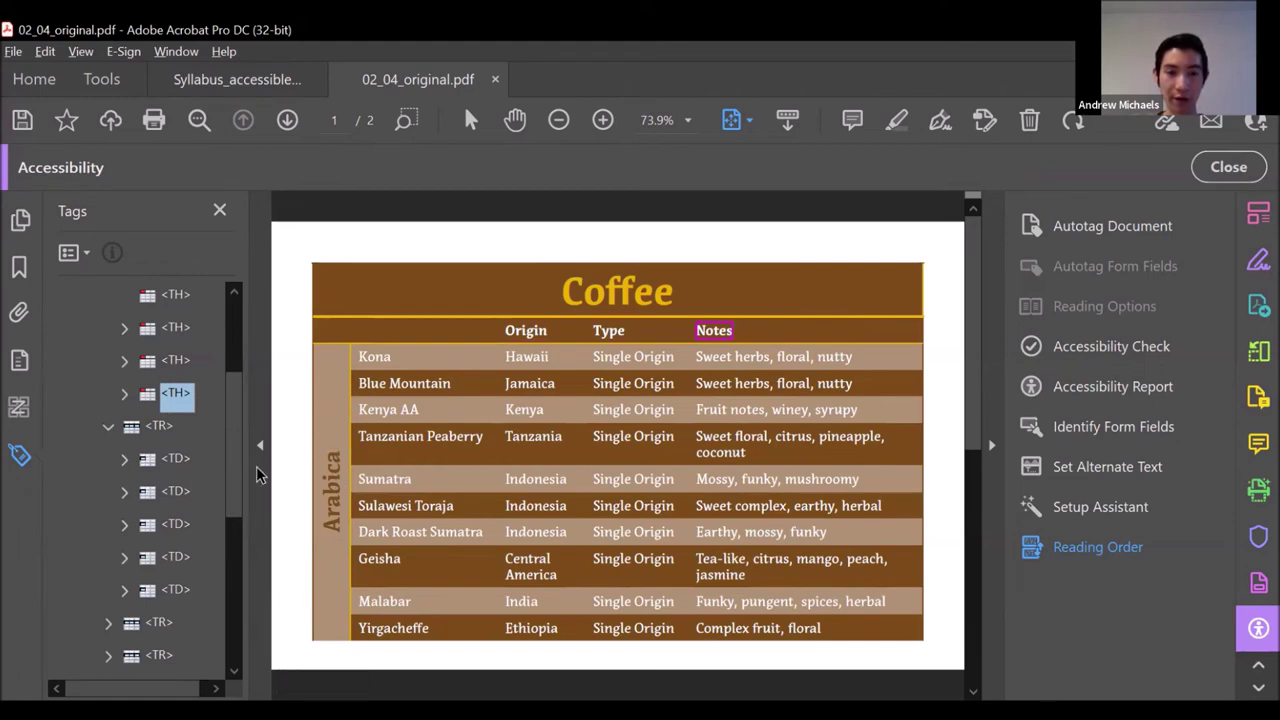
{"action": "left_click", "coordinate": [181, 461]}
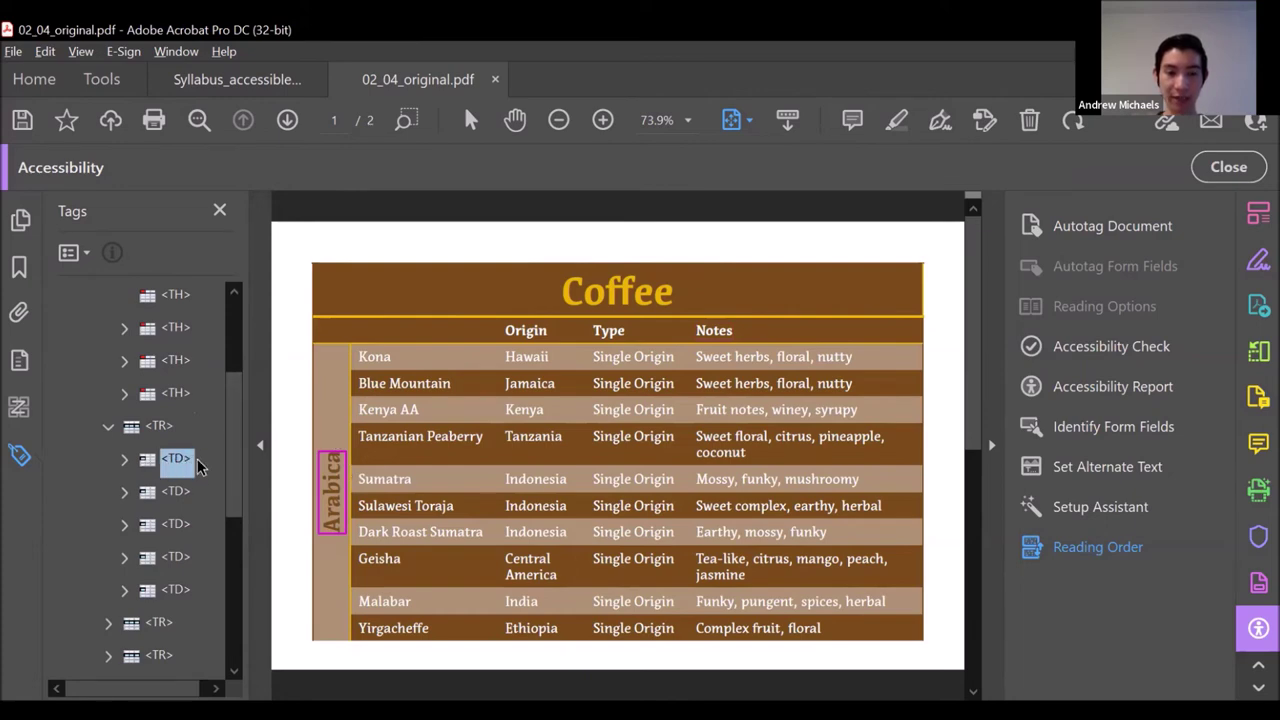
{"action": "right_click", "coordinate": [180, 470]}
{"action": "left_click", "coordinate": [301, 680]}
{"action": "left_click", "coordinate": [1035, 530]}
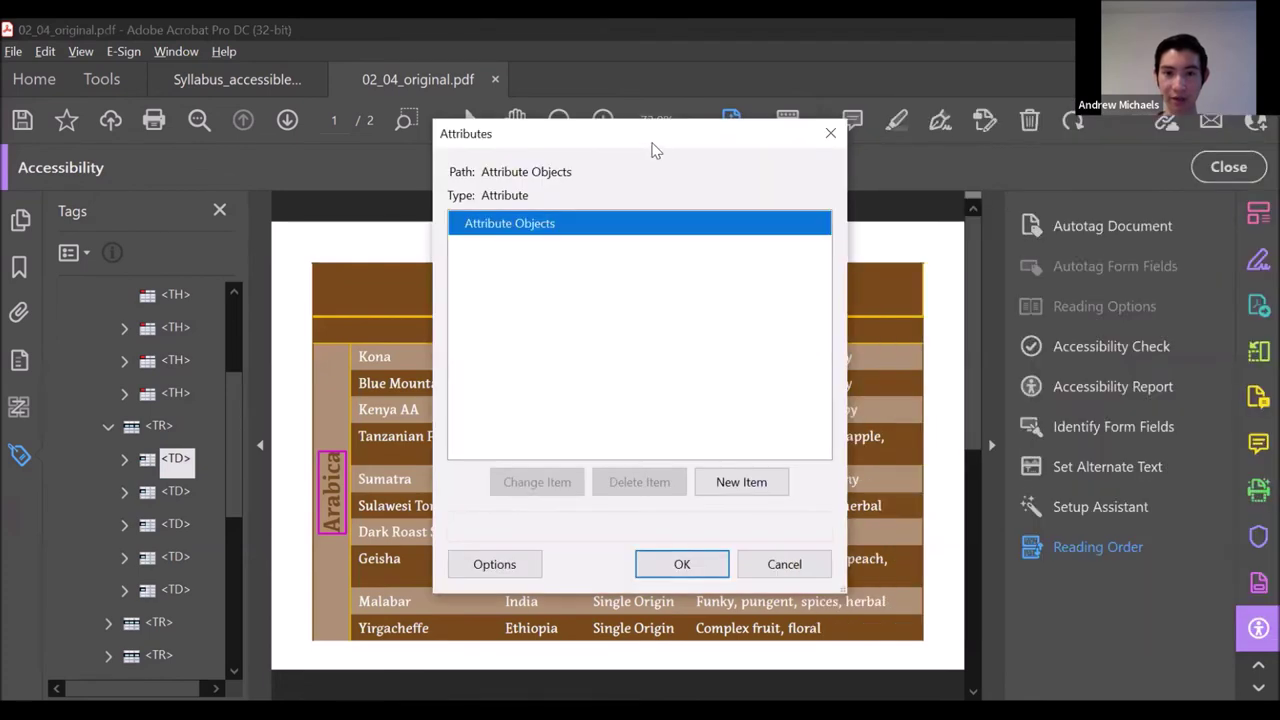
{"action": "left_click_drag", "start_coordinate": [651, 143], "coordinate": [898, 143]}
{"action": "left_click", "coordinate": [1005, 494]}
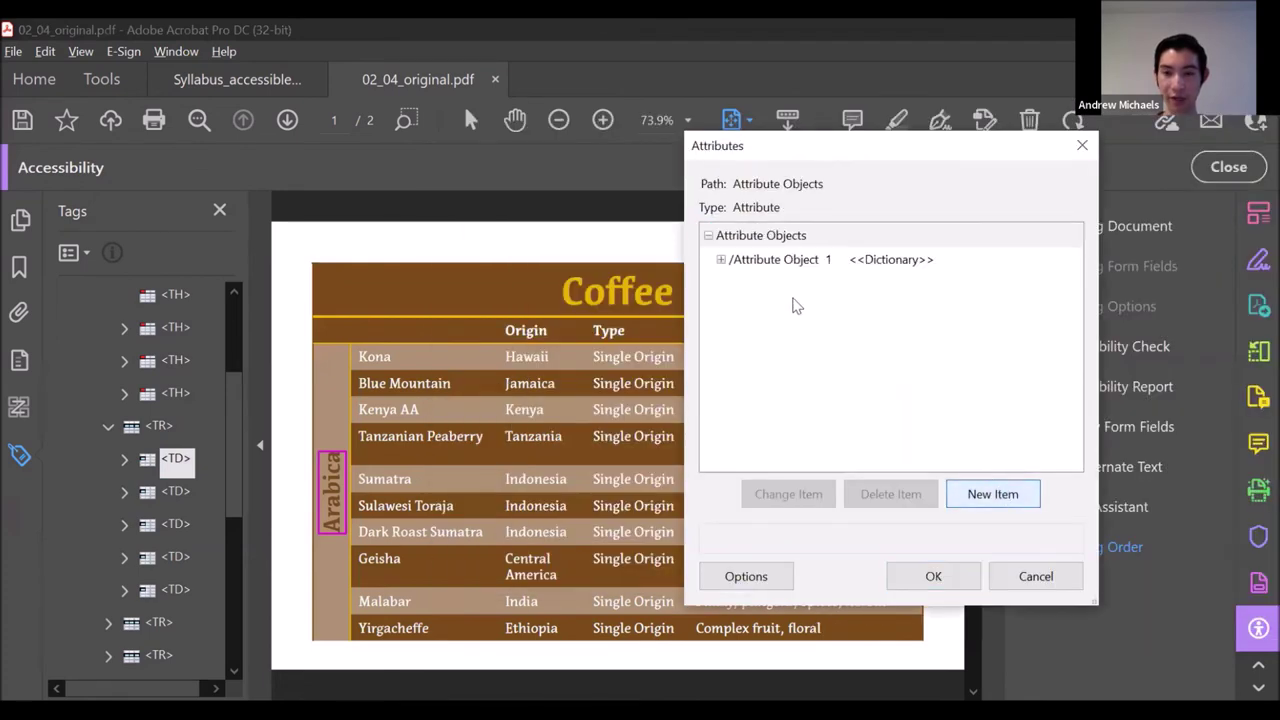
{"action": "left_click", "coordinate": [790, 494]}
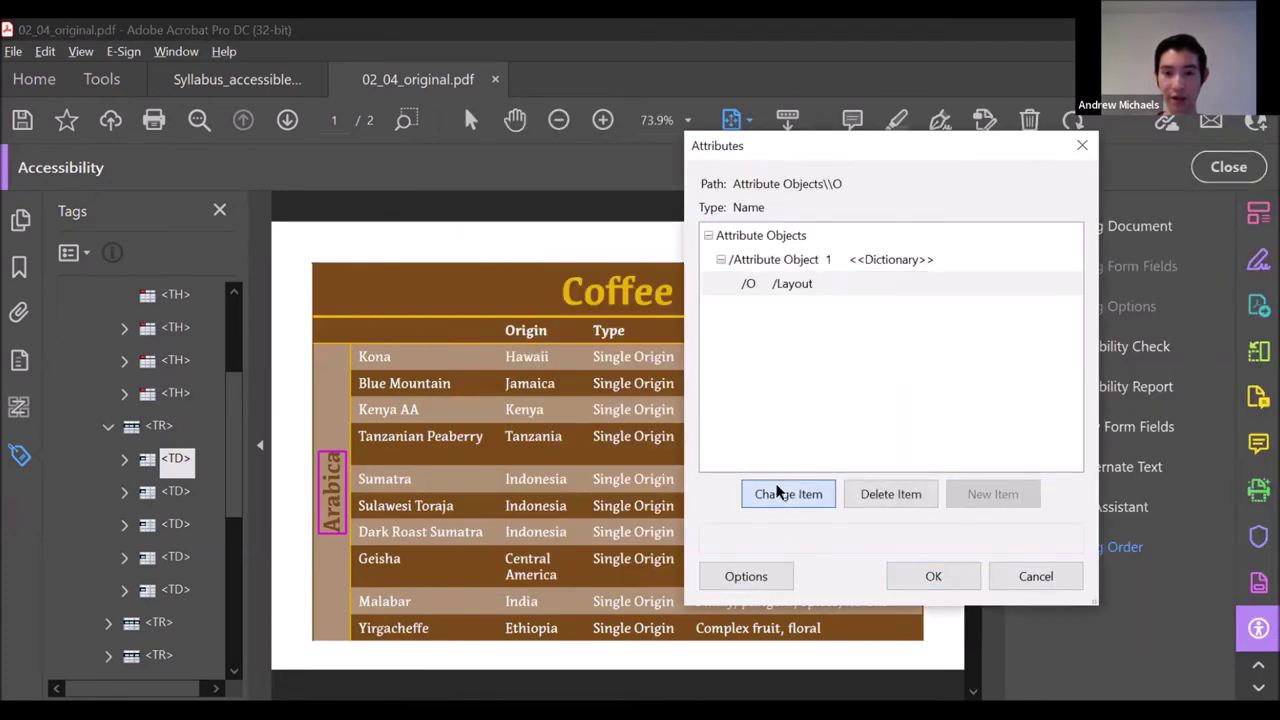
{"action": "type", "text": "T"}
{"action": "key", "text": "Return"}
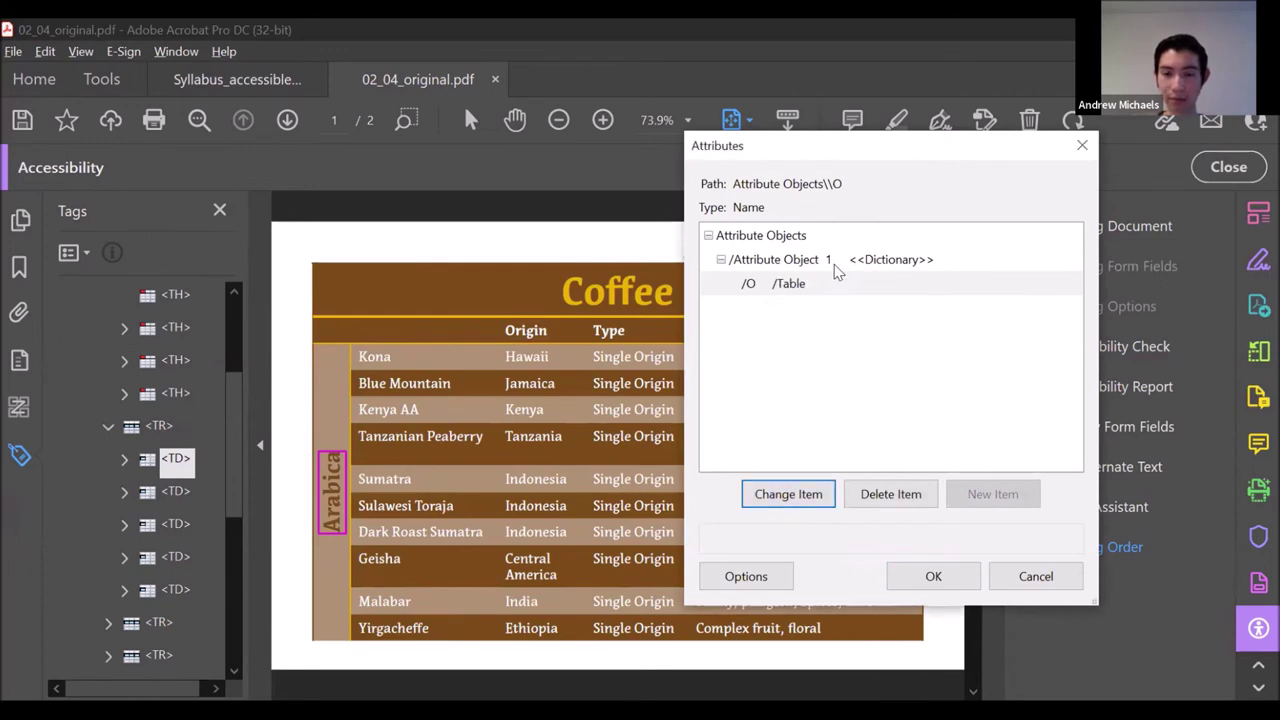
Add a Scope attribute with the value Row to the Arabica cell's attribute object.
{"action": "left_click", "coordinate": [837, 262]}
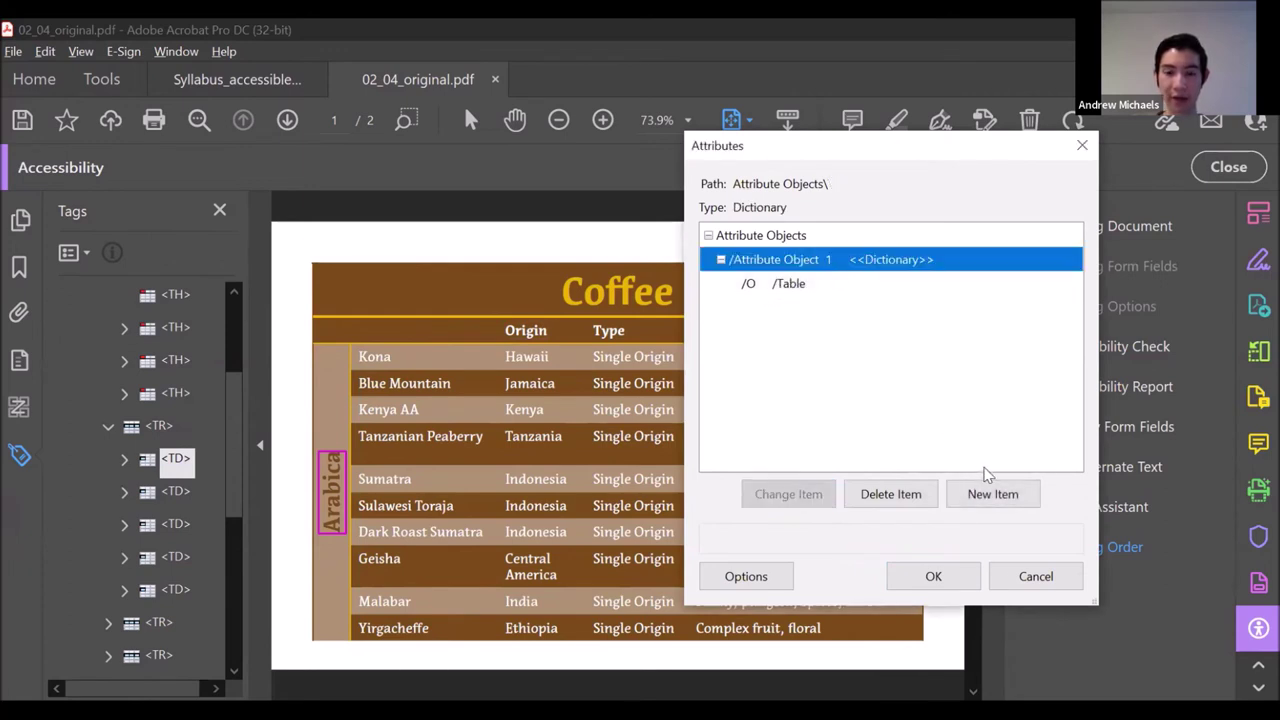
{"action": "left_click", "coordinate": [1015, 493]}
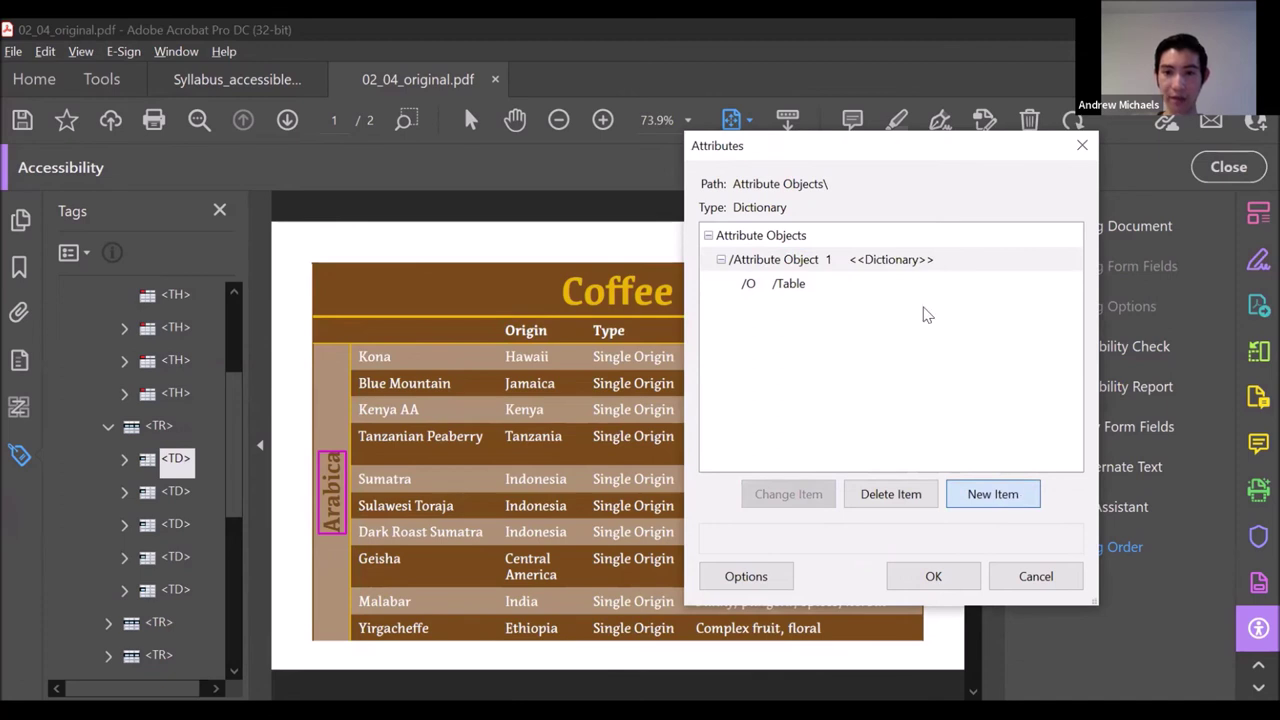
{"action": "type", "text": "Scope"}
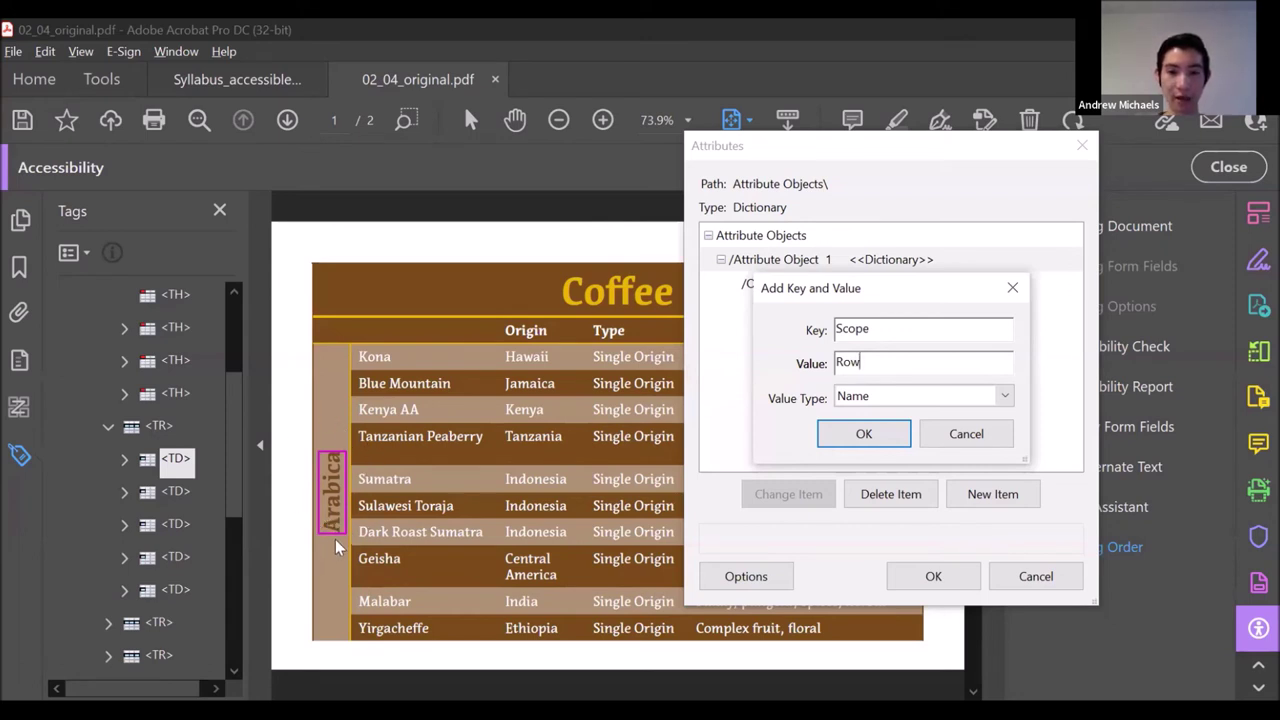
{"action": "left_click", "coordinate": [863, 438]}
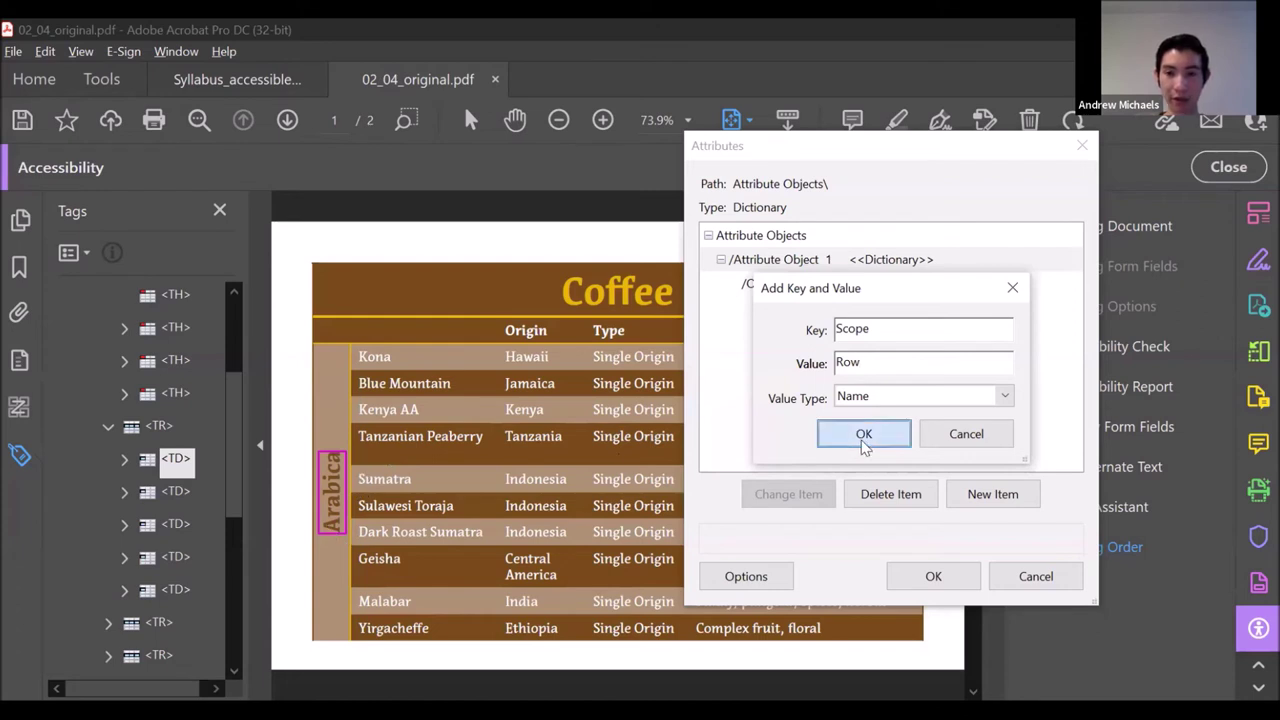
Add a RowSpan attribute with the integer value 10 to the Arabica cell's attribute object and close its properties.
{"action": "left_click", "coordinate": [865, 262]}
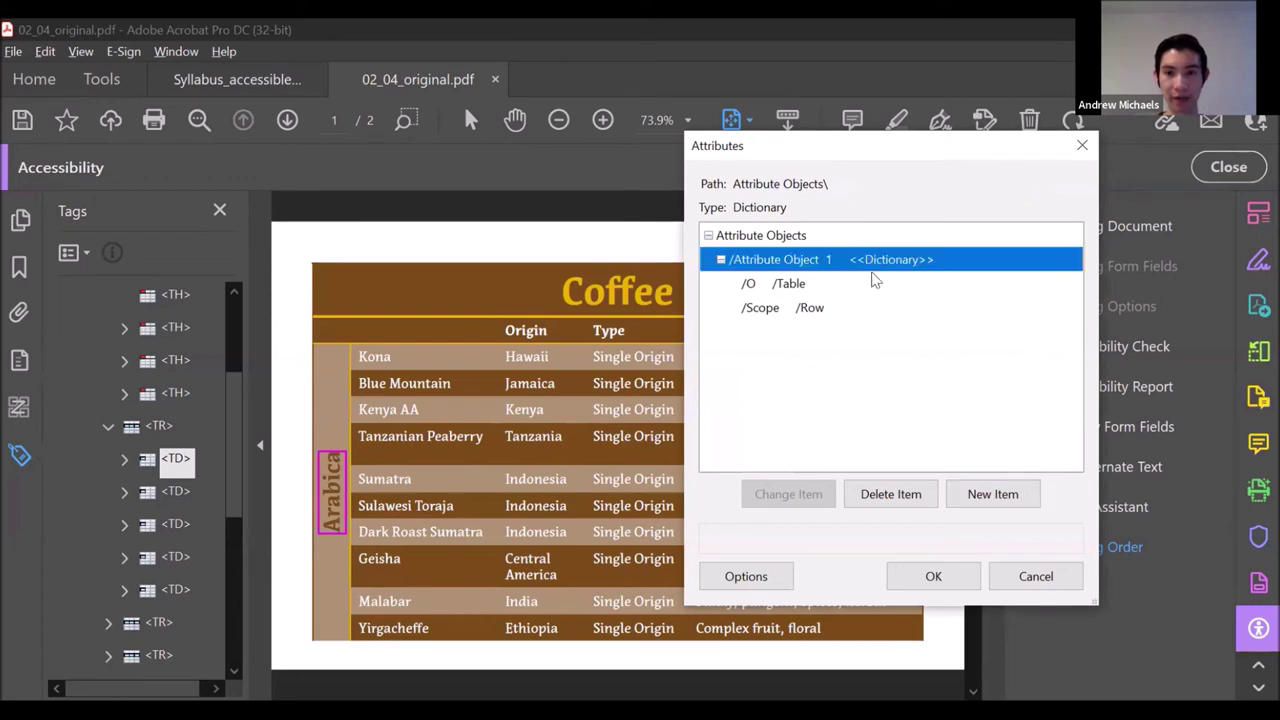
{"action": "left_click", "coordinate": [1016, 502]}
{"action": "type", "text": "RowSpan"}
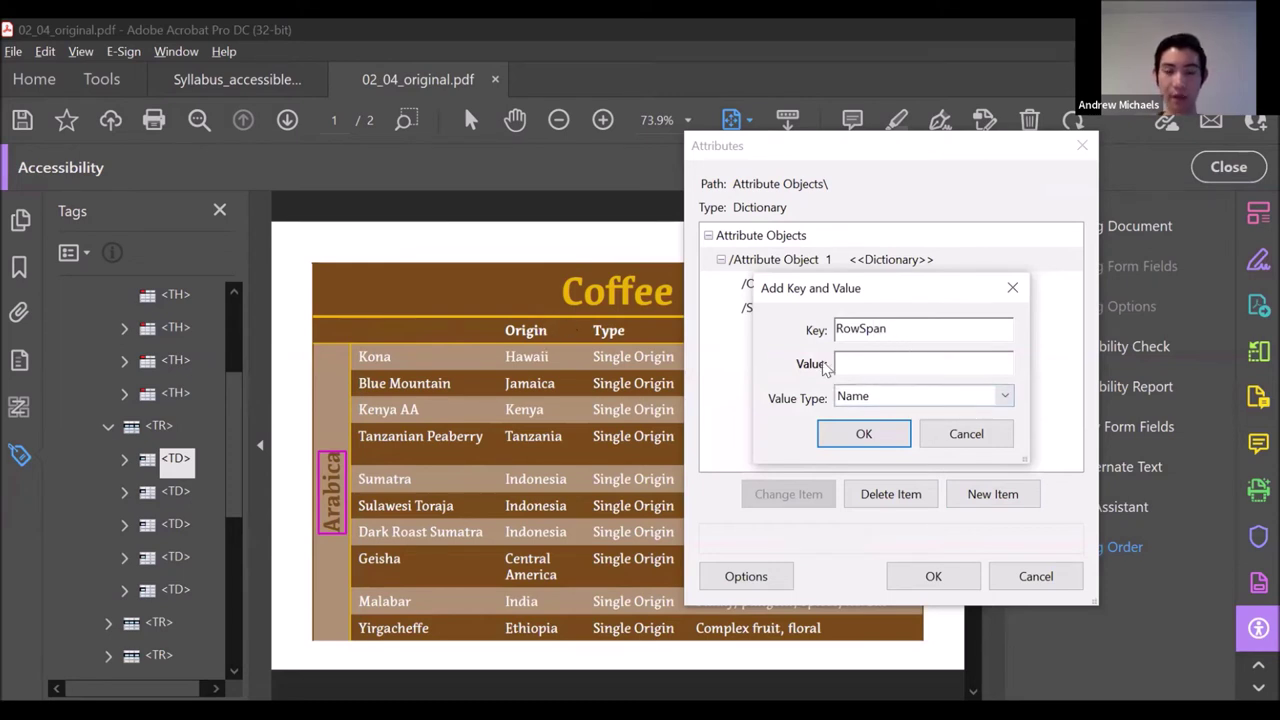
{"action": "left_click", "coordinate": [902, 360]}
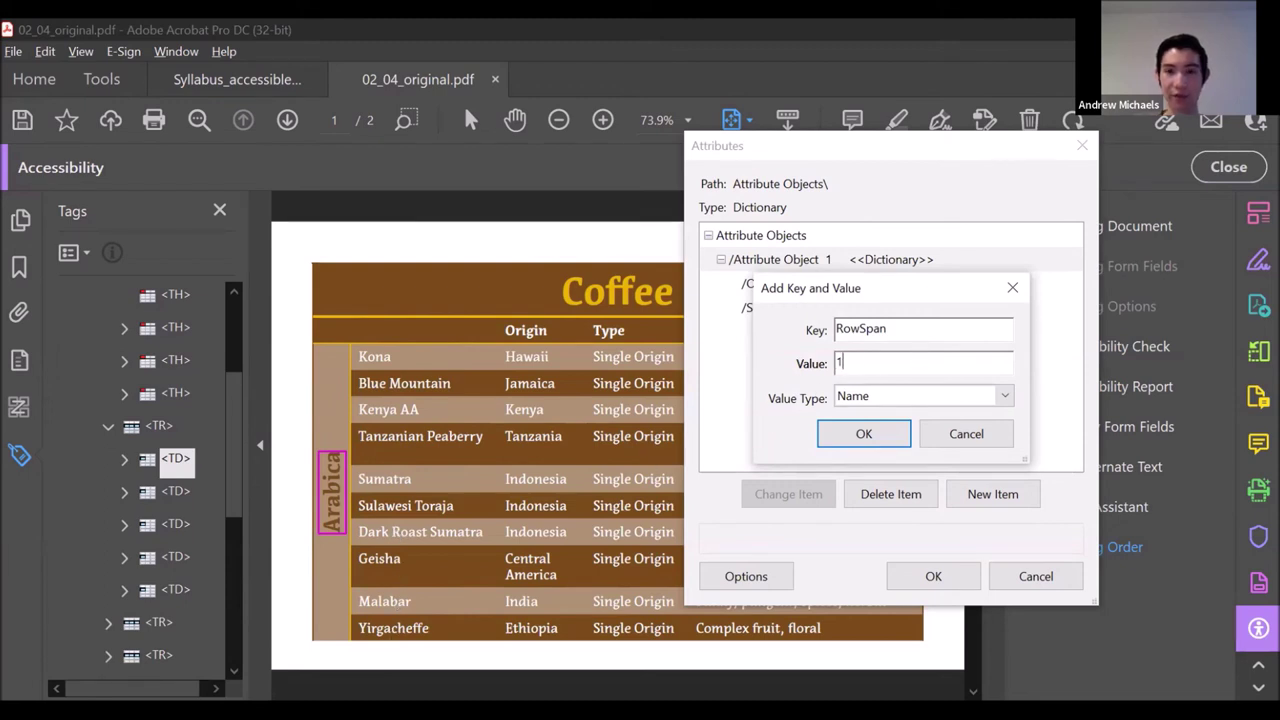
{"action": "left_click", "coordinate": [922, 397]}
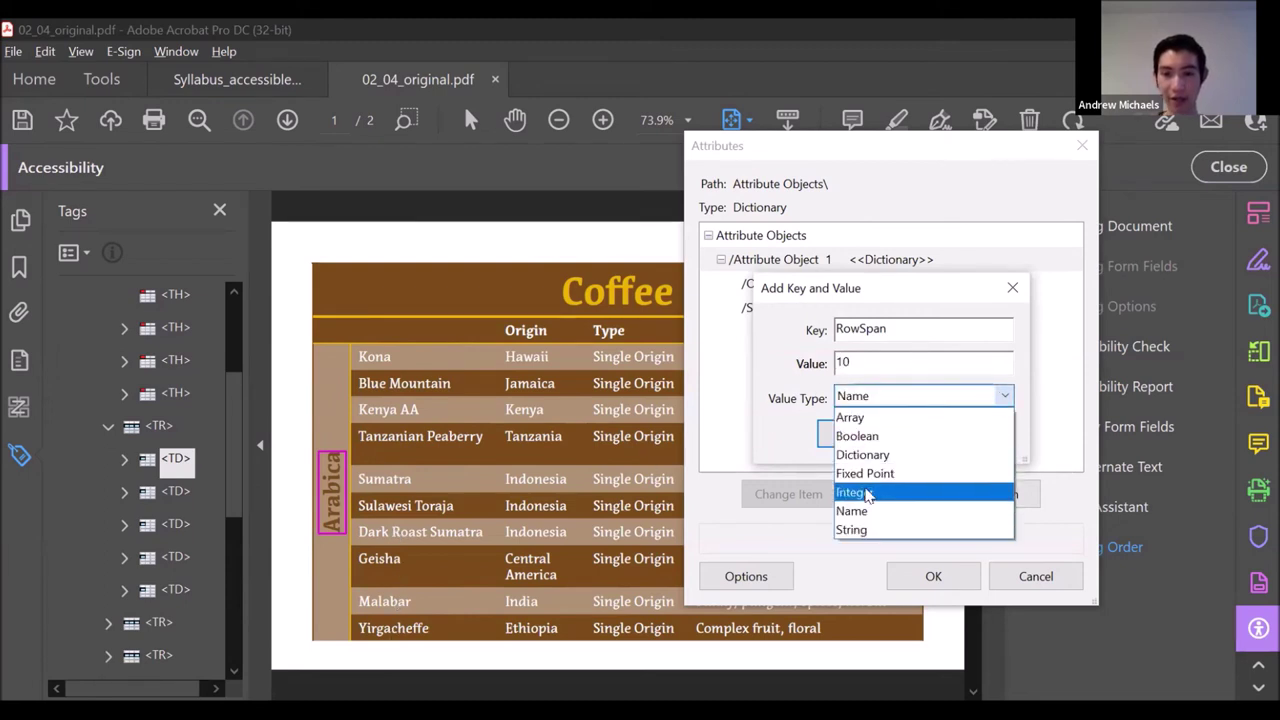
{"action": "left_click", "coordinate": [863, 494]}
{"action": "left_click", "coordinate": [846, 433]}
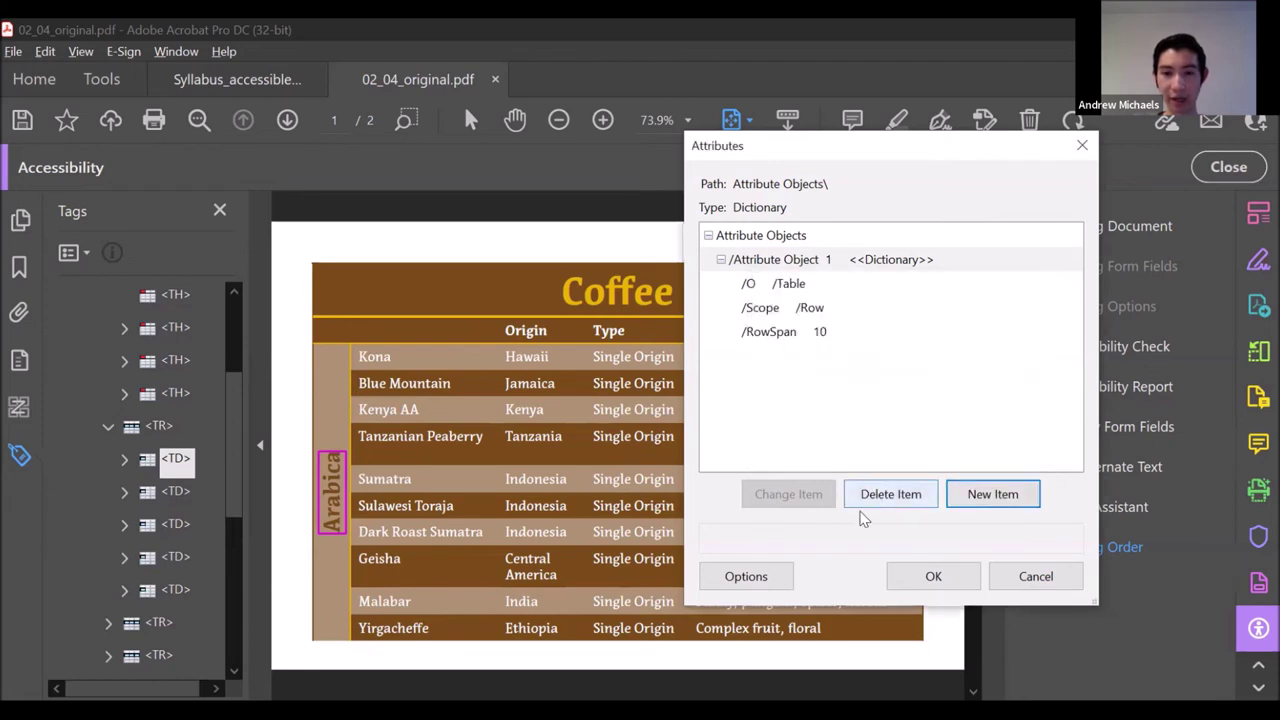
{"action": "left_click", "coordinate": [930, 577]}
{"action": "key", "text": "Escape"}
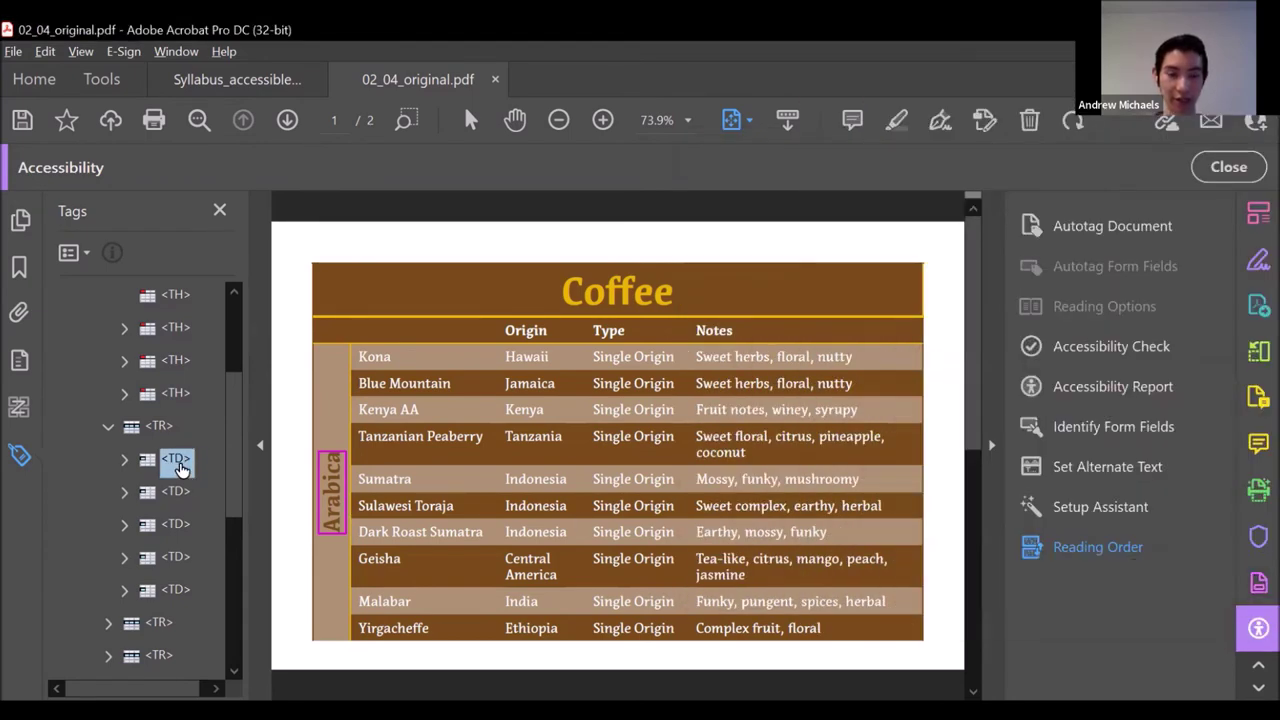
Change the Arabica cell's tag from TD to TH.
{"action": "left_click", "coordinate": [181, 466]}
{"action": "key", "text": "BackSpace"}
{"action": "type", "text": "H"}
{"action": "key", "text": "Return"}
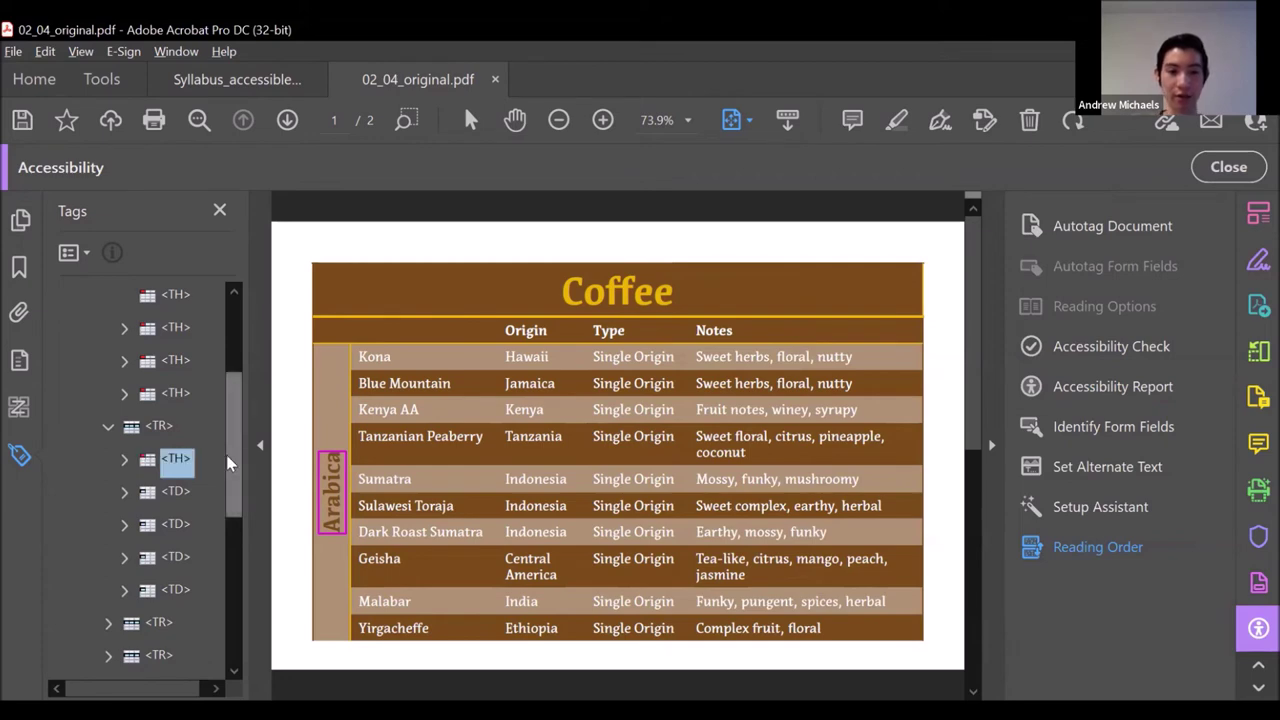
Move the Arabica content directly under its TH tag and delete the emptied paragraph and Span tags.
{"action": "left_click", "coordinate": [124, 459]}
{"action": "left_click", "coordinate": [140, 491]}
{"action": "left_click", "coordinate": [210, 526]}
{"action": "key", "text": "Right"}
{"action": "key", "text": "Down"}
{"action": "left_click_drag", "start_coordinate": [172, 465], "coordinate": [172, 466]}
{"action": "left_click", "coordinate": [178, 562]}
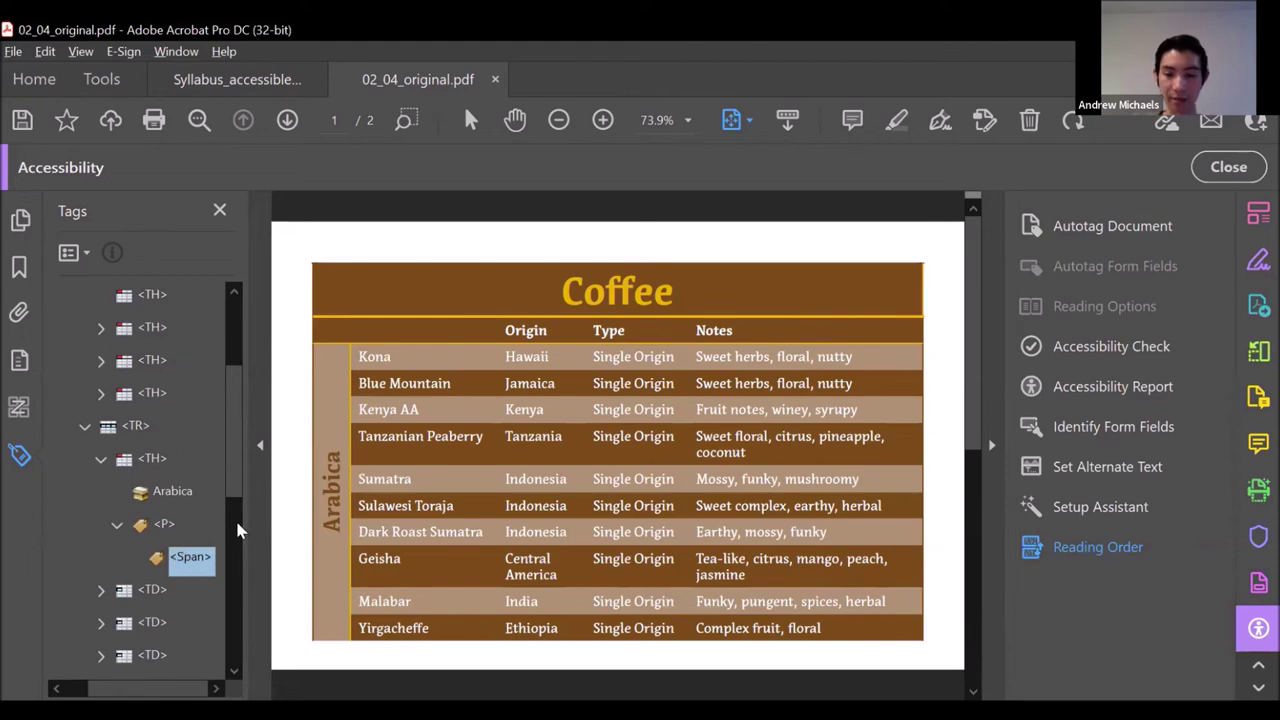
{"action": "key", "text": "Delete"}
{"action": "key", "text": "Delete"}
{"action": "left_click", "coordinate": [178, 494]}
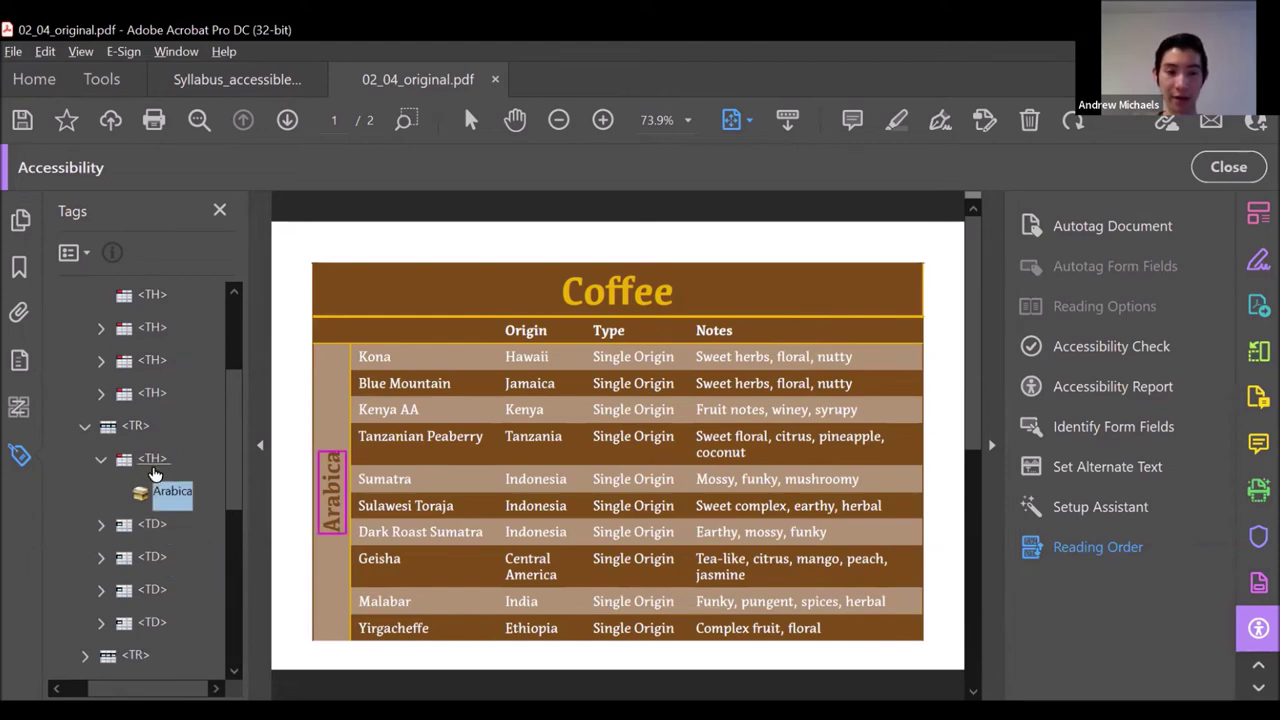
Move the Kona content out of its paragraph tag directly under the cell's TD tag and select the emptied paragraph tag.
{"action": "left_click", "coordinate": [100, 524]}
{"action": "left_click", "coordinate": [172, 590]}
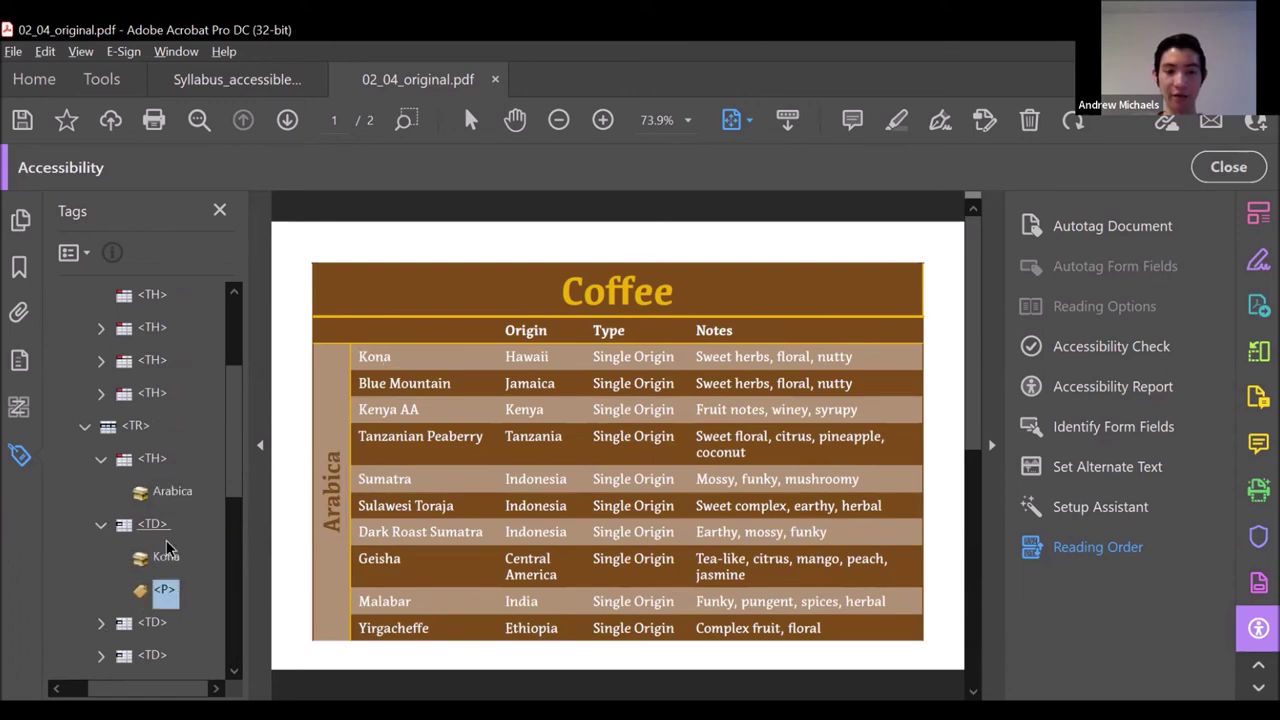